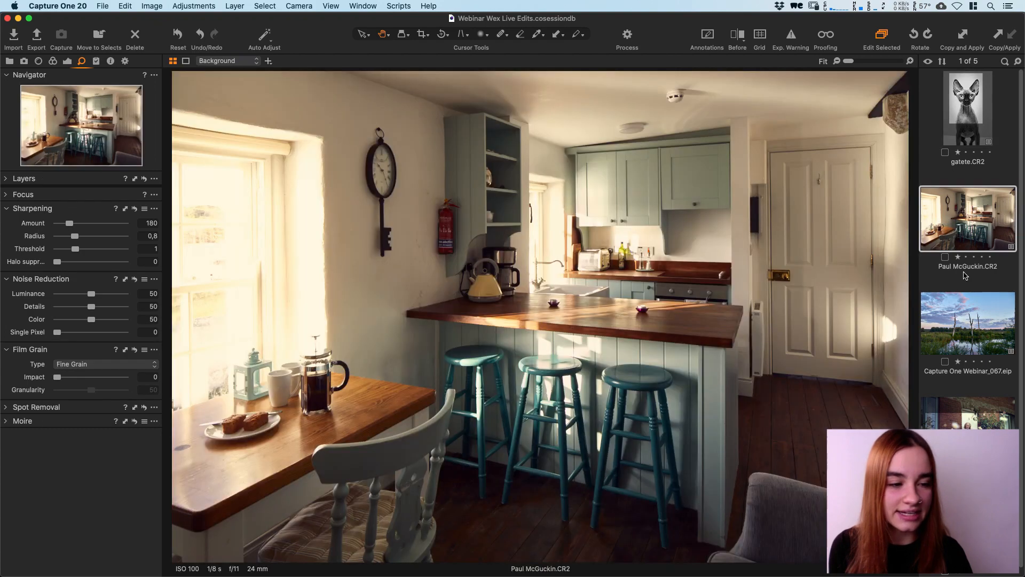
# Step: Open the cat portrait gatete.CR2, compare its edited version with the original, and reset all its adjustments
pyautogui.click(964, 328)
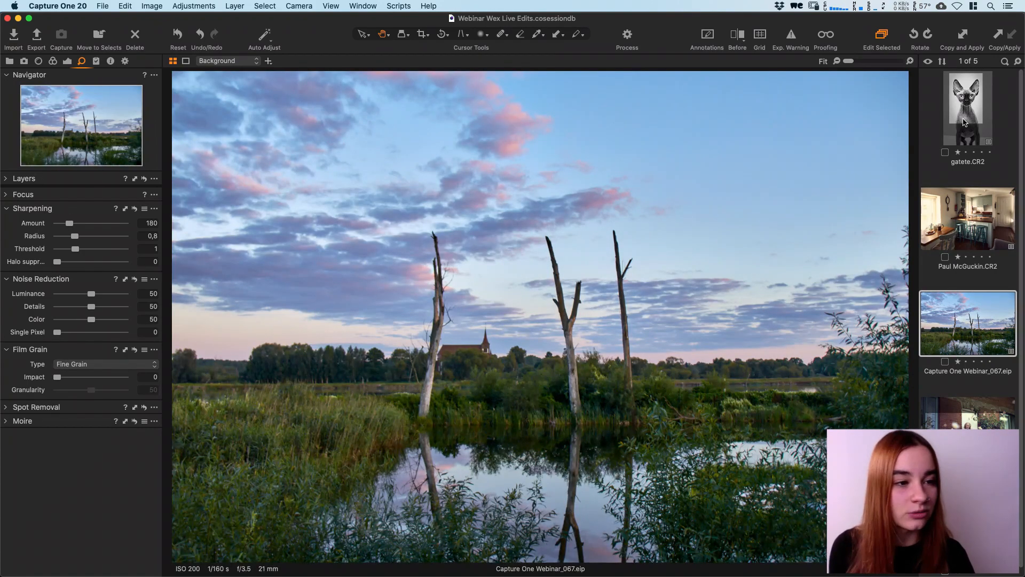
pyautogui.click(963, 117)
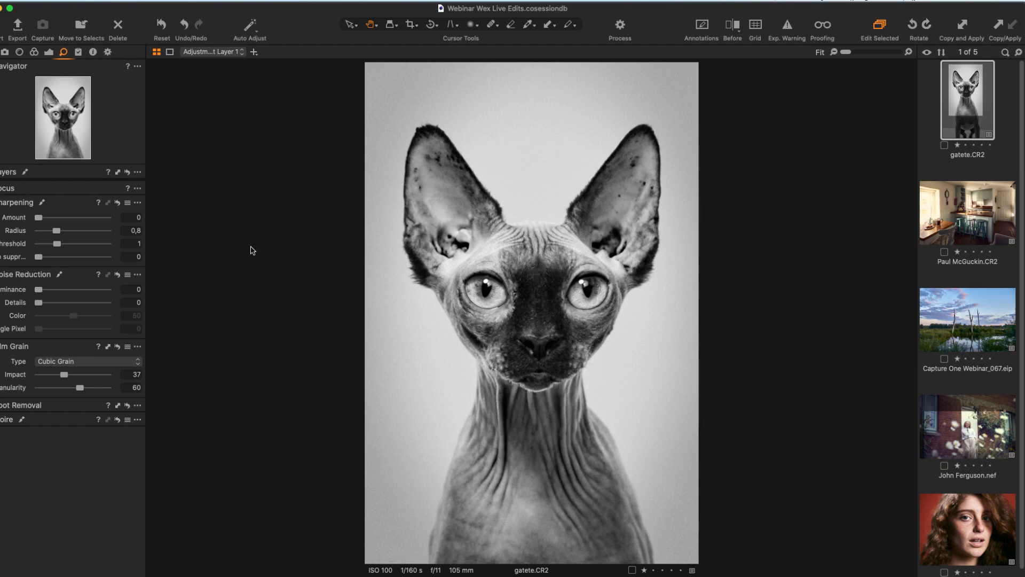
pyautogui.press('y')
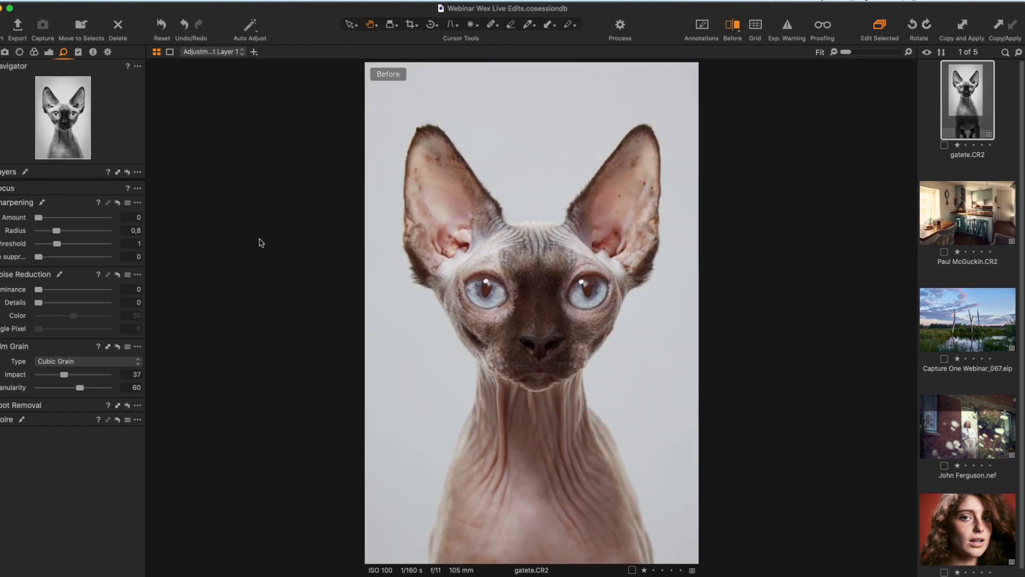
pyautogui.press('y')
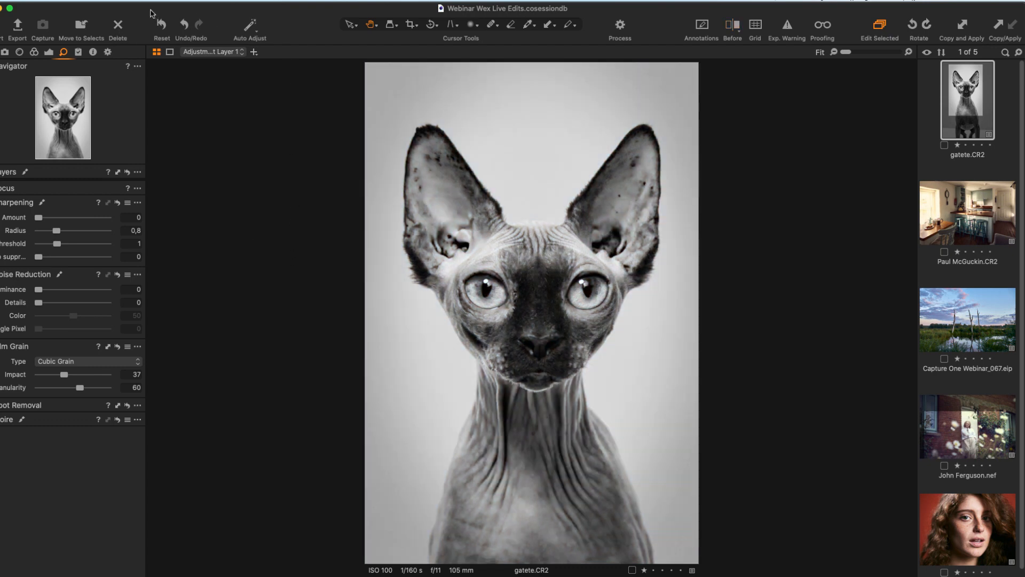
pyautogui.click(163, 24)
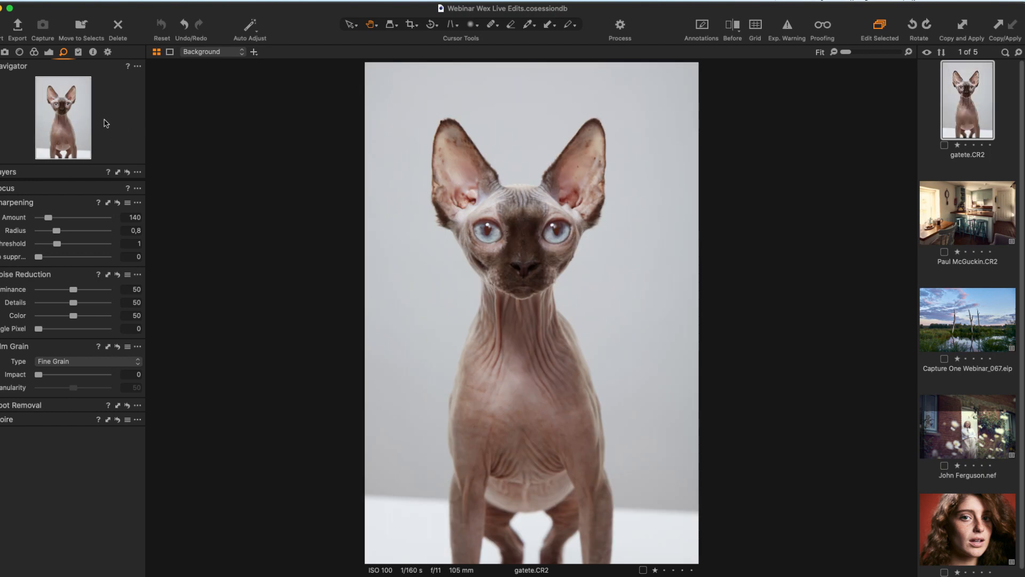
# Step: Crop the cat portrait to a 2x3 ratio, framing the head, neck and upper chest
pyautogui.click(49, 52)
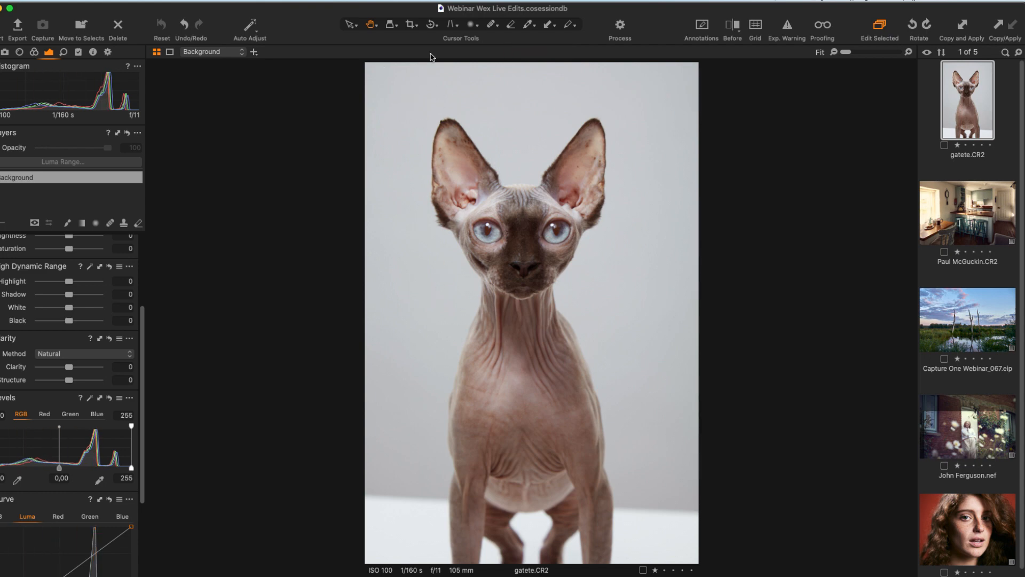
pyautogui.click(411, 25)
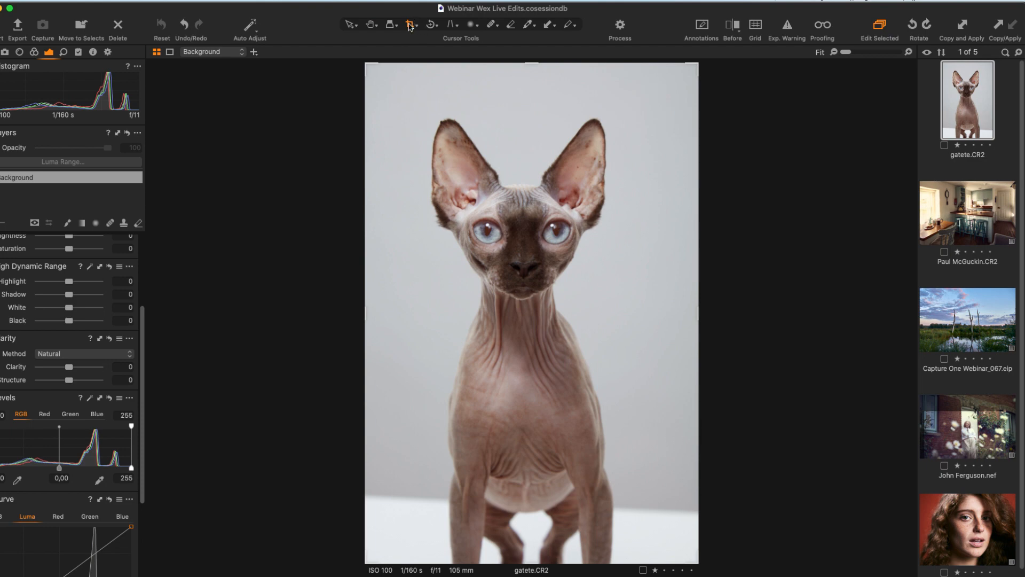
pyautogui.moveTo(367, 65); pyautogui.dragTo(484, 169)
pyautogui.click(412, 25)
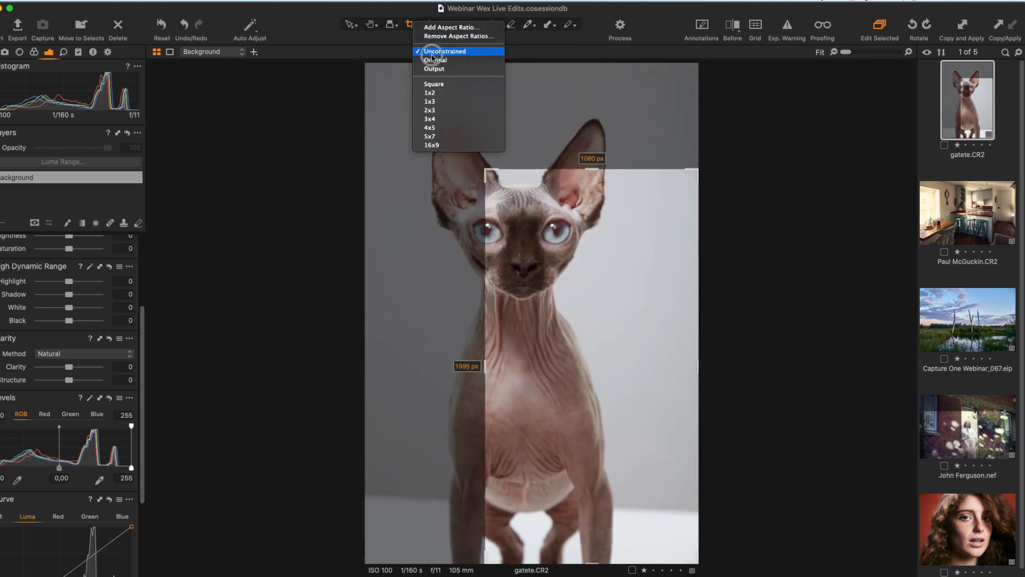
pyautogui.click(430, 110)
pyautogui.moveTo(504, 264); pyautogui.dragTo(459, 160)
pyautogui.moveTo(404, 91); pyautogui.dragTo(434, 139)
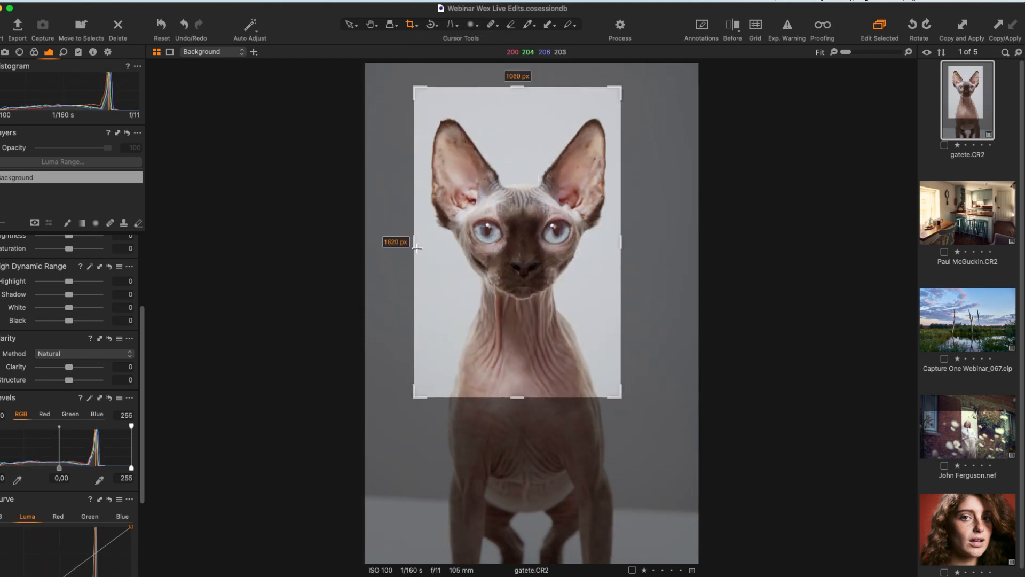
pyautogui.press('h')
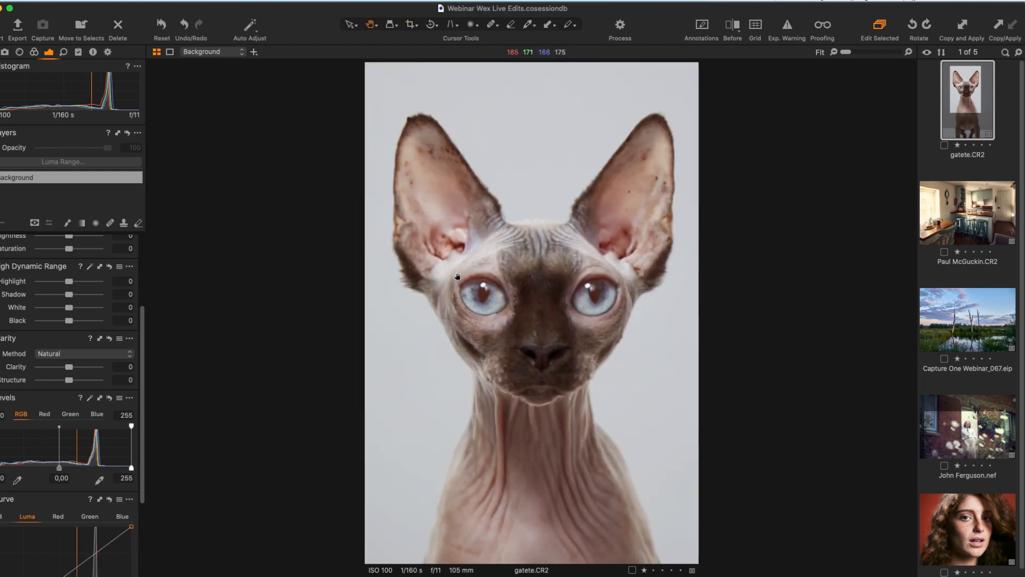
# Step: Enlarge the crop slightly and re-centre it on the cat's face, checking the cropped result
pyautogui.press('c')
pyautogui.moveTo(498, 296); pyautogui.dragTo(501, 296)
pyautogui.moveTo(418, 249); pyautogui.dragTo(414, 248)
pyautogui.moveTo(522, 283); pyautogui.dragTo(525, 282)
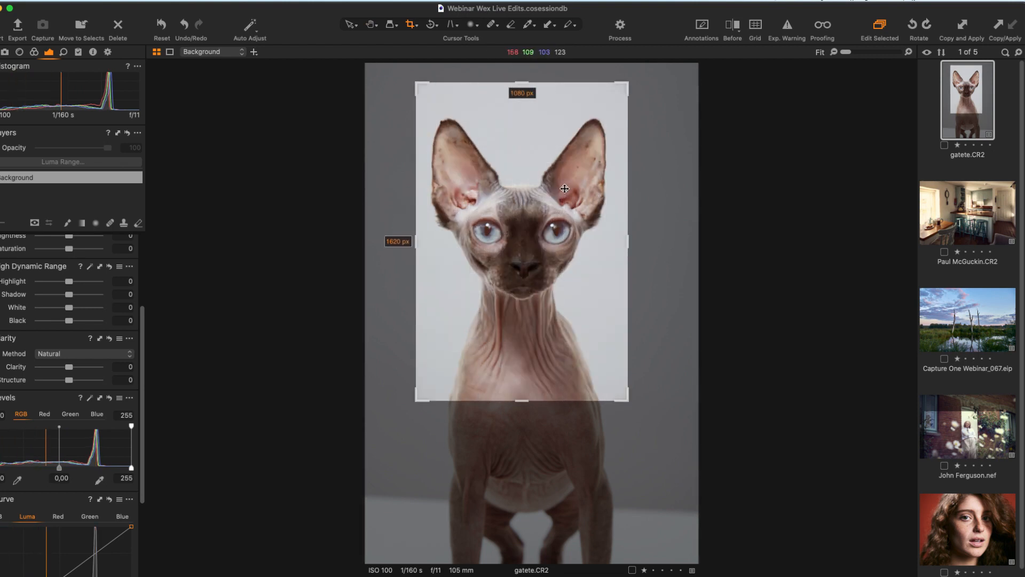
pyautogui.press('h')
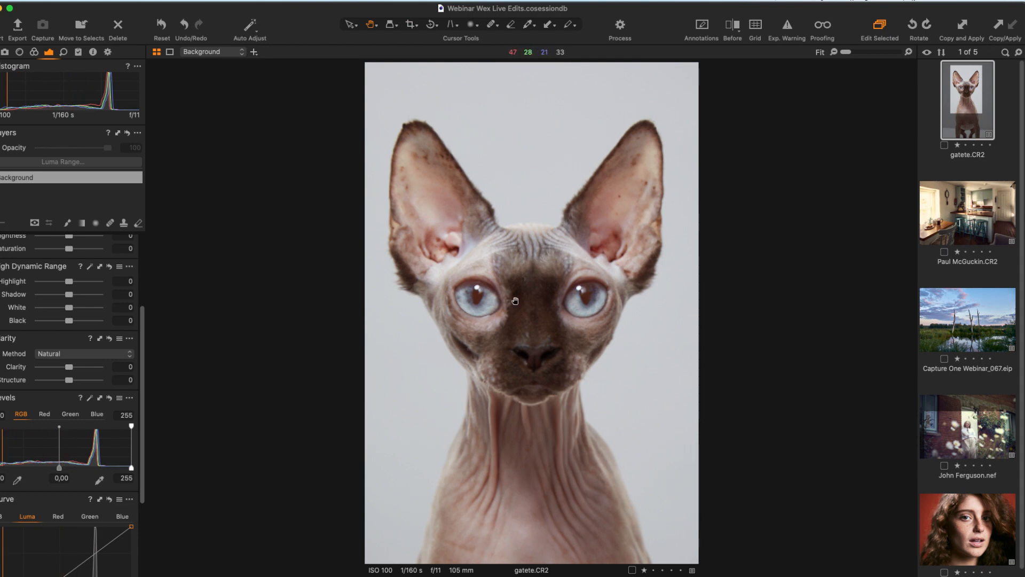
pyautogui.press('c')
pyautogui.moveTo(480, 225); pyautogui.dragTo(477, 224)
pyautogui.moveTo(507, 255); pyautogui.dragTo(507, 254)
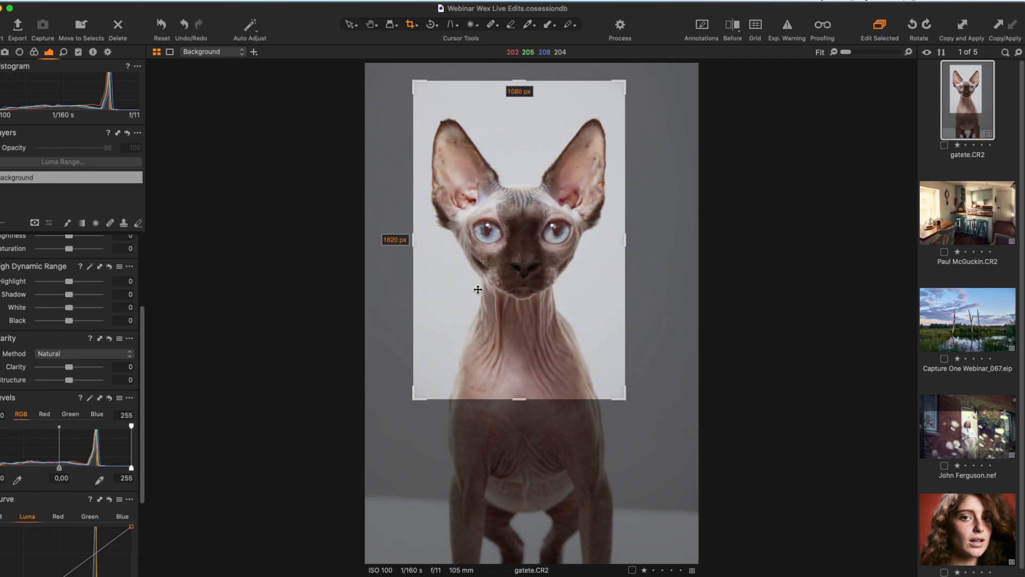
pyautogui.press('v')
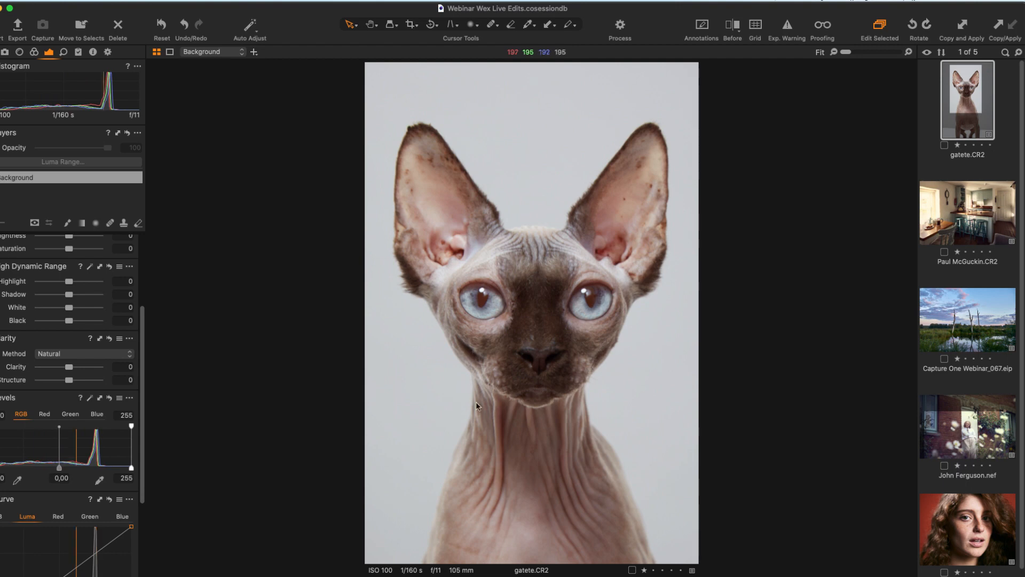
# Step: Extend the crop a little below the cat's chest and nudge the frame to balance the portrait
pyautogui.press('c')
pyautogui.click(521, 403)
pyautogui.press('super+z')
pyautogui.moveTo(518, 400); pyautogui.dragTo(519, 413)
pyautogui.moveTo(537, 368); pyautogui.dragTo(538, 373)
pyautogui.press('v')
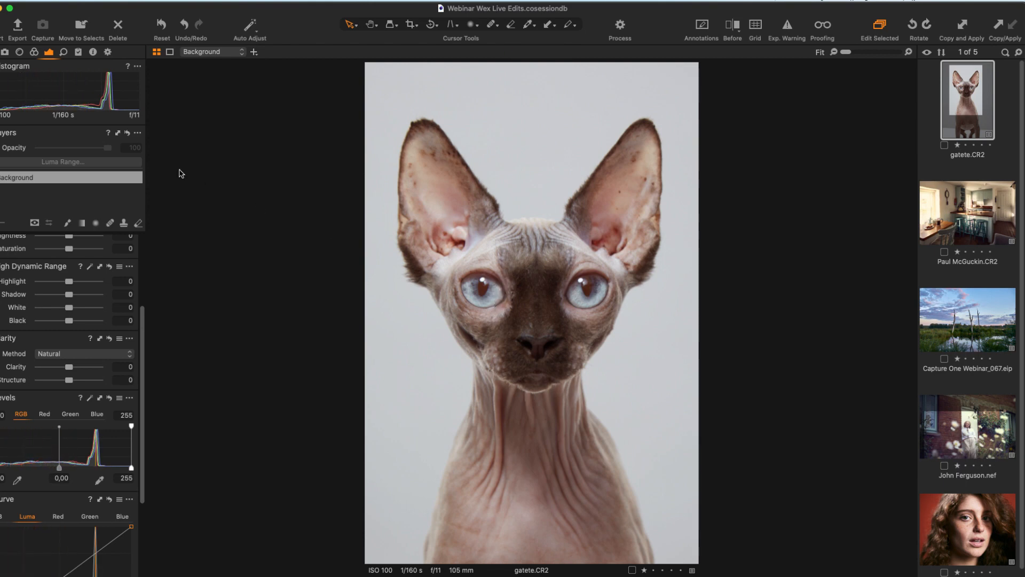
# Step: Convert the photo to black and white and set the Red color sensitivity to -82
pyautogui.click(33, 55)
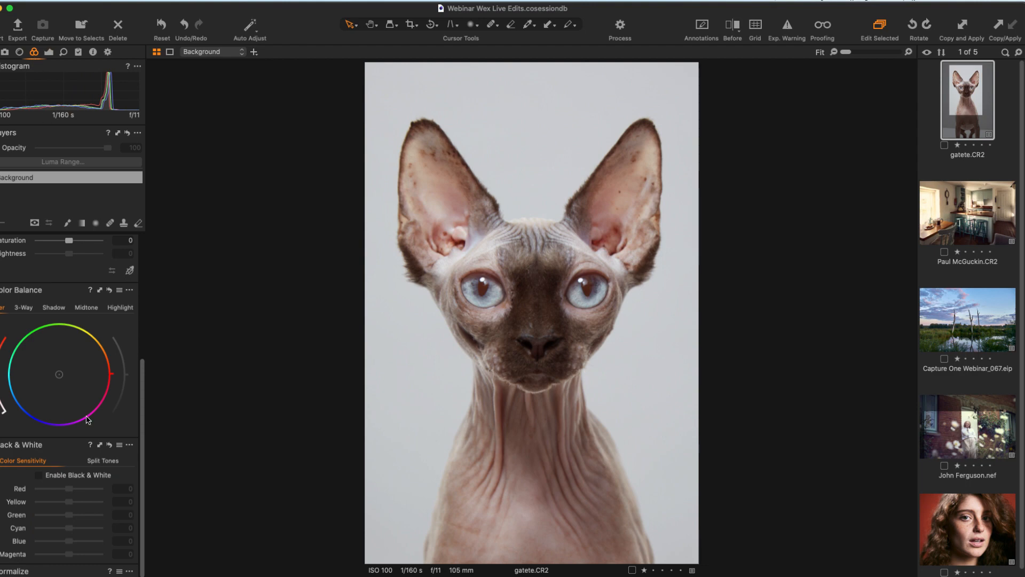
pyautogui.click(38, 475)
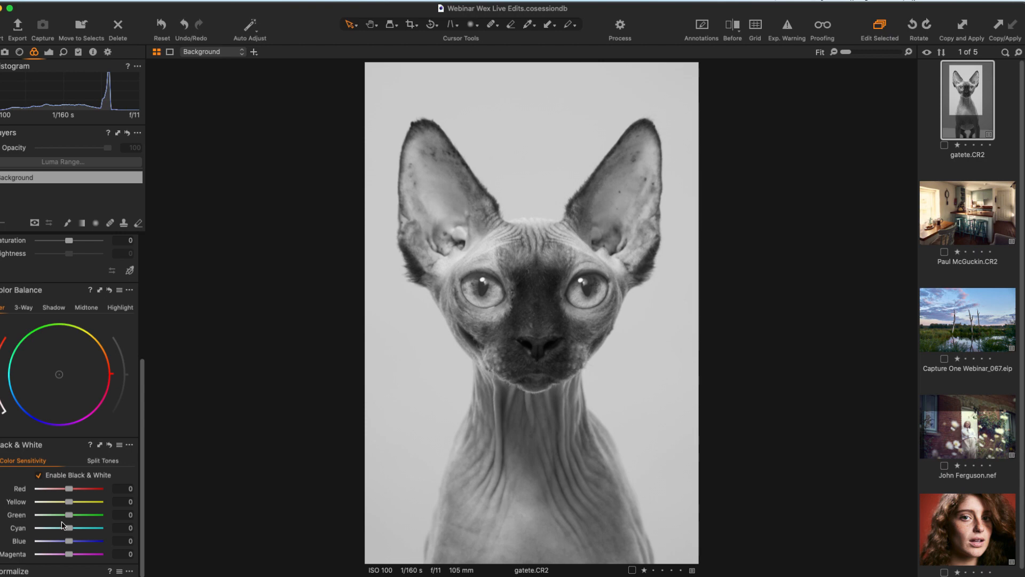
pyautogui.moveTo(68, 489); pyautogui.dragTo(50, 491)
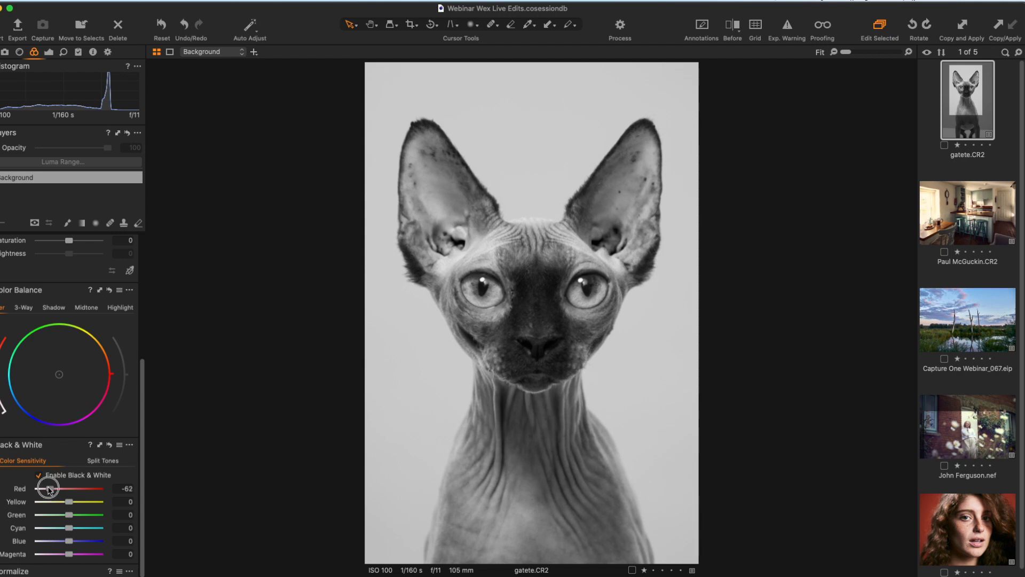
pyautogui.moveTo(46, 490)
pyautogui.mouseDown()
pyautogui.moveTo(79, 488)
pyautogui.moveTo(56, 491)
pyautogui.moveTo(59, 499)
pyautogui.moveTo(46, 492)
pyautogui.mouseUp()
pyautogui.click(47, 489)
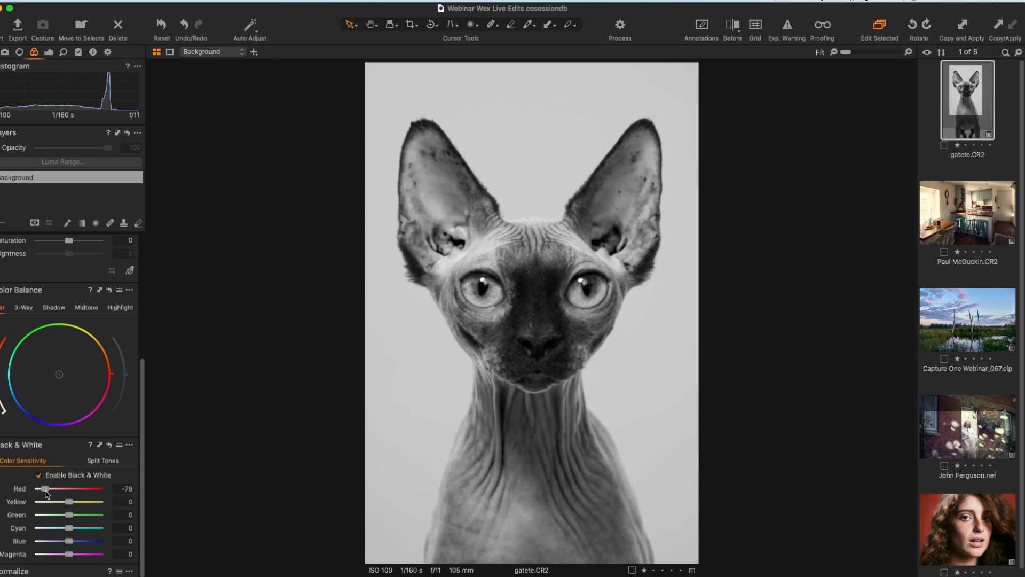
pyautogui.moveTo(45, 488); pyautogui.dragTo(46, 491)
pyautogui.click(109, 445)
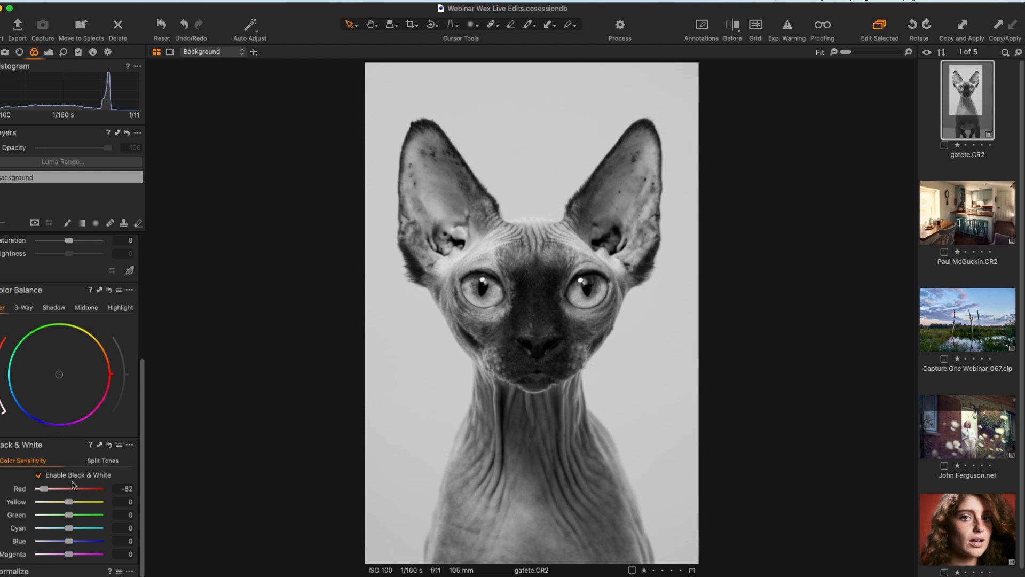
# Step: Set the black and white color sensitivity to Yellow -70, Green 3 and Cyan 51
pyautogui.moveTo(69, 502); pyautogui.dragTo(49, 516)
pyautogui.click(46, 503)
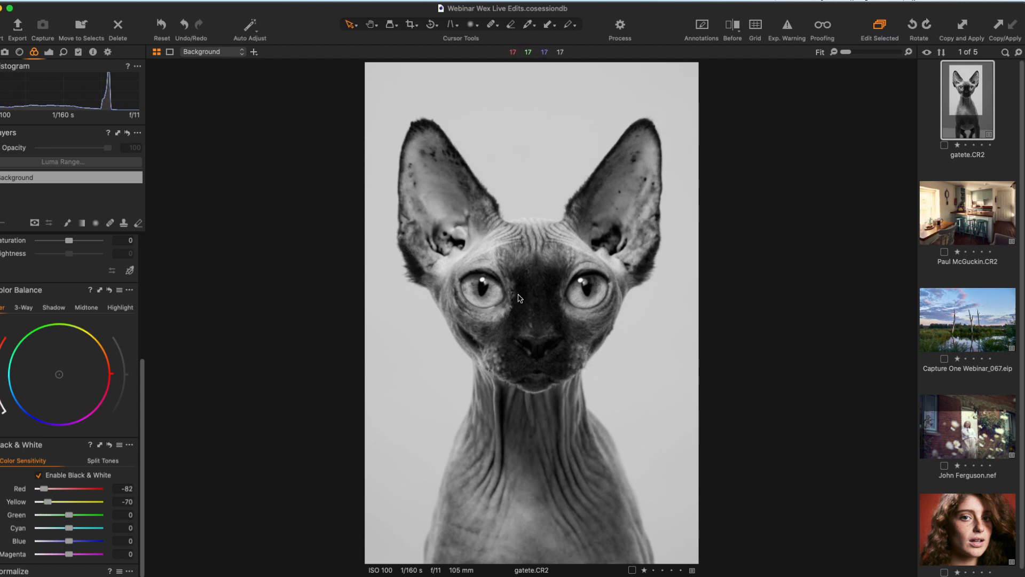
pyautogui.moveTo(47, 502); pyautogui.dragTo(47, 502)
pyautogui.moveTo(68, 516)
pyautogui.mouseDown()
pyautogui.moveTo(69, 528)
pyautogui.moveTo(53, 529)
pyautogui.moveTo(96, 529)
pyautogui.moveTo(54, 531)
pyautogui.moveTo(80, 533)
pyautogui.mouseUp()
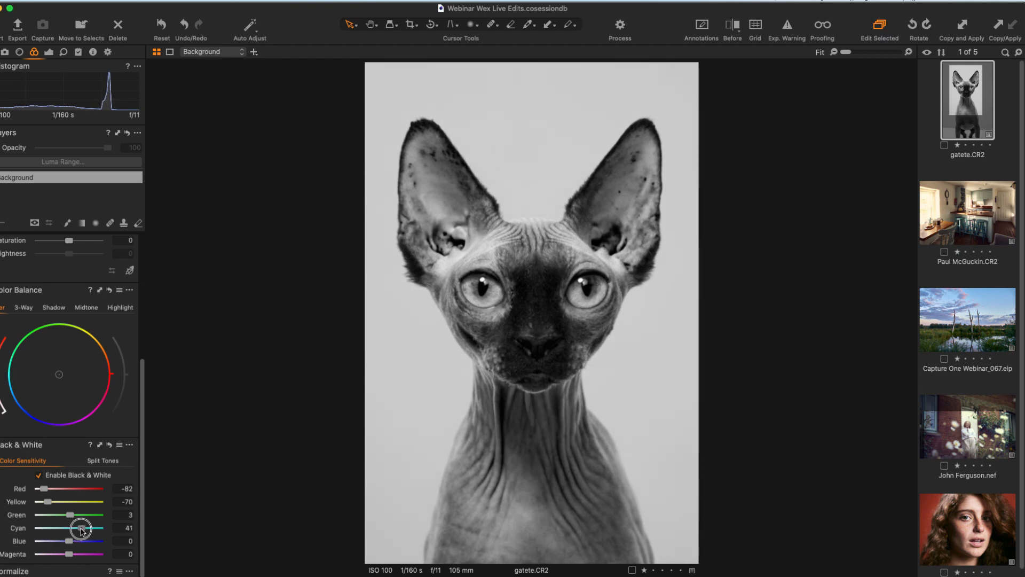
pyautogui.moveTo(83, 530); pyautogui.dragTo(87, 531)
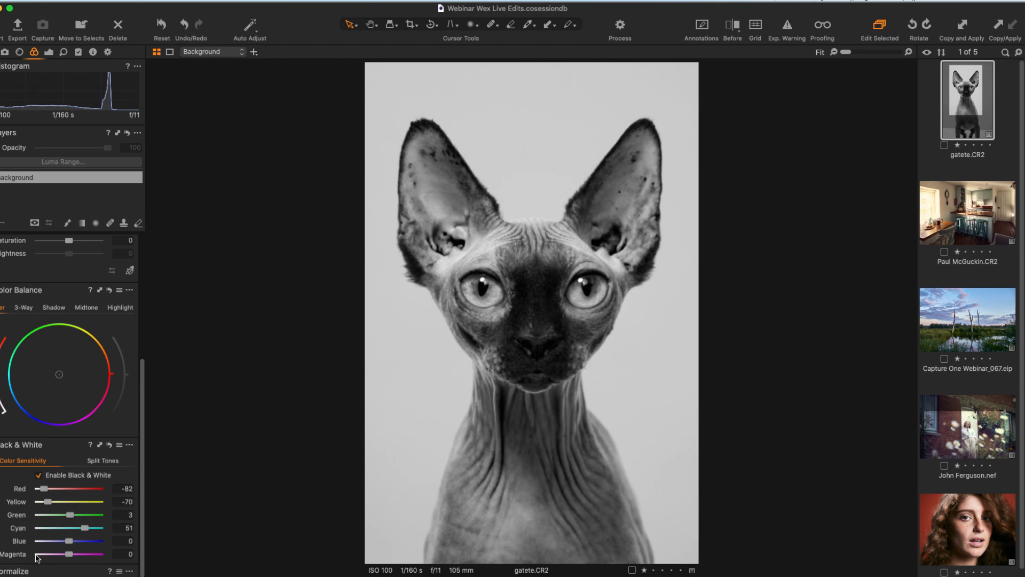
# Step: Set the Blue sensitivity to 50 and Magenta to -52, checking the effect up close on the cat's eye
pyautogui.moveTo(69, 540)
pyautogui.mouseDown()
pyautogui.moveTo(91, 540)
pyautogui.moveTo(53, 548)
pyautogui.moveTo(106, 548)
pyautogui.moveTo(81, 552)
pyautogui.moveTo(81, 543)
pyautogui.mouseUp()
pyautogui.moveTo(82, 539); pyautogui.dragTo(62, 555)
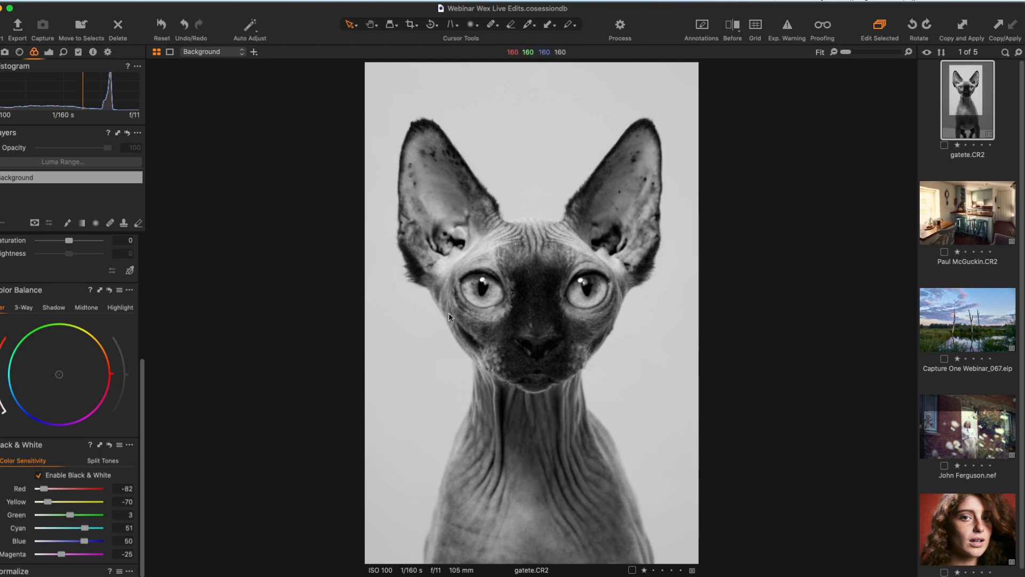
pyautogui.click(371, 25)
pyautogui.click(483, 286)
pyautogui.moveTo(62, 554)
pyautogui.mouseDown()
pyautogui.moveTo(91, 554)
pyautogui.moveTo(53, 558)
pyautogui.mouseUp()
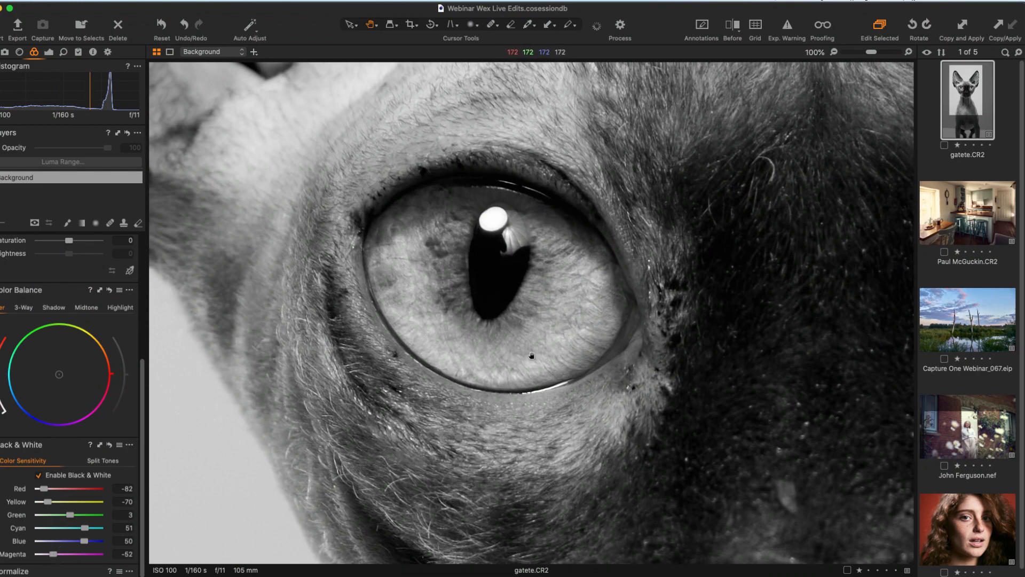
pyautogui.click(664, 311)
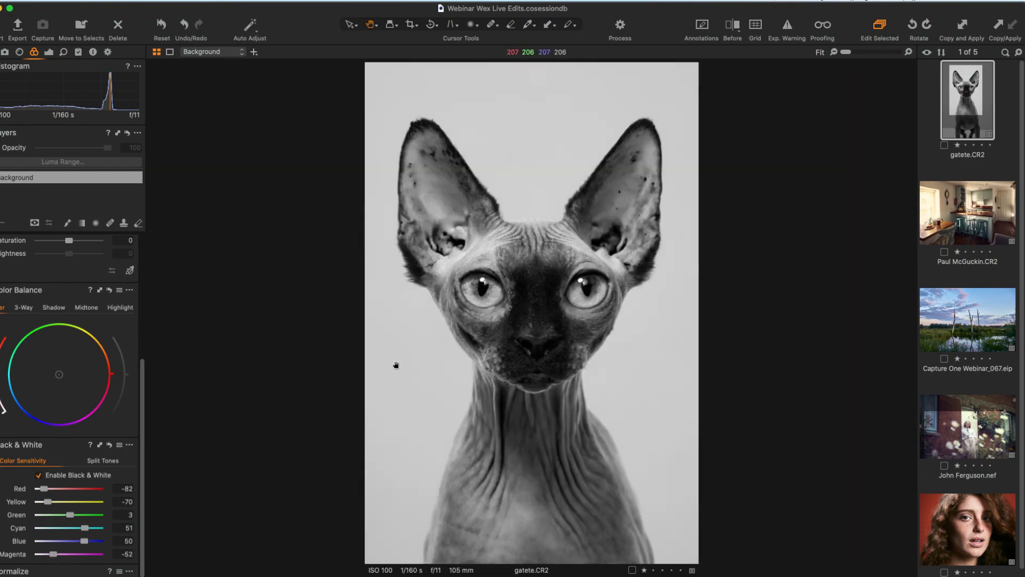
# Step: Compare the black and white mix with its neutral settings, and refine it to Red -72, Yellow -51, Cyan 65 and Blue 60
pyautogui.click(109, 445)
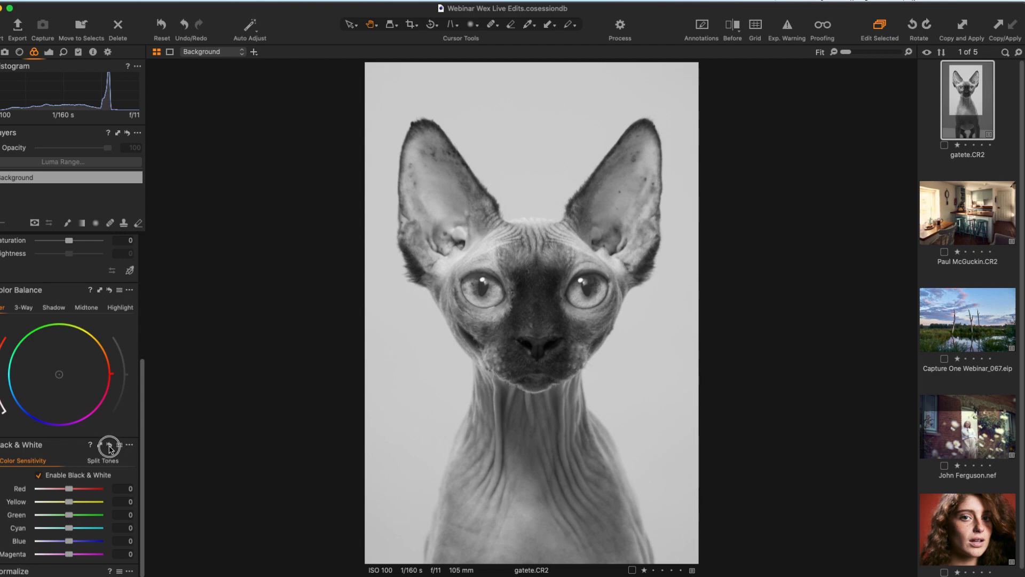
pyautogui.click(109, 447)
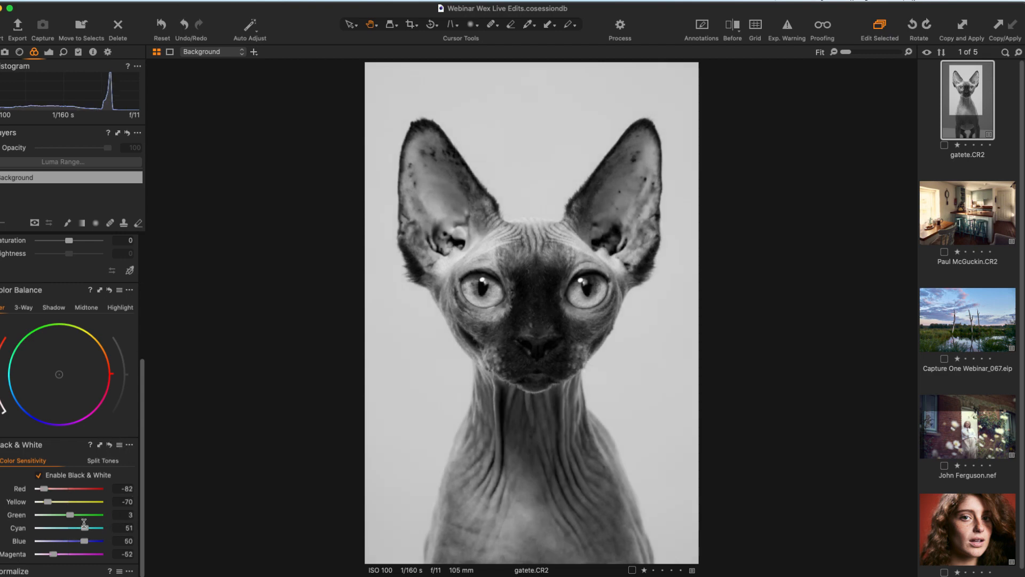
pyautogui.click(46, 489)
pyautogui.moveTo(46, 491); pyautogui.dragTo(84, 543)
pyautogui.moveTo(45, 490)
pyautogui.mouseDown()
pyautogui.moveTo(56, 490)
pyautogui.moveTo(46, 490)
pyautogui.moveTo(53, 502)
pyautogui.mouseUp()
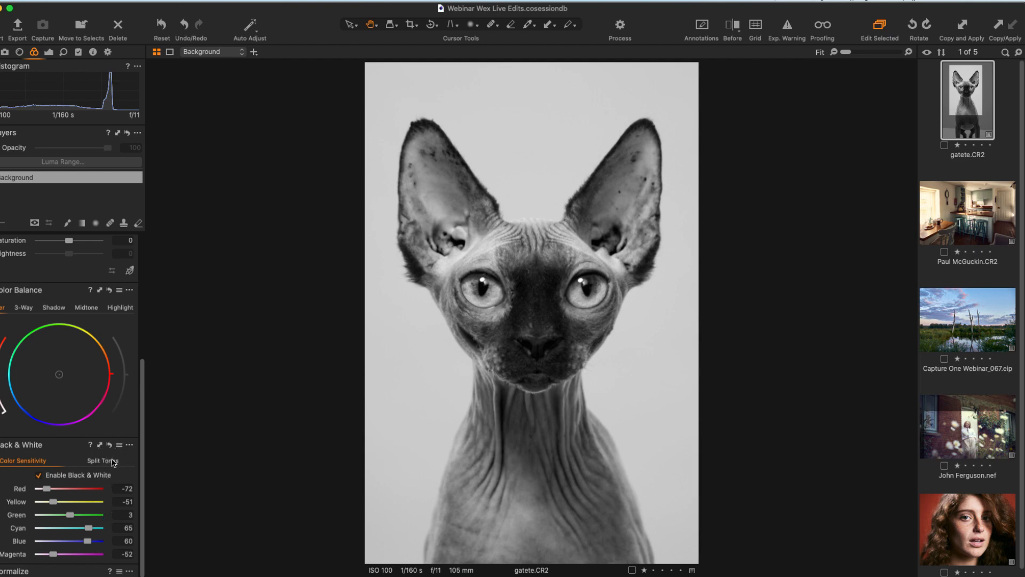
# Step: Add a new filled adjustment layer, check its mask coverage, and rename the layer BG
pyautogui.moveTo(1, 223)
pyautogui.mouseDown()
pyautogui.moveTo(32, 229)
pyautogui.moveTo(26, 243)
pyautogui.mouseUp()
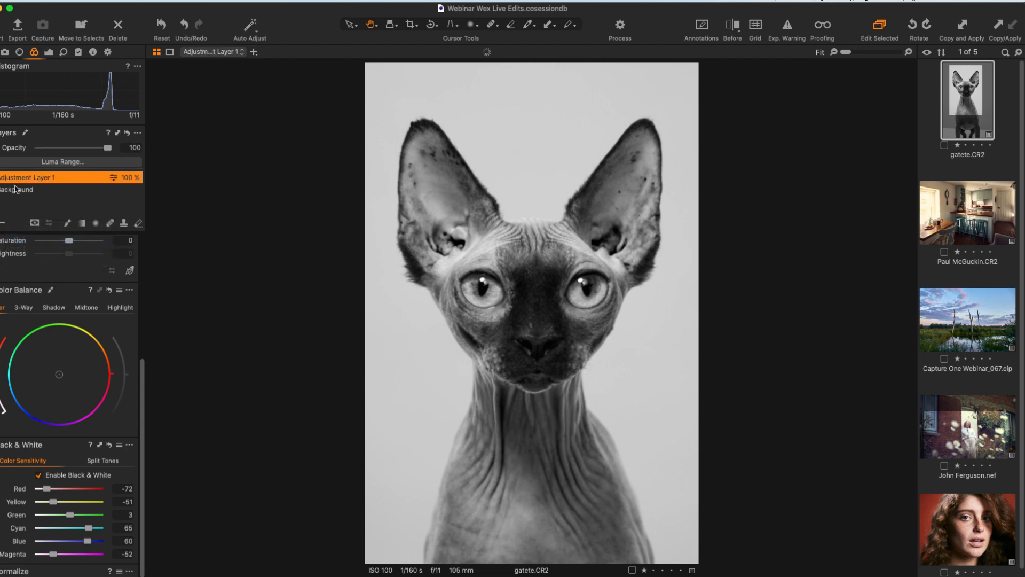
pyautogui.press('m')
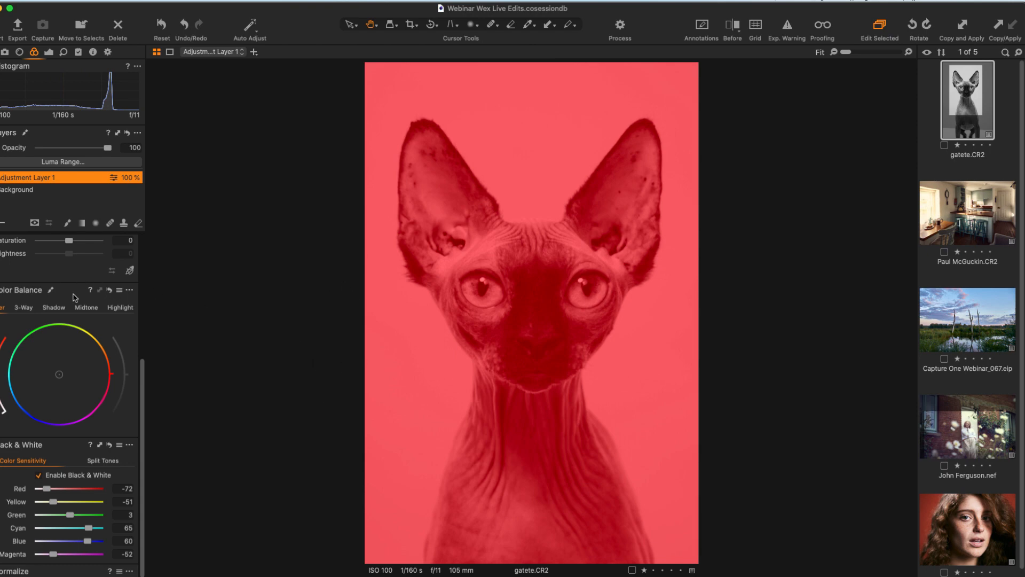
pyautogui.doubleClick(25, 177)
pyautogui.write('BG')
pyautogui.press('Return')
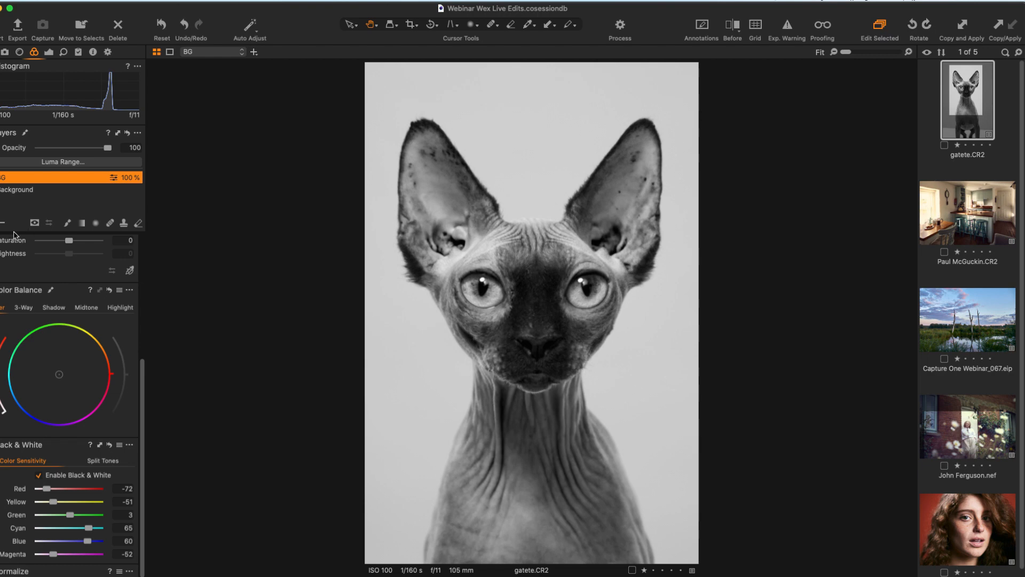
# Step: Raise the exposure of the BG layer to 0.2
pyautogui.click(49, 53)
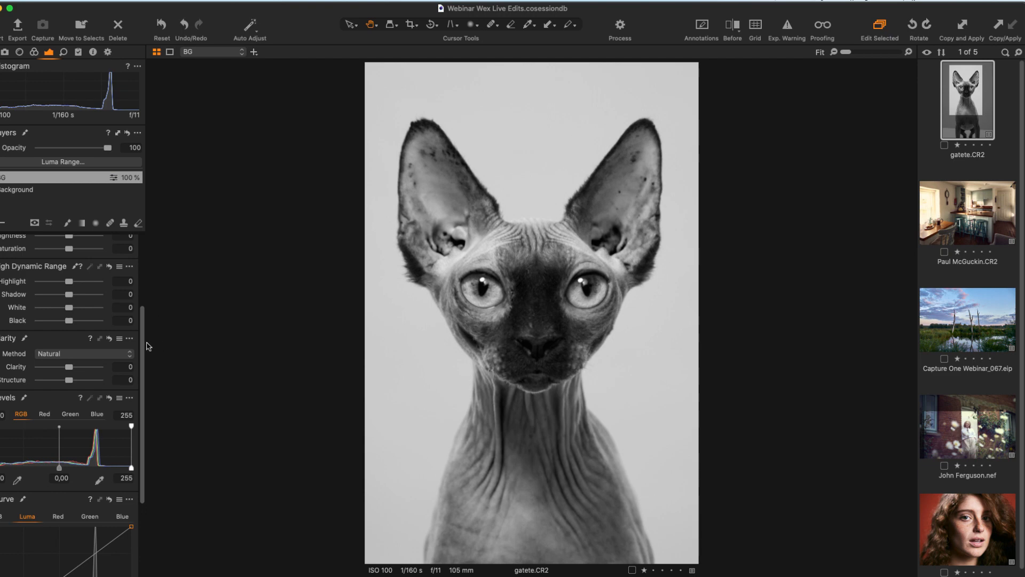
pyautogui.scroll(3, 142, 314)
pyautogui.click(122, 320)
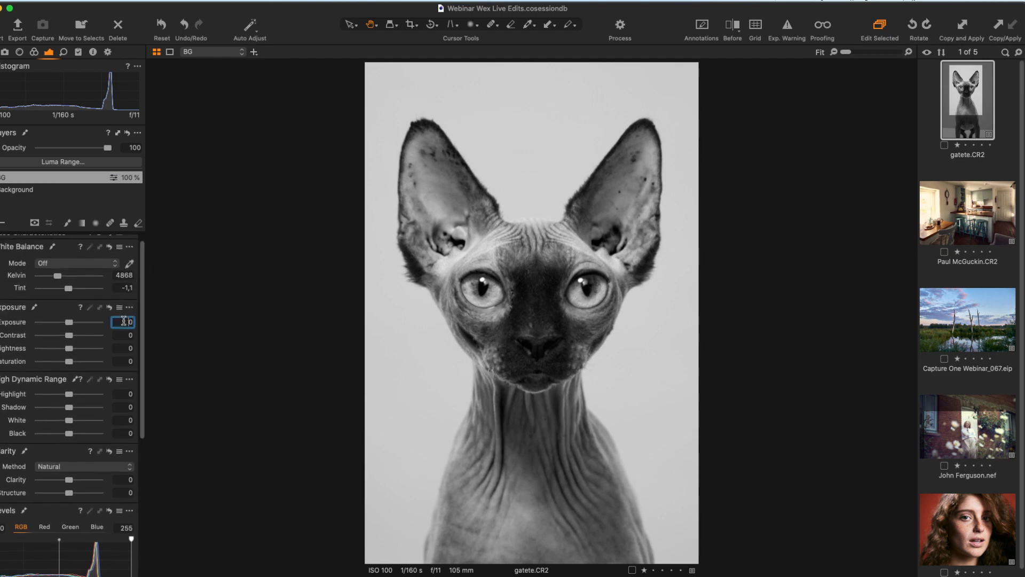
pyautogui.press('Up')
pyautogui.press('Up')
pyautogui.press('Up')
pyautogui.press('Up')
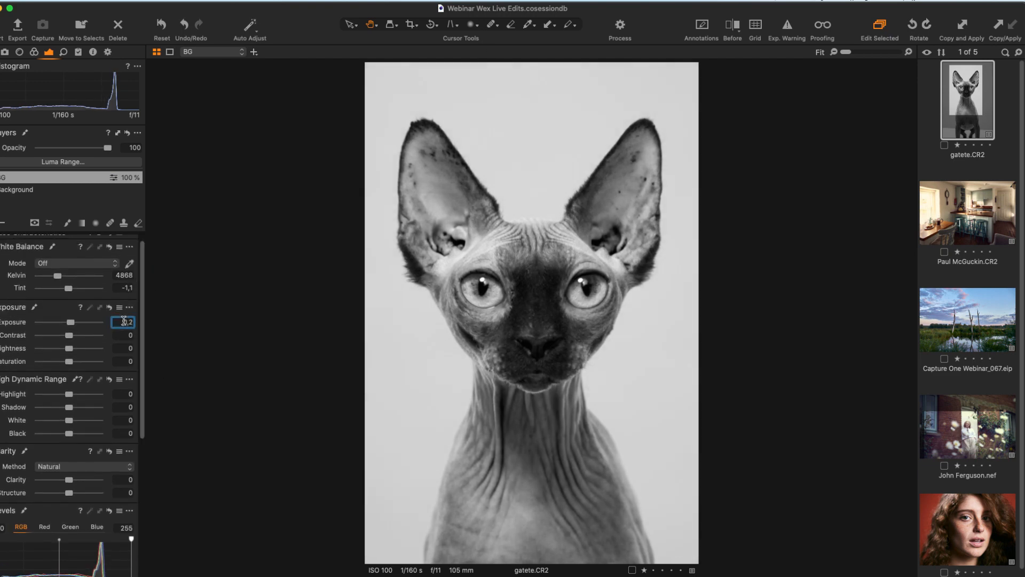
# Step: Raise the exposure of the BG layer to 0.4
pyautogui.moveTo(72, 324); pyautogui.dragTo(72, 323)
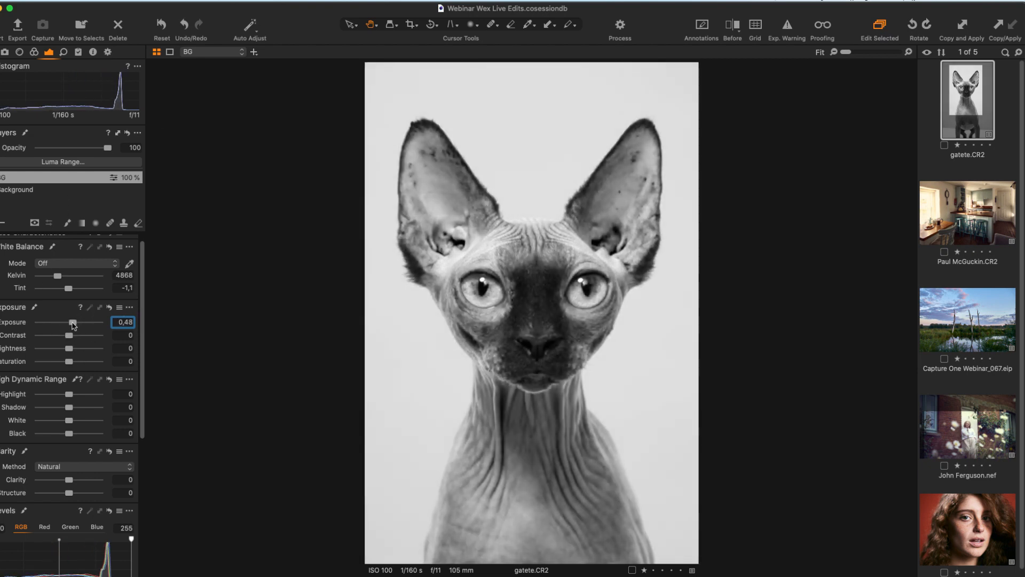
pyautogui.press('Down')
pyautogui.press('Down')
pyautogui.press('Down')
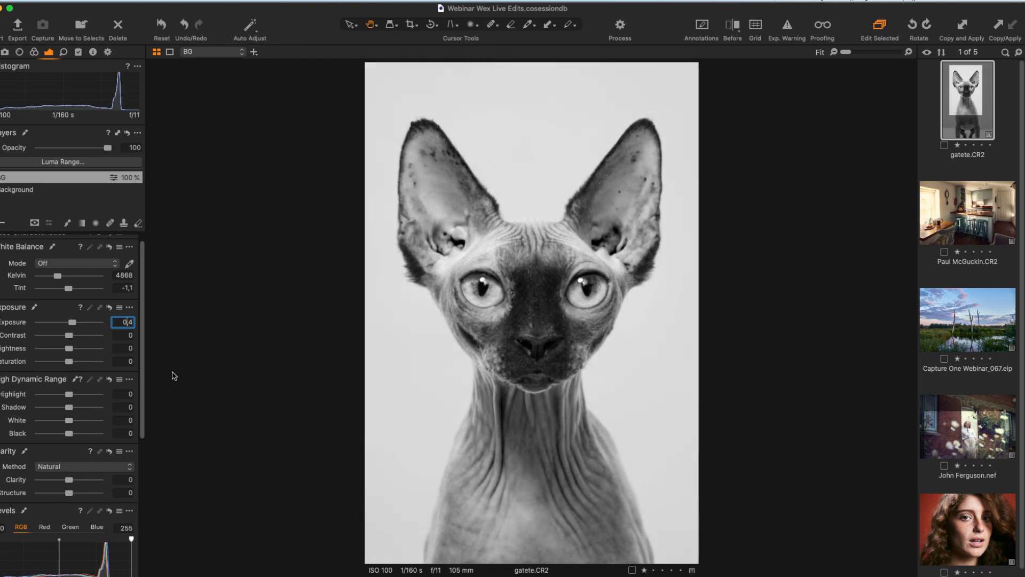
pyautogui.press('Return')
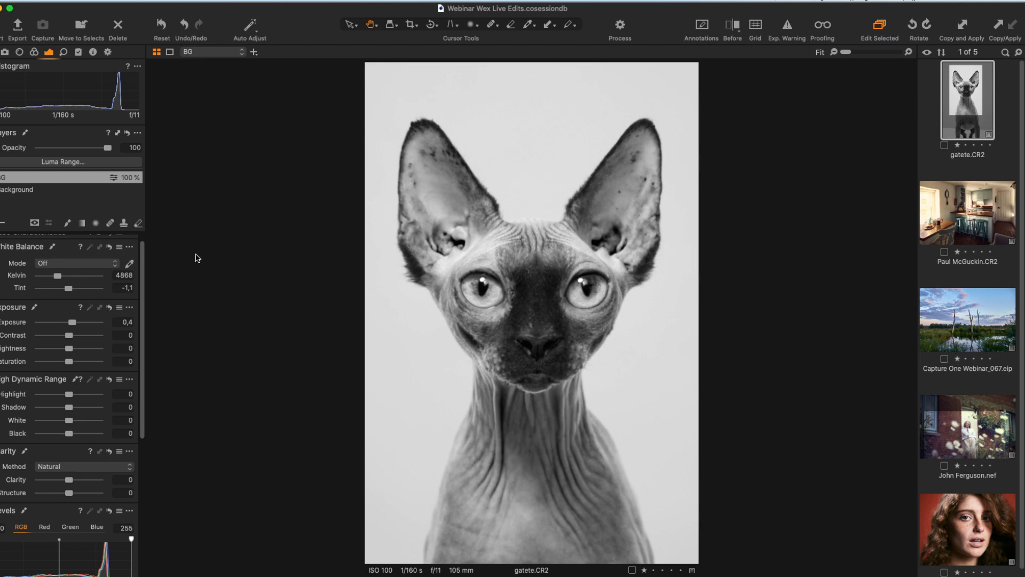
# Step: Try lowering the Levels white point of the BG layer to 231, and restore it to 255
pyautogui.moveTo(140, 307); pyautogui.dragTo(138, 430)
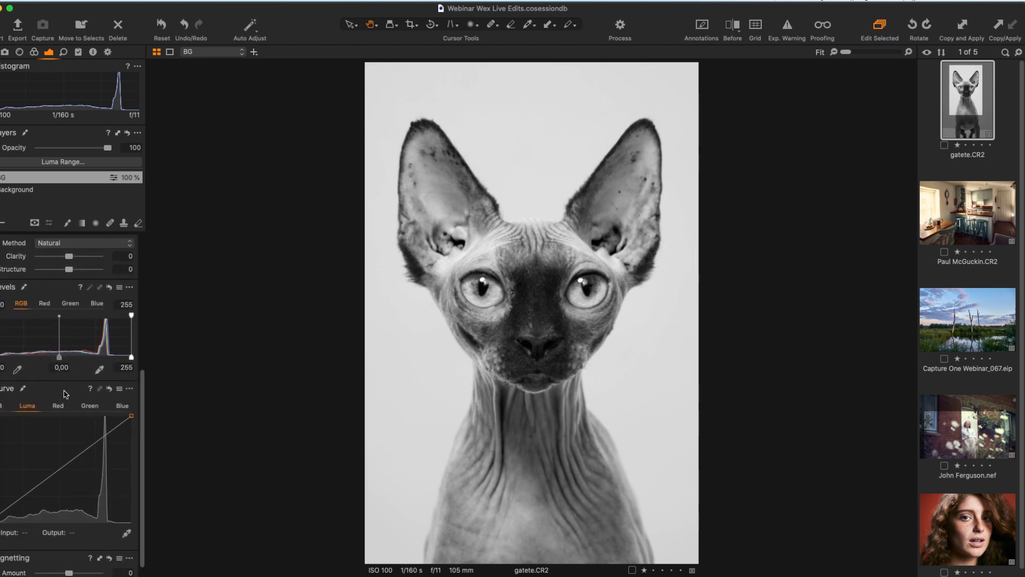
pyautogui.moveTo(129, 361); pyautogui.dragTo(117, 357)
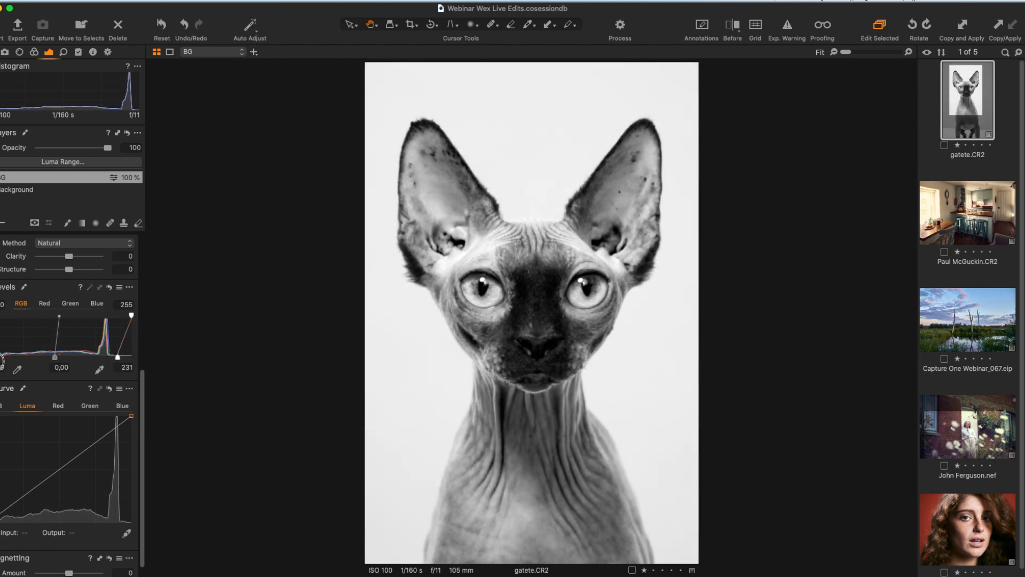
pyautogui.moveTo(0, 358); pyautogui.dragTo(0, 357)
pyautogui.moveTo(122, 356); pyautogui.dragTo(131, 357)
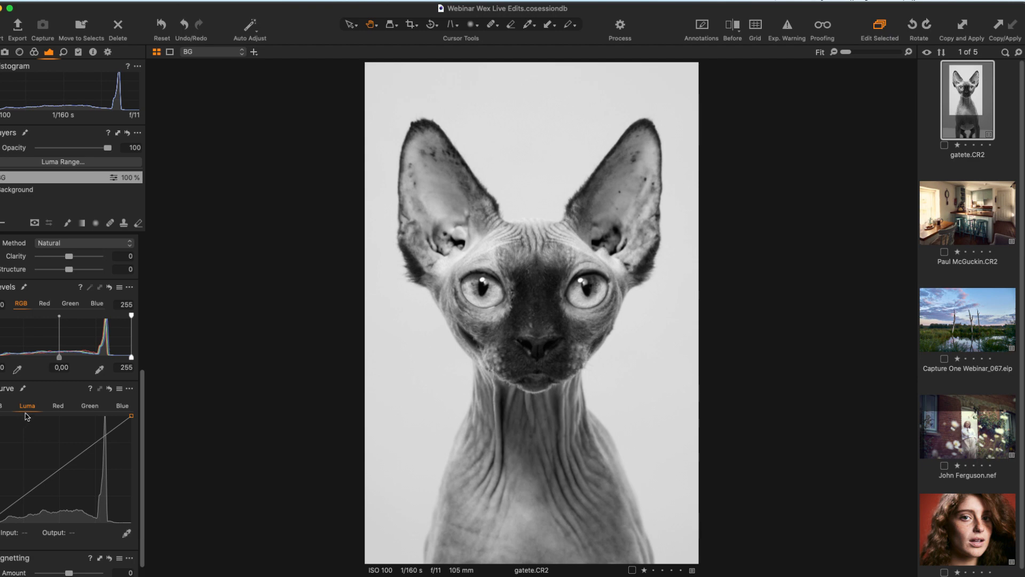
# Step: Shape a mild S-curve on the BG layer's Luma curve with a slightly lowered shadow point and a slightly raised highlight point
pyautogui.moveTo(20, 510); pyautogui.dragTo(21, 501)
pyautogui.moveTo(87, 442); pyautogui.dragTo(84, 446)
pyautogui.moveTo(21, 501); pyautogui.dragTo(24, 501)
pyautogui.moveTo(84, 446); pyautogui.dragTo(84, 446)
# Step: Try a Contrast of 3 on the BG layer, and undo it
pyautogui.moveTo(143, 433); pyautogui.dragTo(139, 290)
pyautogui.moveTo(69, 344); pyautogui.dragTo(70, 348)
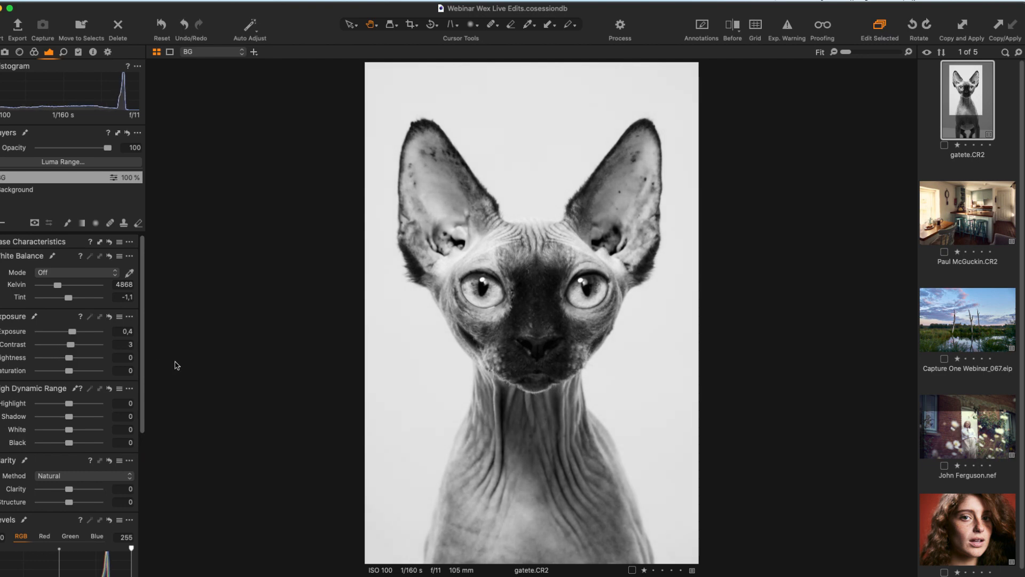
pyautogui.press('super+z')
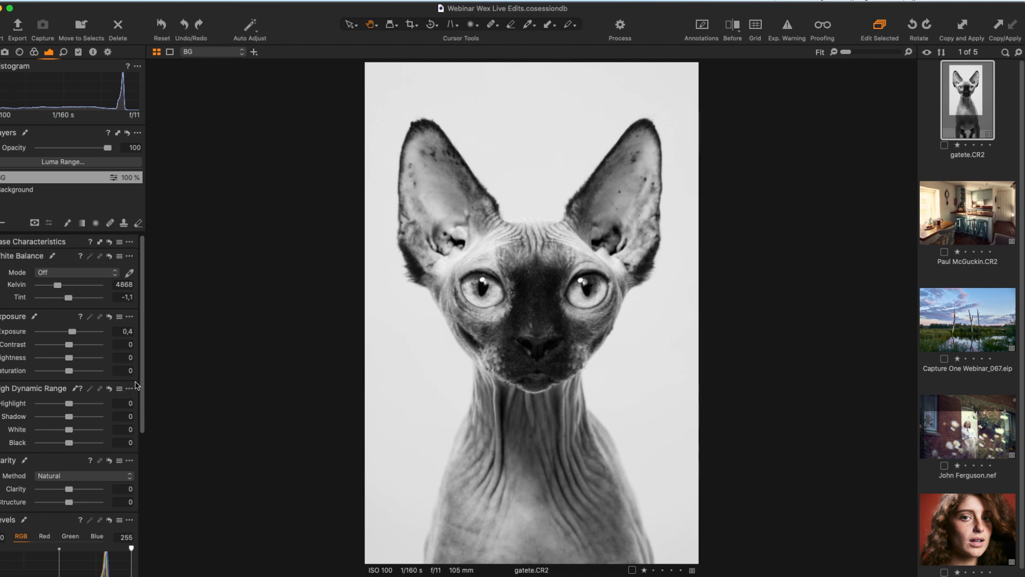
# Step: Raise the upper point of the BG layer's Luma curve slightly to brighten the lighter tones
pyautogui.scroll(-5, 139, 394)
pyautogui.moveTo(84, 540); pyautogui.dragTo(84, 537)
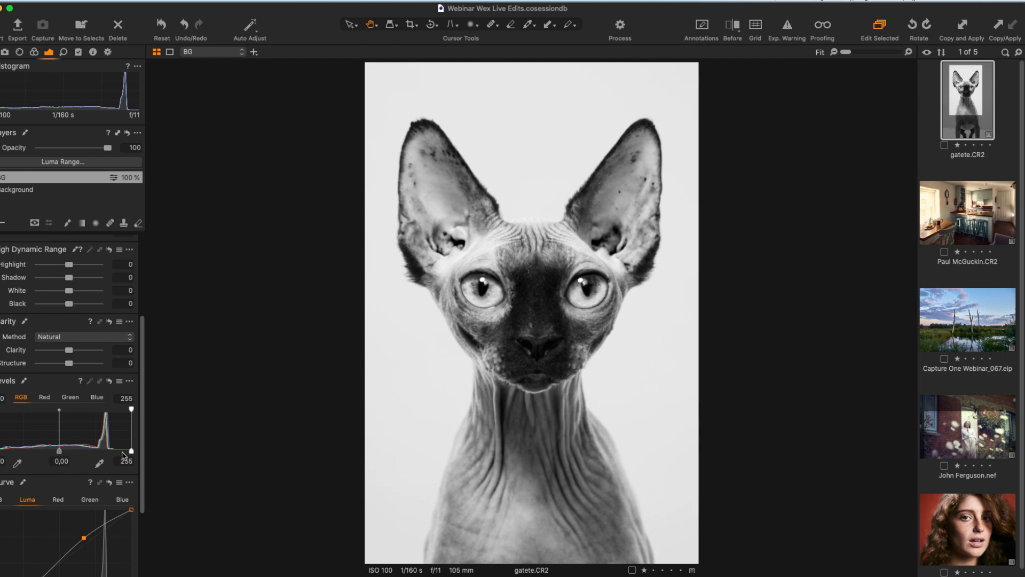
# Step: Lower the Highlight of the BG layer to -38, checking the bright fur around the cat's ear and forehead up close
pyautogui.scroll(5, 142, 436)
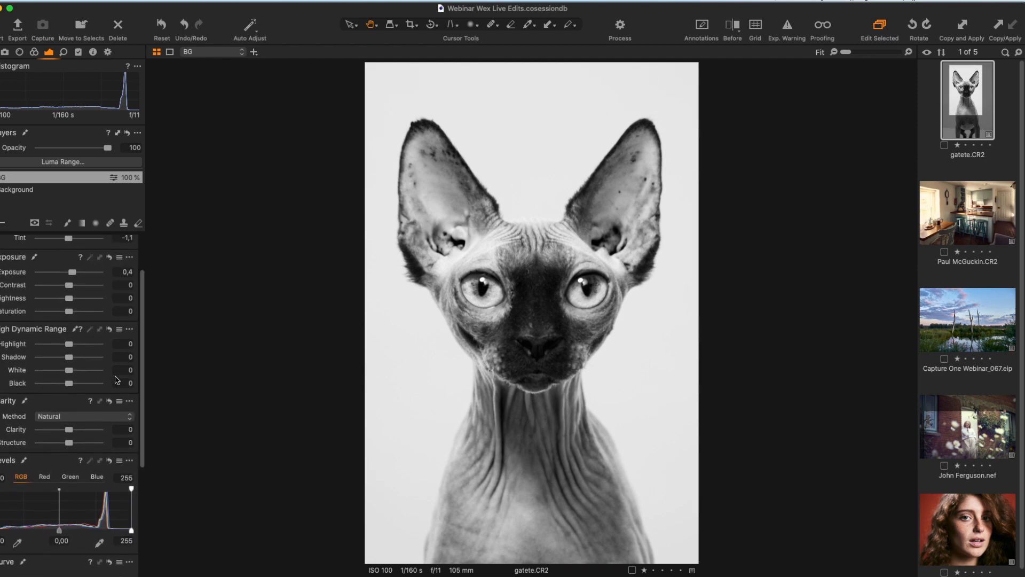
pyautogui.click(485, 249)
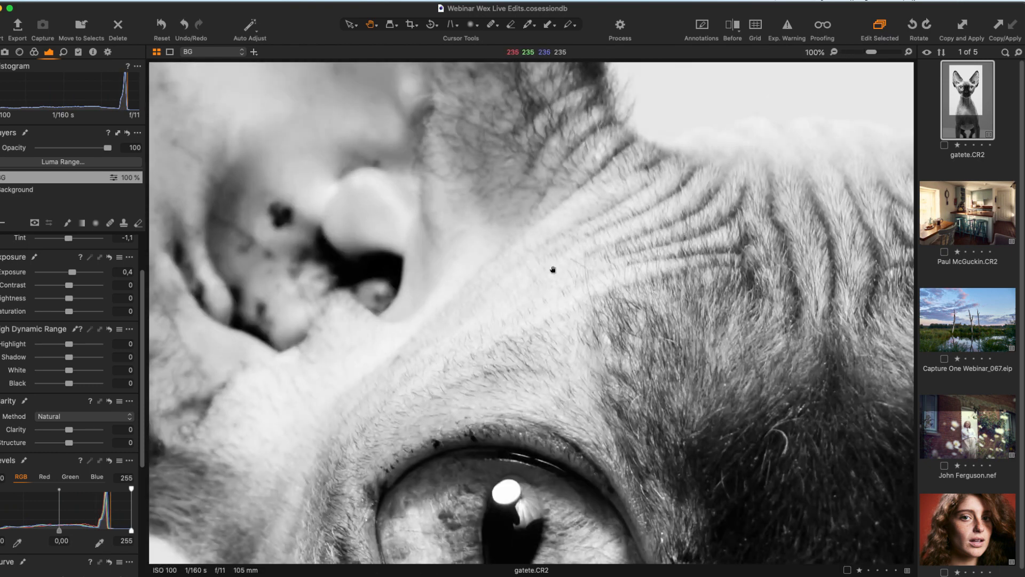
pyautogui.moveTo(577, 298); pyautogui.dragTo(630, 275)
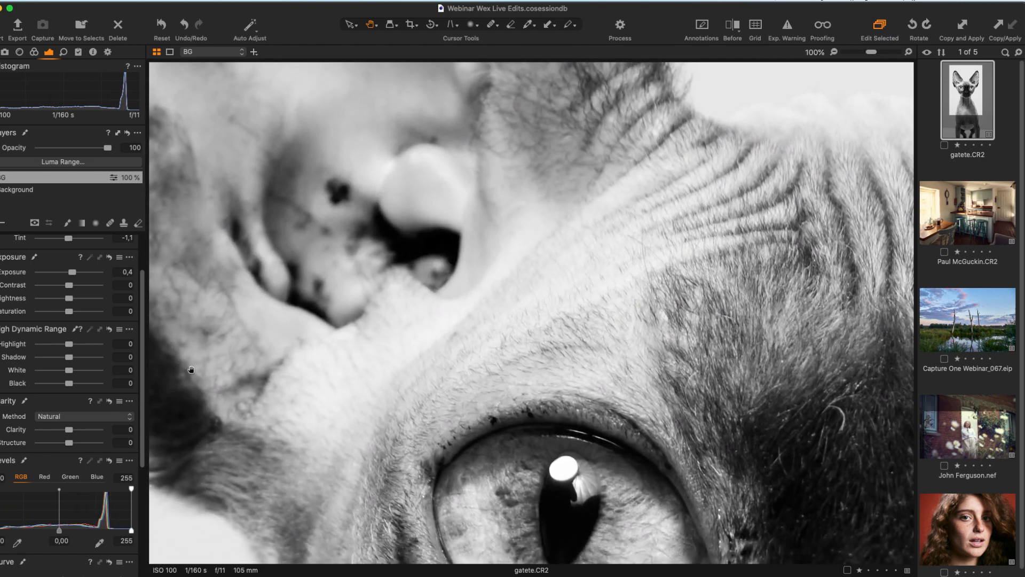
pyautogui.click(70, 345)
pyautogui.moveTo(71, 347); pyautogui.dragTo(57, 346)
pyautogui.click(58, 345)
pyautogui.click(652, 347)
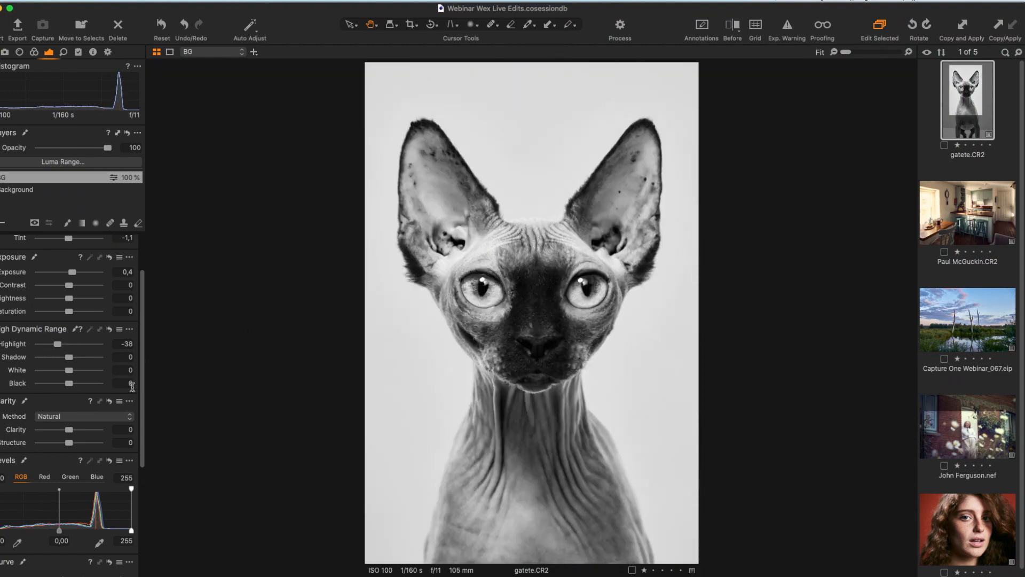
# Step: Compare the portrait with its unadjusted version, and set the Shadow of the BG layer to 15
pyautogui.click(735, 25)
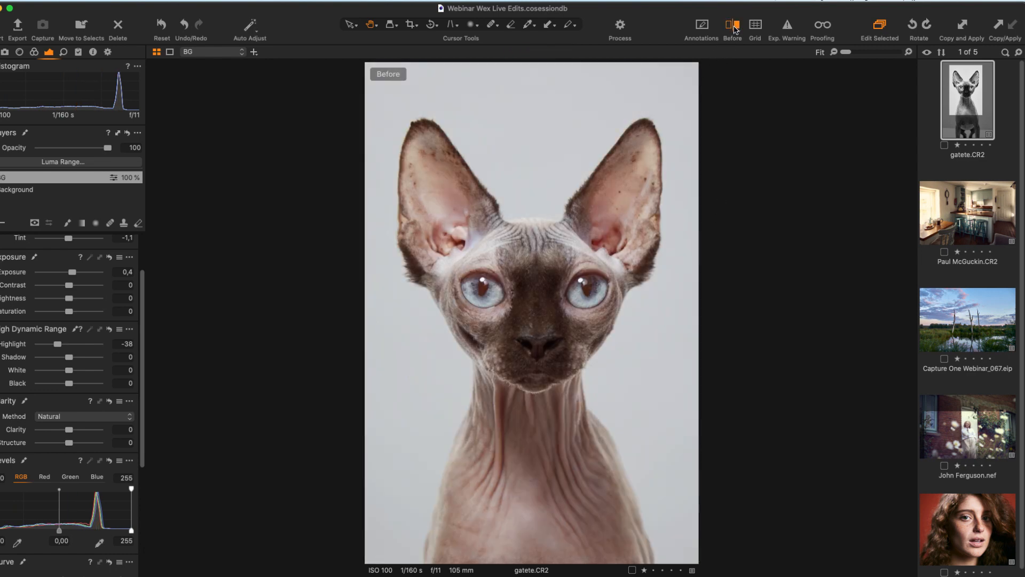
pyautogui.click(735, 28)
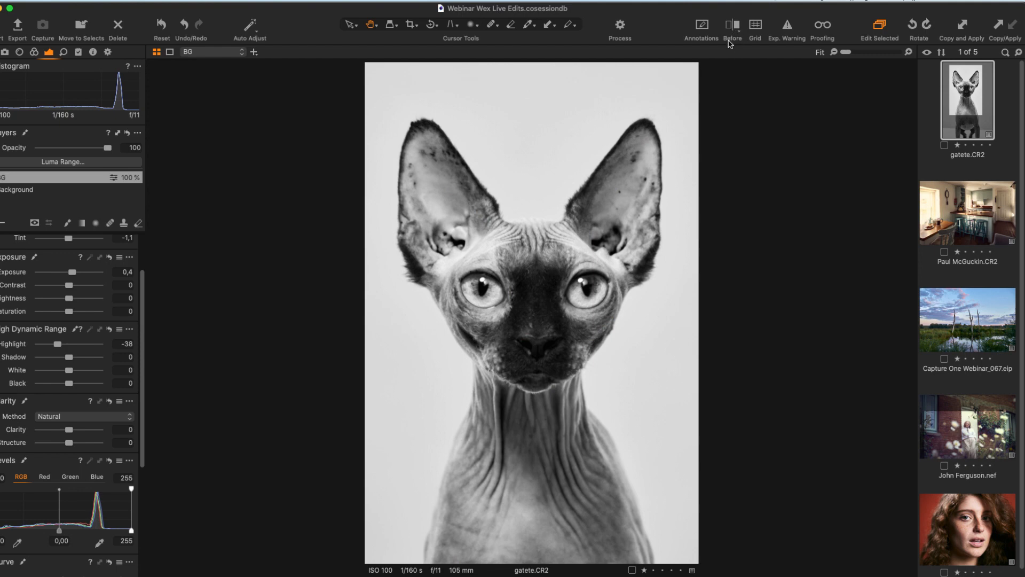
pyautogui.click(732, 28)
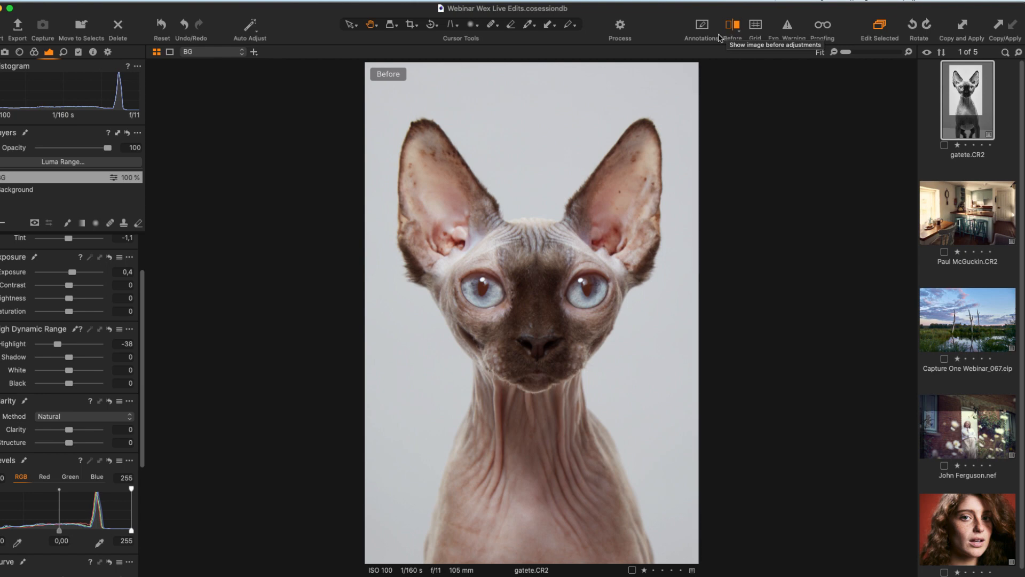
pyautogui.click(734, 29)
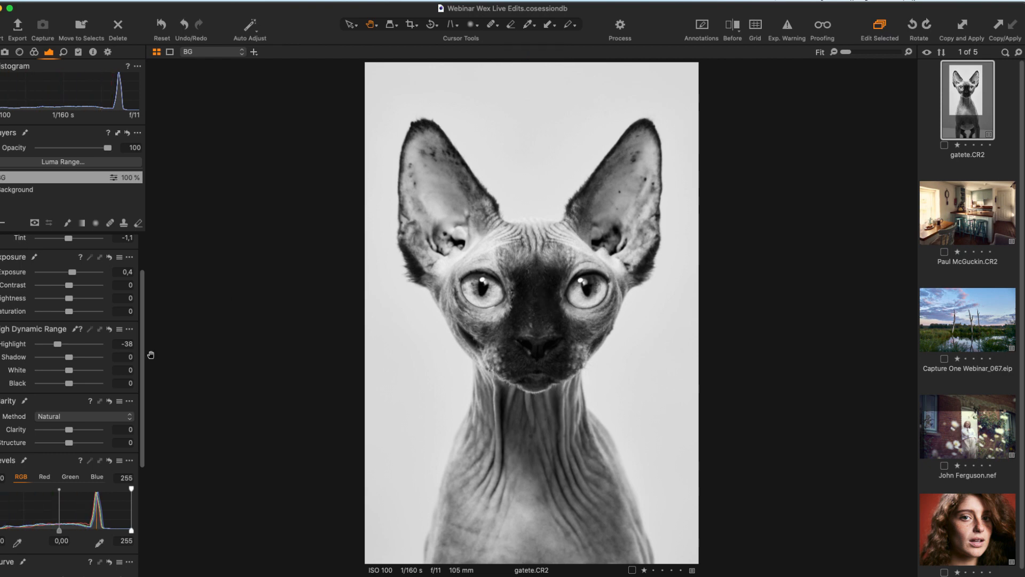
pyautogui.moveTo(70, 357); pyautogui.dragTo(74, 358)
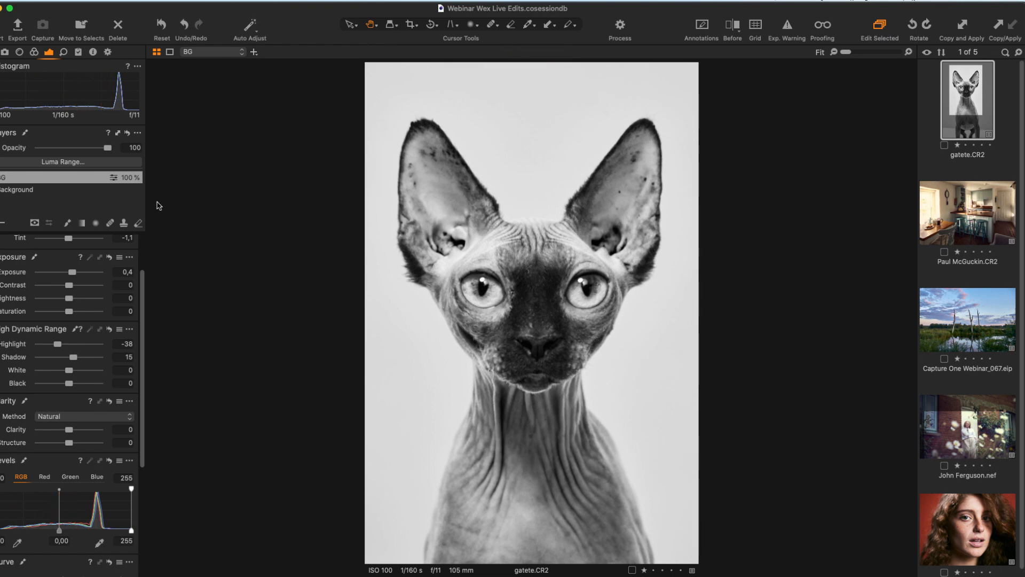
pyautogui.moveTo(106, 147)
pyautogui.mouseDown()
pyautogui.moveTo(23, 155)
pyautogui.moveTo(114, 154)
pyautogui.mouseUp()
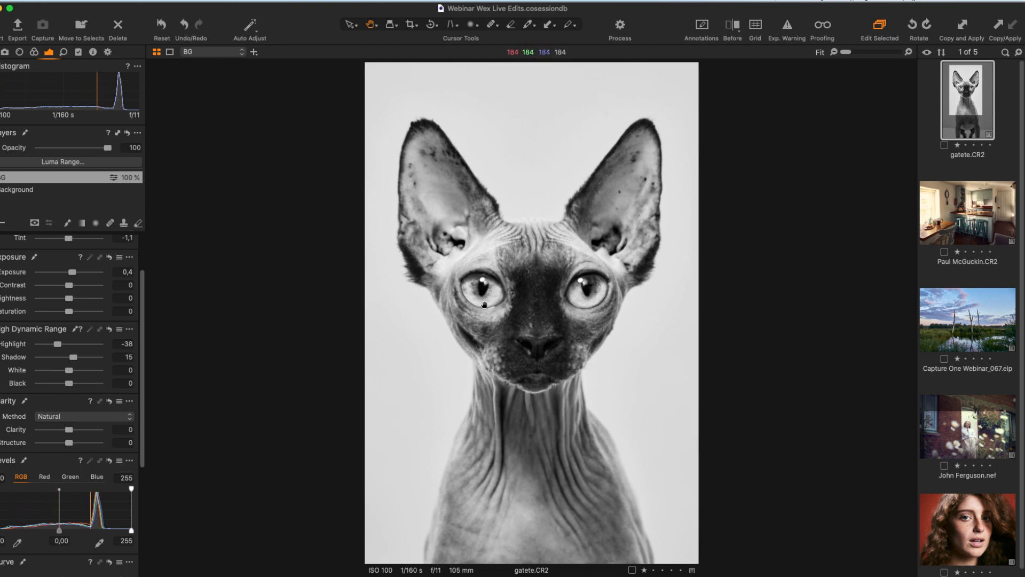
# Step: Frame the cat's face at 50% zoom and add a new empty adjustment layer named Eyes
pyautogui.click(848, 52)
pyautogui.moveTo(848, 52); pyautogui.dragTo(862, 52)
pyautogui.moveTo(657, 364); pyautogui.dragTo(526, 212)
pyautogui.moveTo(554, 305); pyautogui.dragTo(561, 265)
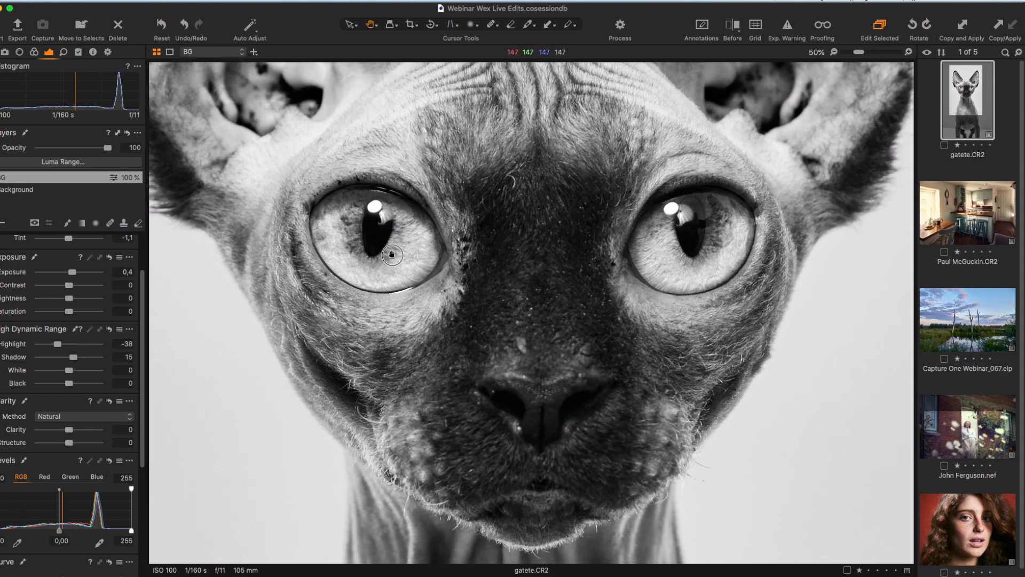
pyautogui.moveTo(363, 263); pyautogui.dragTo(384, 270)
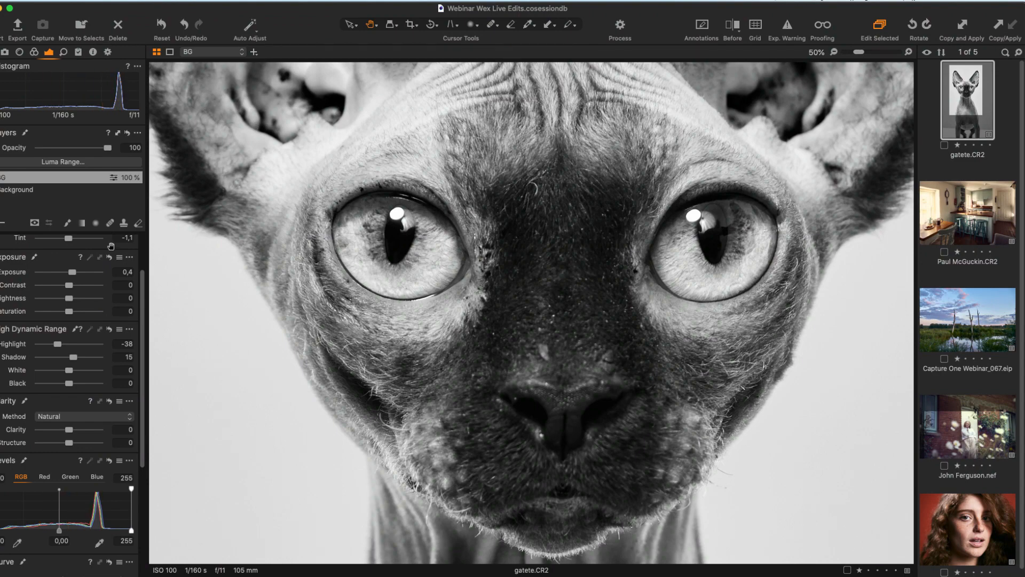
pyautogui.click(1, 223)
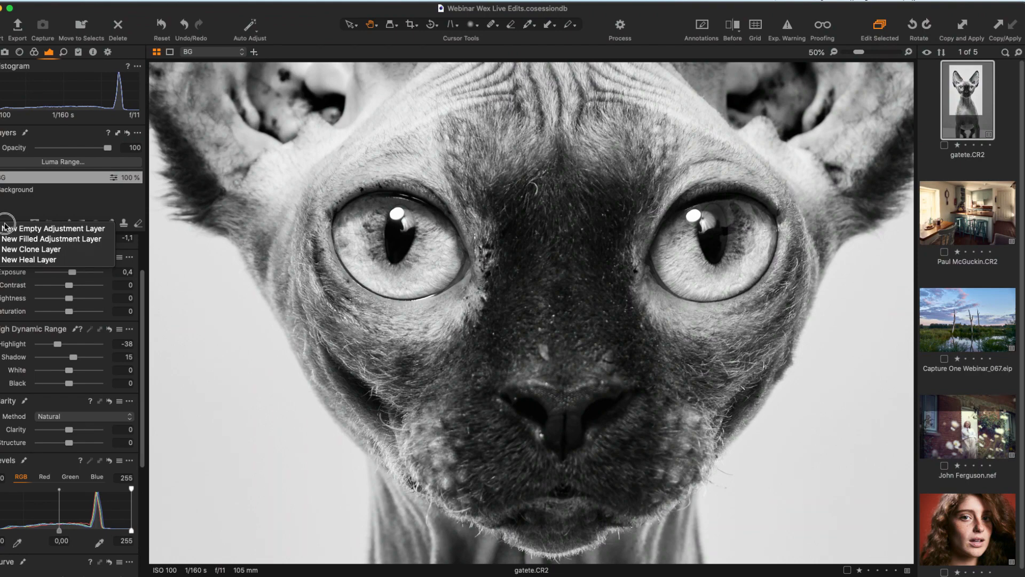
pyautogui.click(48, 229)
pyautogui.write('Eyes')
pyautogui.press('Return')
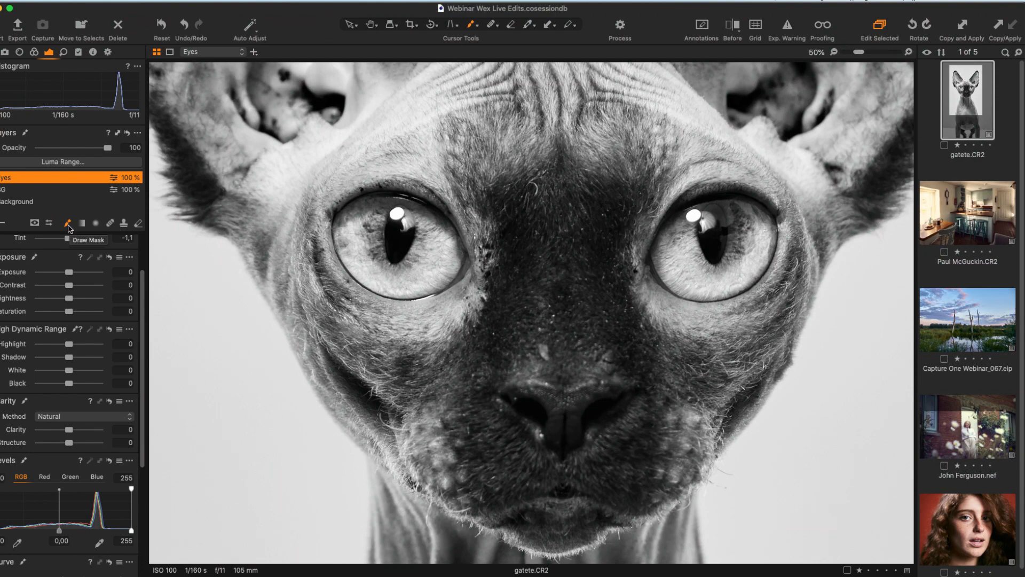
# Step: Adjust the mask brush to less than half an eye's width, with a hardness of about 66 and full opacity and flow
pyautogui.rightClick(389, 258)
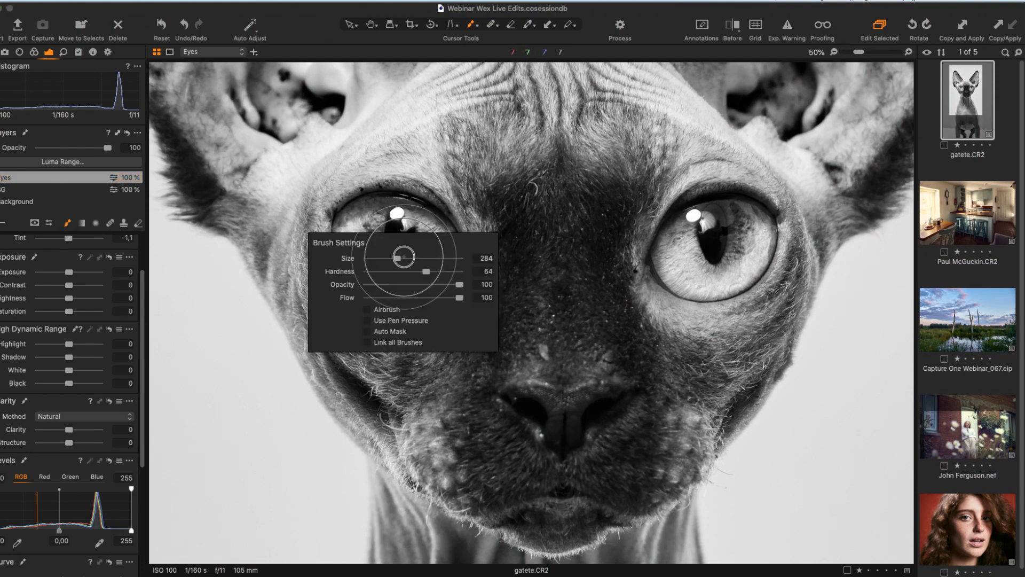
pyautogui.moveTo(392, 260); pyautogui.dragTo(399, 258)
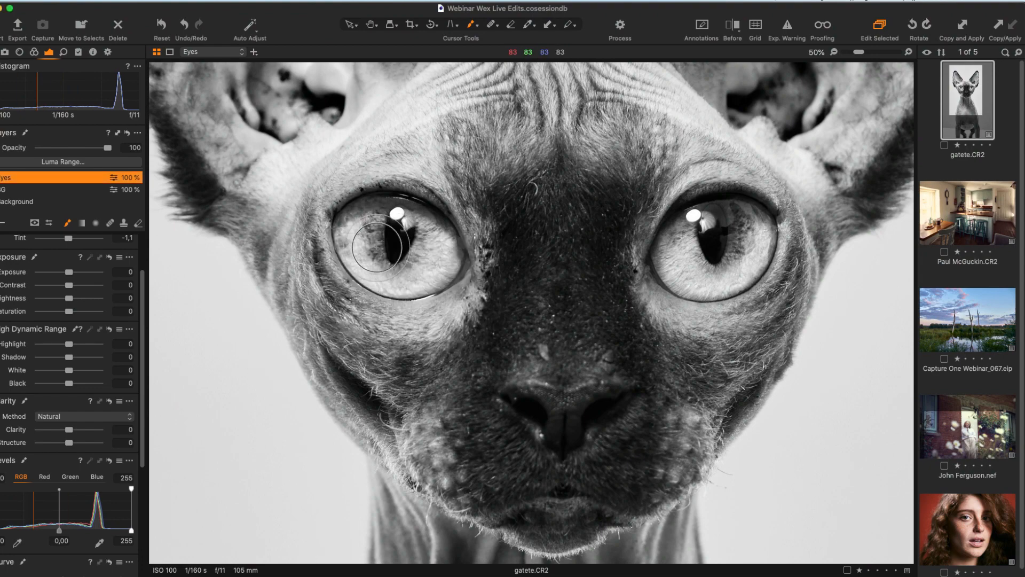
pyautogui.rightClick(387, 240)
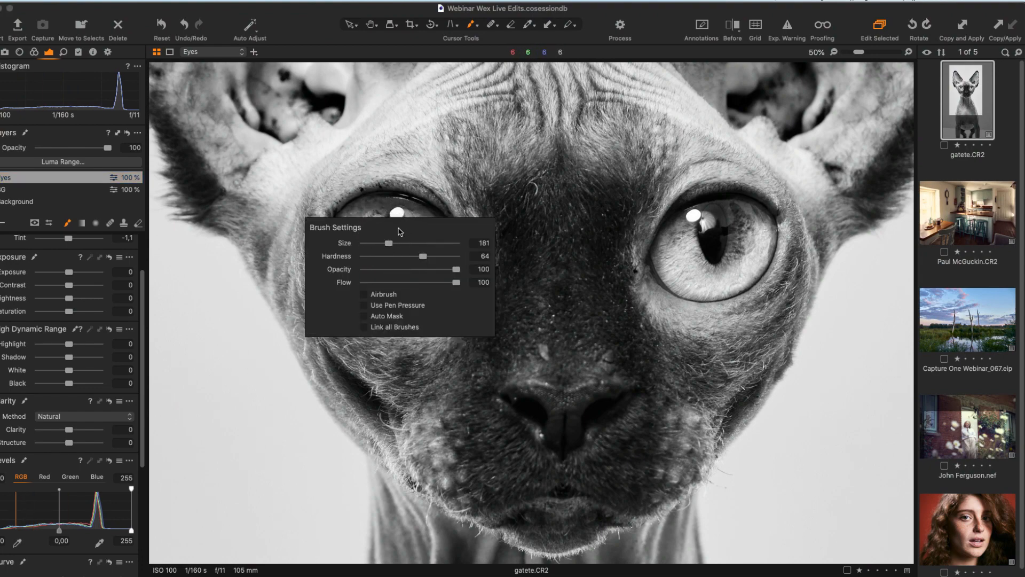
pyautogui.moveTo(386, 243); pyautogui.dragTo(425, 256)
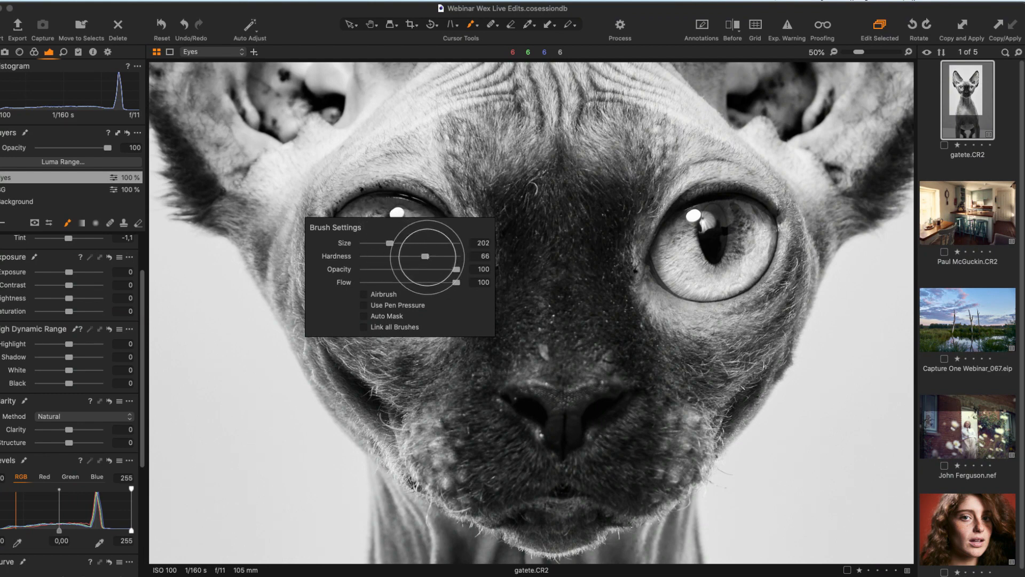
pyautogui.moveTo(389, 244)
pyautogui.mouseDown()
pyautogui.moveTo(372, 223)
pyautogui.moveTo(364, 233)
pyautogui.moveTo(395, 277)
pyautogui.moveTo(428, 259)
pyautogui.moveTo(416, 262)
pyautogui.moveTo(419, 247)
pyautogui.moveTo(432, 259)
pyautogui.moveTo(408, 225)
pyautogui.moveTo(367, 227)
pyautogui.moveTo(364, 255)
pyautogui.moveTo(407, 256)
pyautogui.mouseUp()
# Step: Paint the Eyes layer's mask over both of the cat's eyes, and hide the mask overlay
pyautogui.moveTo(734, 226)
pyautogui.mouseDown()
pyautogui.moveTo(702, 233)
pyautogui.moveTo(675, 261)
pyautogui.moveTo(710, 265)
pyautogui.moveTo(753, 228)
pyautogui.moveTo(712, 229)
pyautogui.moveTo(705, 258)
pyautogui.moveTo(705, 246)
pyautogui.moveTo(678, 257)
pyautogui.moveTo(737, 217)
pyautogui.mouseUp()
pyautogui.moveTo(355, 238)
pyautogui.mouseDown()
pyautogui.moveTo(407, 222)
pyautogui.moveTo(419, 229)
pyautogui.moveTo(405, 217)
pyautogui.mouseUp()
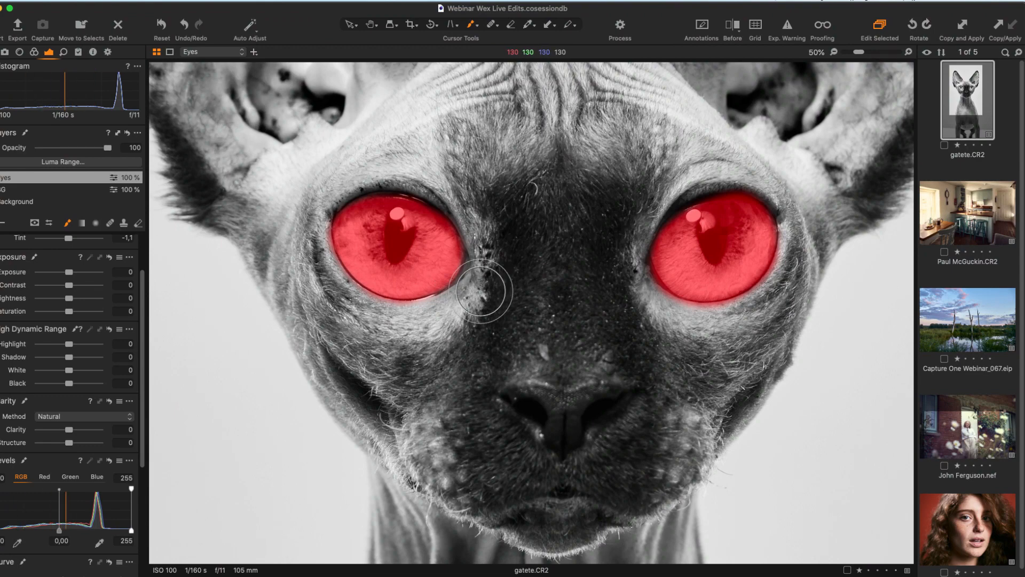
pyautogui.press('m')
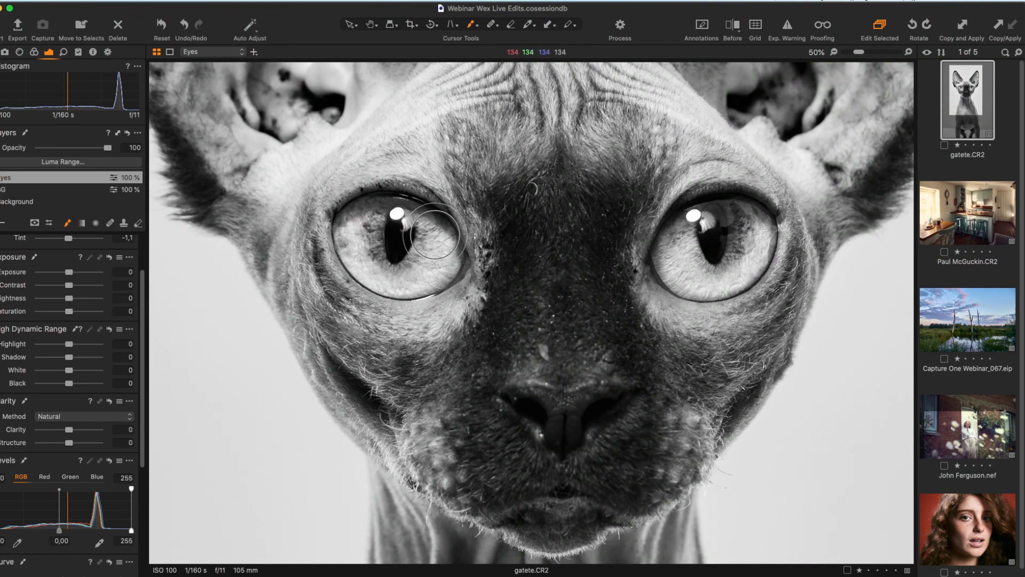
# Step: Set the Sharpening amount of the Eyes layer to 182
pyautogui.moveTo(68, 272); pyautogui.dragTo(70, 273)
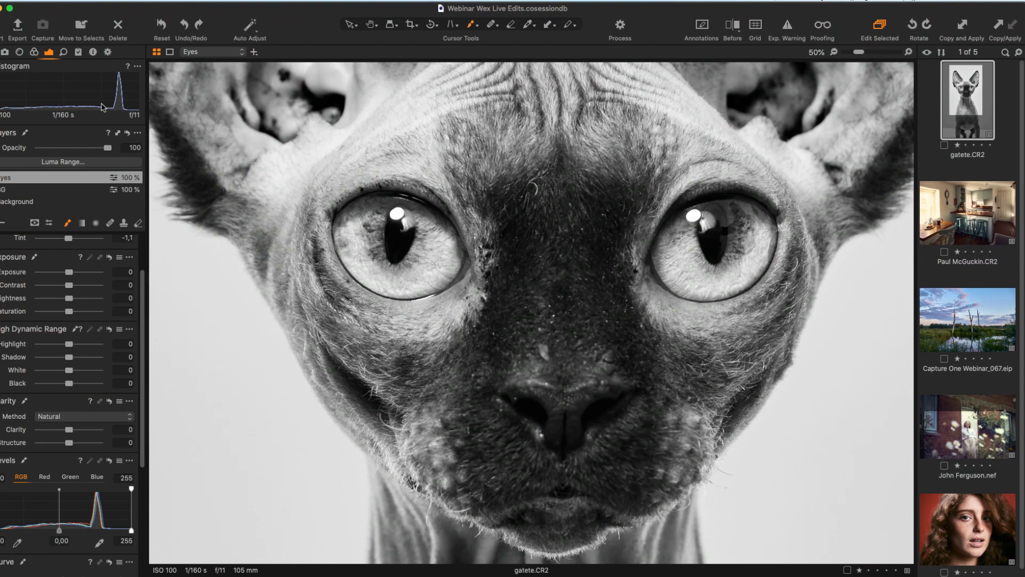
pyautogui.click(64, 53)
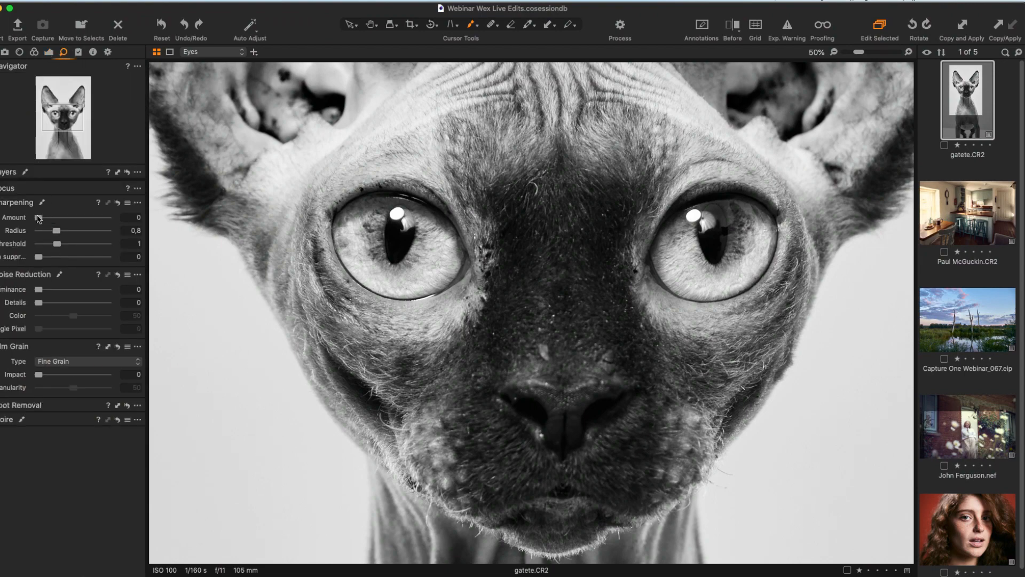
pyautogui.moveTo(38, 218); pyautogui.dragTo(52, 219)
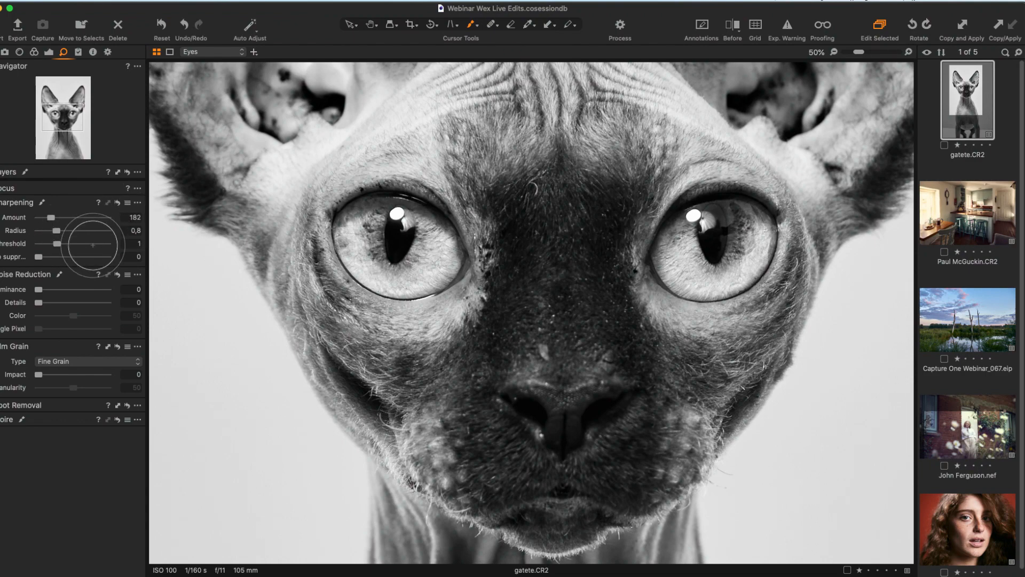
# Step: Set the Structure of the Eyes layer to 10, keeping the Natural clarity method
pyautogui.click(47, 52)
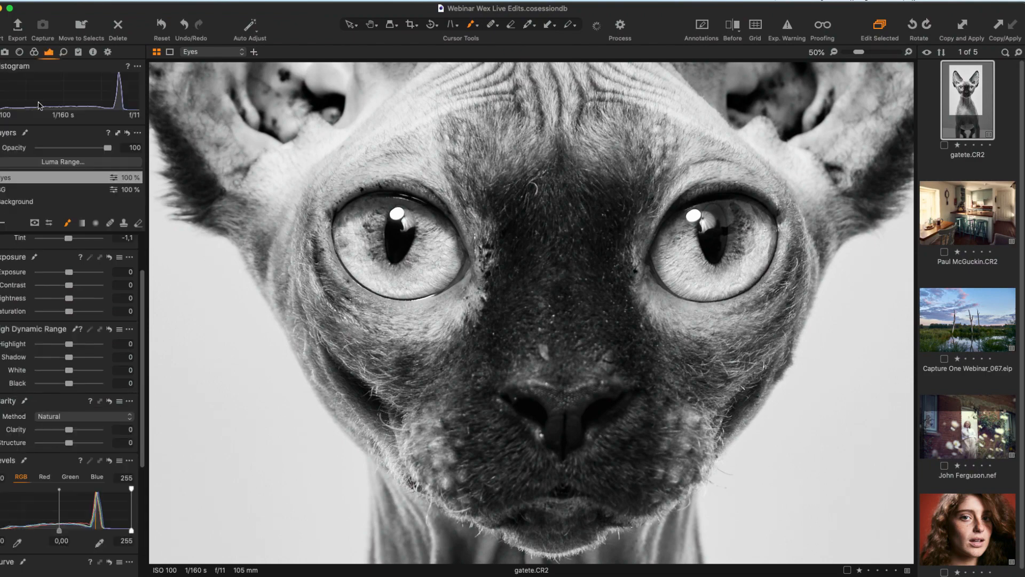
pyautogui.click(1, 177)
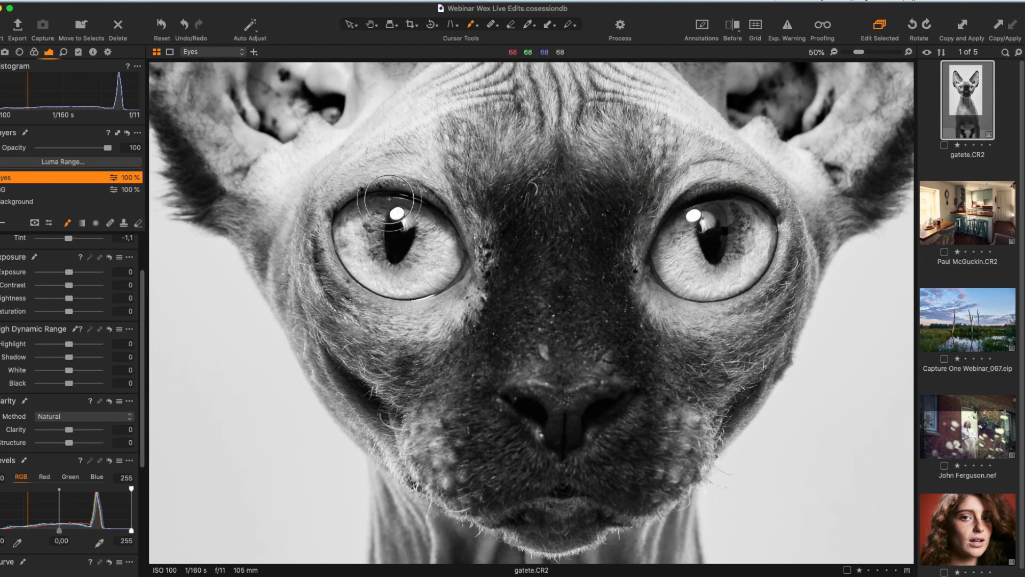
pyautogui.moveTo(143, 300); pyautogui.dragTo(139, 361)
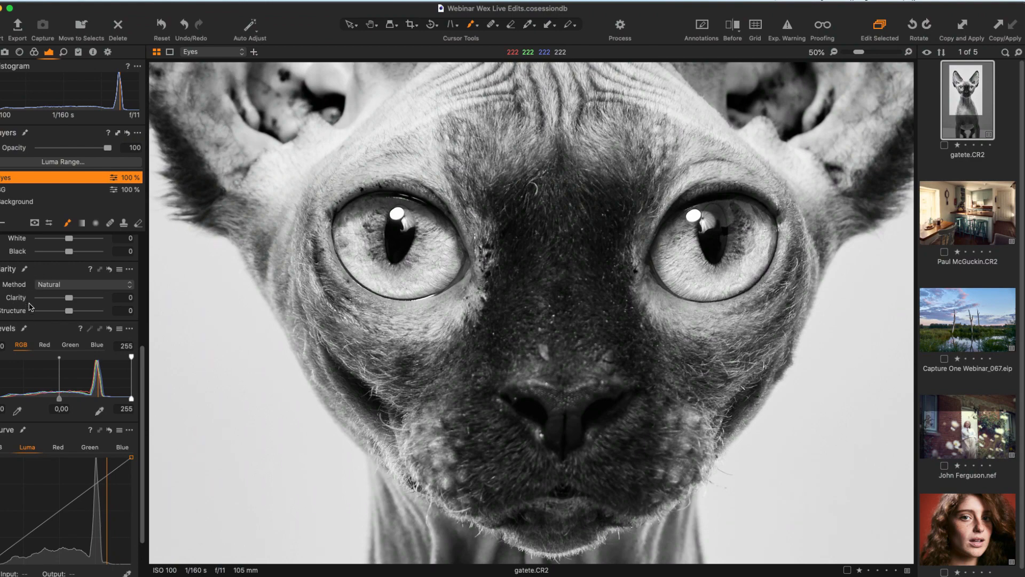
pyautogui.click(56, 284)
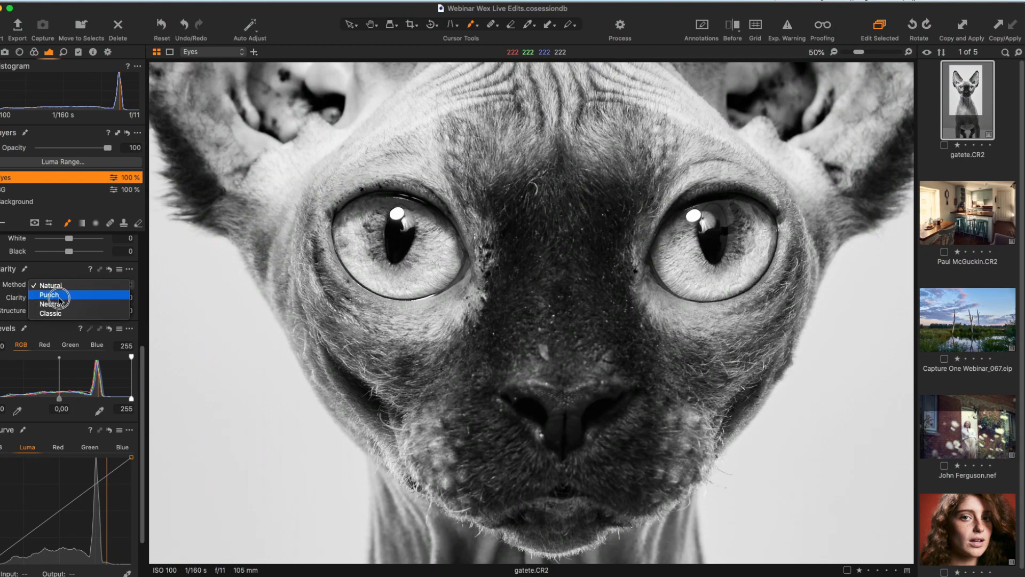
pyautogui.click(17, 301)
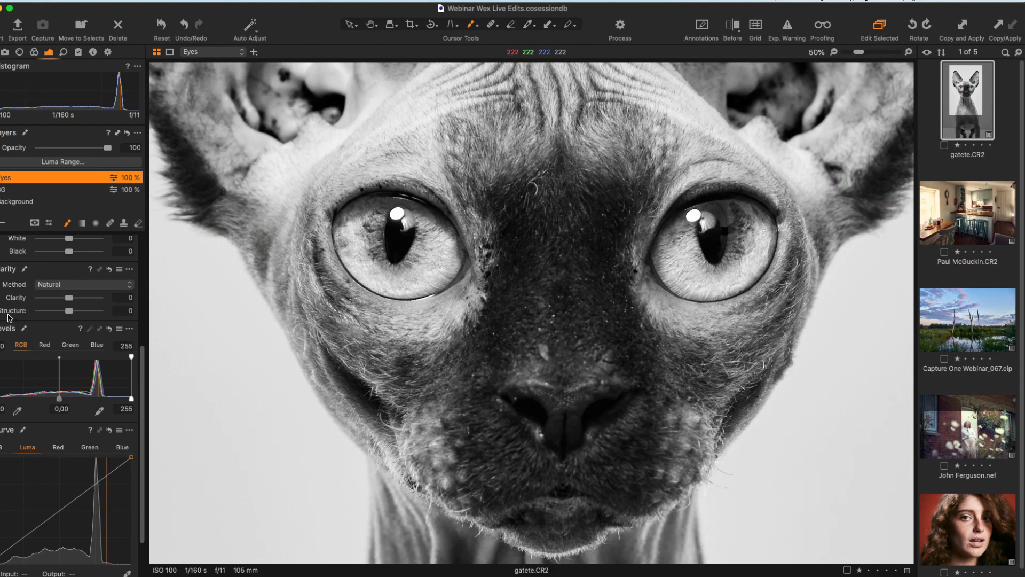
pyautogui.click(68, 314)
pyautogui.moveTo(68, 313); pyautogui.dragTo(72, 313)
# Step: Fit the whole portrait in view and set the BG layer's Clarity to 11
pyautogui.moveTo(414, 205)
pyautogui.mouseDown()
pyautogui.moveTo(405, 303)
pyautogui.moveTo(515, 338)
pyautogui.mouseUp()
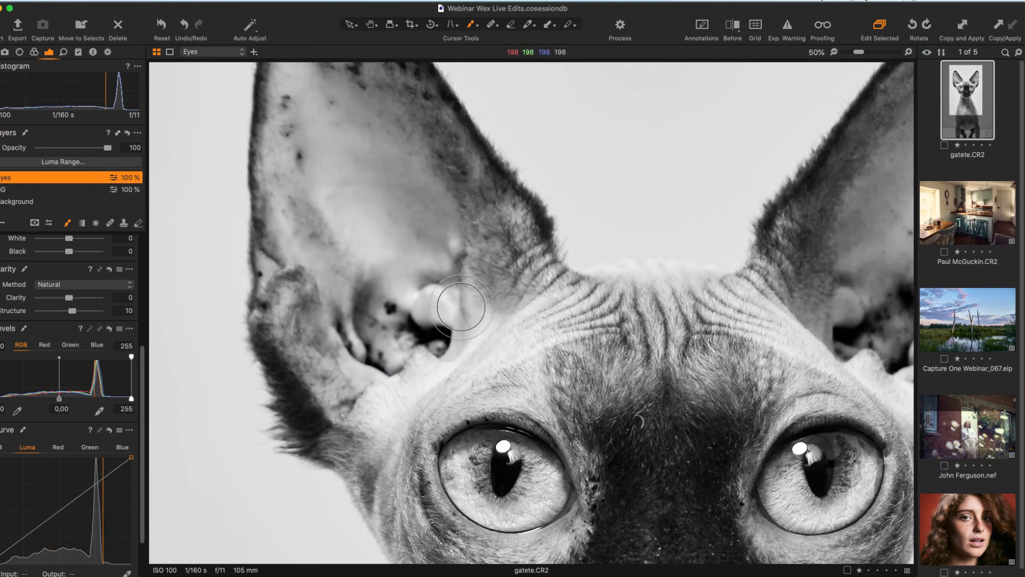
pyautogui.press('h')
pyautogui.doubleClick(572, 383)
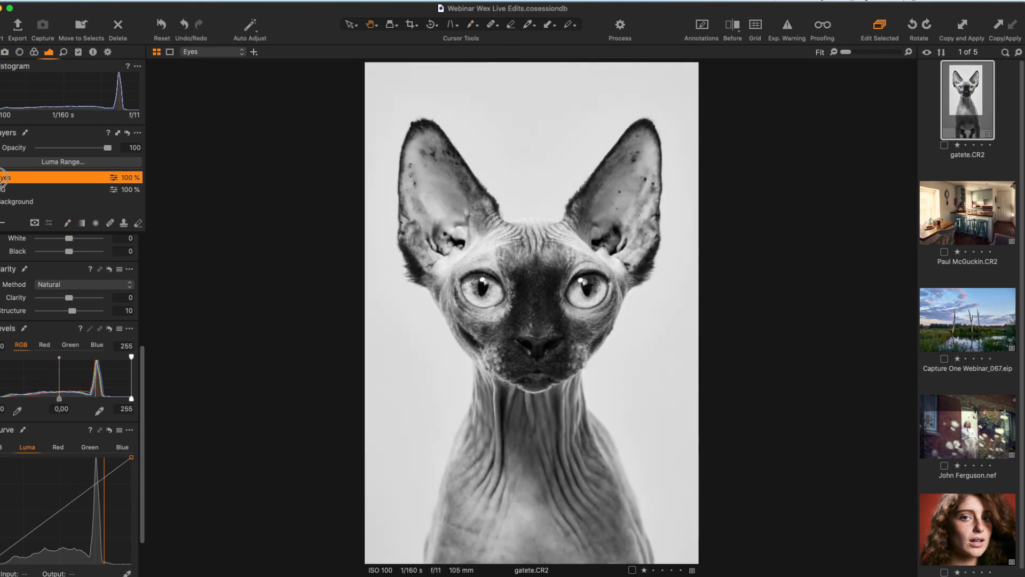
pyautogui.click(32, 189)
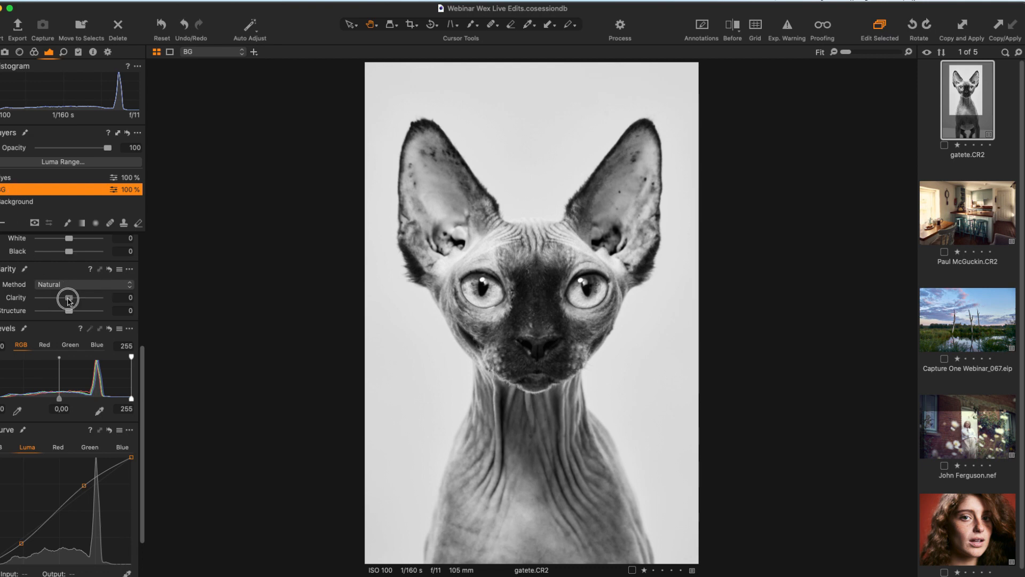
pyautogui.moveTo(68, 300); pyautogui.dragTo(75, 302)
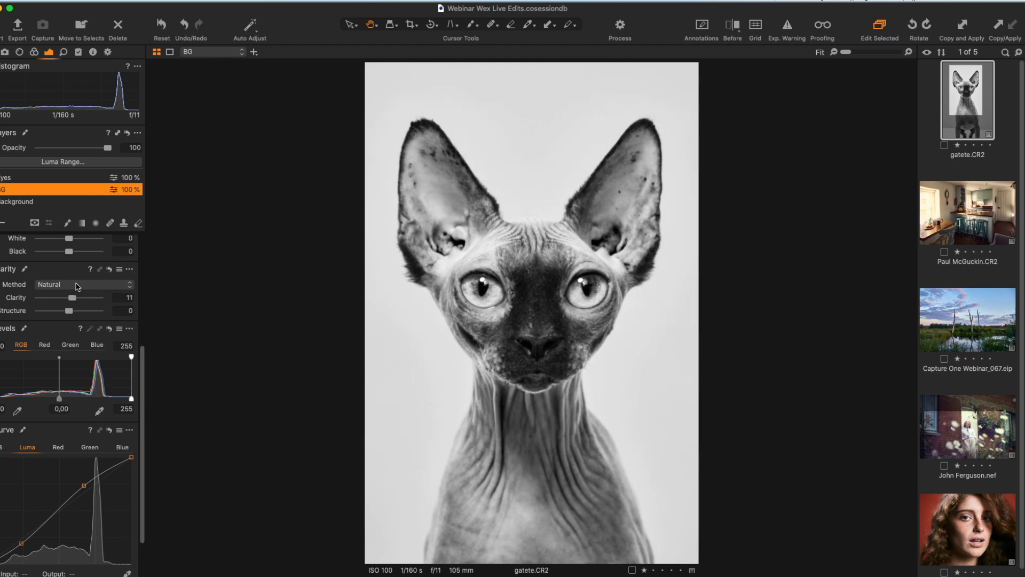
# Step: Compare the Punch, Neutral and Classic clarity methods on the BG layer, and restore the Natural method
pyautogui.click(107, 286)
pyautogui.click(97, 296)
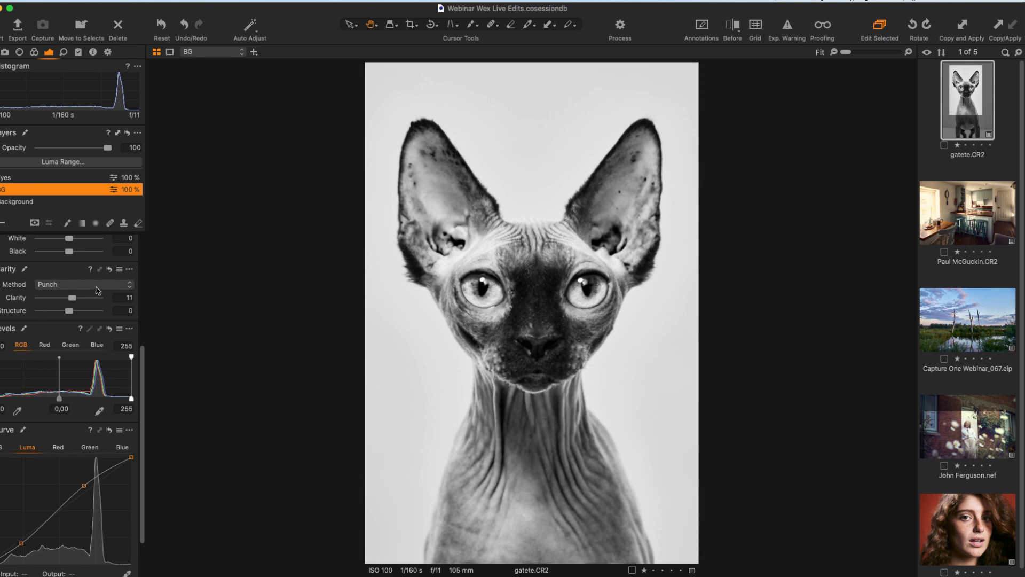
pyautogui.click(97, 289)
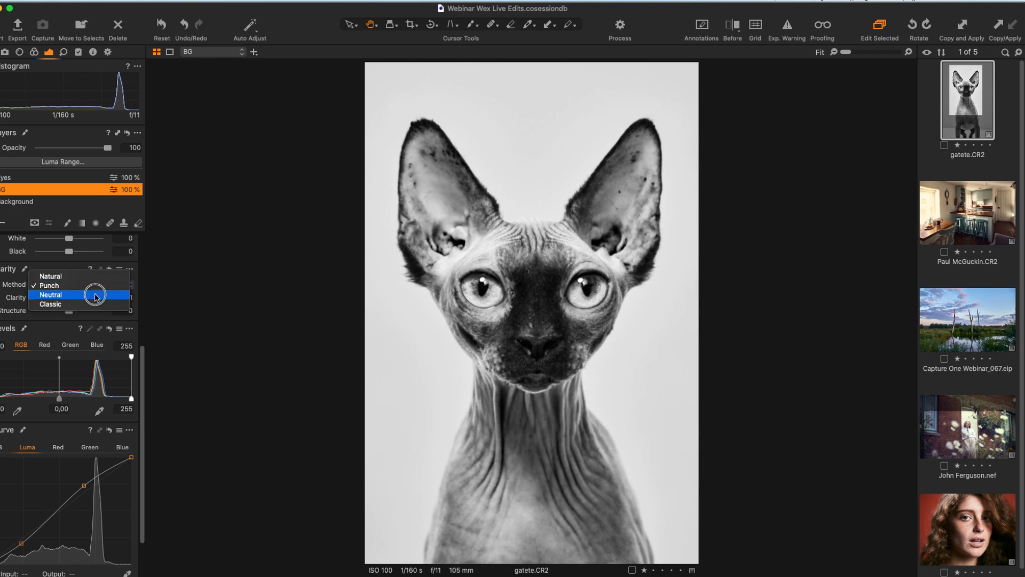
pyautogui.click(68, 297)
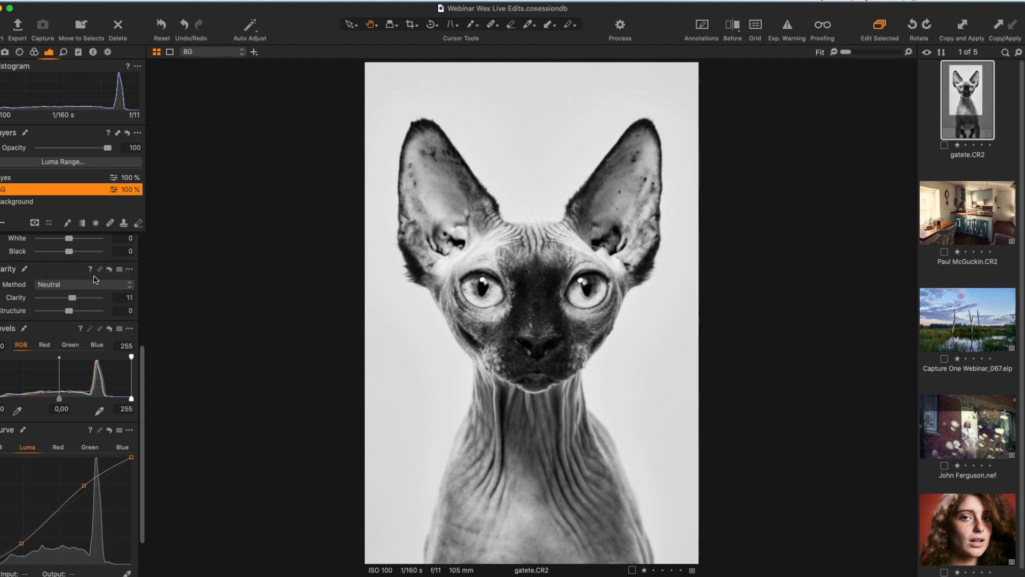
pyautogui.click(90, 286)
pyautogui.click(59, 294)
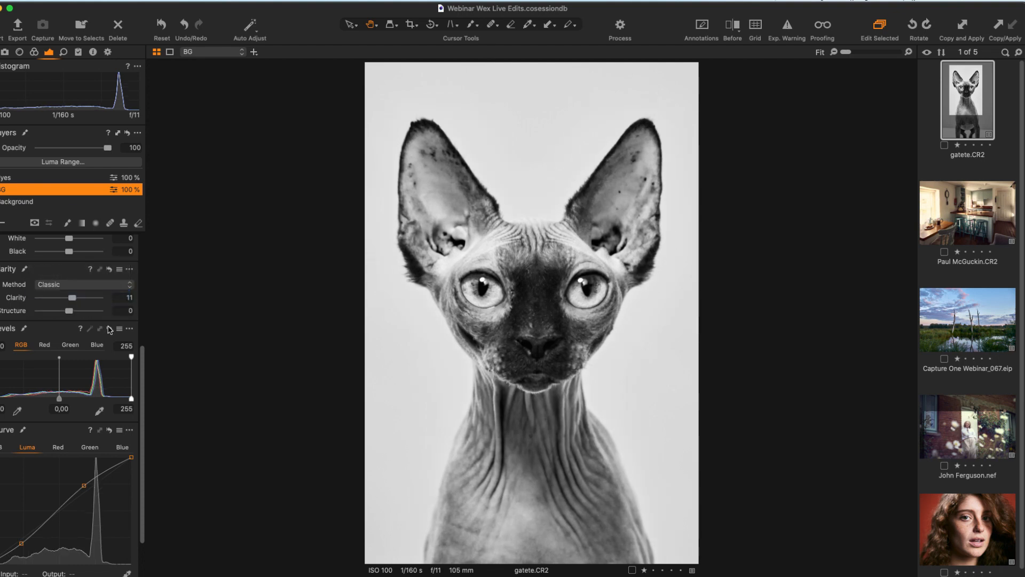
pyautogui.click(81, 285)
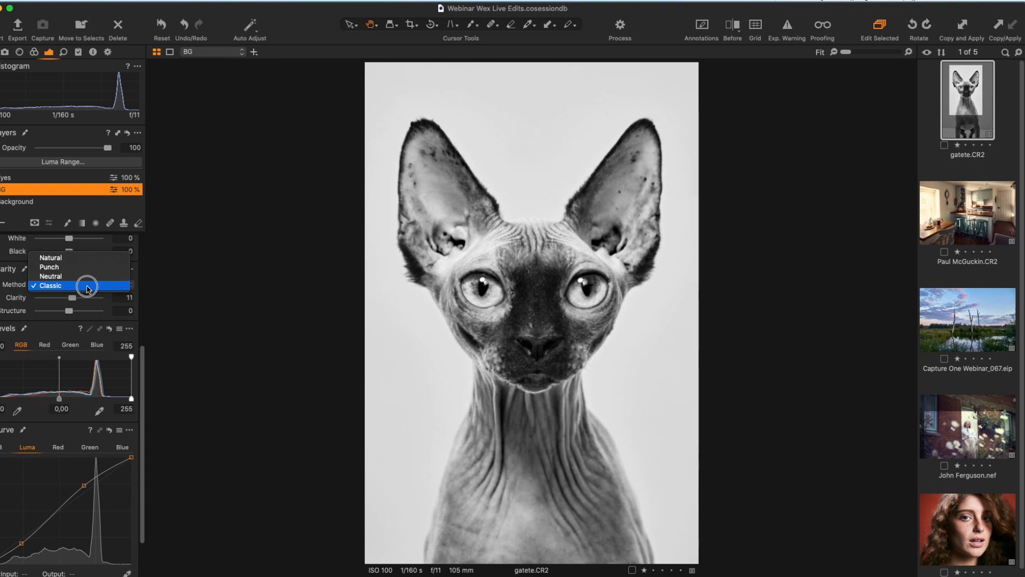
pyautogui.click(101, 258)
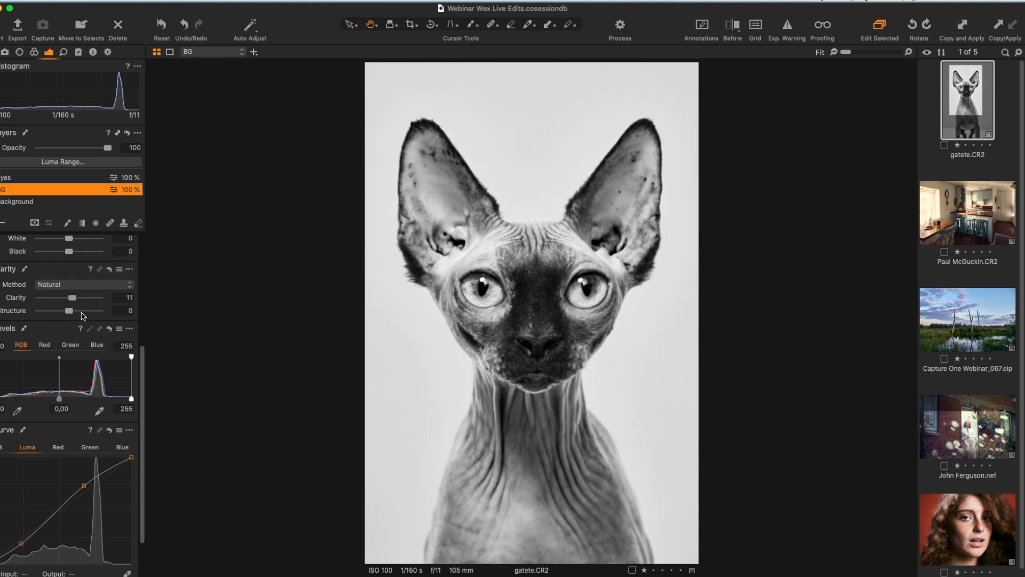
# Step: Set the BG layer's Clarity to 16 and compare the image with and without the clarity adjustment
pyautogui.moveTo(72, 297); pyautogui.dragTo(74, 297)
pyautogui.click(109, 269)
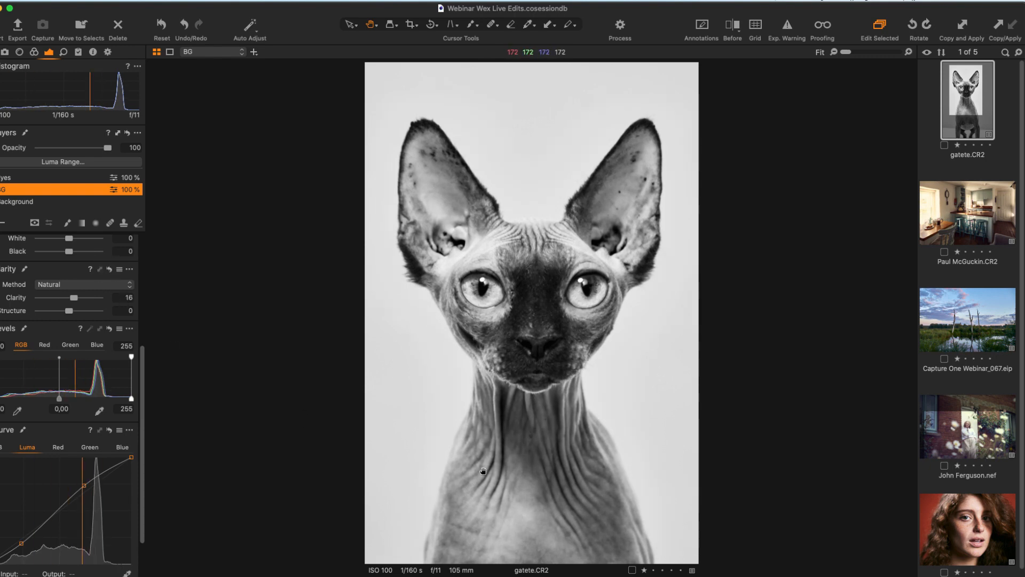
pyautogui.click(110, 270)
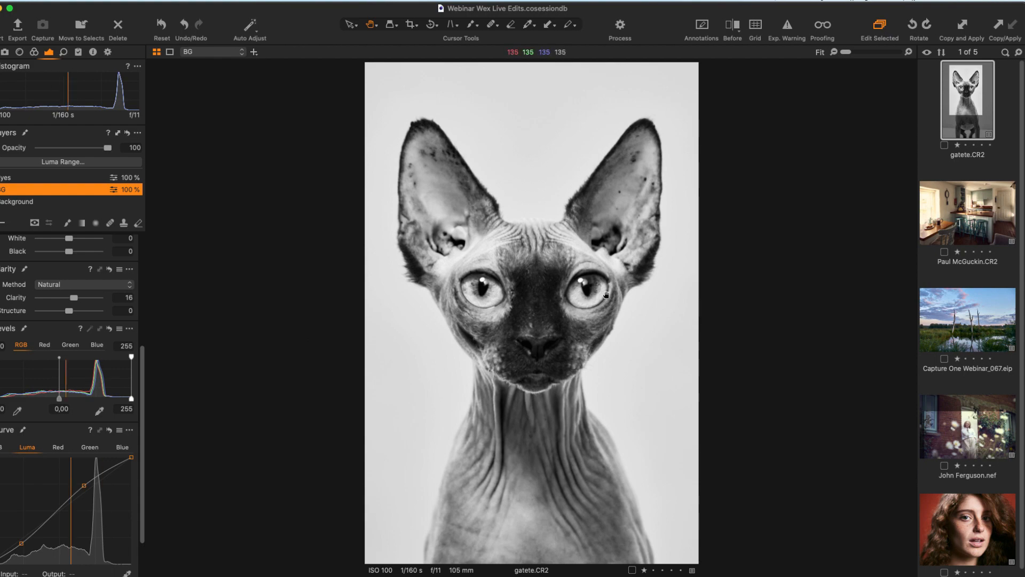
# Step: Heal the curved stray hair between the cat's eyes at 100% zoom, and enable Display Arrows for the heal brush
pyautogui.moveTo(535, 336); pyautogui.dragTo(519, 395)
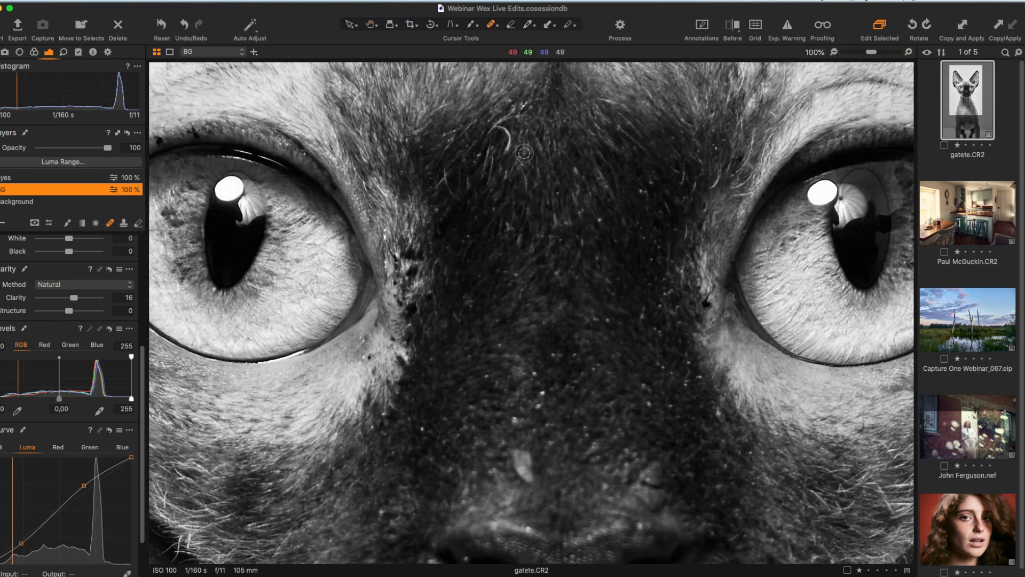
pyautogui.moveTo(493, 131); pyautogui.dragTo(507, 150)
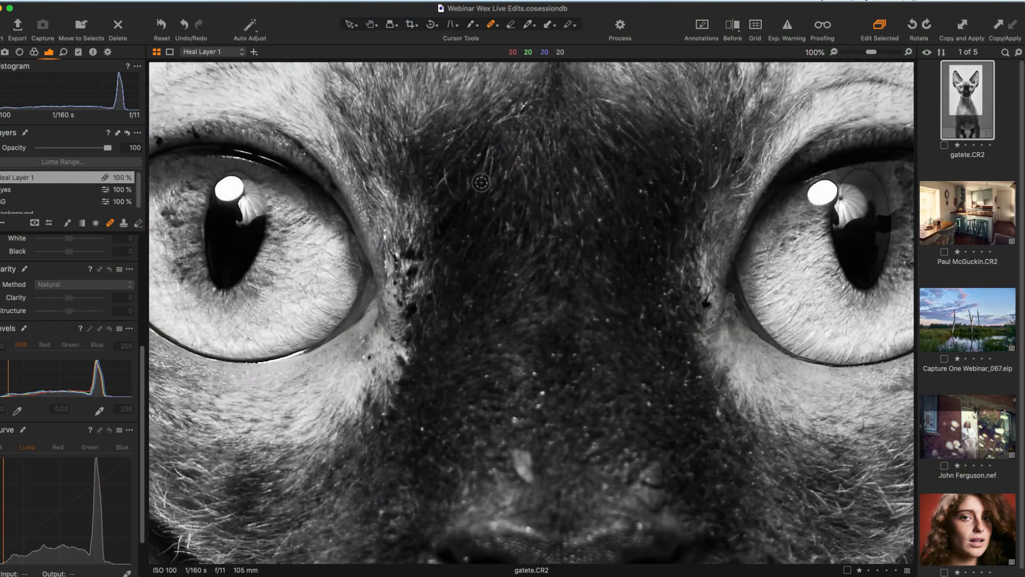
pyautogui.rightClick(503, 172)
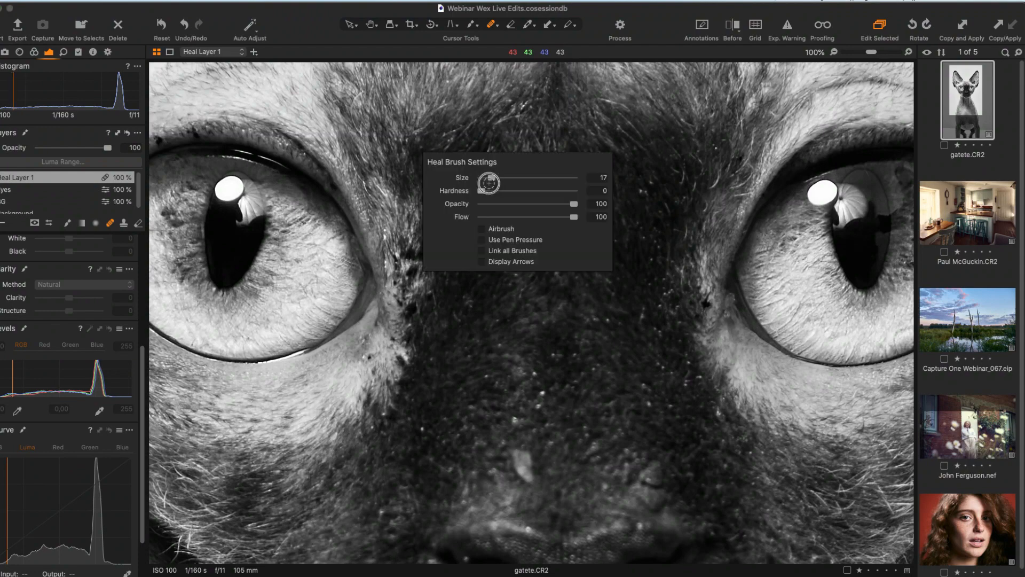
pyautogui.click(481, 262)
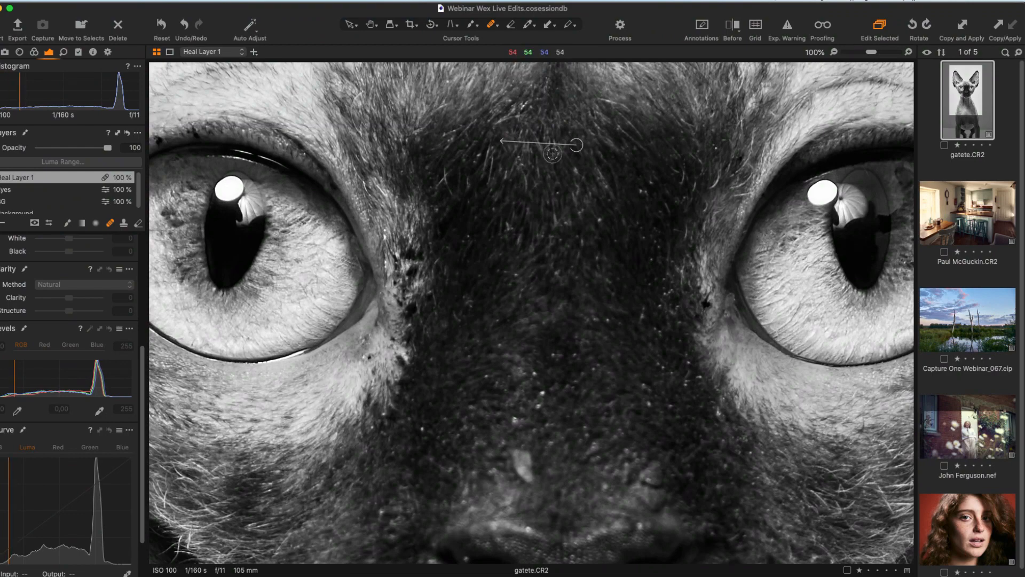
# Step: Heal the light fleck above the cat's nose from a source spot on the fur beside it, and inspect the retouched area
pyautogui.scroll(-5, 508, 412)
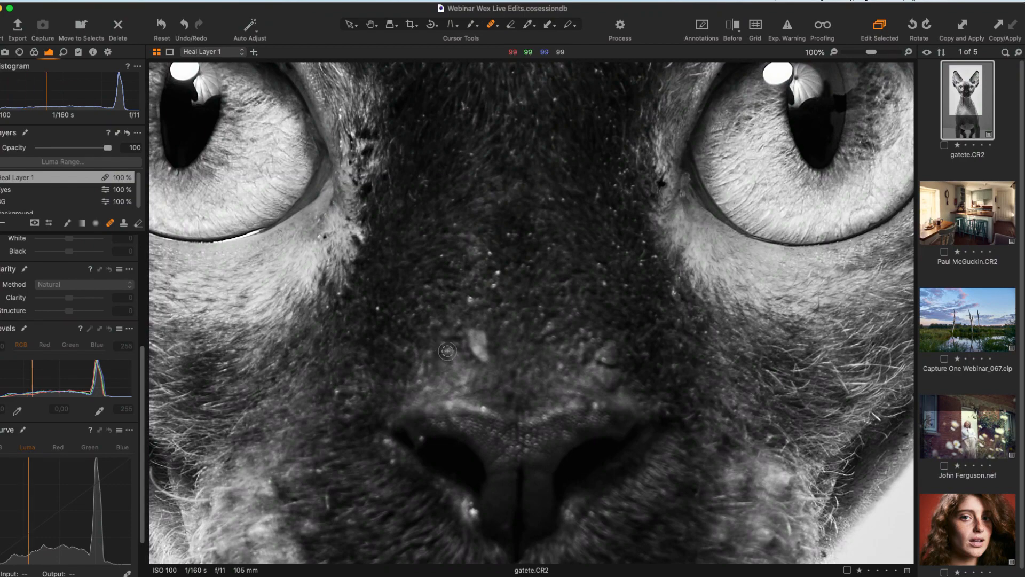
pyautogui.click(436, 359)
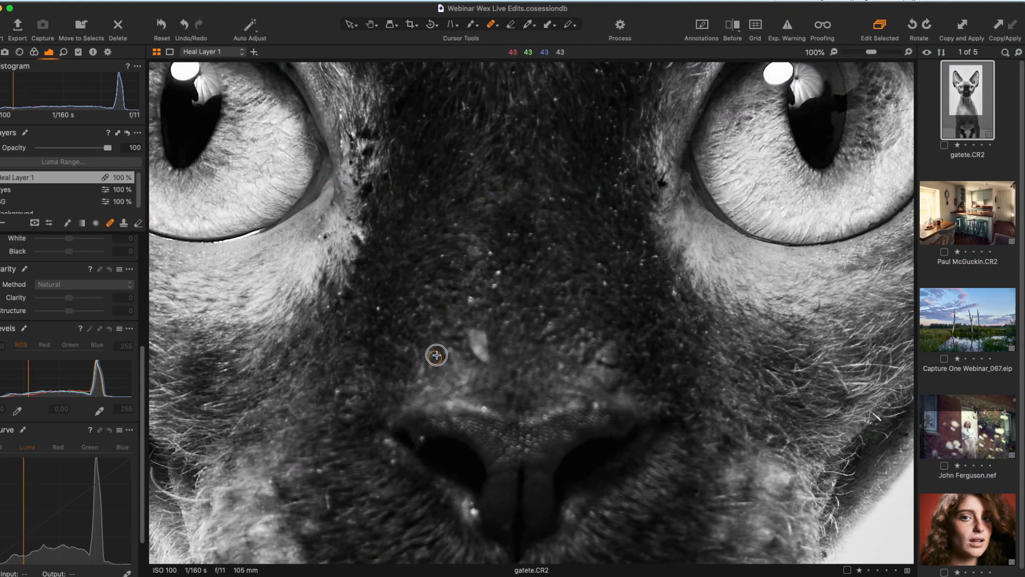
pyautogui.moveTo(470, 333); pyautogui.dragTo(488, 352)
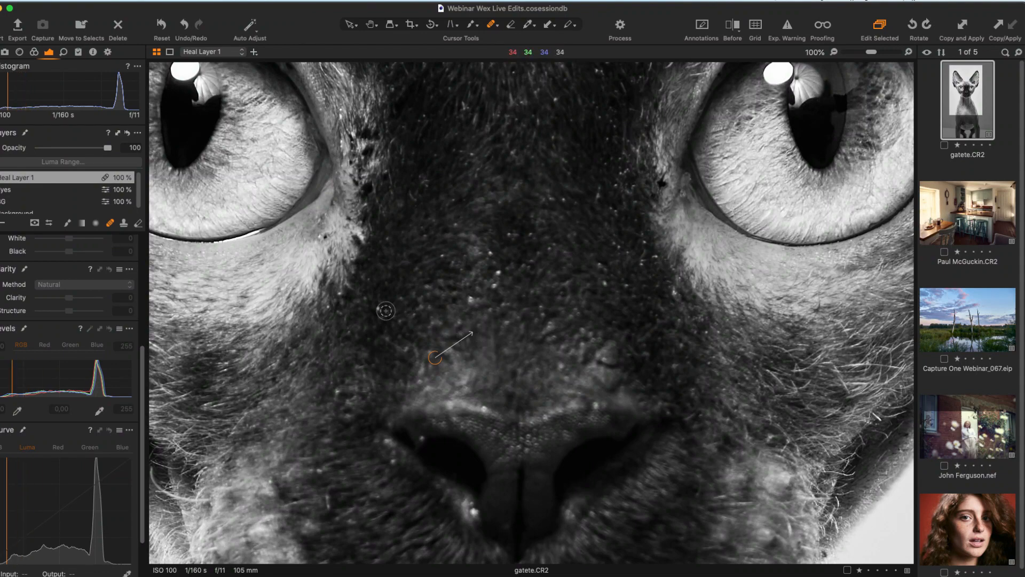
pyautogui.press('v')
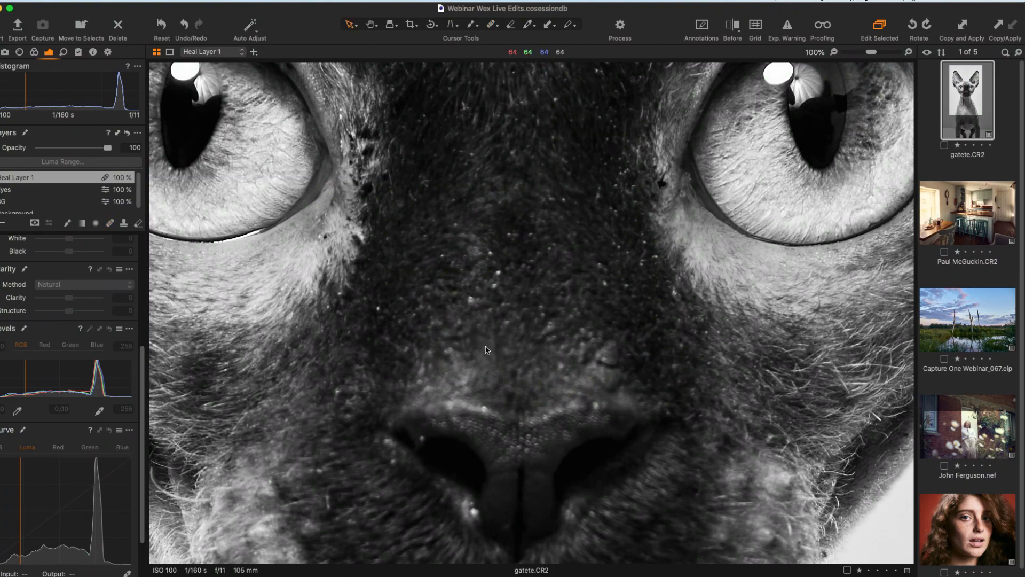
pyautogui.scroll(5, 545, 310)
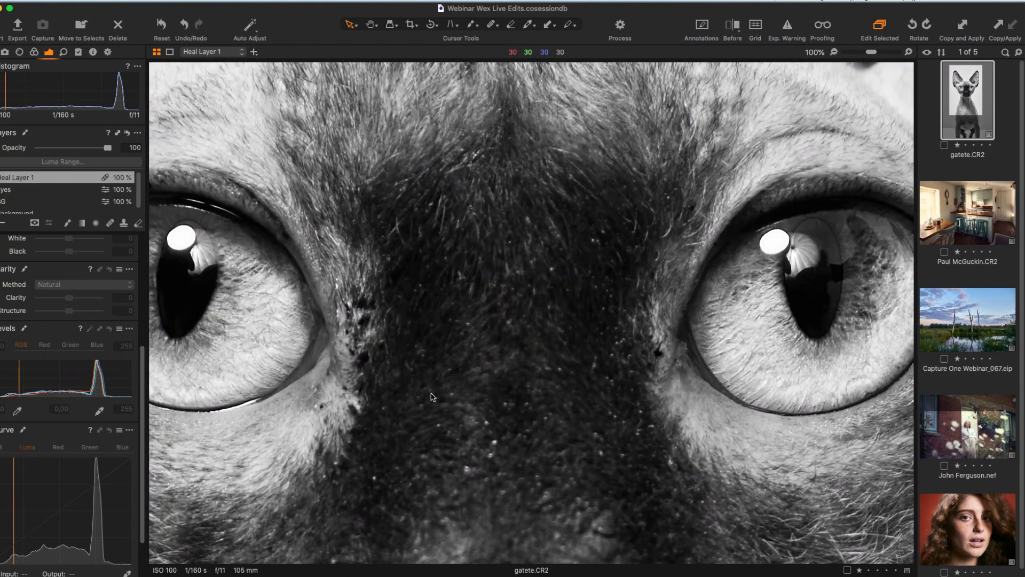
pyautogui.moveTo(438, 391); pyautogui.dragTo(430, 318)
pyautogui.click(2, 179)
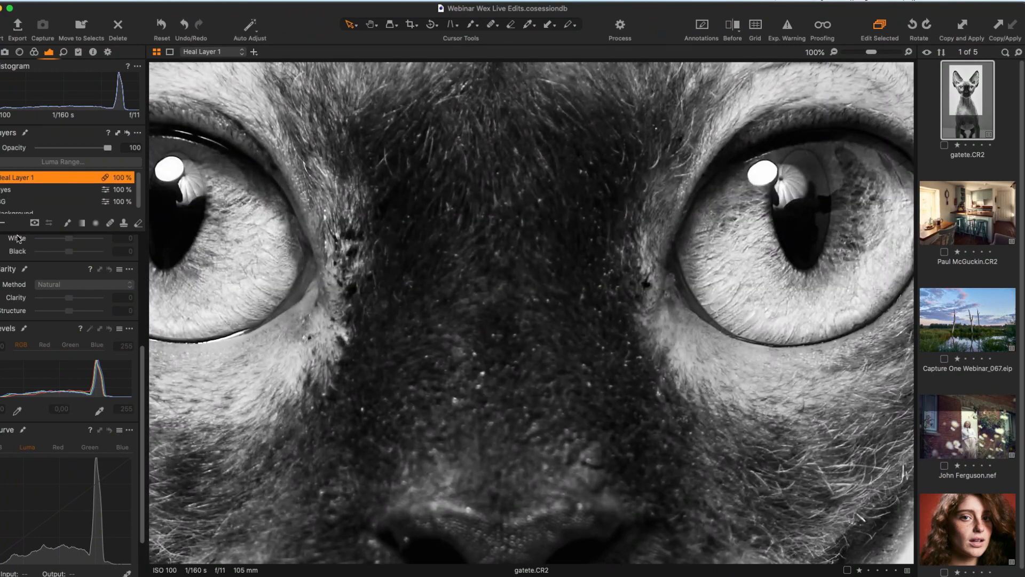
pyautogui.scroll(-3, 433, 415)
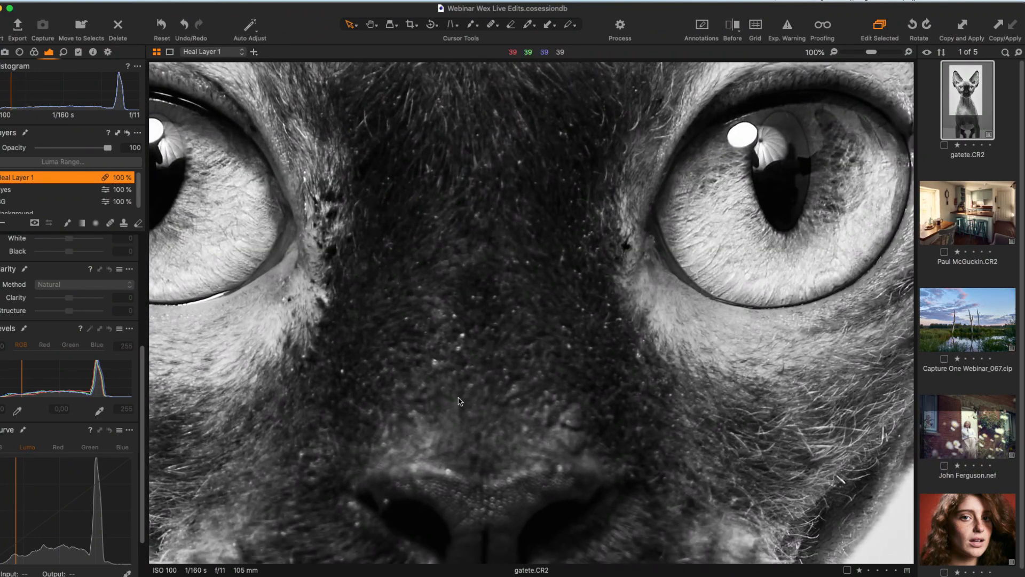
# Step: Try erasing part of the healed patch above the nose with a smaller eraser brush
pyautogui.press('e')
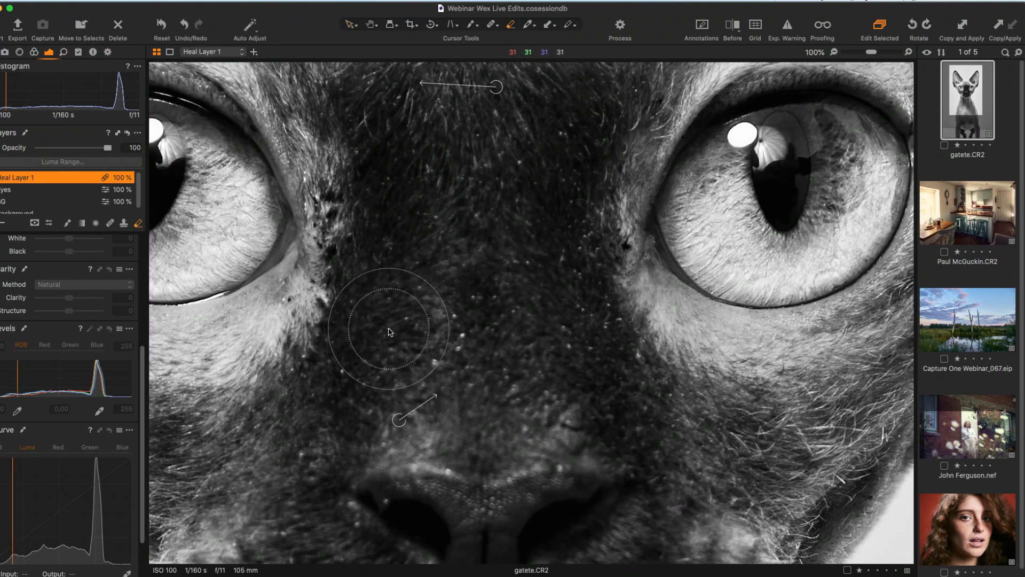
pyautogui.rightClick(369, 262)
pyautogui.moveTo(369, 262); pyautogui.dragTo(356, 263)
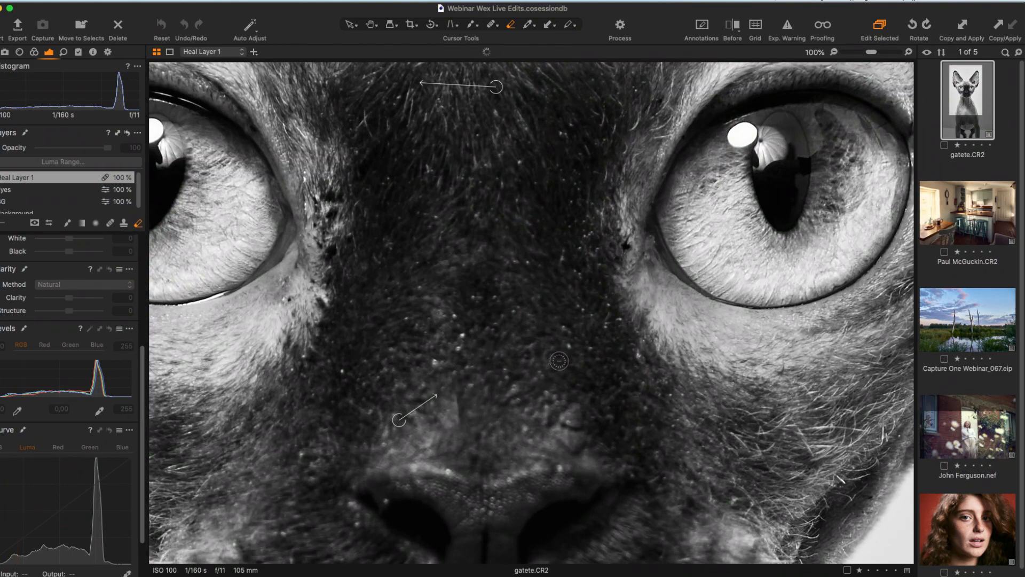
# Step: Return to the full portrait view and rename the heal layer as Heal hairs
pyautogui.press('v')
pyautogui.press('h')
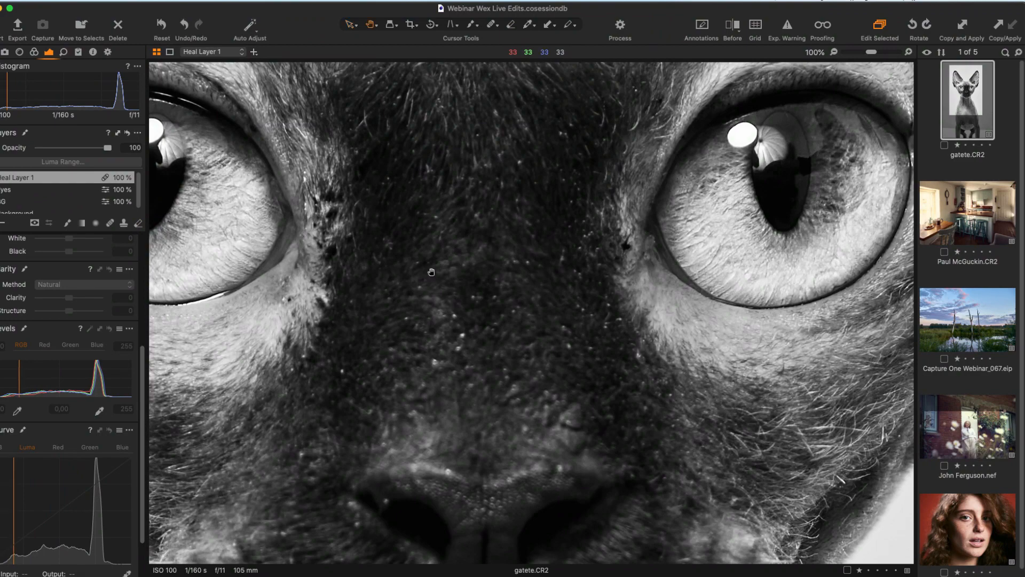
pyautogui.doubleClick(463, 278)
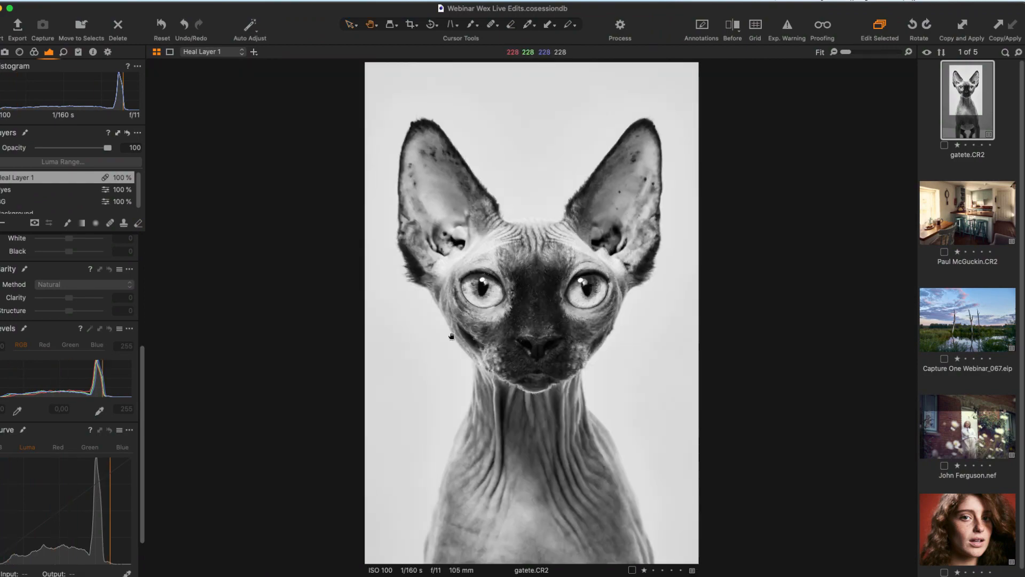
pyautogui.doubleClick(20, 179)
pyautogui.write('Heal hairs')
pyautogui.press('Return')
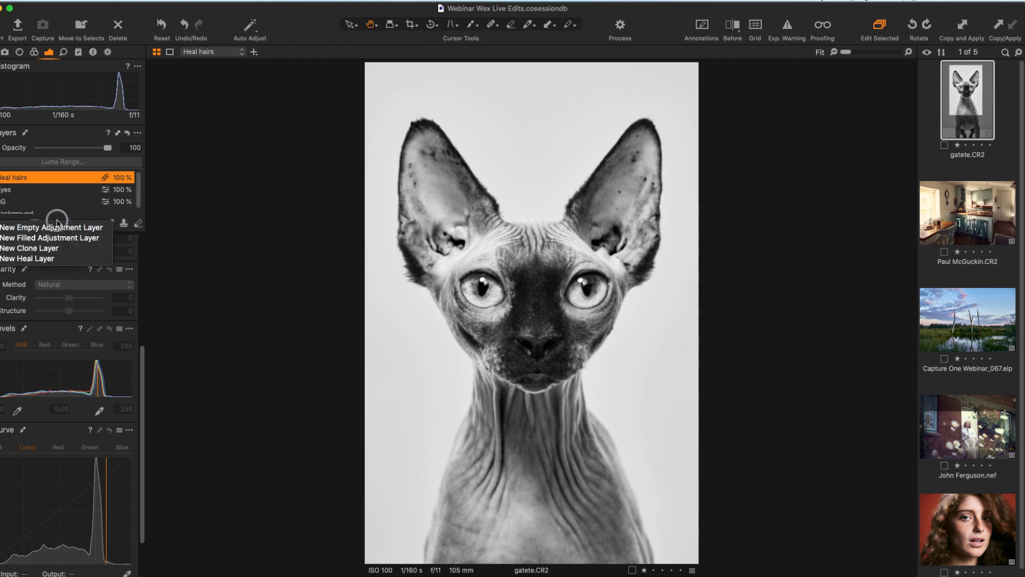
# Step: Add a new empty adjustment layer named Vignette and activate the radial gradient mask tool for it
pyautogui.click(64, 227)
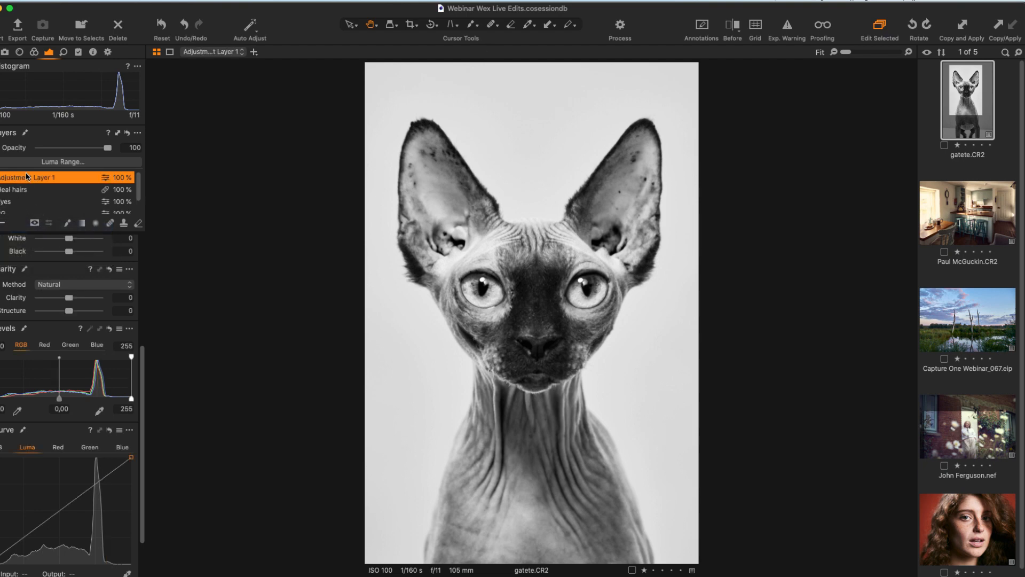
pyautogui.doubleClick(24, 174)
pyautogui.write('Hig')
pyautogui.press('Return')
pyautogui.click(95, 224)
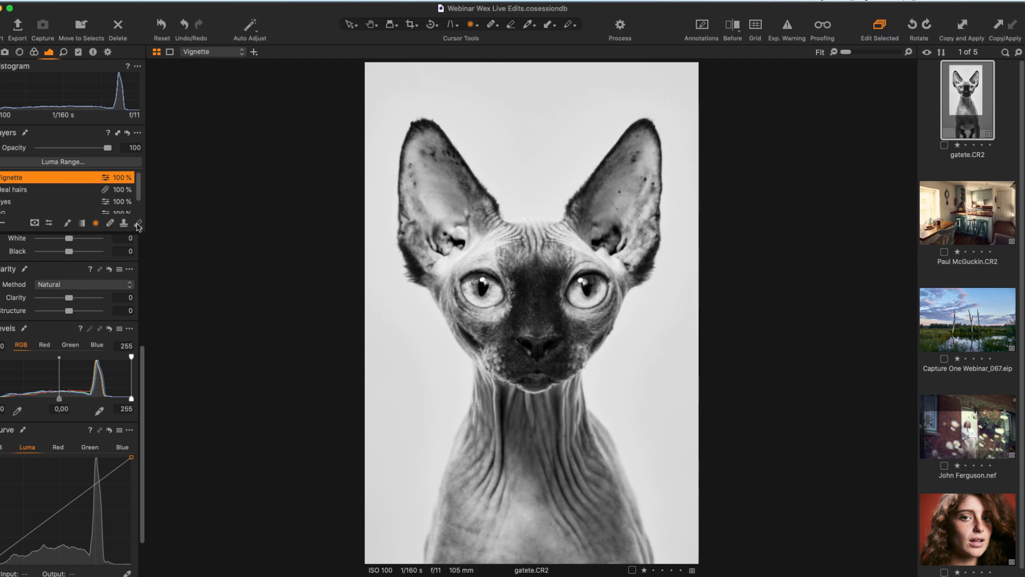
pyautogui.click(38, 222)
pyautogui.click(44, 212)
pyautogui.click(49, 223)
pyautogui.click(48, 224)
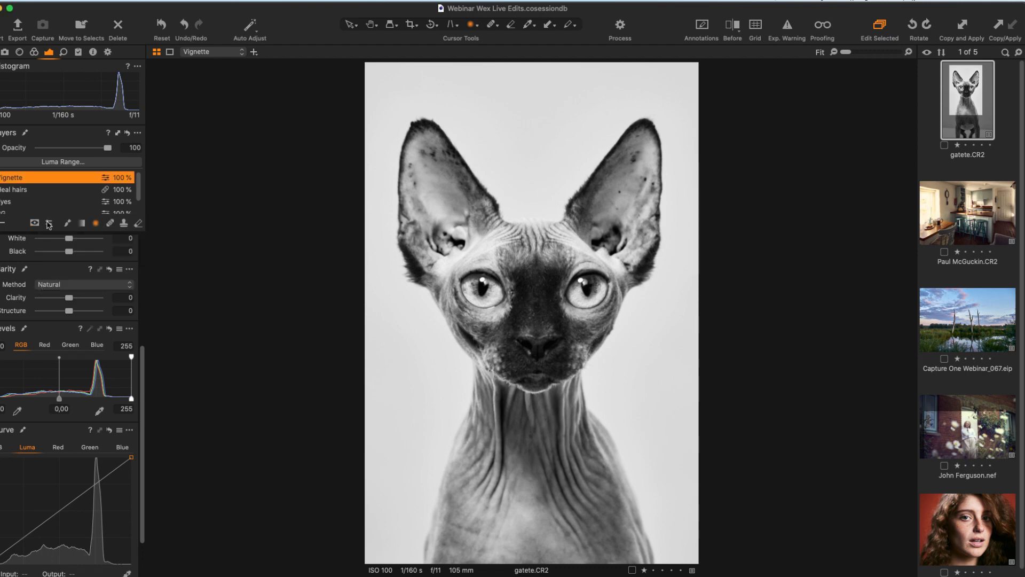
# Step: Draw an oval radial gradient mask centred on the cat's face on the Vignette layer and show the mask overlay
pyautogui.click(96, 224)
pyautogui.moveTo(490, 235); pyautogui.dragTo(684, 493)
pyautogui.moveTo(504, 315); pyautogui.dragTo(545, 379)
pyautogui.press('m')
pyautogui.moveTo(515, 429); pyautogui.dragTo(504, 462)
# Step: Resize the radial mask into an upright oval around the cat's head and neck, and adjust its falloff
pyautogui.moveTo(693, 304); pyautogui.dragTo(673, 303)
pyautogui.moveTo(530, 100); pyautogui.dragTo(530, 96)
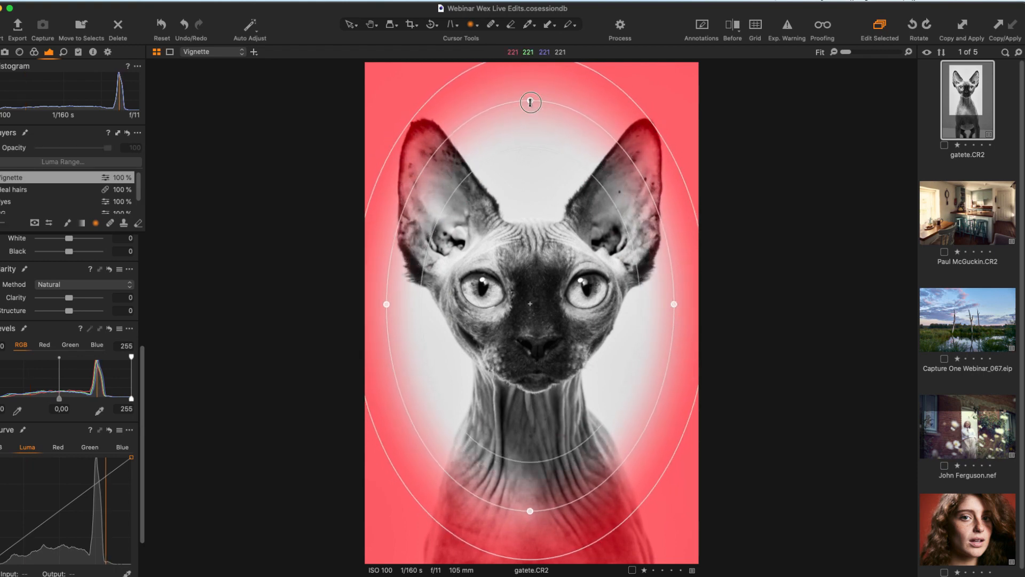
pyautogui.moveTo(676, 306); pyautogui.dragTo(675, 304)
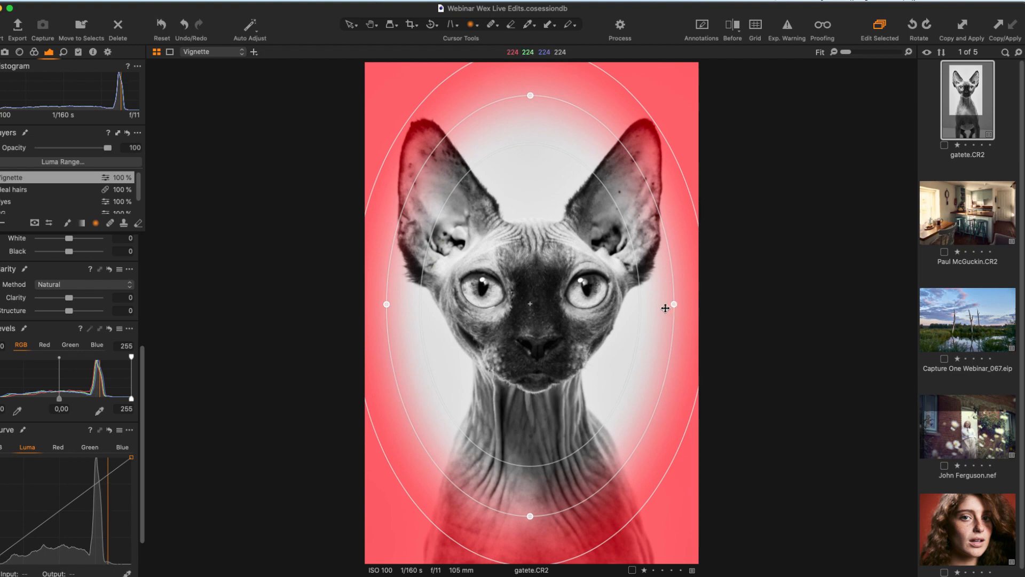
pyautogui.moveTo(658, 495)
pyautogui.mouseDown()
pyautogui.moveTo(668, 507)
pyautogui.moveTo(663, 500)
pyautogui.mouseUp()
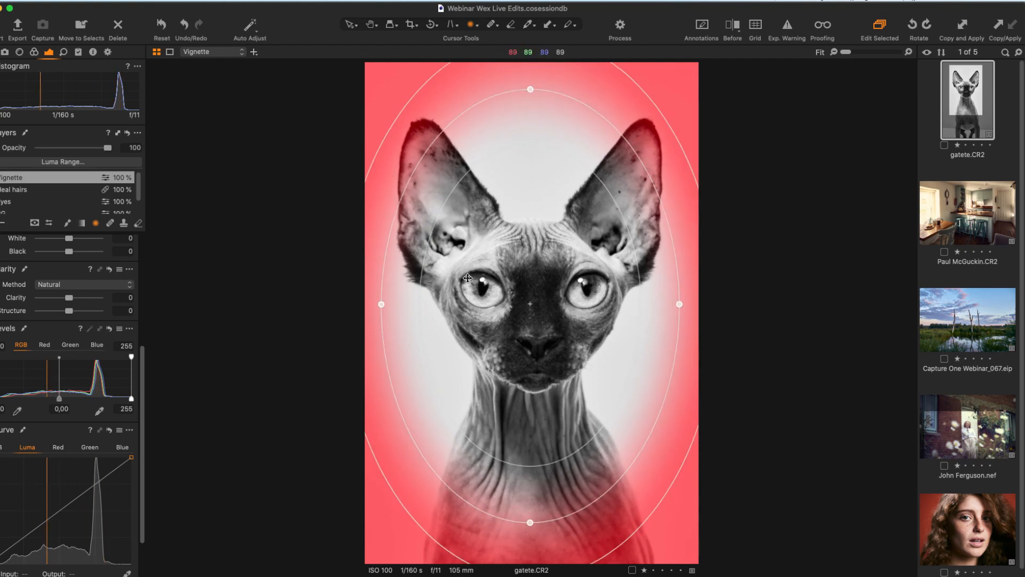
# Step: Try darkening the vignette area with exposure -0,4 and brightness -10
pyautogui.moveTo(140, 369); pyautogui.dragTo(137, 283)
pyautogui.click(123, 291)
pyautogui.press('Down')
pyautogui.press('Down')
pyautogui.press('Down')
pyautogui.press('Down')
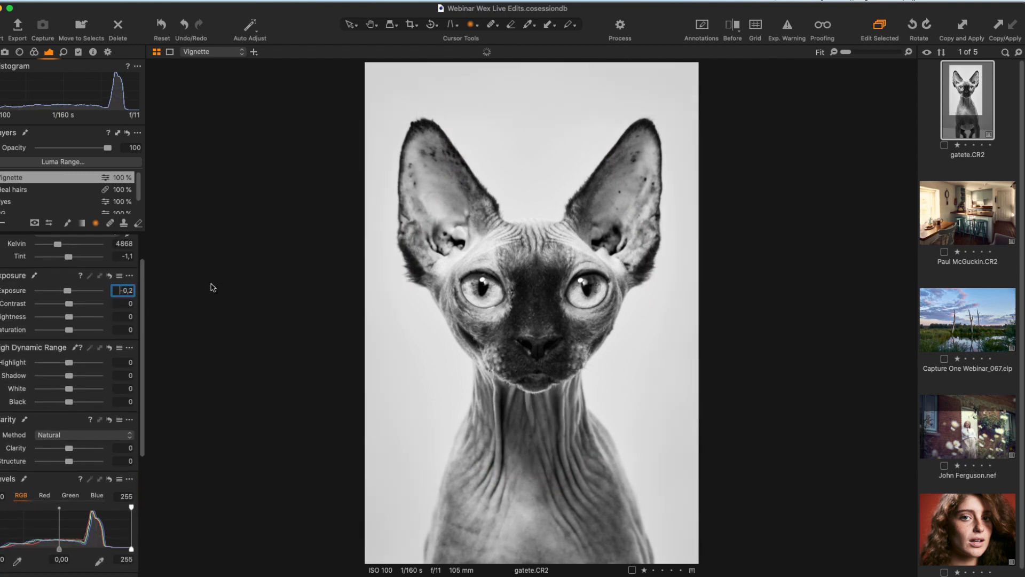
pyautogui.click(114, 318)
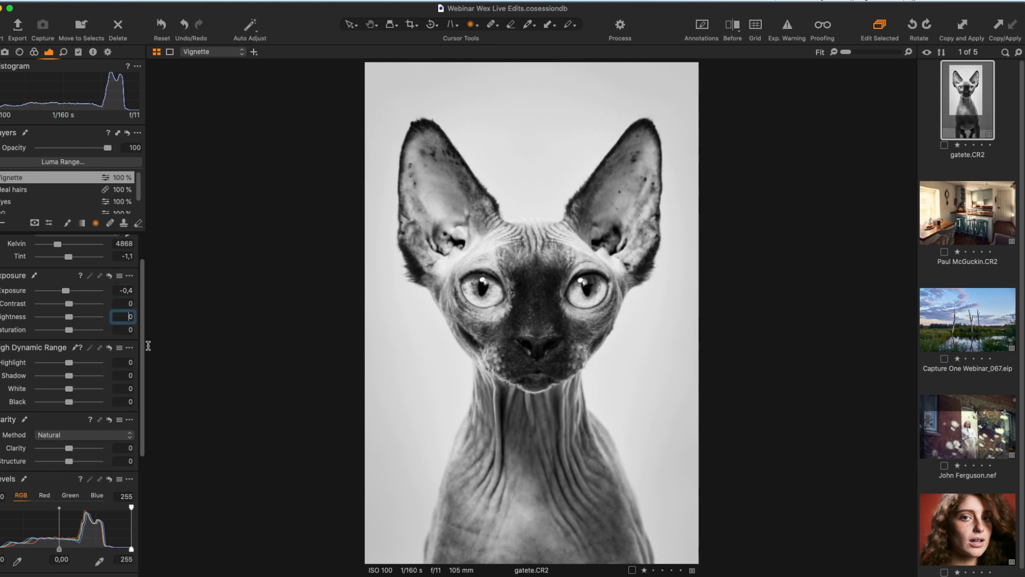
pyautogui.moveTo(69, 317); pyautogui.dragTo(65, 320)
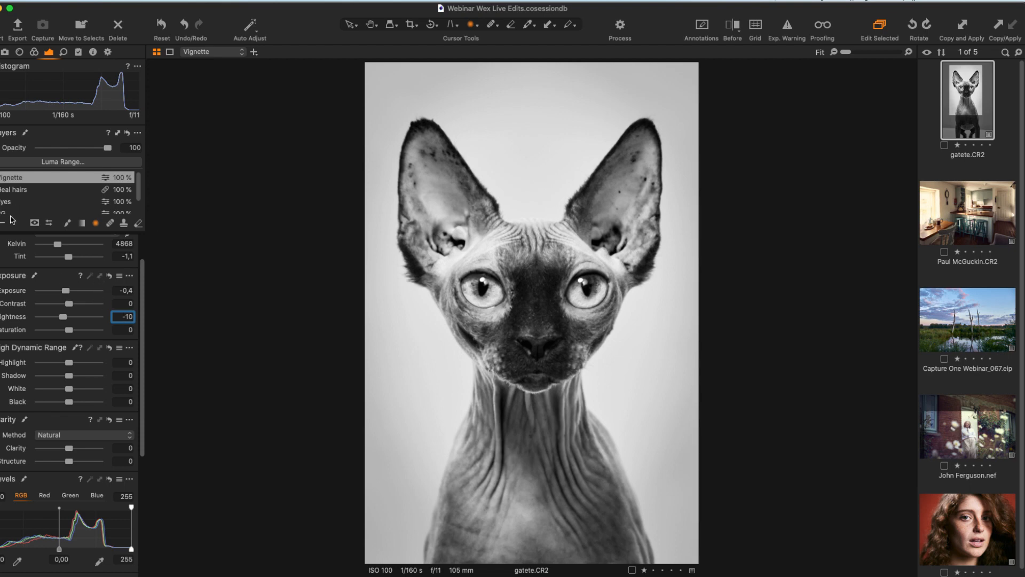
# Step: Compare the portrait with the Vignette layer off and on, and reset the layer's Exposure adjustments
pyautogui.click(1, 177)
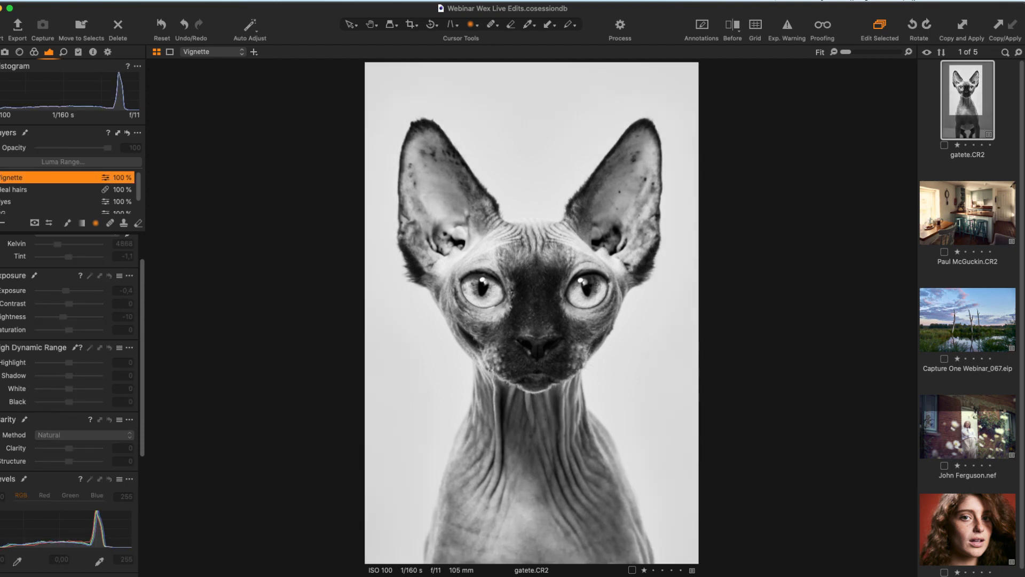
pyautogui.click(2, 177)
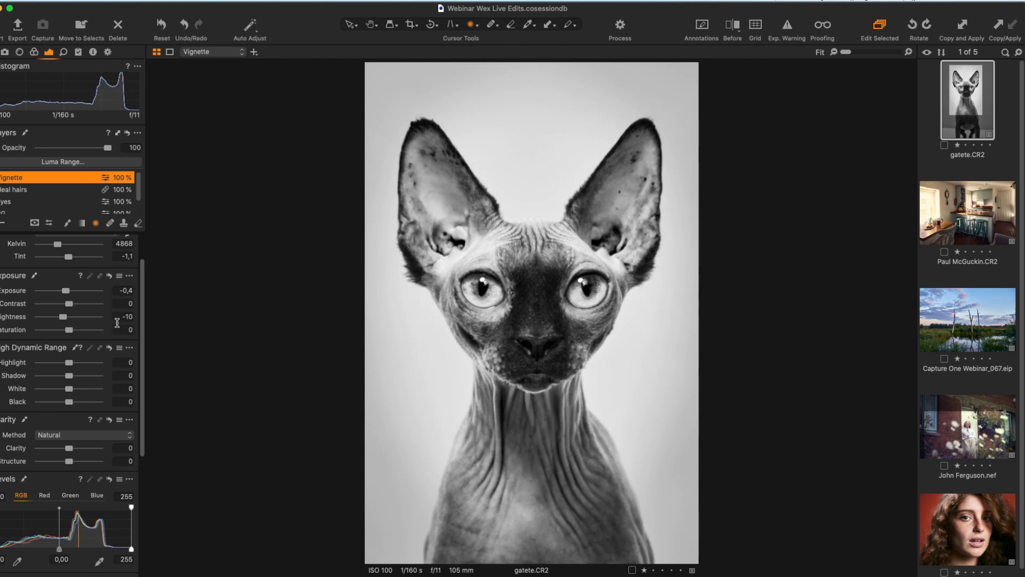
pyautogui.click(110, 276)
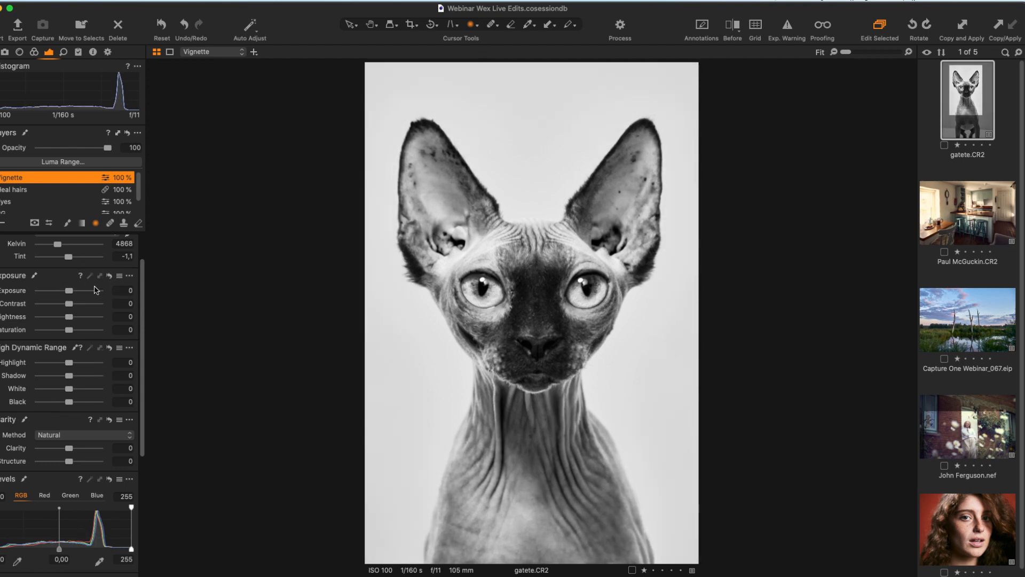
# Step: Lower the Vignette layer's RGB levels output highlight to 195 and compare the portrait with the layer off and on
pyautogui.moveTo(142, 275); pyautogui.dragTo(142, 328)
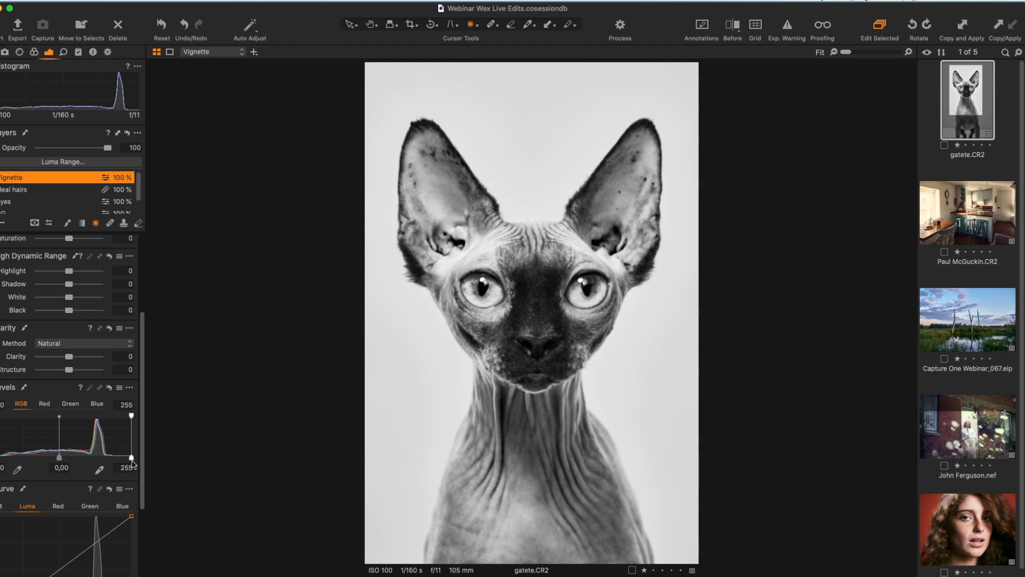
pyautogui.moveTo(132, 458)
pyautogui.mouseDown()
pyautogui.moveTo(72, 454)
pyautogui.moveTo(135, 462)
pyautogui.mouseUp()
pyautogui.moveTo(1, 458)
pyautogui.mouseDown()
pyautogui.moveTo(11, 457)
pyautogui.moveTo(2, 458)
pyautogui.mouseUp()
pyautogui.click(133, 412)
pyautogui.moveTo(132, 416); pyautogui.dragTo(95, 416)
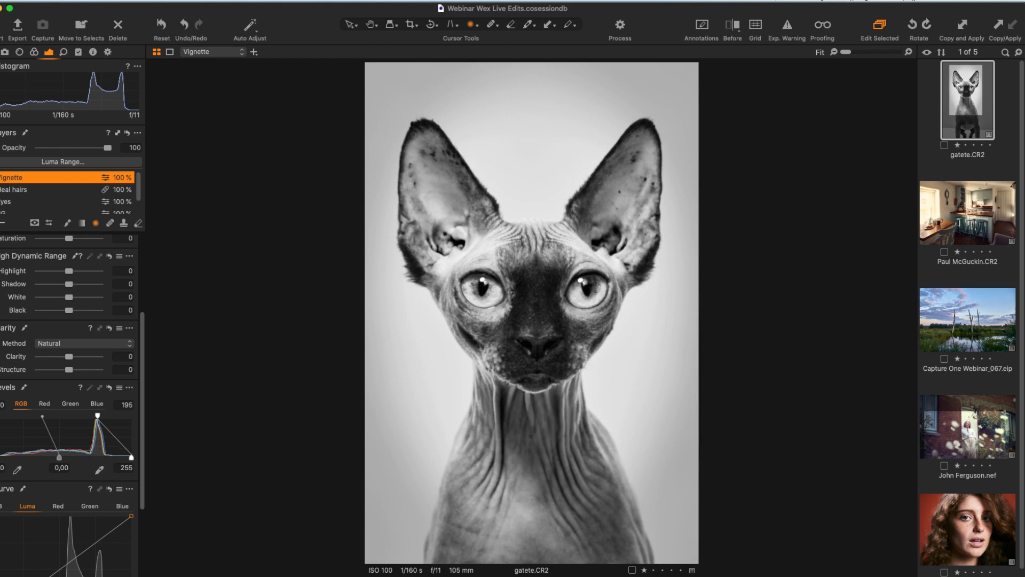
pyautogui.click(1, 180)
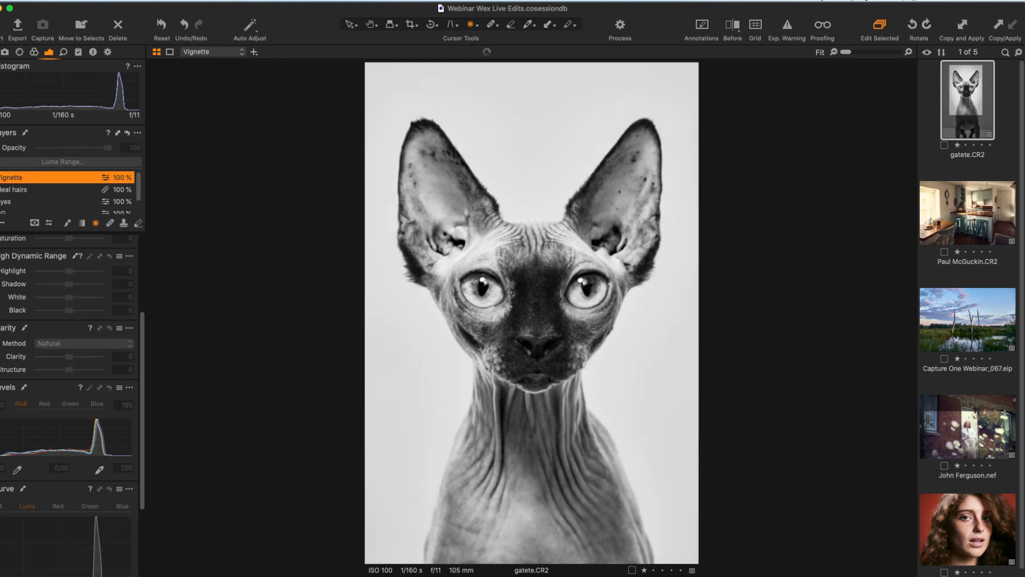
pyautogui.click(1, 179)
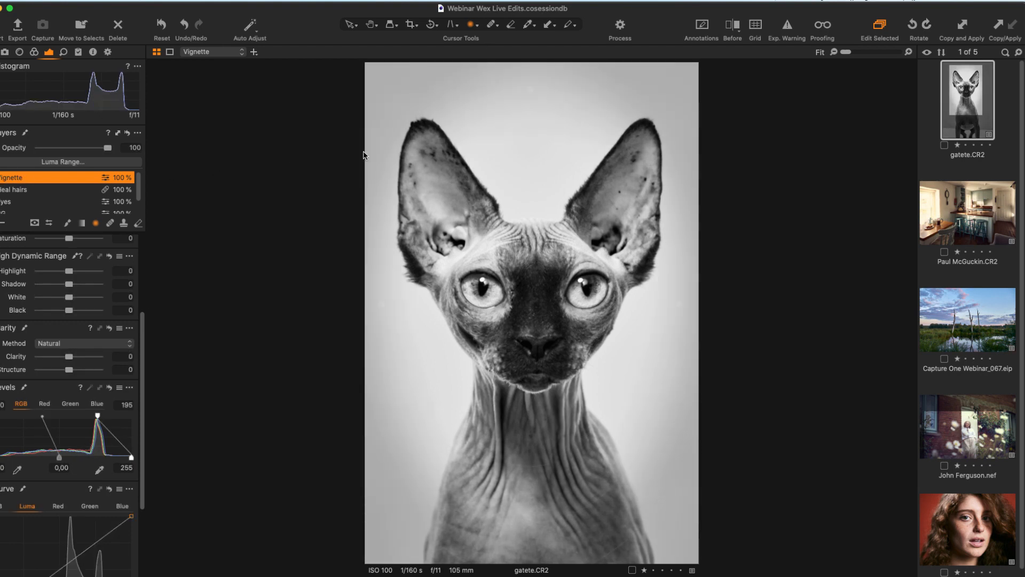
# Step: Select the Background layer and bring up the film grain settings
pyautogui.press('v')
pyautogui.moveTo(139, 193); pyautogui.dragTo(144, 211)
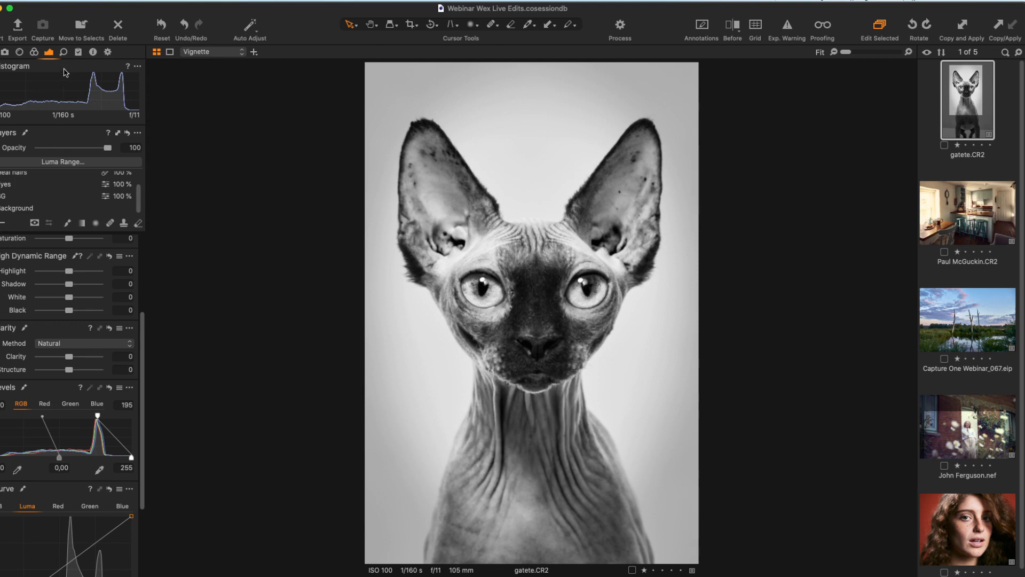
pyautogui.click(32, 209)
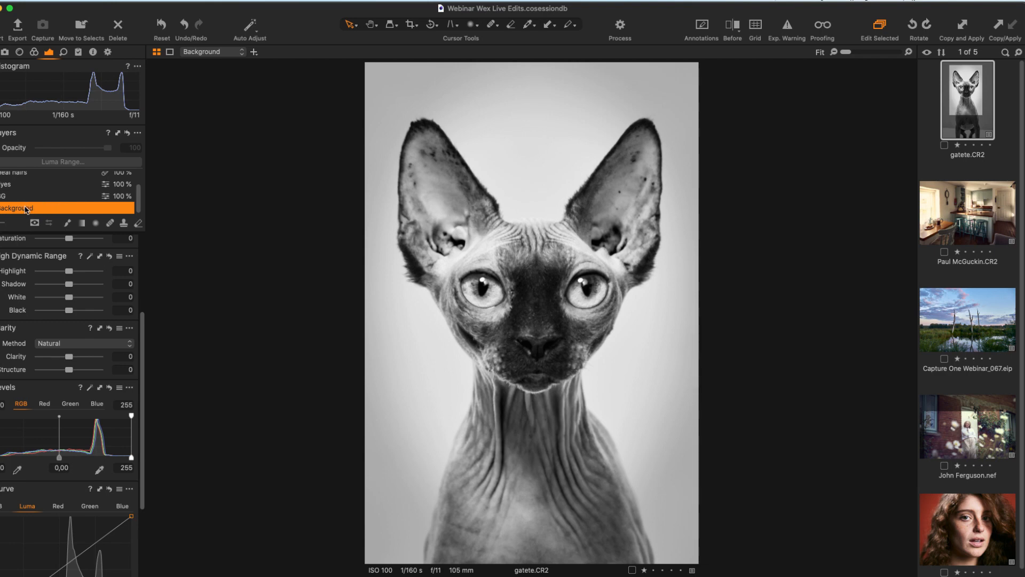
pyautogui.click(63, 53)
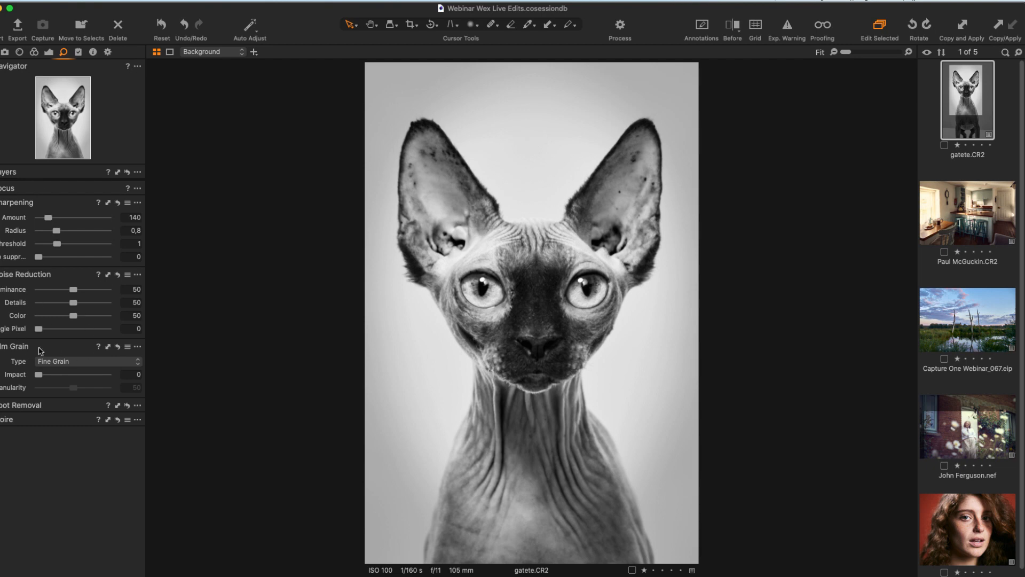
# Step: Try Fine Grain film grain with the impact raised to 61, judging it close up around the cat's eye
pyautogui.click(85, 365)
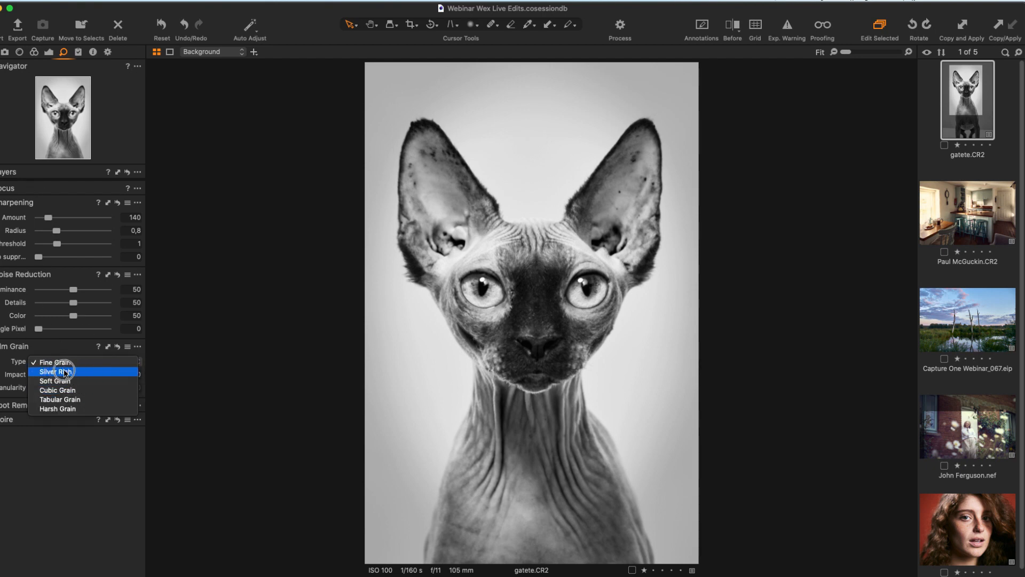
pyautogui.click(49, 362)
pyautogui.moveTo(40, 375); pyautogui.dragTo(71, 382)
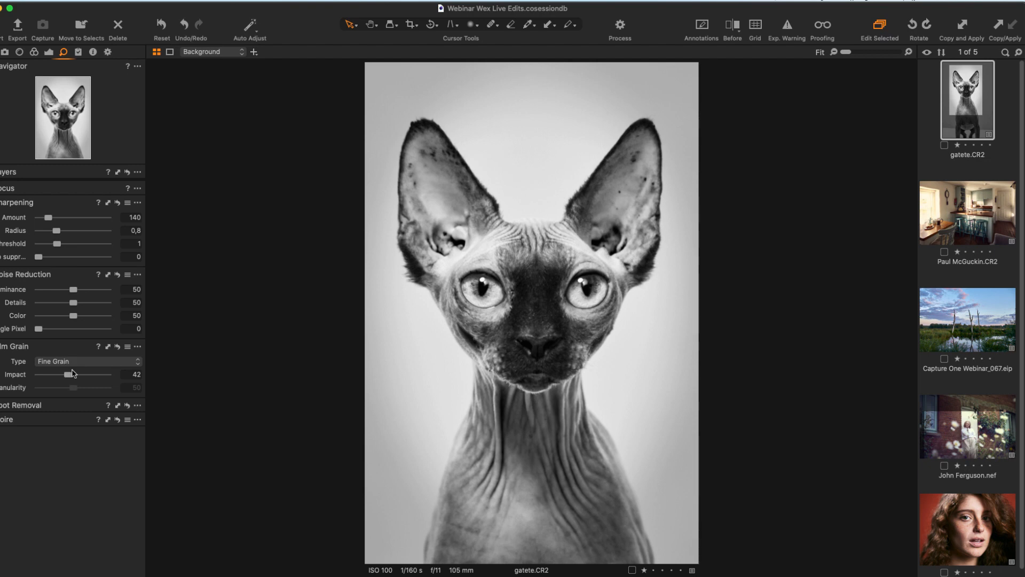
pyautogui.moveTo(68, 378); pyautogui.dragTo(71, 378)
pyautogui.click(484, 273)
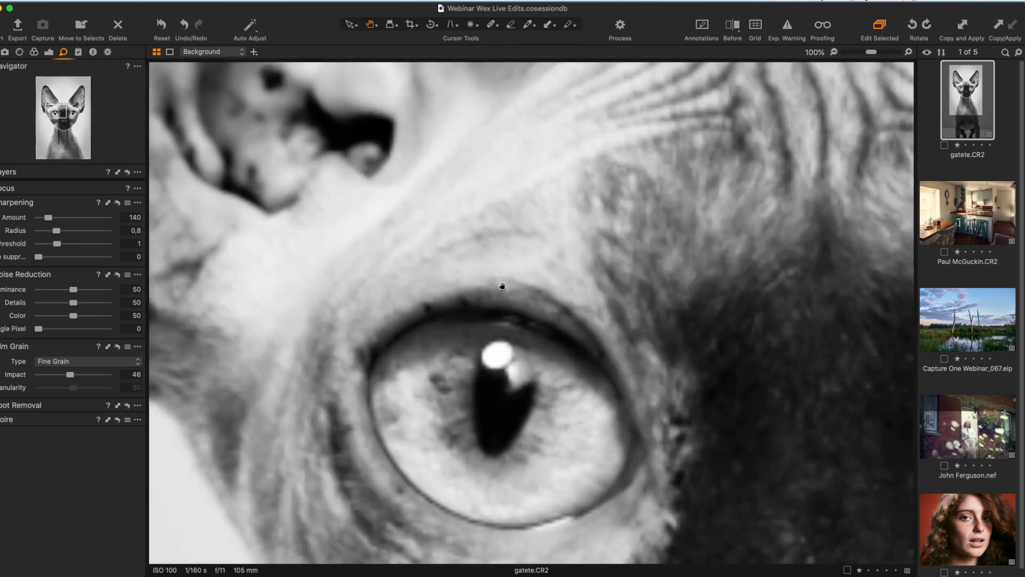
pyautogui.moveTo(872, 53); pyautogui.dragTo(864, 51)
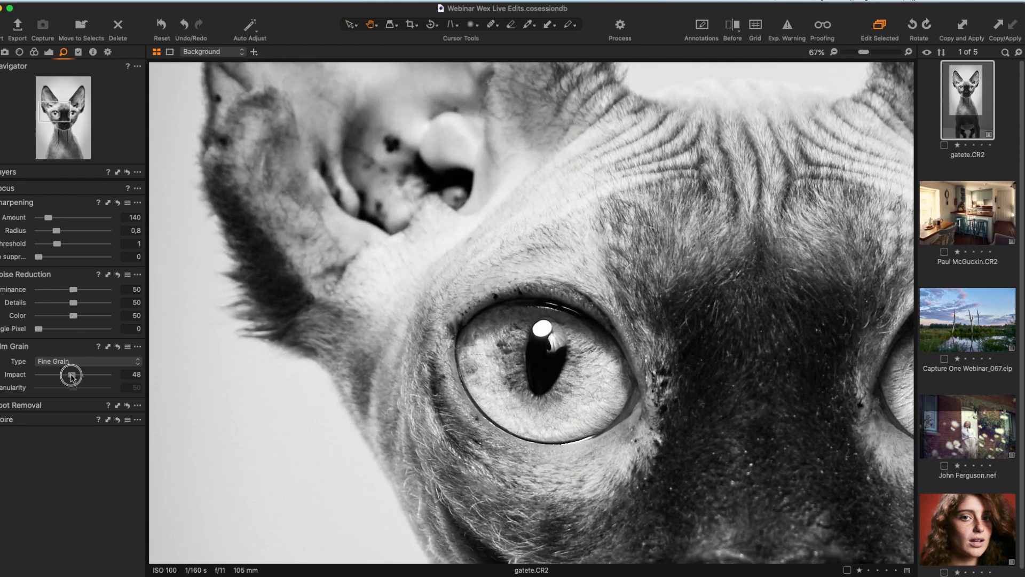
pyautogui.moveTo(73, 377); pyautogui.dragTo(80, 377)
# Step: Try the Silver Rich, Soft, Cubic, Tabular and Harsh film grain types in turn on the close-up
pyautogui.click(81, 365)
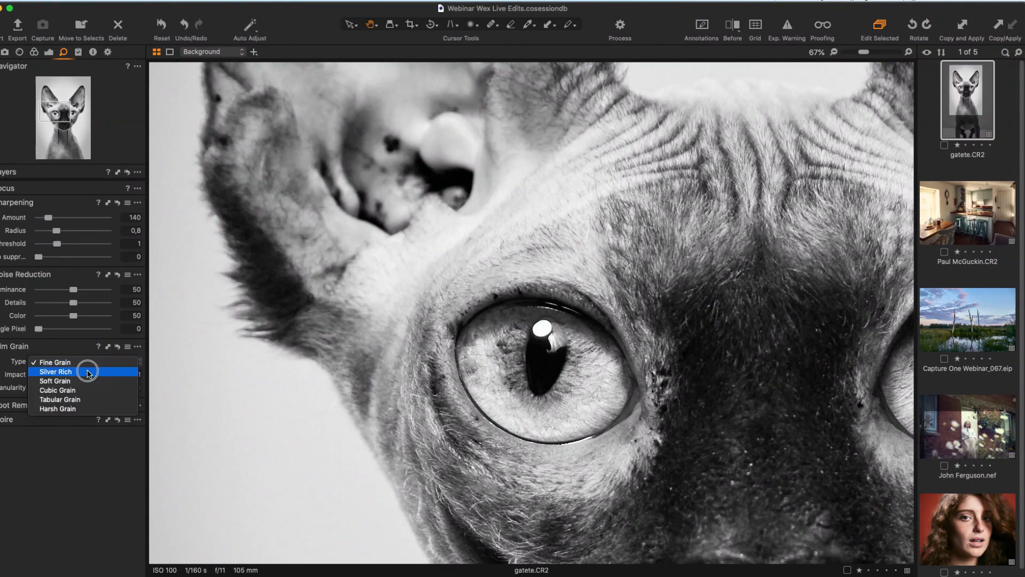
pyautogui.click(88, 372)
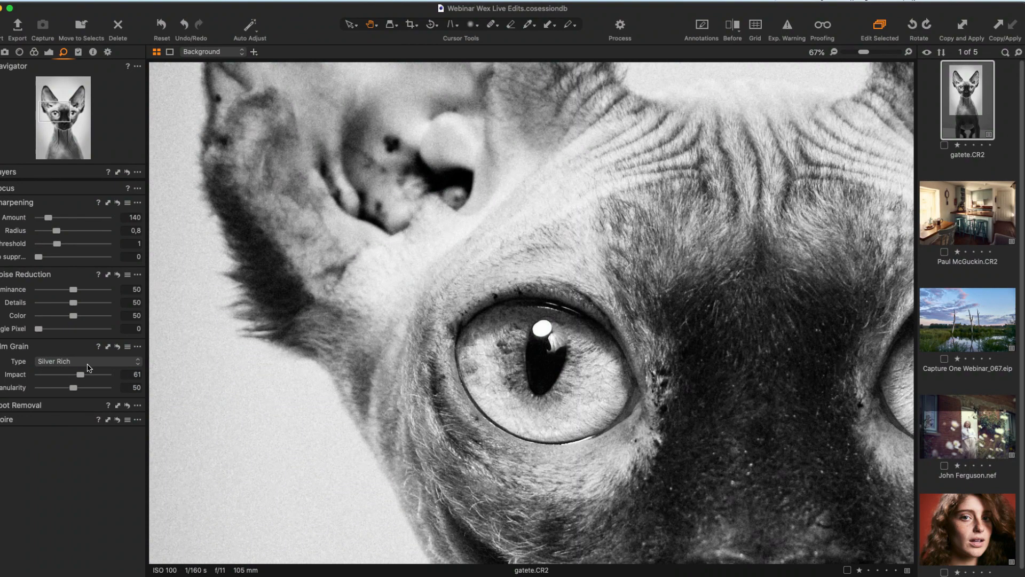
pyautogui.click(88, 365)
pyautogui.click(125, 371)
pyautogui.click(85, 365)
pyautogui.click(85, 371)
pyautogui.click(84, 365)
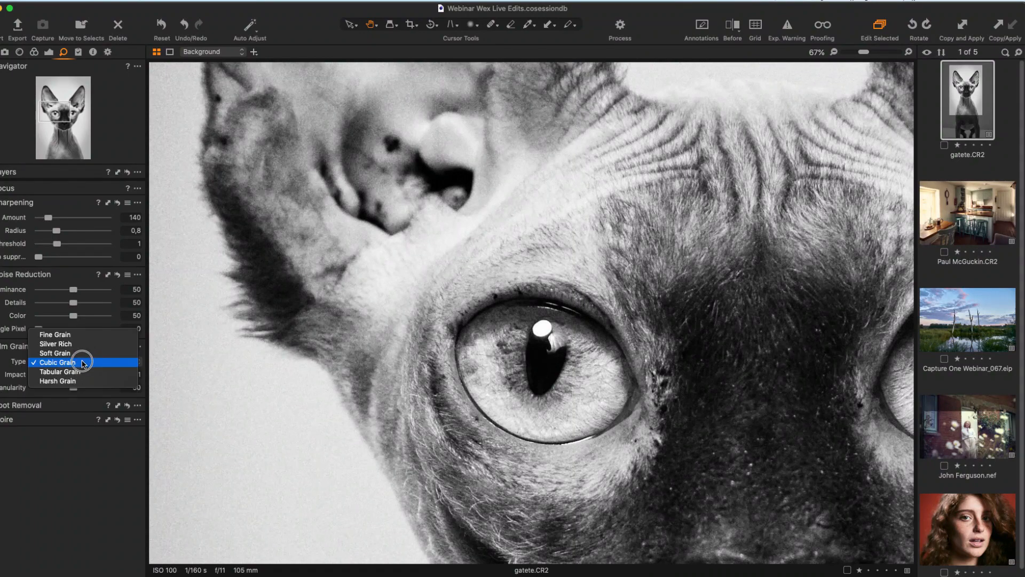
pyautogui.click(80, 372)
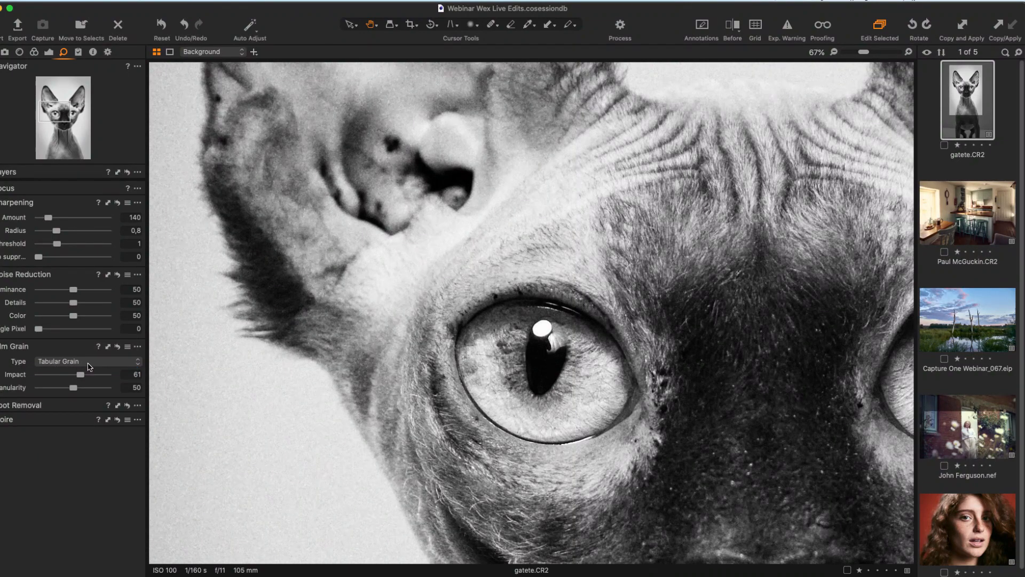
pyautogui.click(89, 365)
pyautogui.click(78, 371)
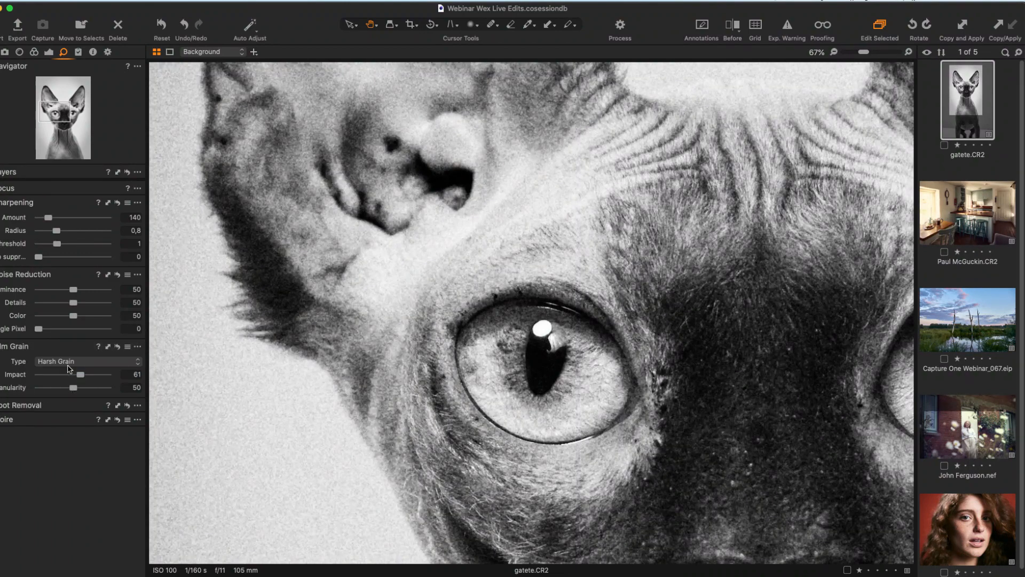
# Step: Apply Soft Grain film grain with impact 38 and granularity 59
pyautogui.moveTo(89, 368); pyautogui.dragTo(66, 335)
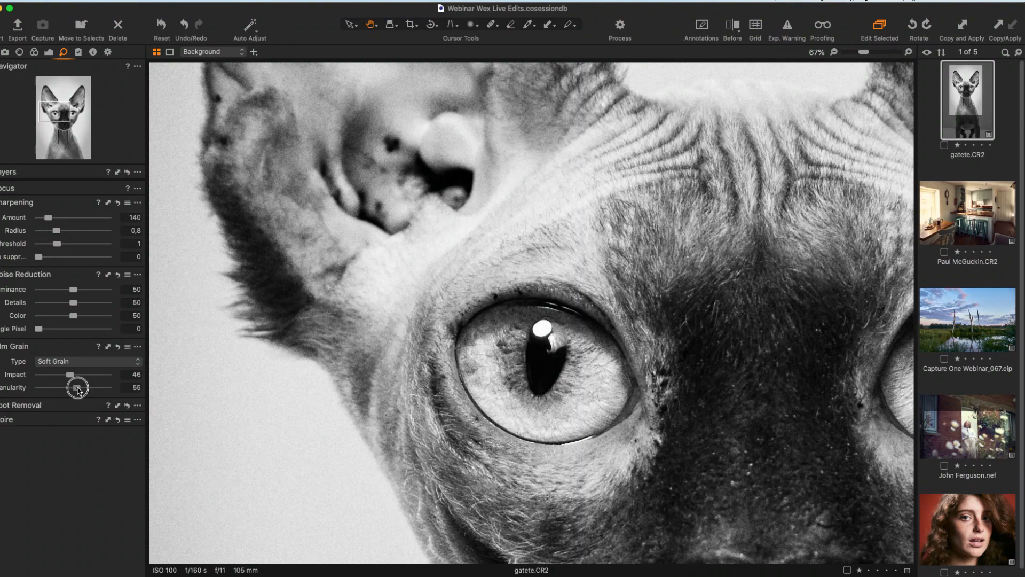
pyautogui.moveTo(76, 392); pyautogui.dragTo(79, 390)
pyautogui.moveTo(66, 375); pyautogui.dragTo(64, 382)
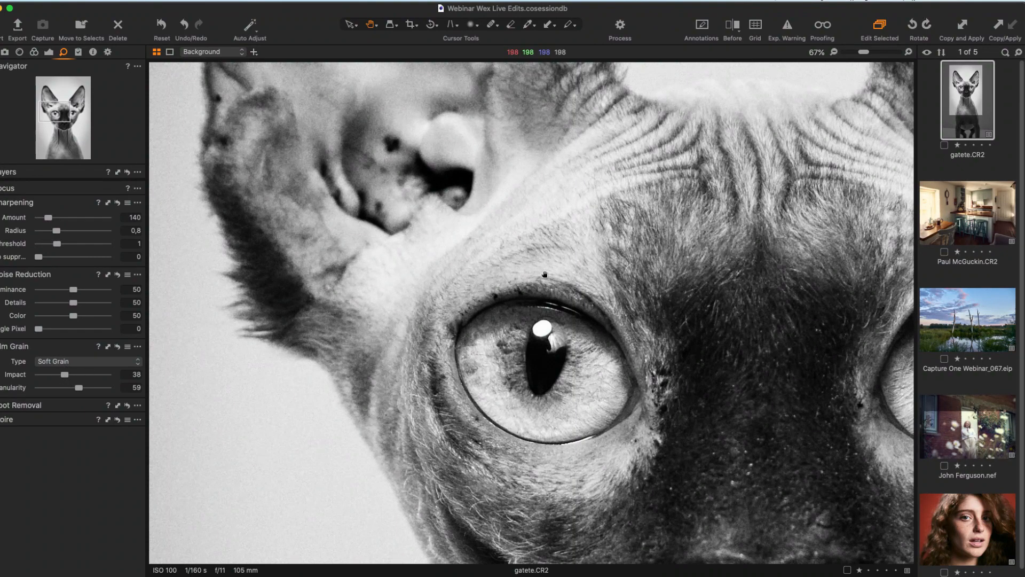
# Step: Examine the film grain in the full portrait and at 100% across the cat's eyes and nose
pyautogui.scroll(-5, 499, 290)
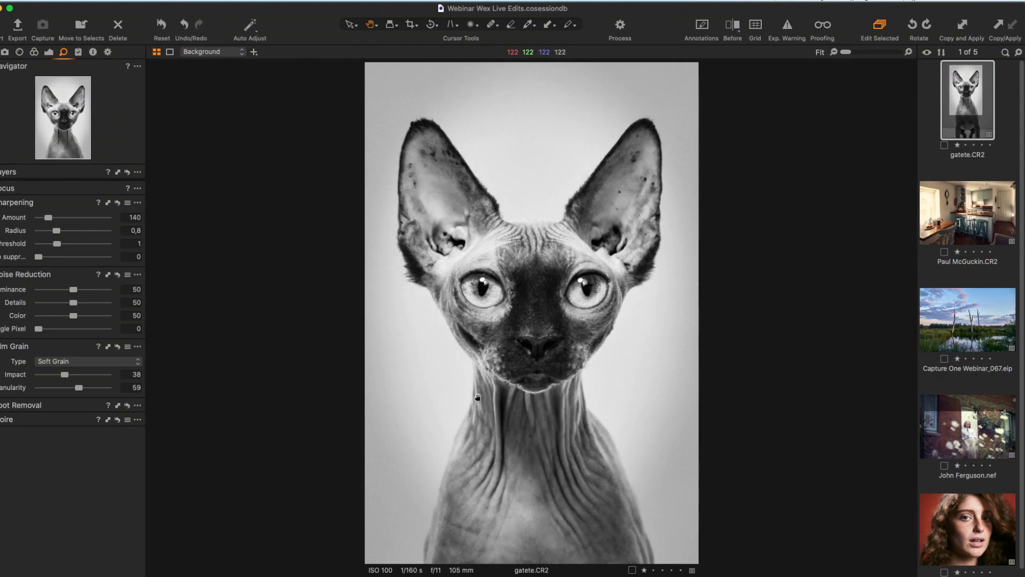
pyautogui.click(420, 398)
pyautogui.moveTo(476, 266); pyautogui.dragTo(656, 200)
pyautogui.moveTo(739, 298); pyautogui.dragTo(343, 417)
pyautogui.moveTo(575, 292); pyautogui.dragTo(405, 452)
pyautogui.moveTo(517, 310); pyautogui.dragTo(424, 414)
pyautogui.moveTo(459, 254); pyautogui.dragTo(459, 491)
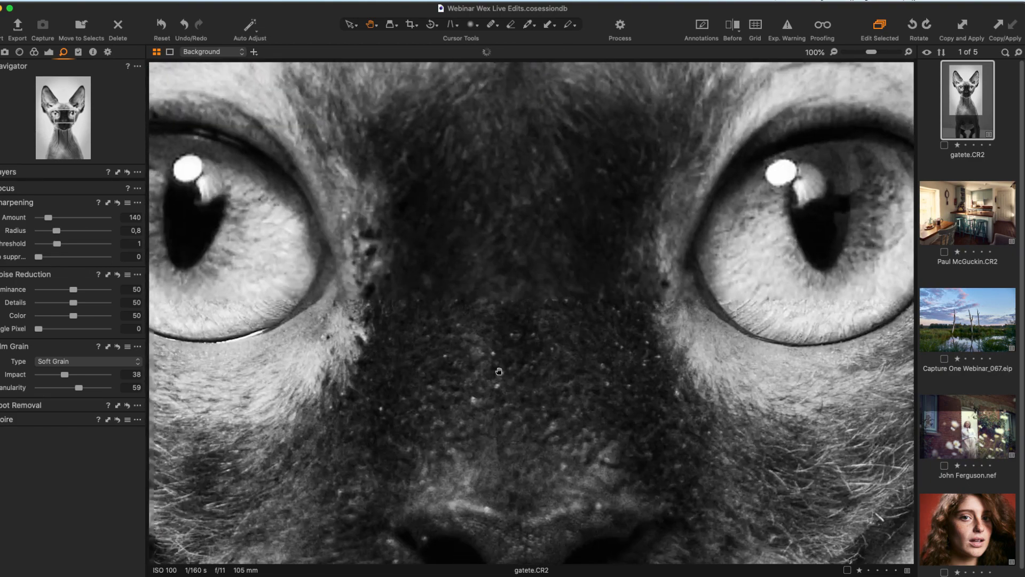
pyautogui.doubleClick(509, 318)
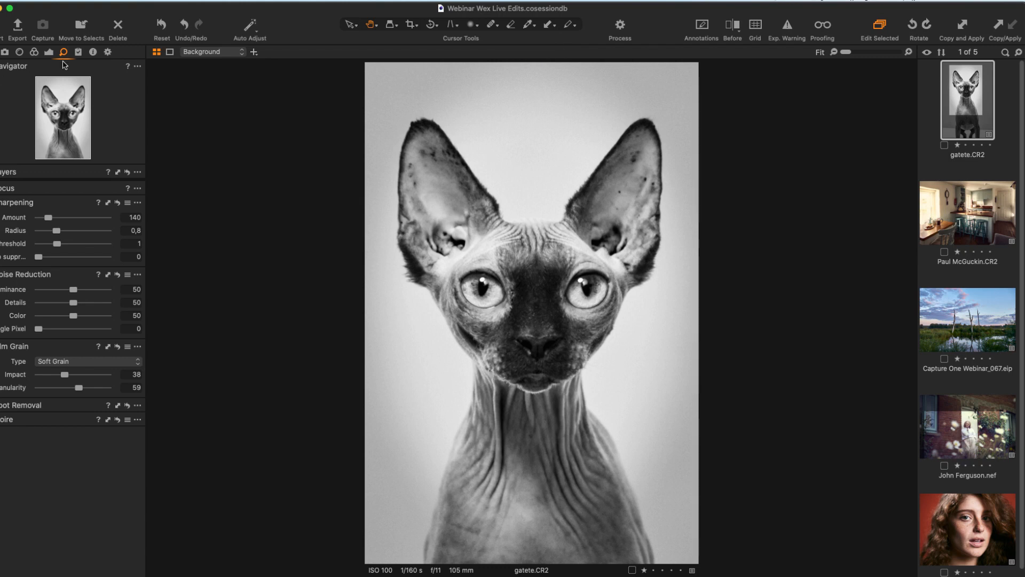
# Step: Return to the exposure tools, open the kitchen interior photo and compare its edited and original versions
pyautogui.click(49, 52)
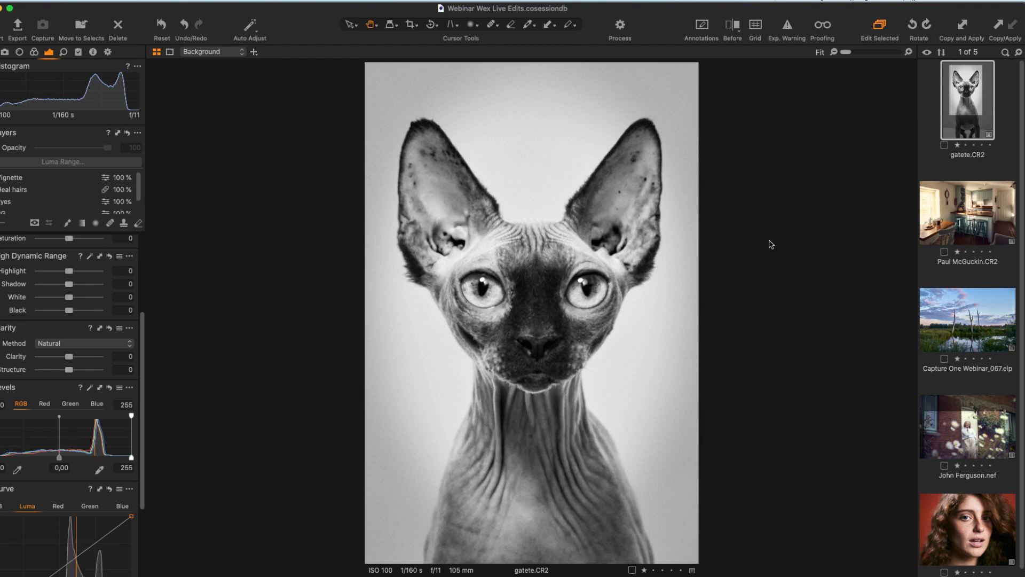
pyautogui.click(944, 216)
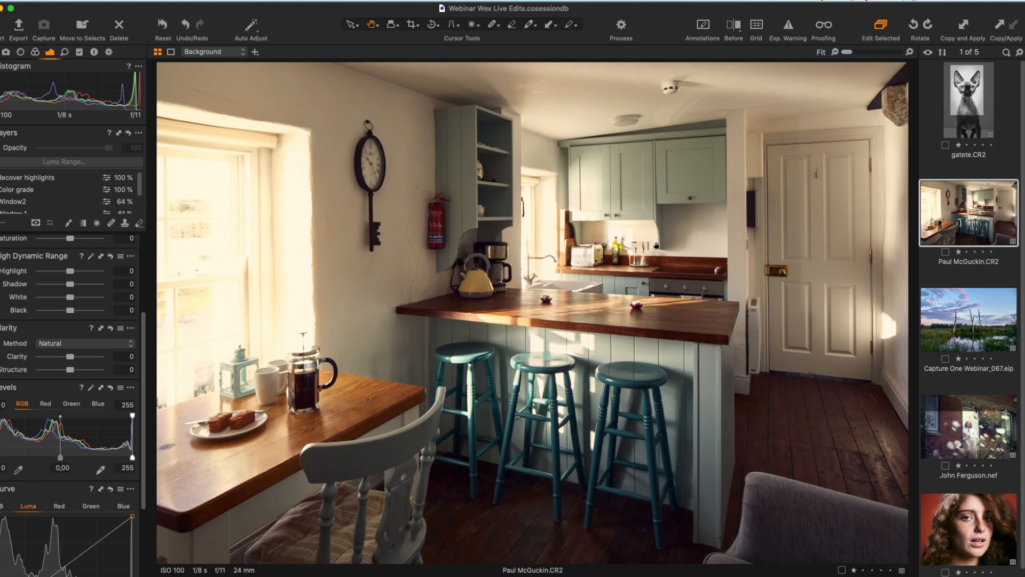
pyautogui.press('y')
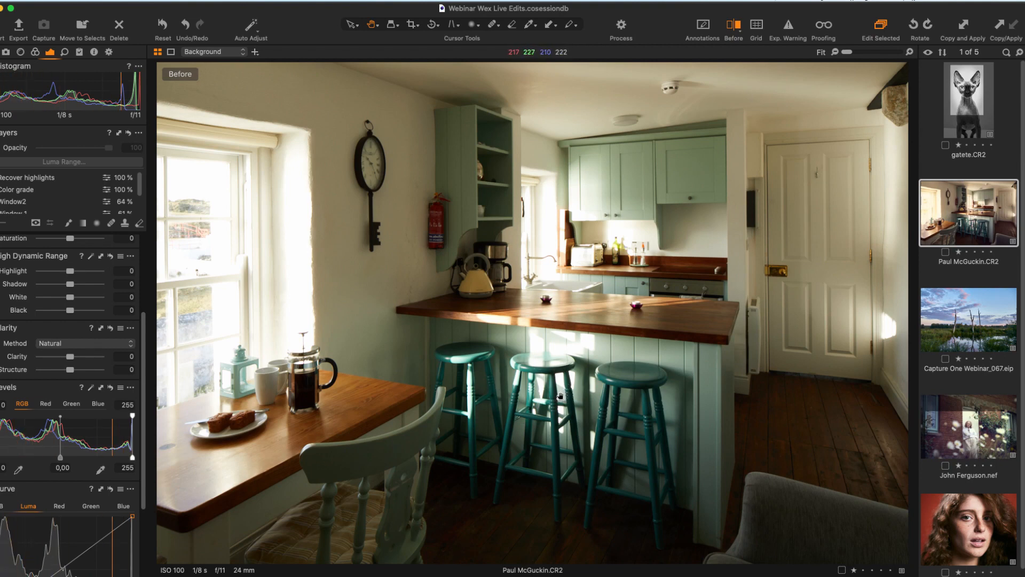
pyautogui.press('y')
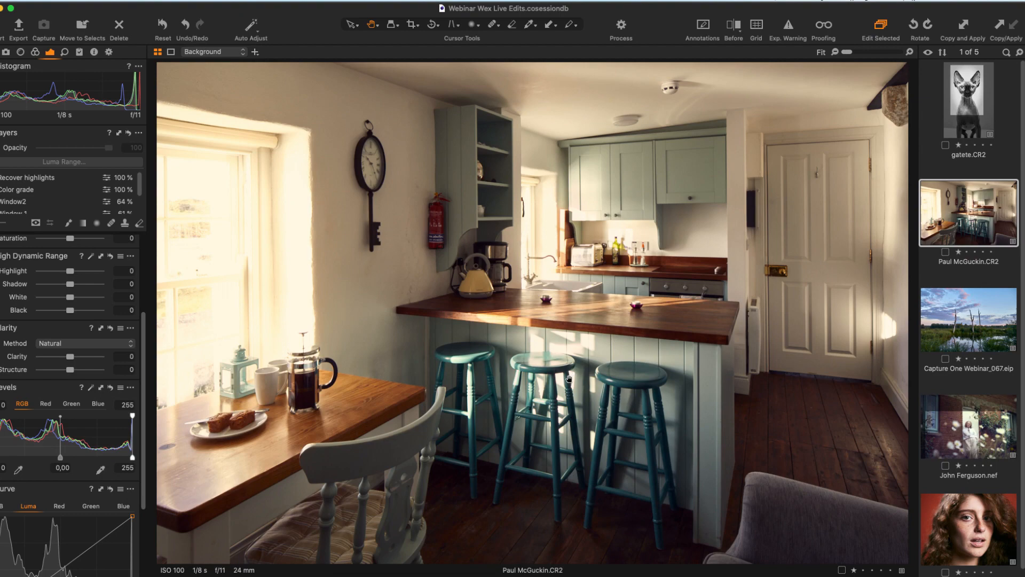
# Step: Reset the kitchen photo's edits, add a filled adjustment layer named BG, and check its mask coverage
pyautogui.click(164, 24)
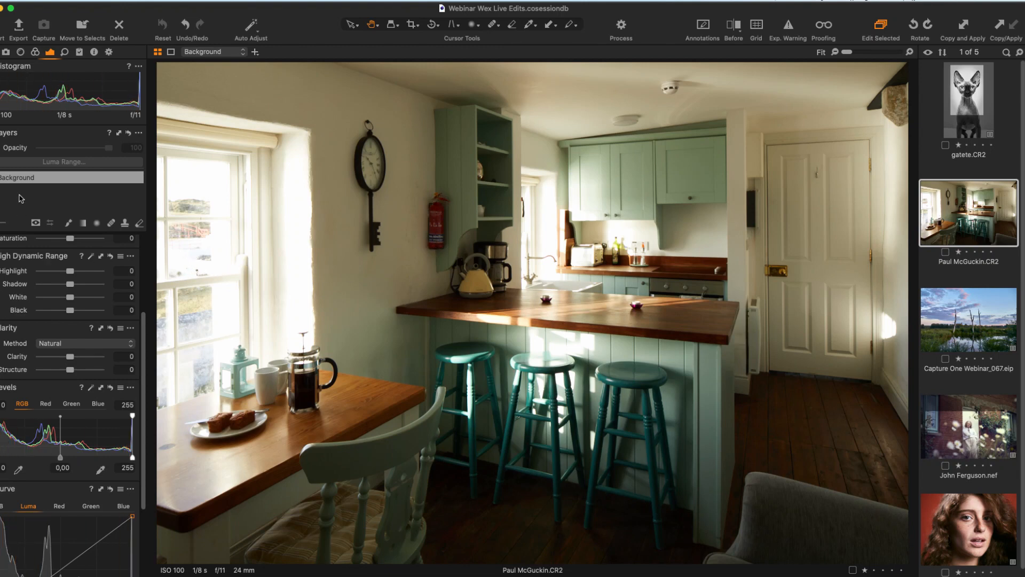
pyautogui.click(3, 223)
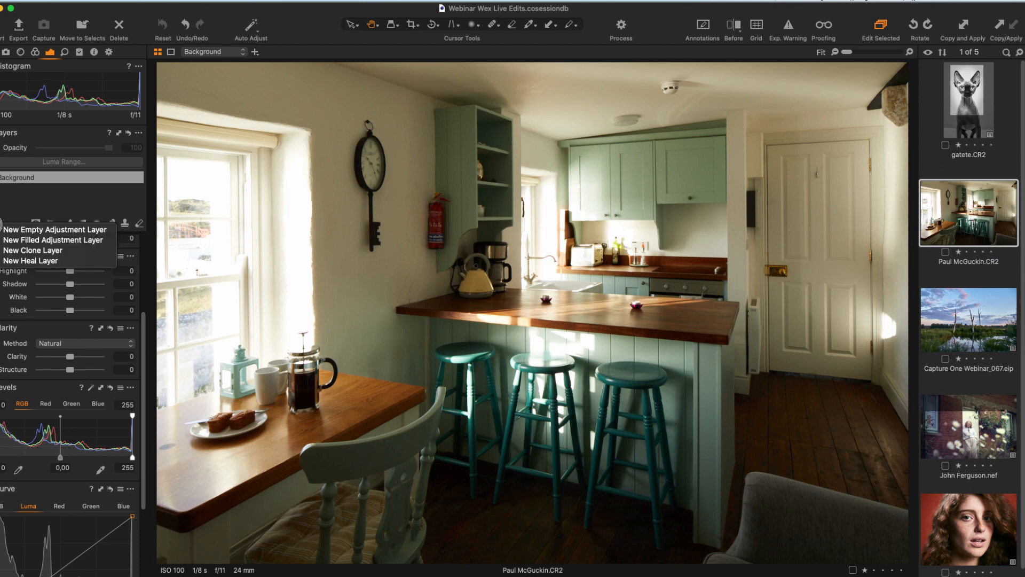
pyautogui.click(44, 242)
pyautogui.doubleClick(34, 176)
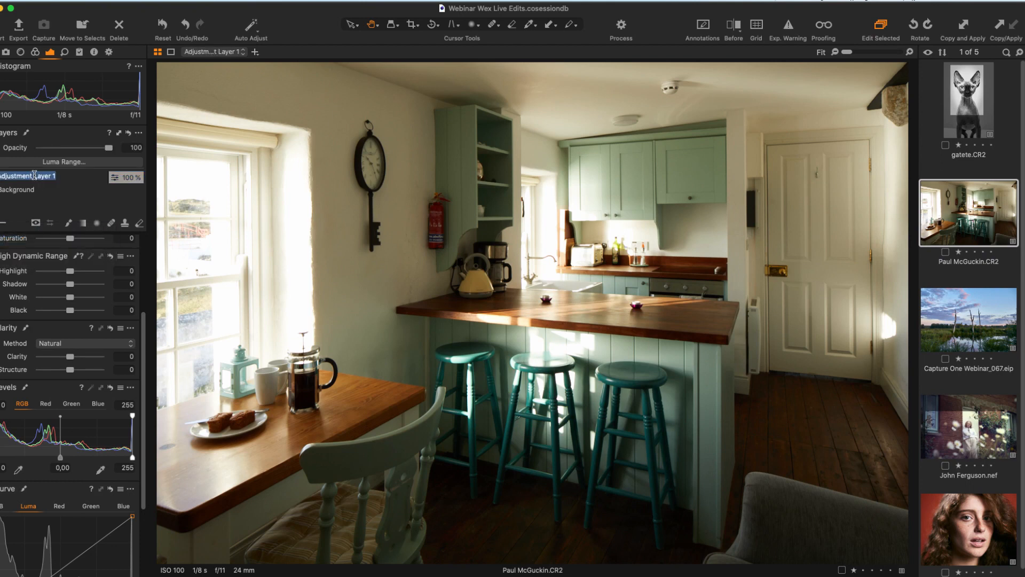
pyautogui.write('BG')
pyautogui.press('Return')
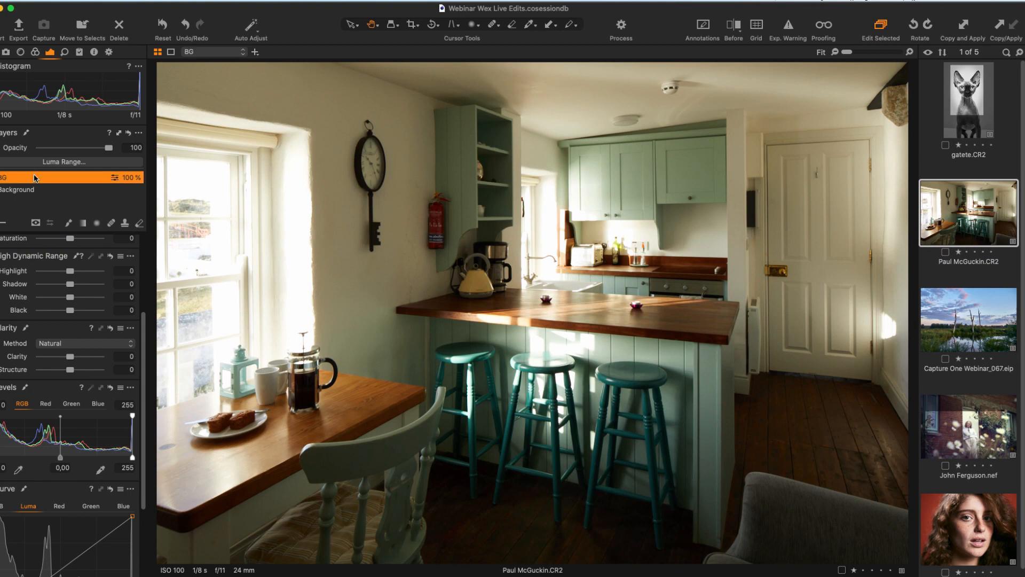
pyautogui.press('m')
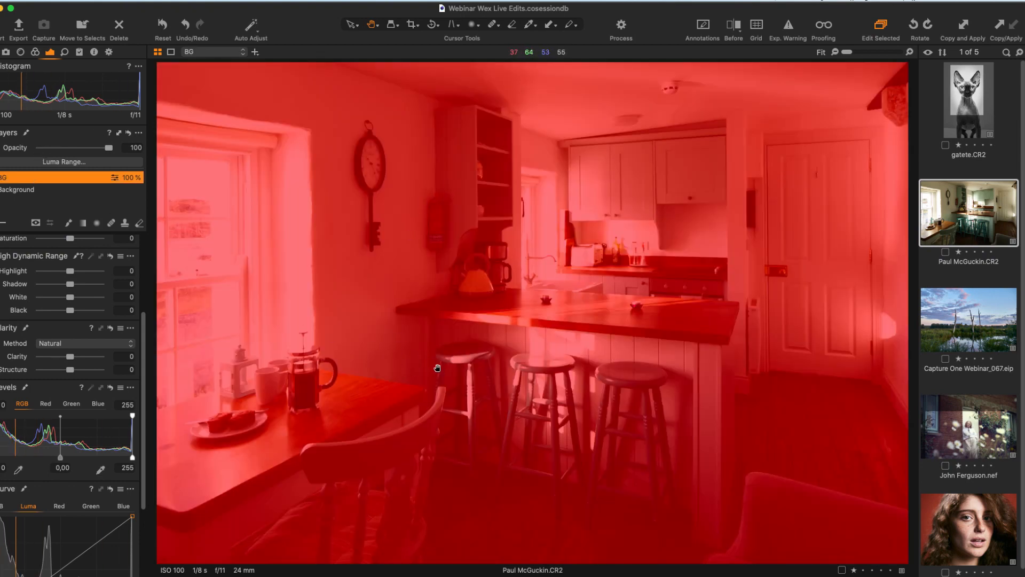
pyautogui.press('m')
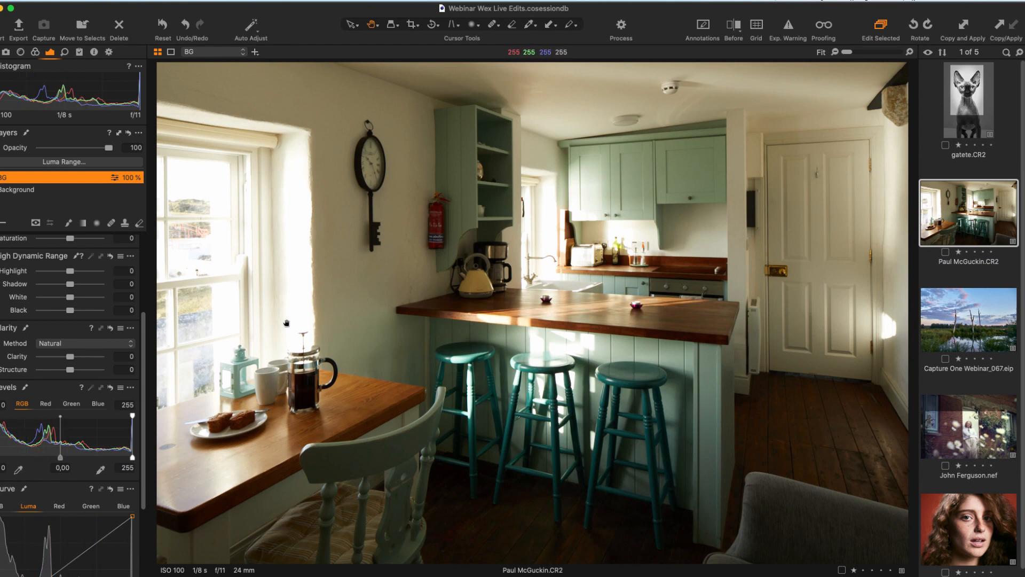
# Step: Set the BG layer's white balance by sampling a neutral tone on the face of the wall clock
pyautogui.moveTo(144, 328); pyautogui.dragTo(124, 273)
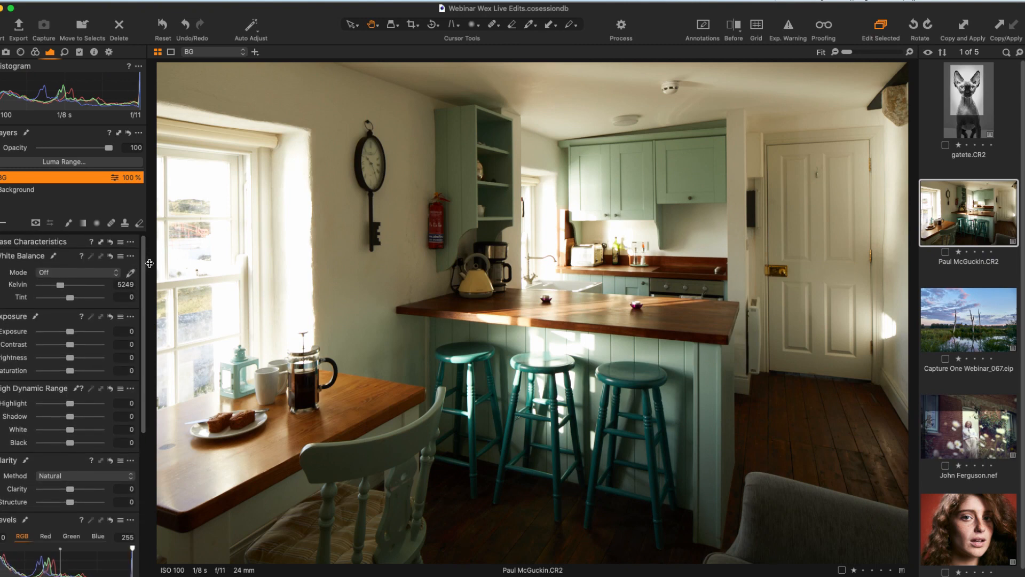
pyautogui.click(130, 273)
pyautogui.click(377, 155)
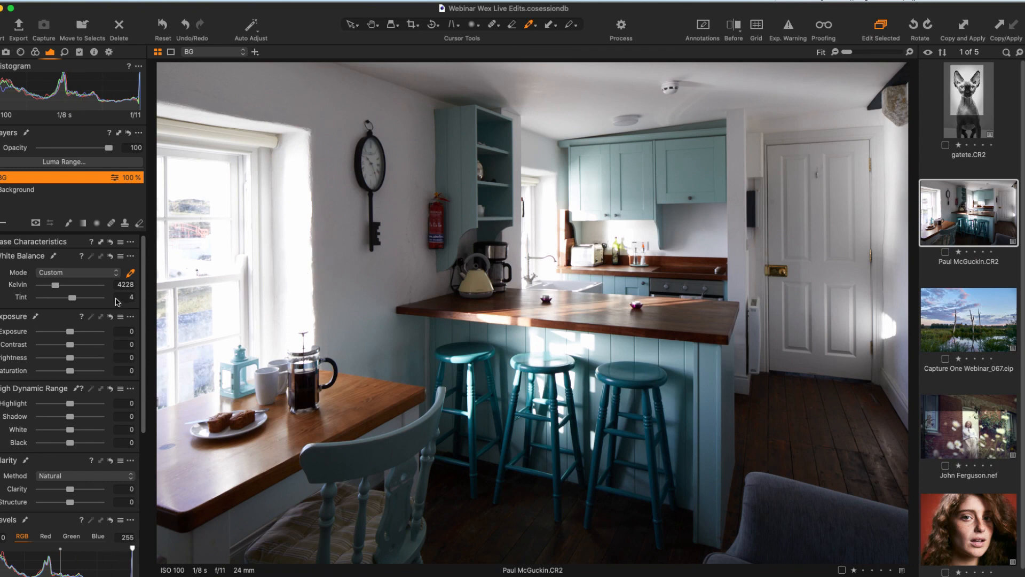
# Step: Warm the BG layer's white balance to 4628 Kelvin and compare the photo with the layer off and on
pyautogui.click(129, 284)
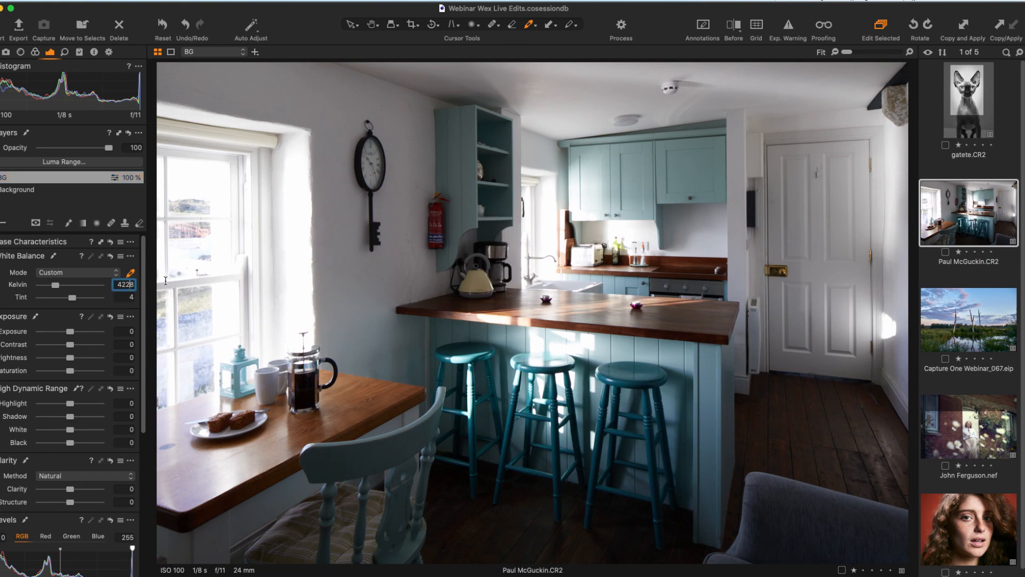
pyautogui.press('Up')
pyautogui.press('Up')
pyautogui.press('Up')
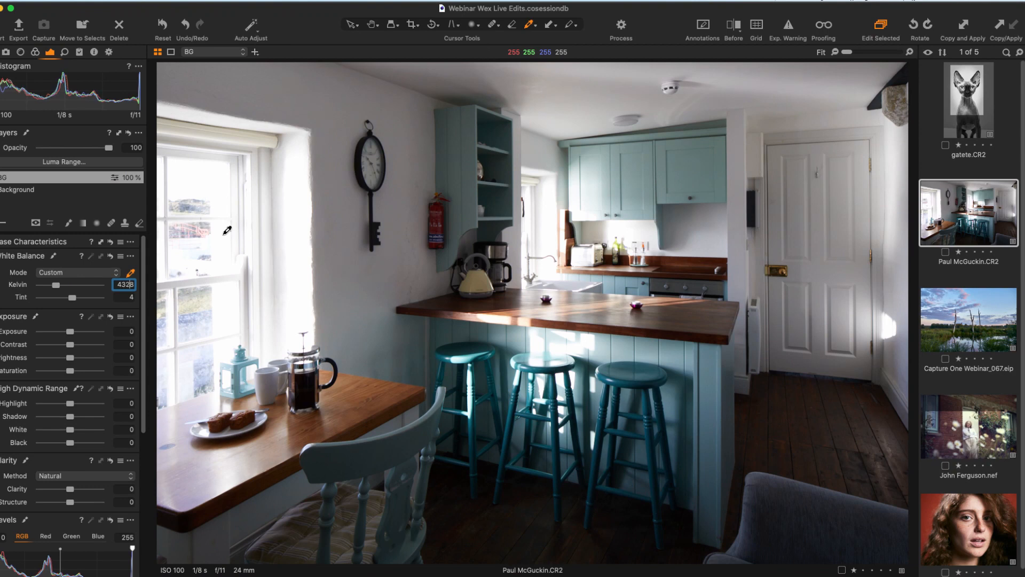
pyautogui.press('Up')
pyautogui.press('Up')
pyautogui.press('Up')
pyautogui.press('Up')
pyautogui.press('Up')
pyautogui.press('Up')
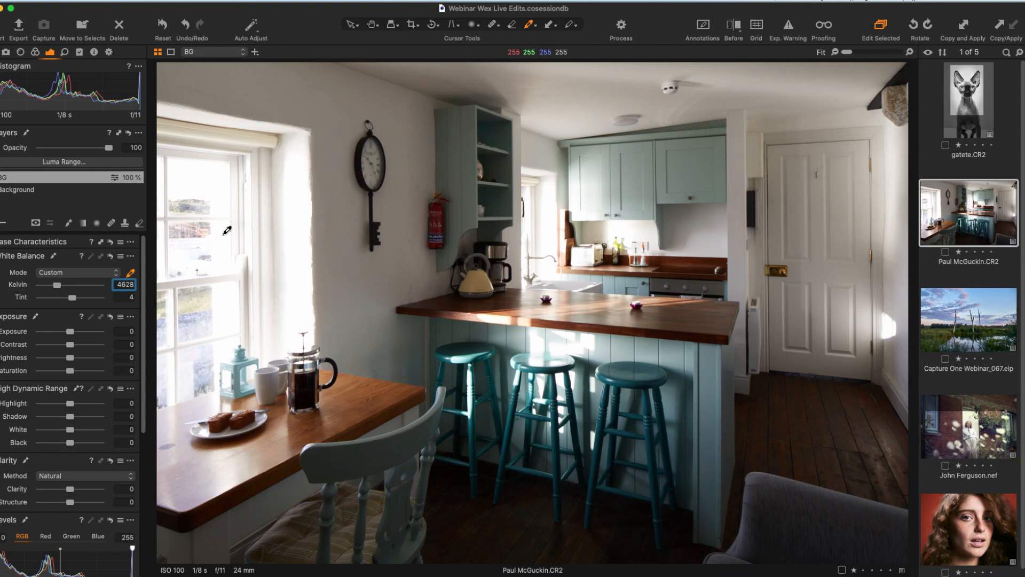
pyautogui.press('Return')
pyautogui.click(1, 178)
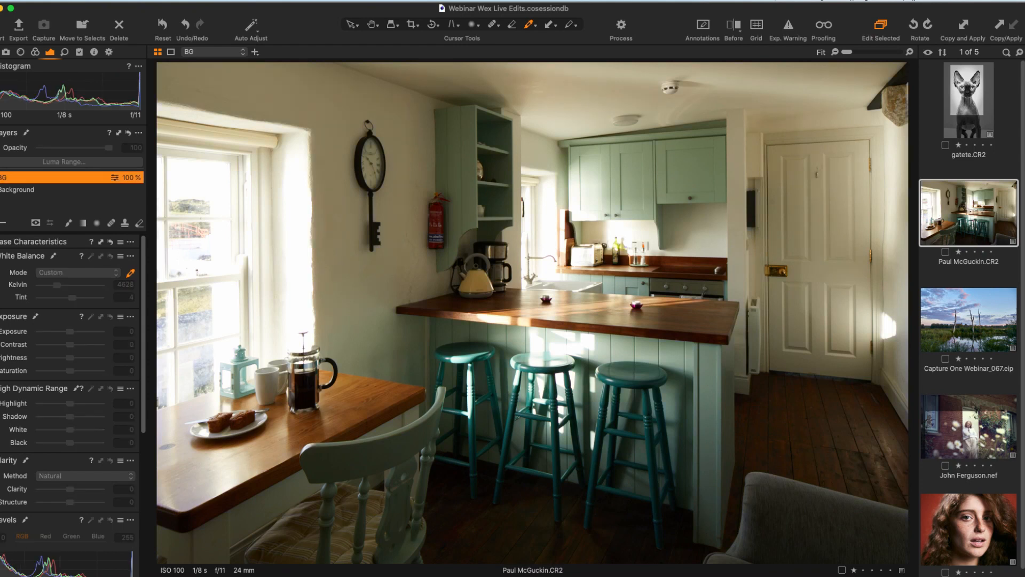
pyautogui.click(1, 177)
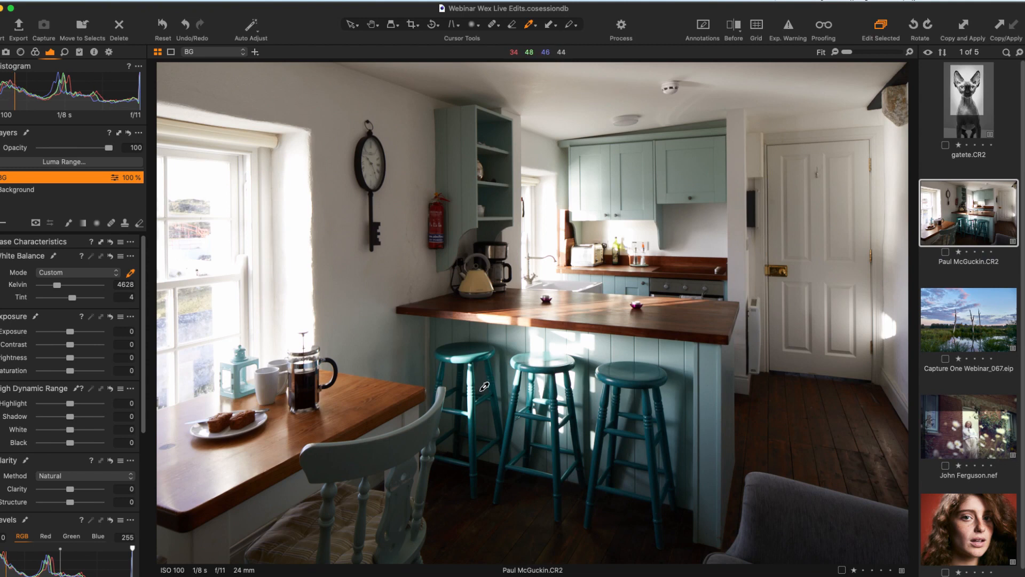
pyautogui.press('v')
# Step: Try an RGB curve on the BG layer with lowered shadows and raised midtones, and reset the curve
pyautogui.moveTo(142, 333); pyautogui.dragTo(142, 453)
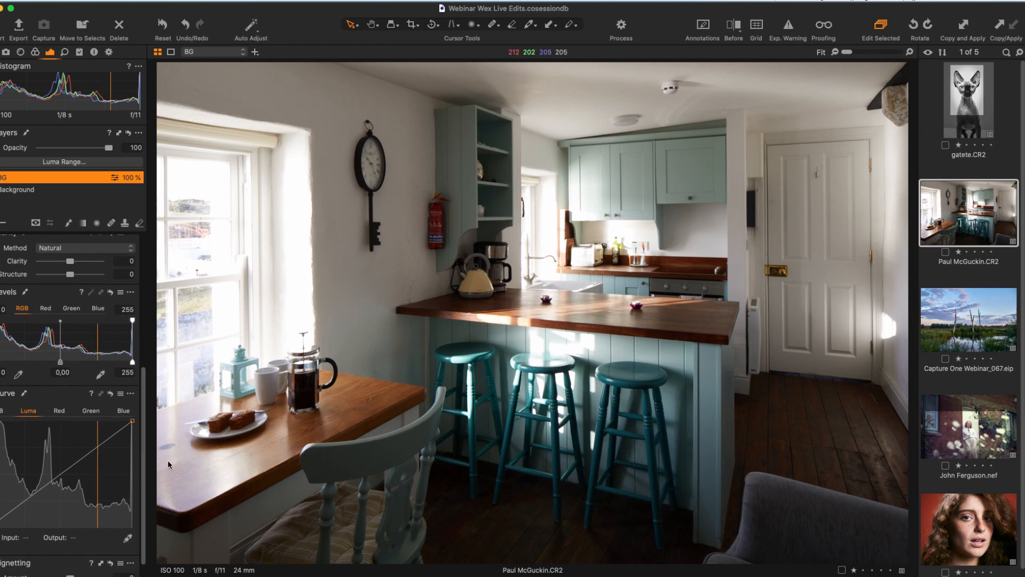
pyautogui.click(2, 410)
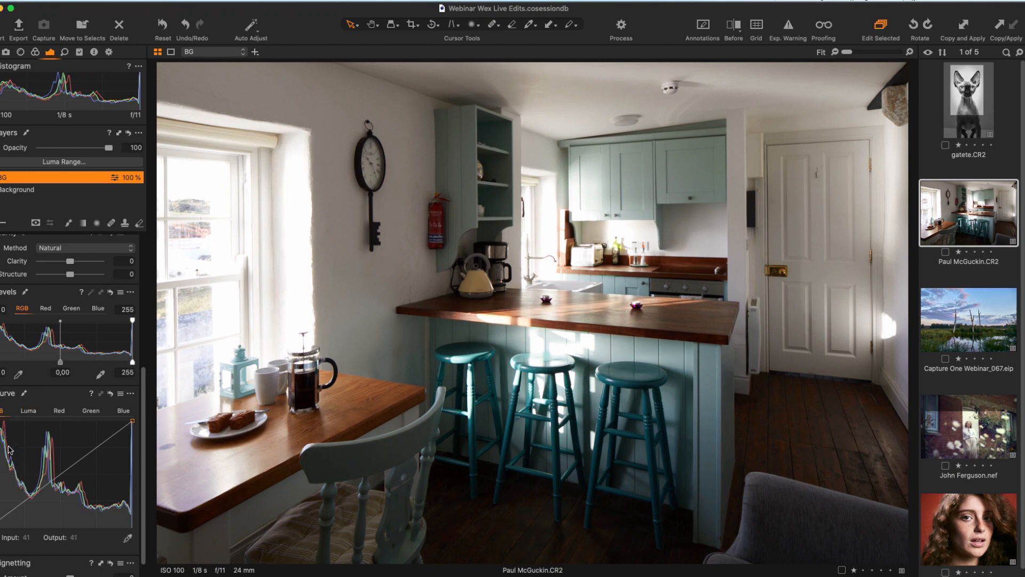
pyautogui.moveTo(24, 502); pyautogui.dragTo(21, 508)
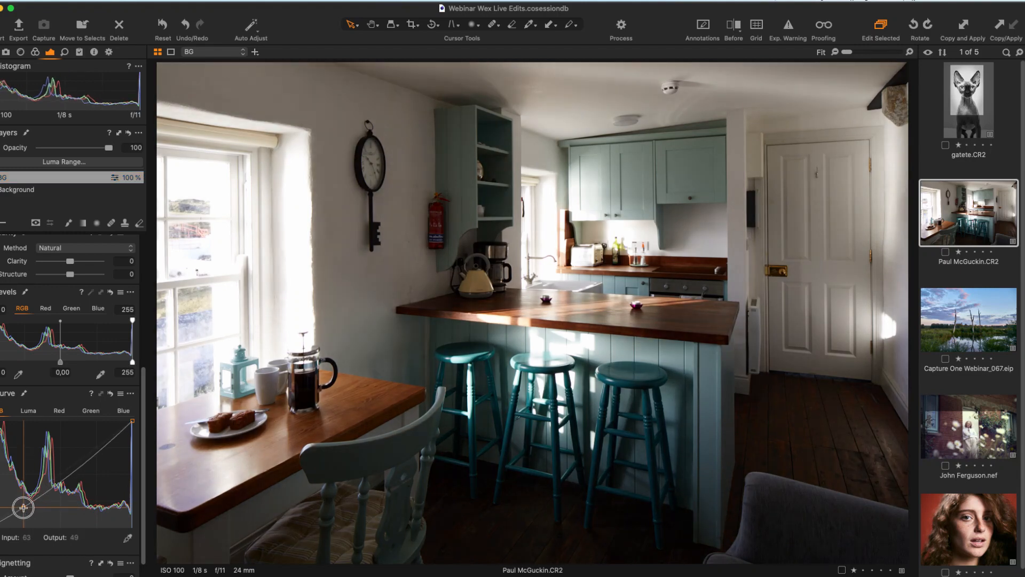
pyautogui.moveTo(70, 466); pyautogui.dragTo(71, 458)
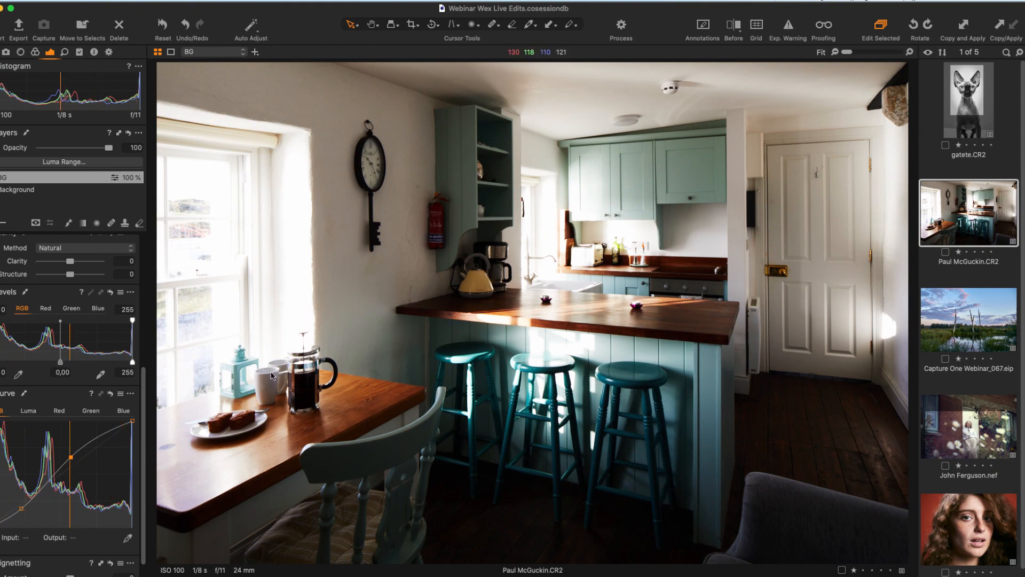
pyautogui.click(110, 394)
# Step: Shape a gentle Luma S-curve on the BG layer, lowering shadows at input 69 to about 59 and raising highlights at input 180 to about 185
pyautogui.click(28, 411)
pyautogui.moveTo(30, 497); pyautogui.dragTo(28, 504)
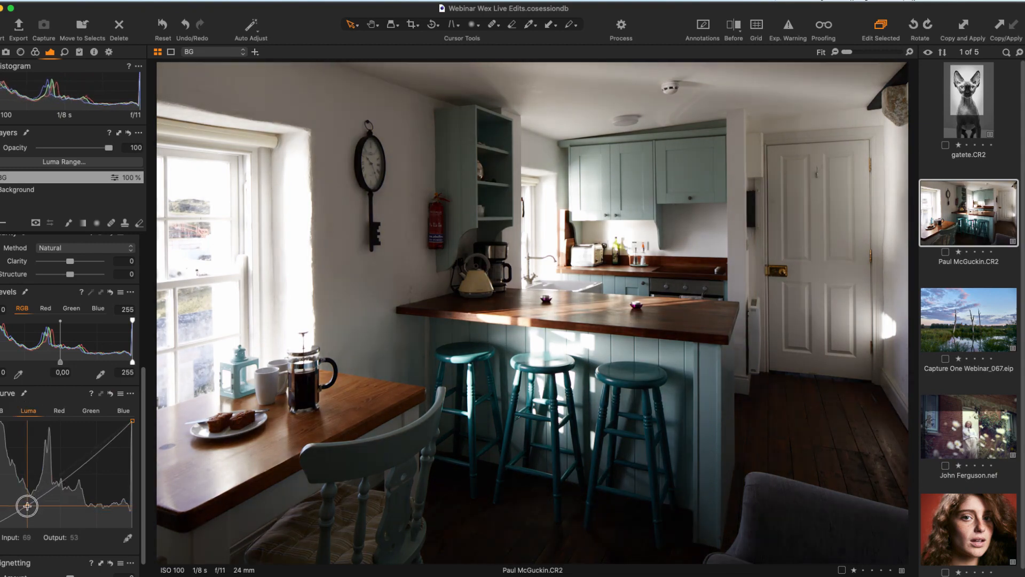
pyautogui.click(92, 448)
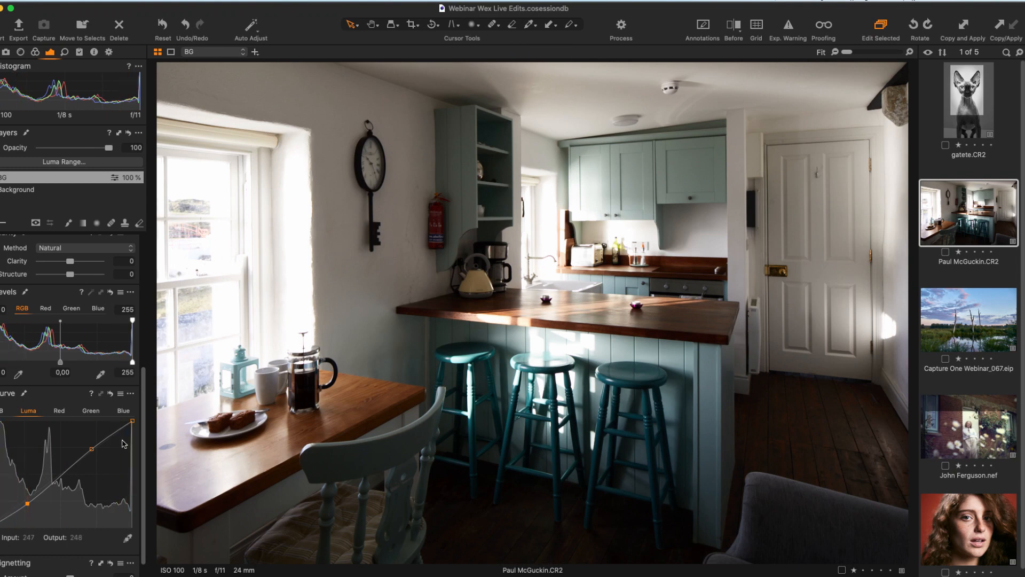
pyautogui.click(91, 451)
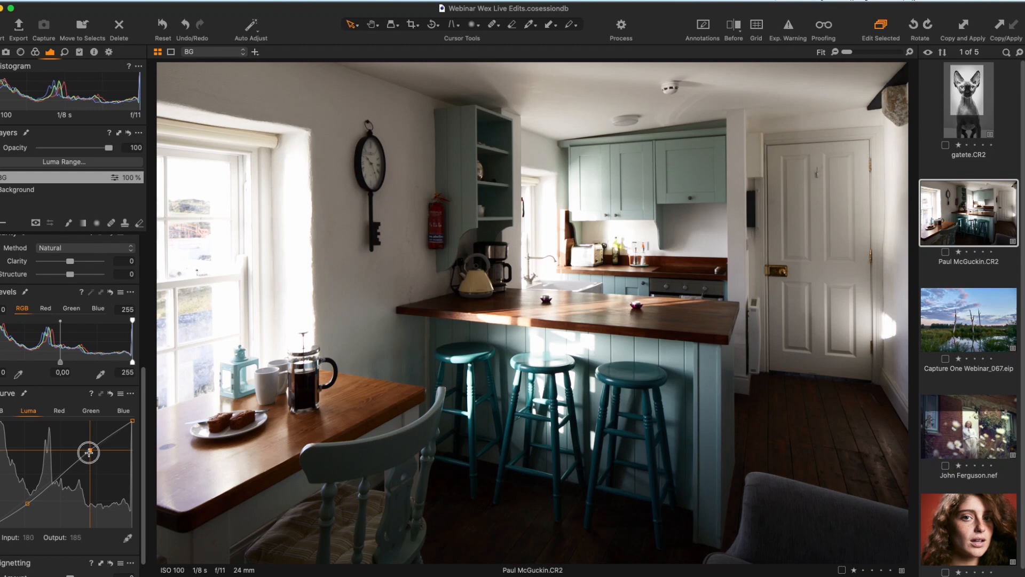
pyautogui.click(27, 503)
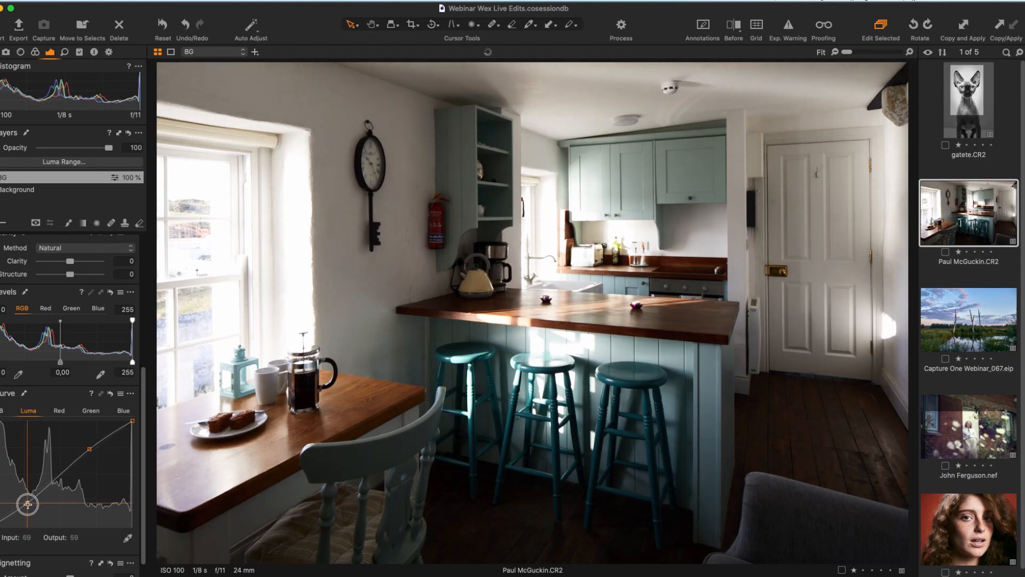
# Step: Brighten the BG layer's dark areas by setting the High Dynamic Range Shadow value to 20
pyautogui.moveTo(143, 422); pyautogui.dragTo(130, 346)
pyautogui.moveTo(68, 315); pyautogui.dragTo(75, 313)
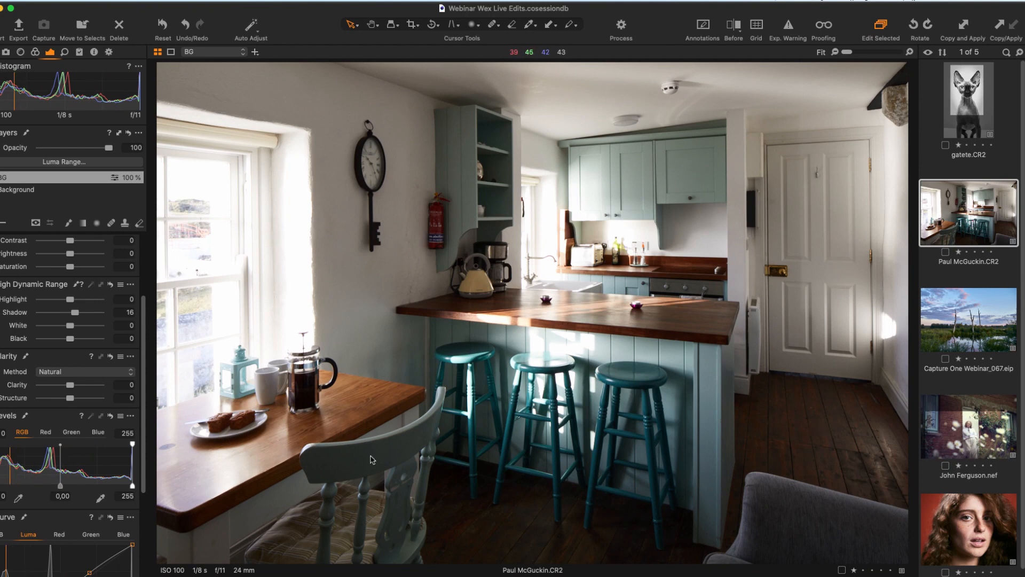
pyautogui.moveTo(75, 313); pyautogui.dragTo(76, 313)
pyautogui.click(77, 314)
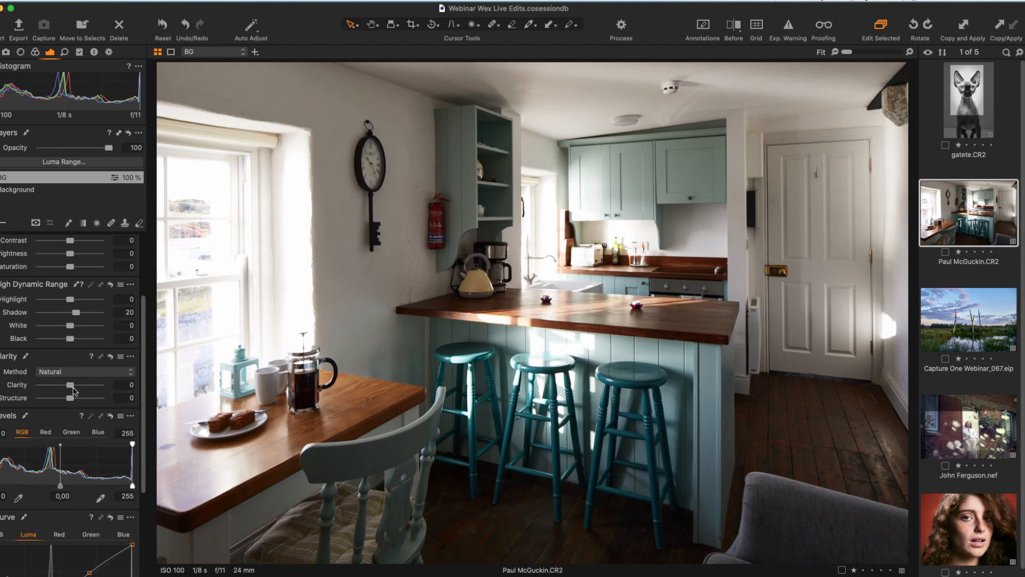
# Step: Set the BG layer's Clarity to 28 with the Natural method and compare the photo before and after the edits
pyautogui.moveTo(71, 384); pyautogui.dragTo(75, 387)
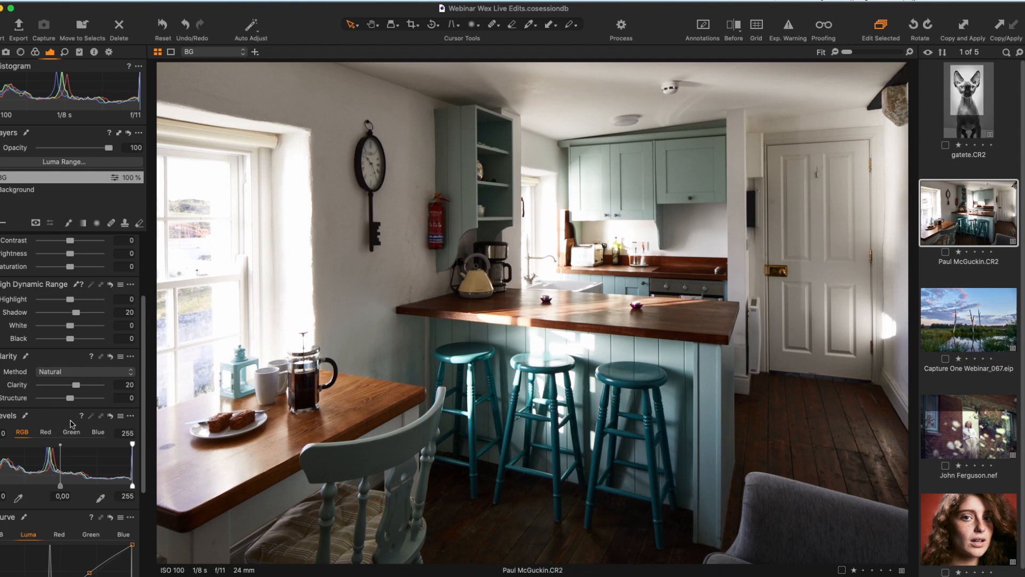
pyautogui.moveTo(77, 389); pyautogui.dragTo(79, 390)
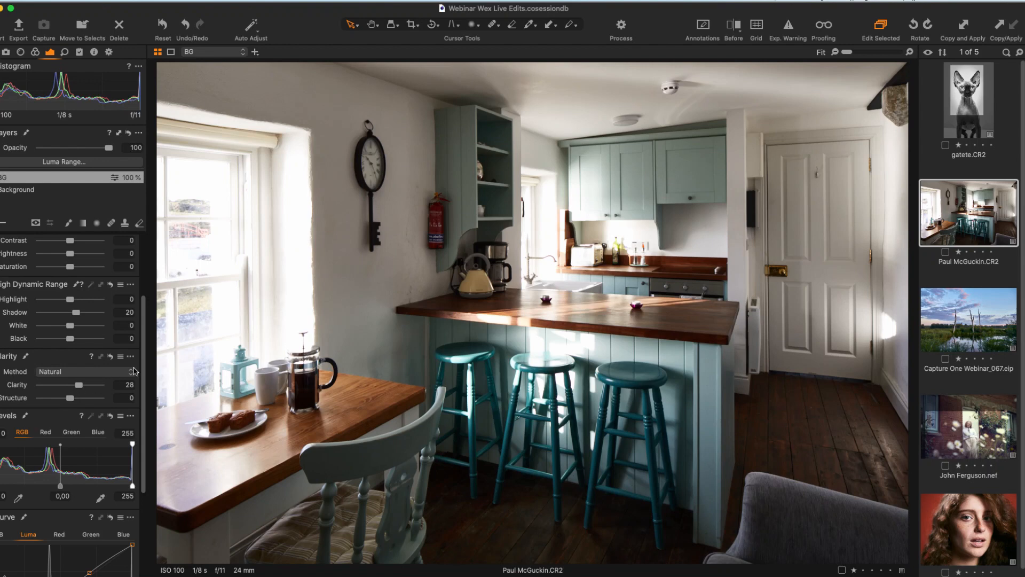
pyautogui.press('y')
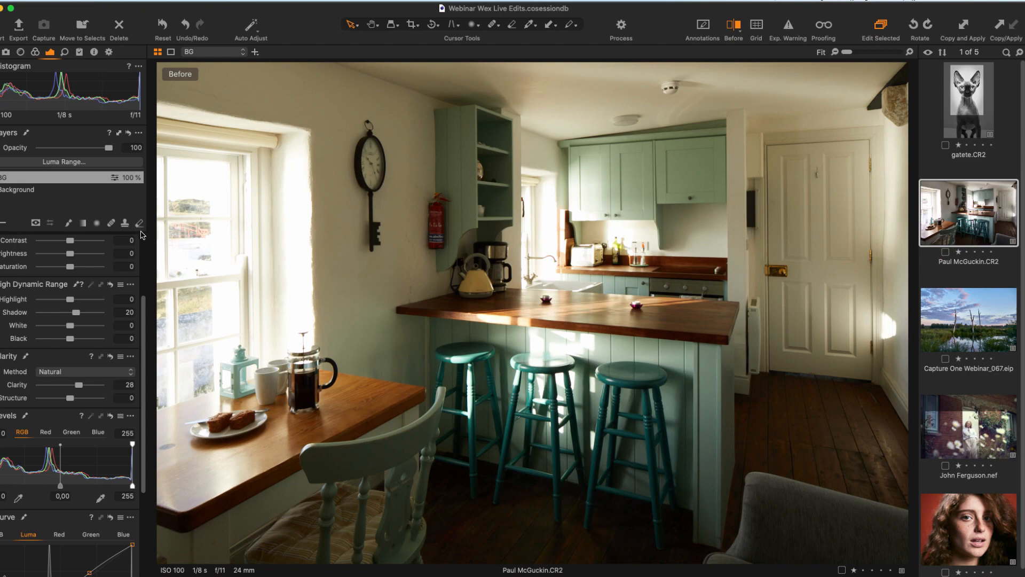
pyautogui.press('y')
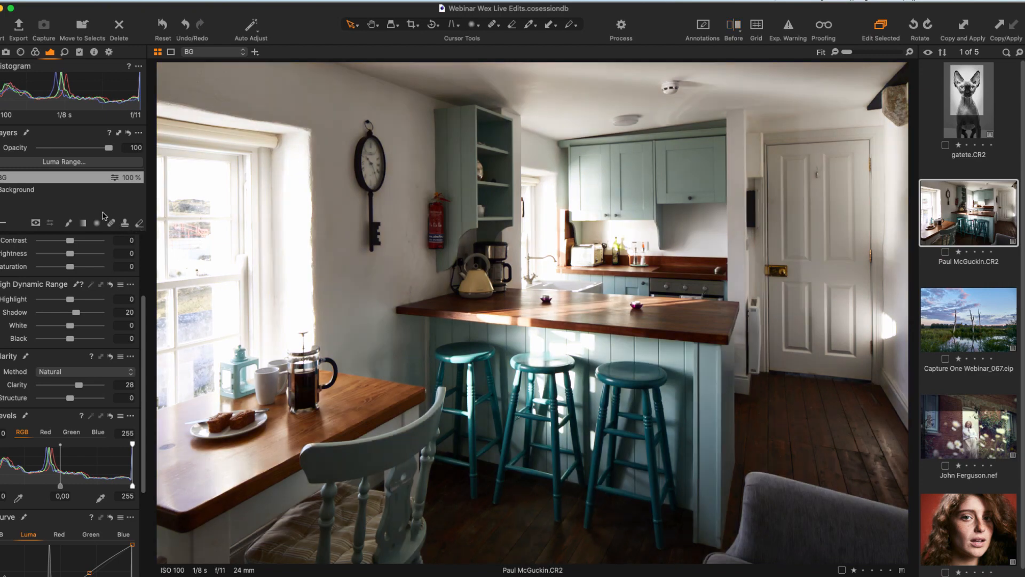
pyautogui.press('y')
pyautogui.press('y')
# Step: Add a filled adjustment layer named Color balance, check its mask coverage, and bring up the Color Balance wheel
pyautogui.scroll(5, 139, 341)
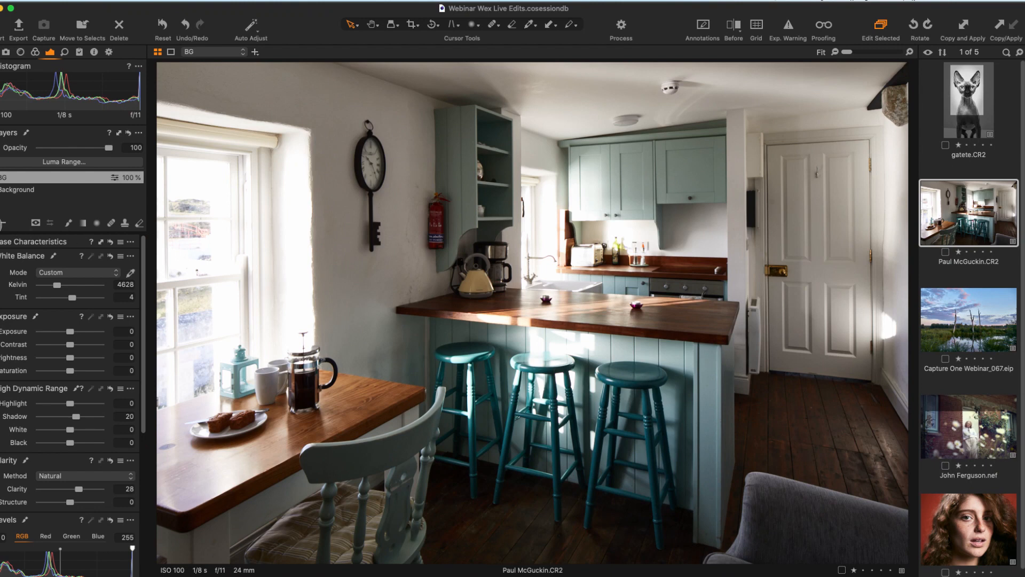
pyautogui.click(1, 222)
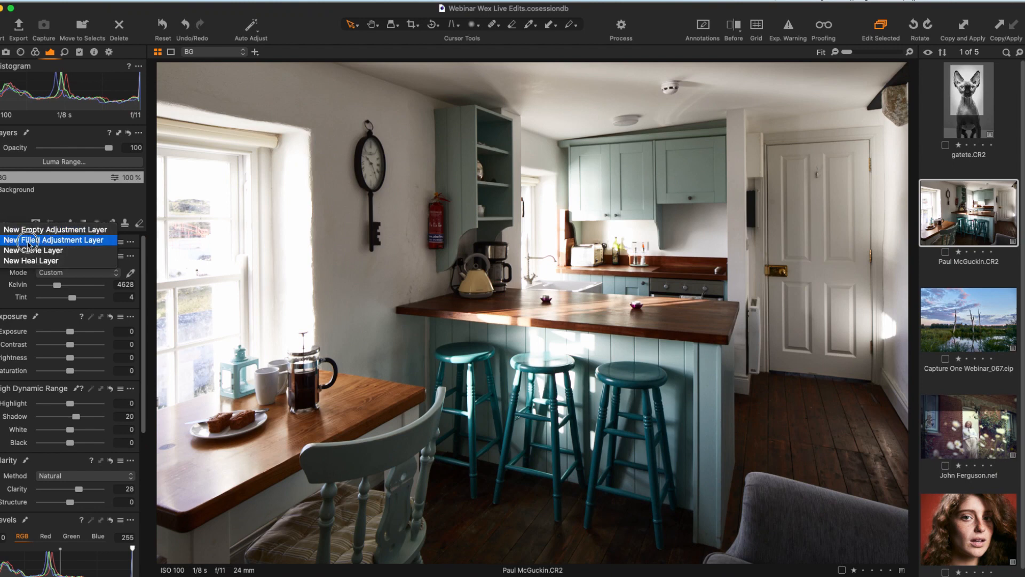
pyautogui.click(49, 239)
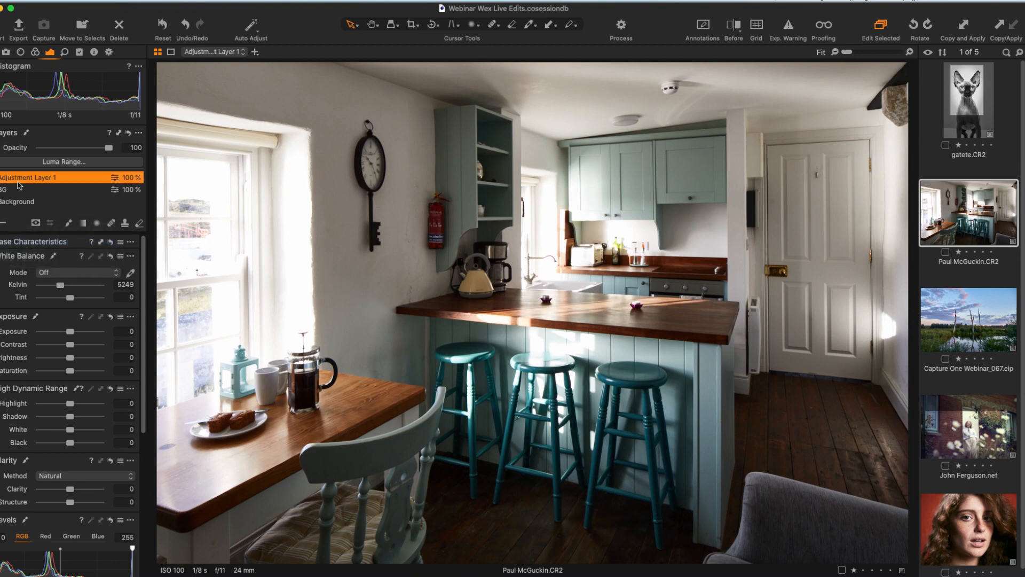
pyautogui.press('BackSpace')
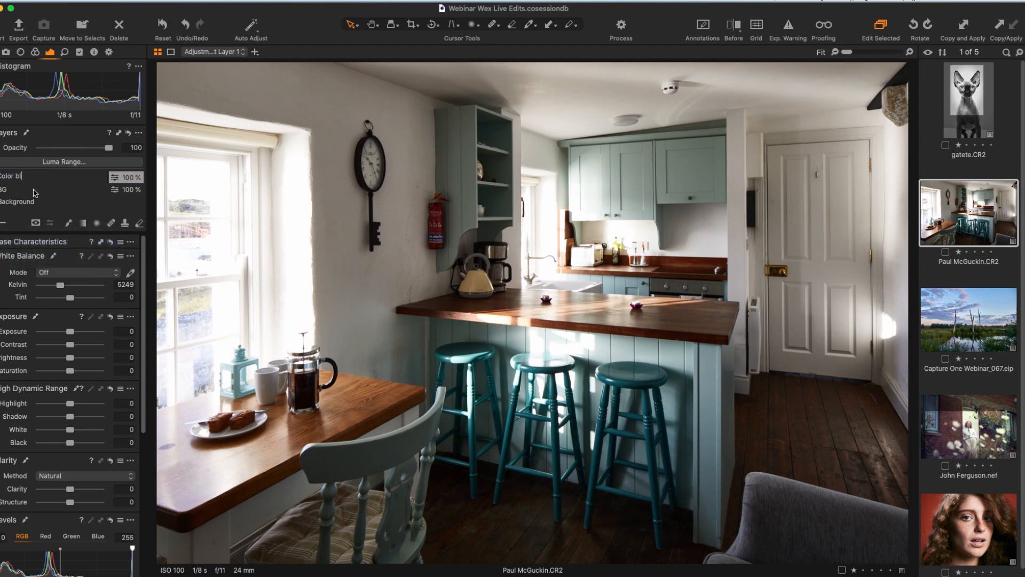
pyautogui.write('Color balance')
pyautogui.press('Return')
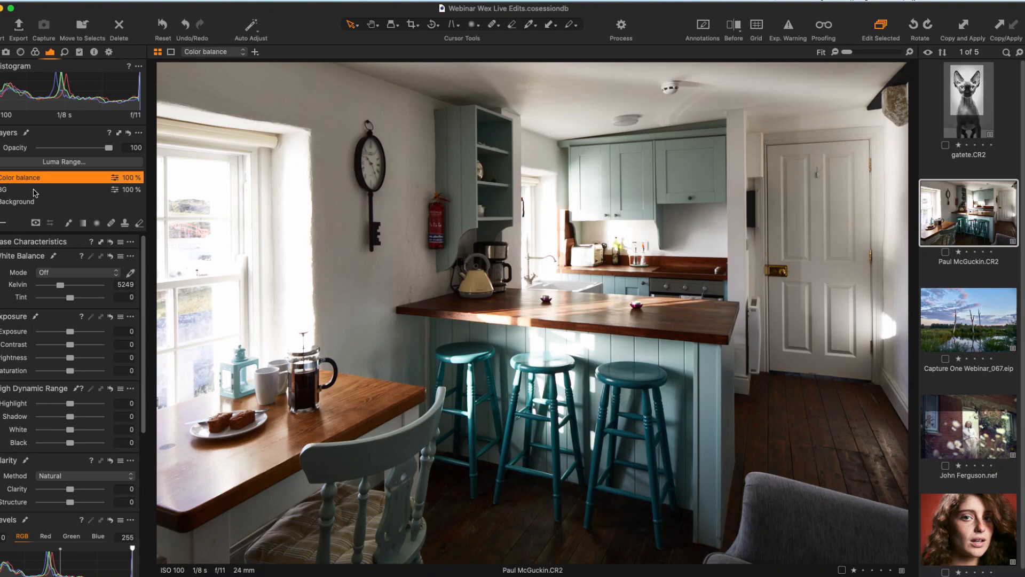
pyautogui.press('m')
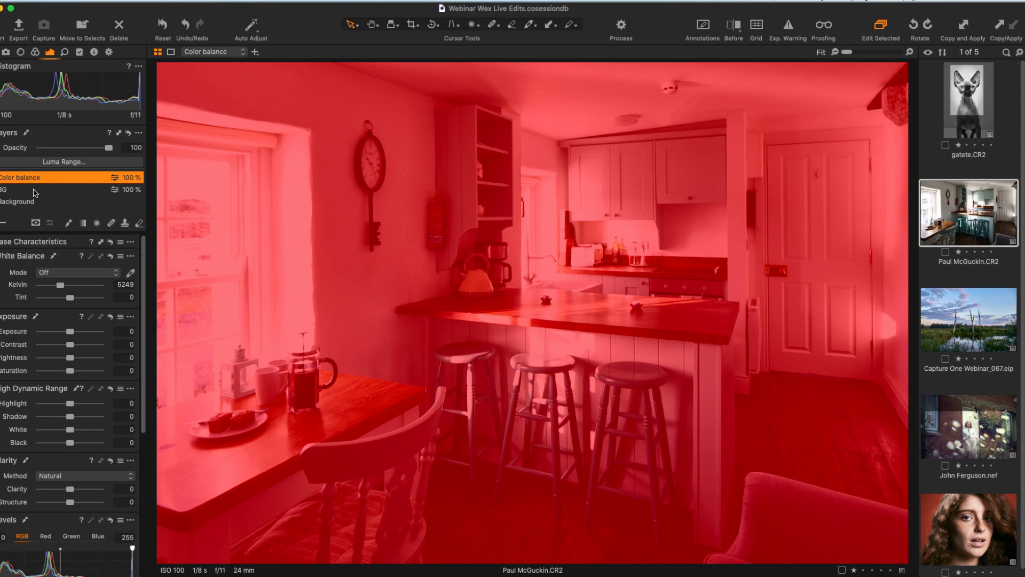
pyautogui.press('m')
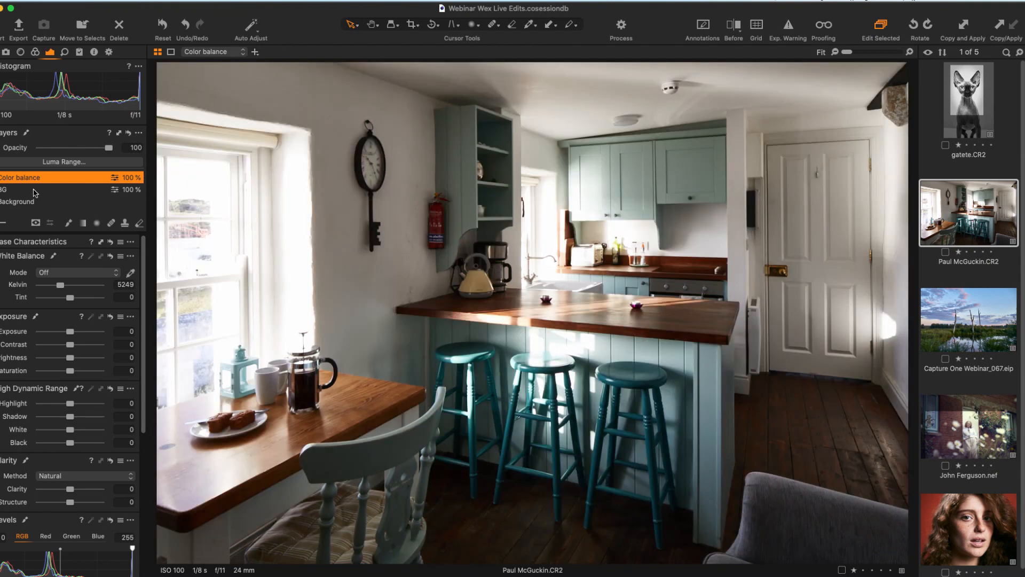
pyautogui.click(35, 53)
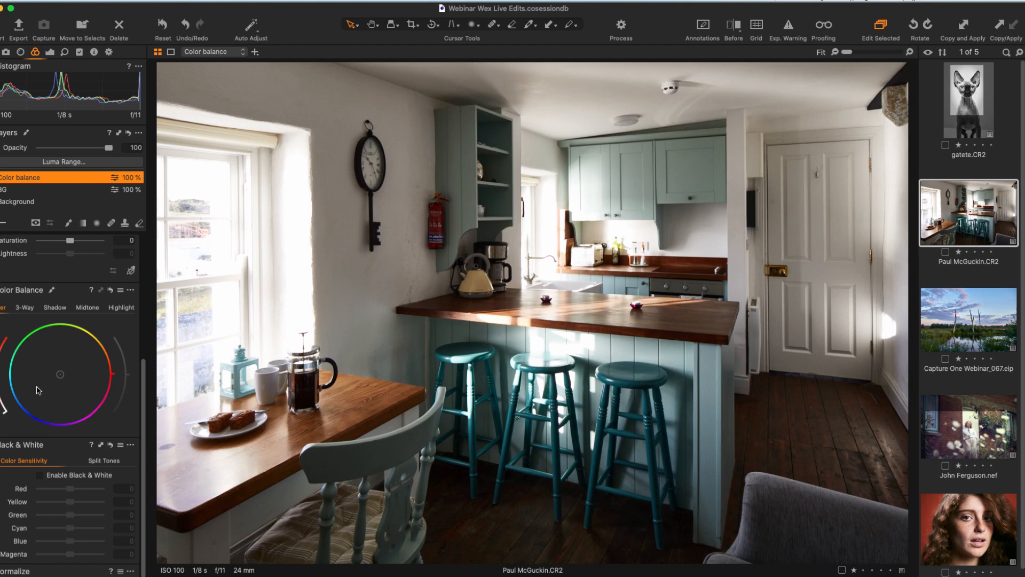
# Step: Tint the shadows of the Color balance layer a subtle blue with the Color Balance wheel
pyautogui.click(57, 309)
pyautogui.moveTo(5, 412); pyautogui.dragTo(0, 385)
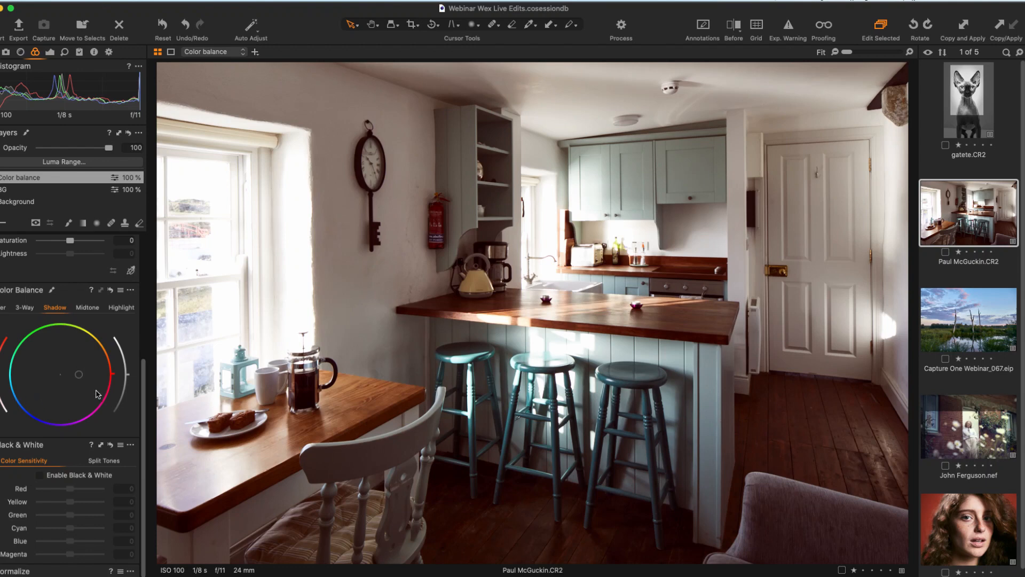
pyautogui.moveTo(110, 380)
pyautogui.mouseDown()
pyautogui.moveTo(83, 430)
pyautogui.moveTo(51, 437)
pyautogui.moveTo(29, 427)
pyautogui.moveTo(51, 438)
pyautogui.mouseUp()
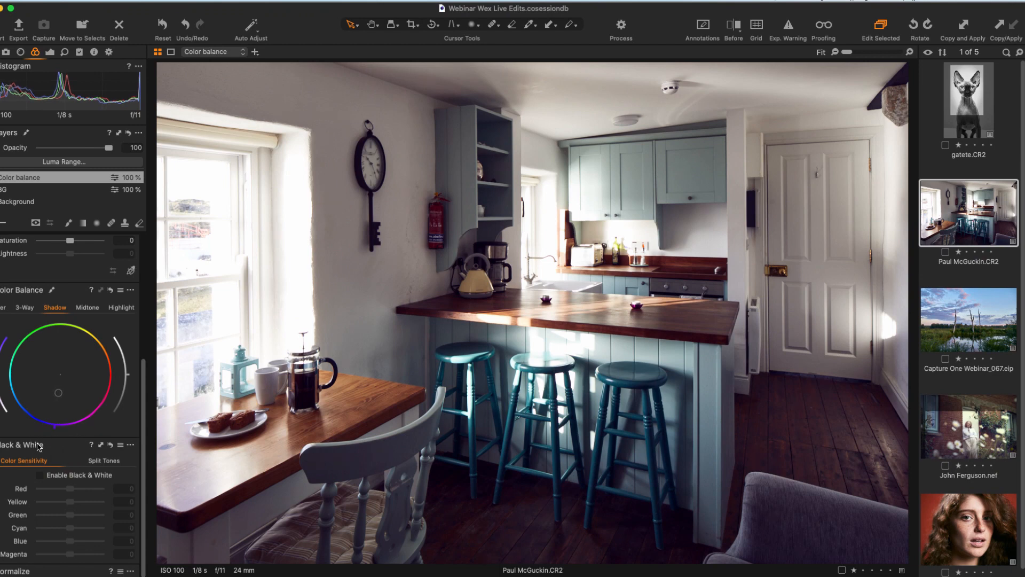
pyautogui.moveTo(1, 394)
pyautogui.mouseDown()
pyautogui.moveTo(1, 416)
pyautogui.moveTo(1, 403)
pyautogui.mouseUp()
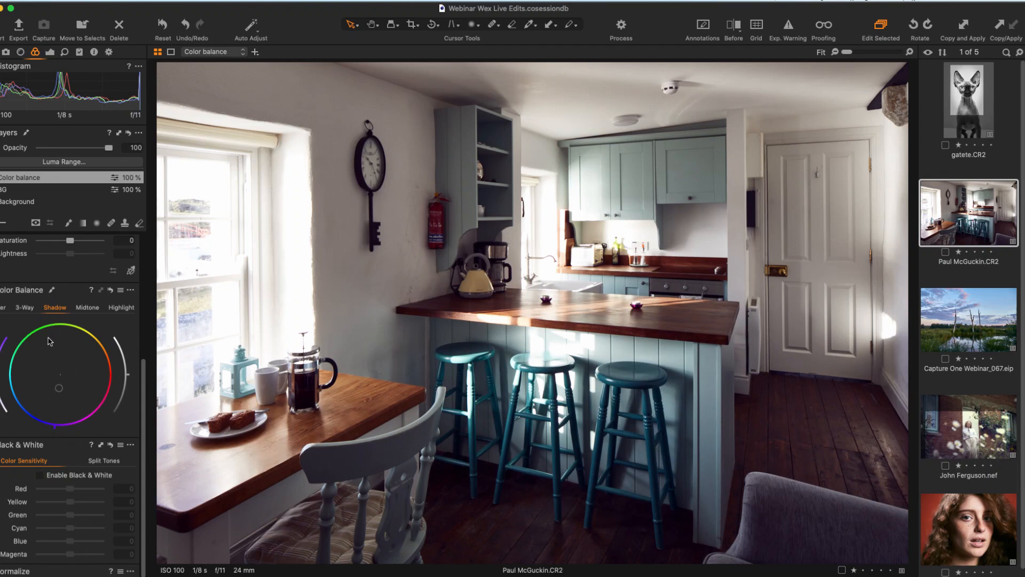
# Step: Warm the highlights of the Color balance layer with a yellow-orange tint
pyautogui.click(122, 308)
pyautogui.moveTo(5, 415); pyautogui.dragTo(1, 375)
pyautogui.moveTo(101, 343); pyautogui.dragTo(102, 344)
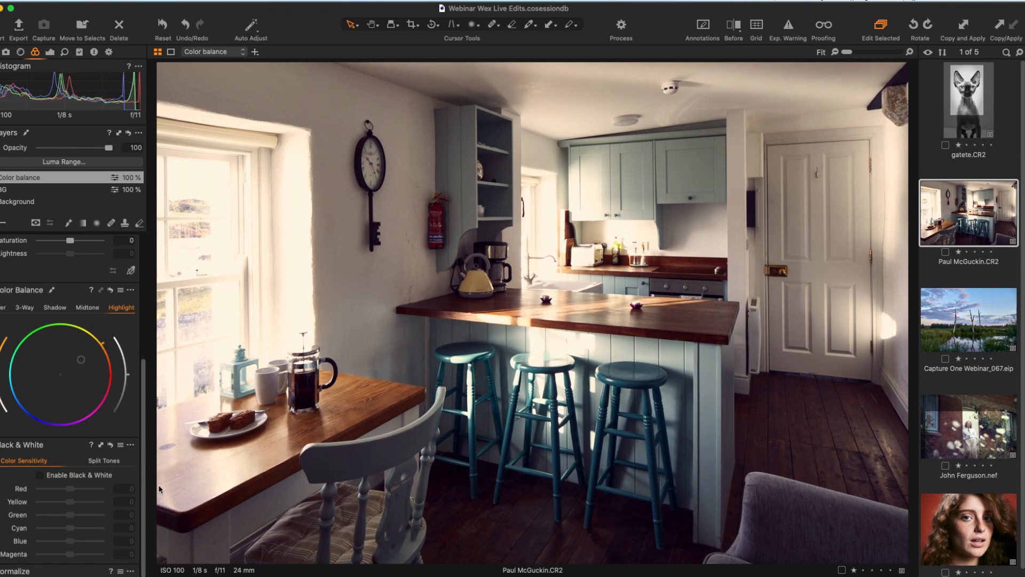
pyautogui.moveTo(1, 372); pyautogui.dragTo(1, 372)
pyautogui.click(2, 178)
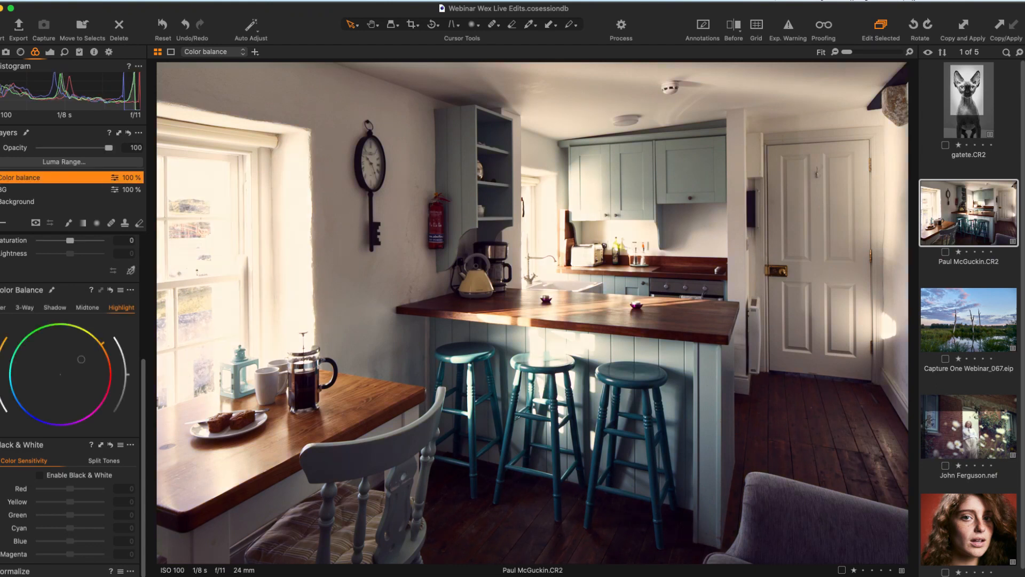
# Step: Add a slight orange-red tint to the Color balance layer's midtones and compare the photo without the layer and with the original
pyautogui.click(85, 307)
pyautogui.moveTo(3, 410); pyautogui.dragTo(1, 404)
pyautogui.moveTo(114, 374); pyautogui.dragTo(112, 362)
pyautogui.moveTo(4, 403); pyautogui.dragTo(2, 395)
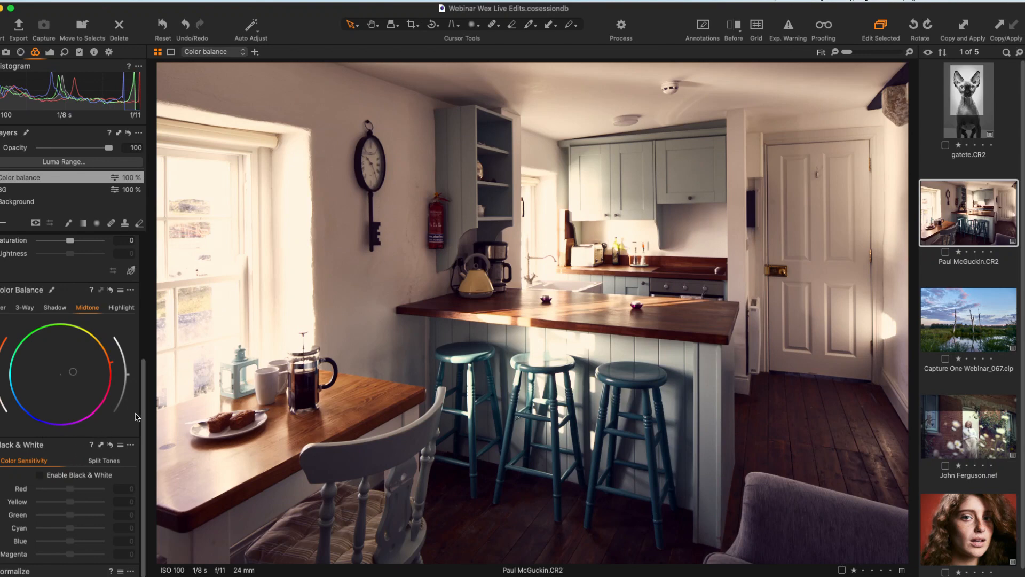
pyautogui.click(1, 182)
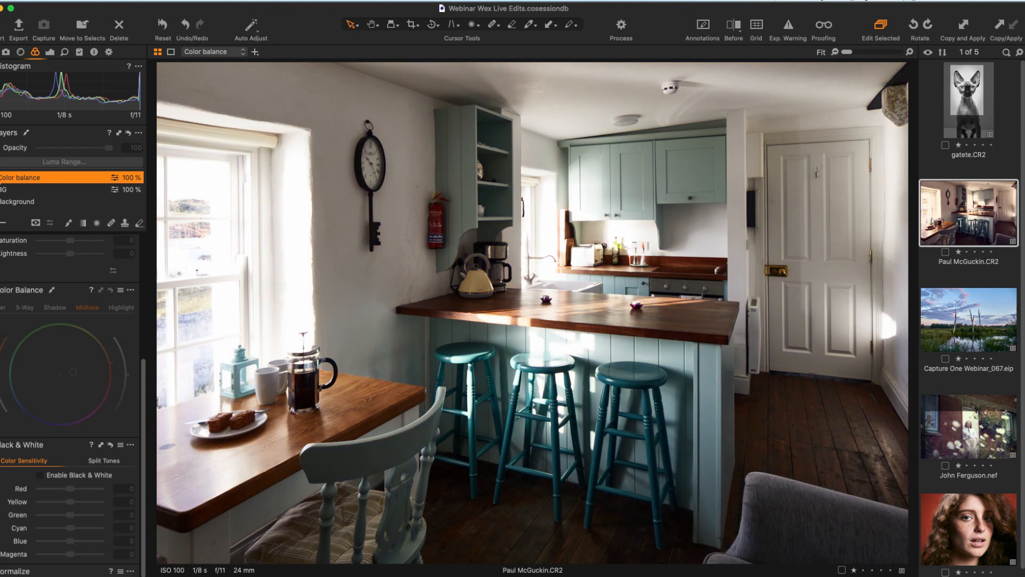
pyautogui.click(1, 182)
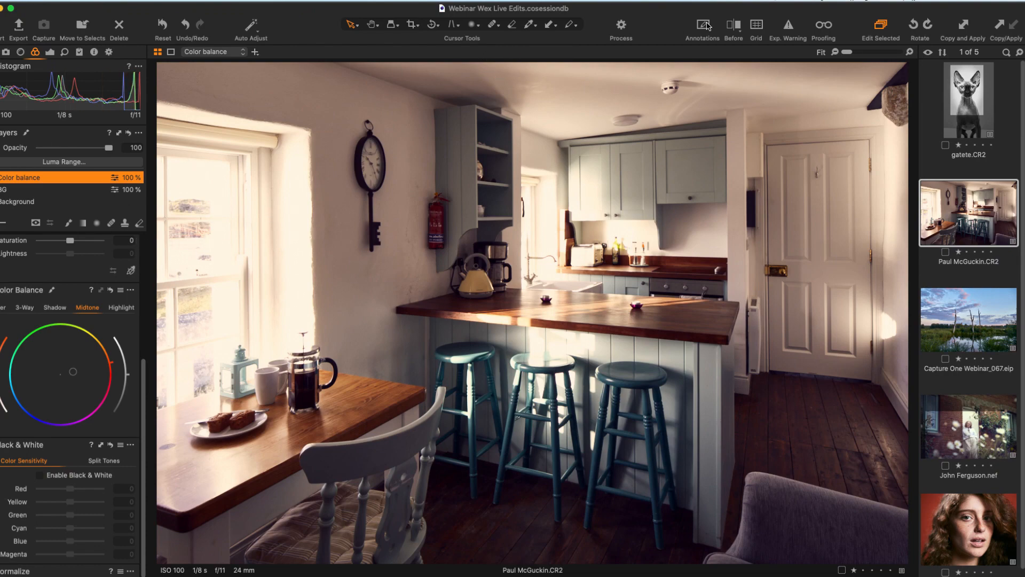
pyautogui.click(734, 26)
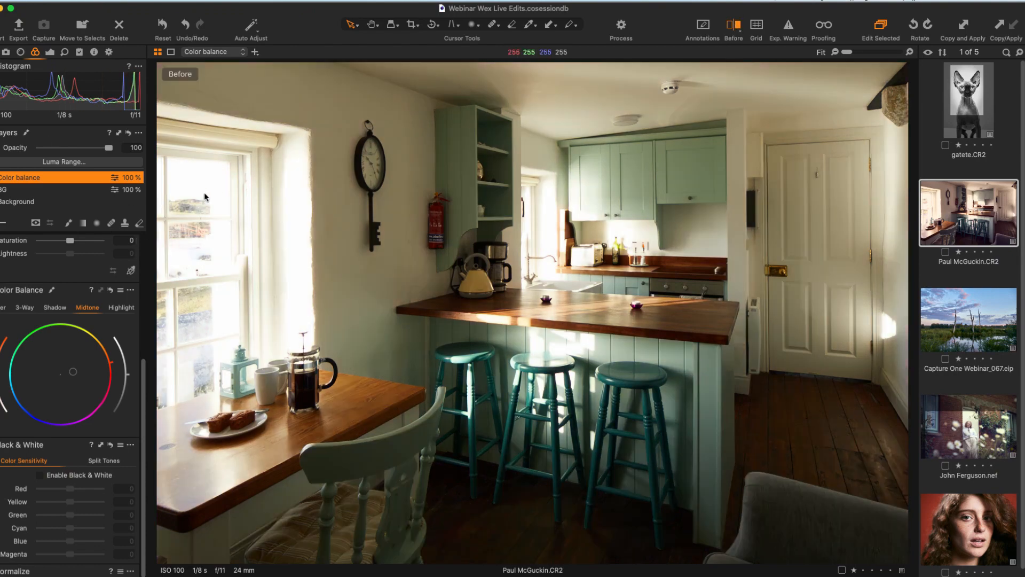
# Step: Try High Dynamic Range Highlight at -100 on the Background layer, reset it, and compare the edit with the original photo
pyautogui.click(17, 203)
pyautogui.click(50, 52)
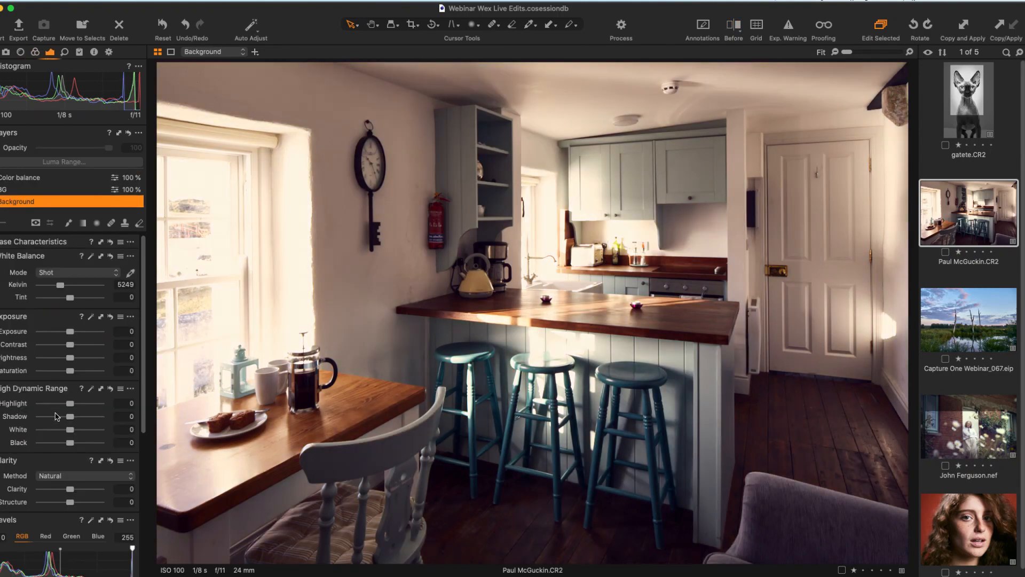
pyautogui.moveTo(53, 407); pyautogui.dragTo(34, 411)
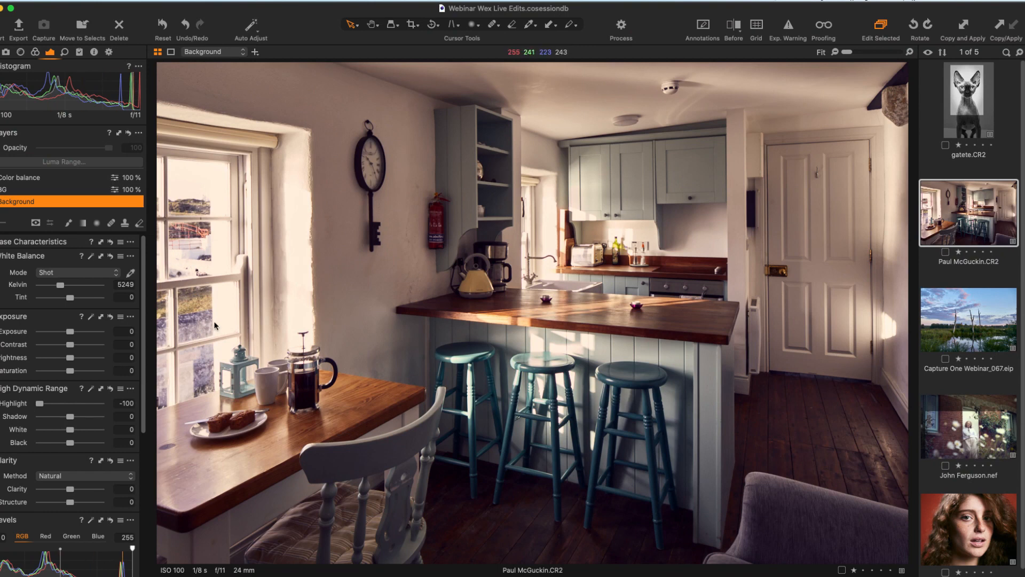
pyautogui.click(111, 392)
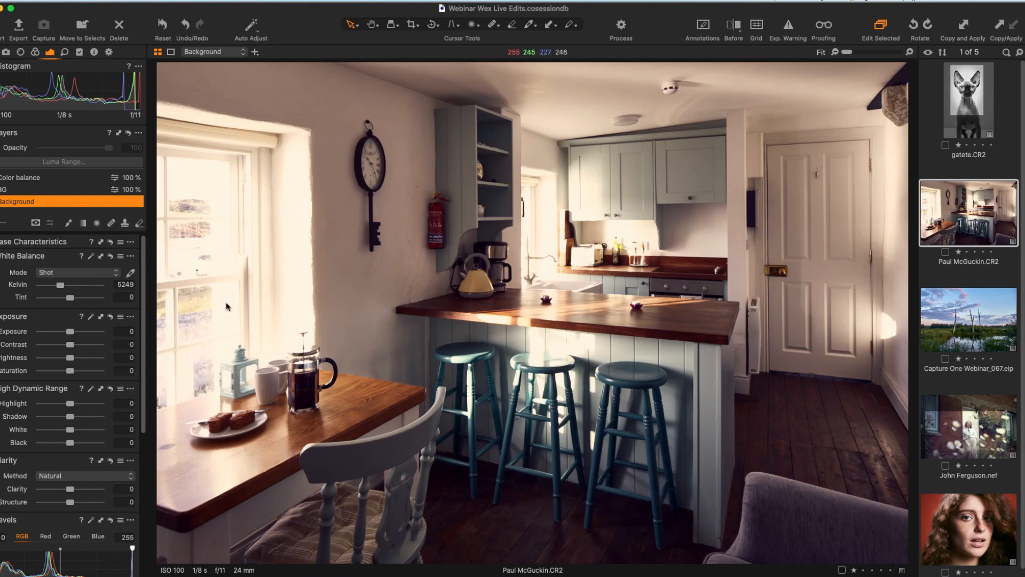
pyautogui.press('y')
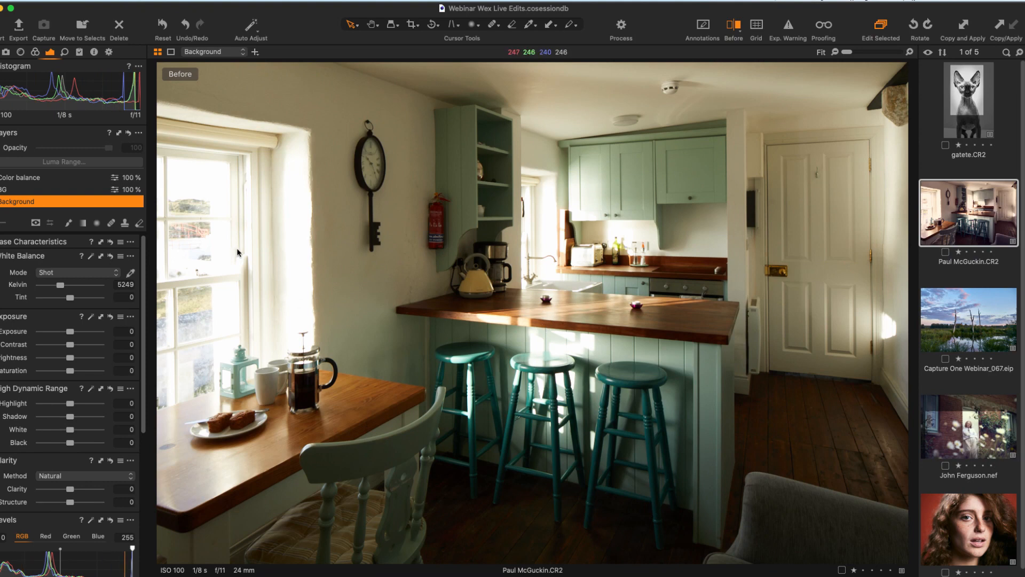
pyautogui.press('y')
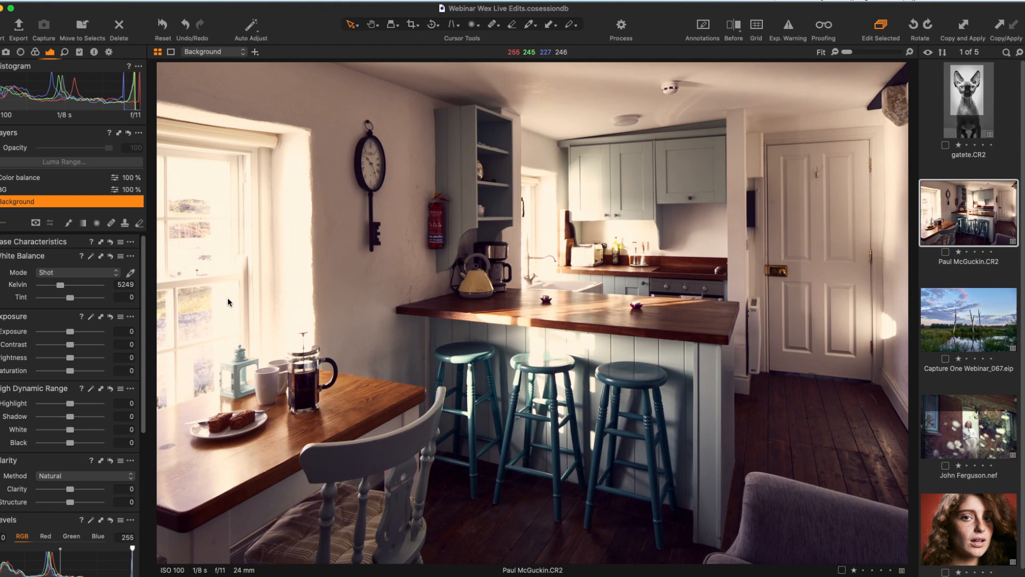
# Step: Add an empty adjustment layer named Window1
pyautogui.click(1, 221)
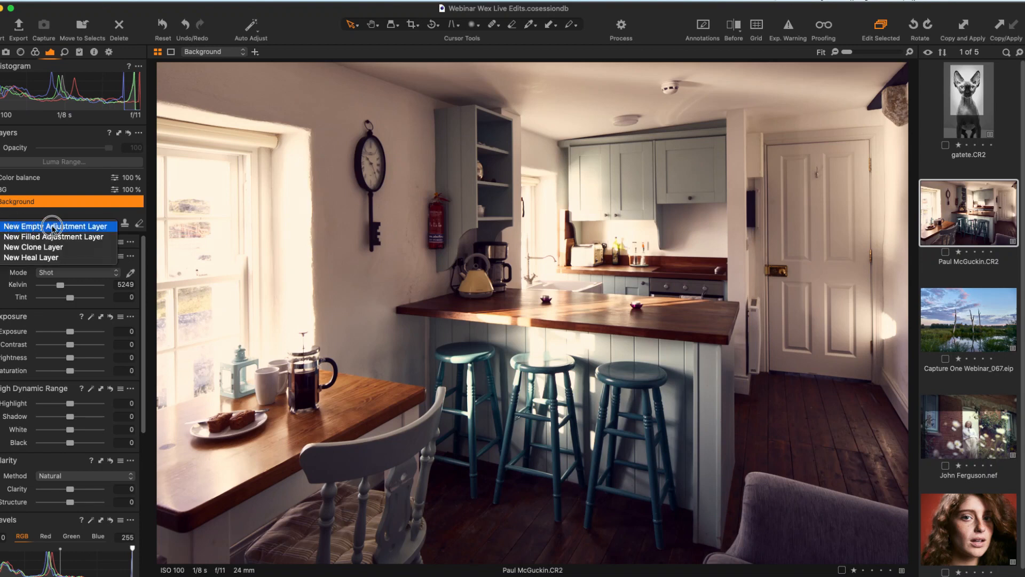
pyautogui.click(101, 230)
pyautogui.doubleClick(19, 180)
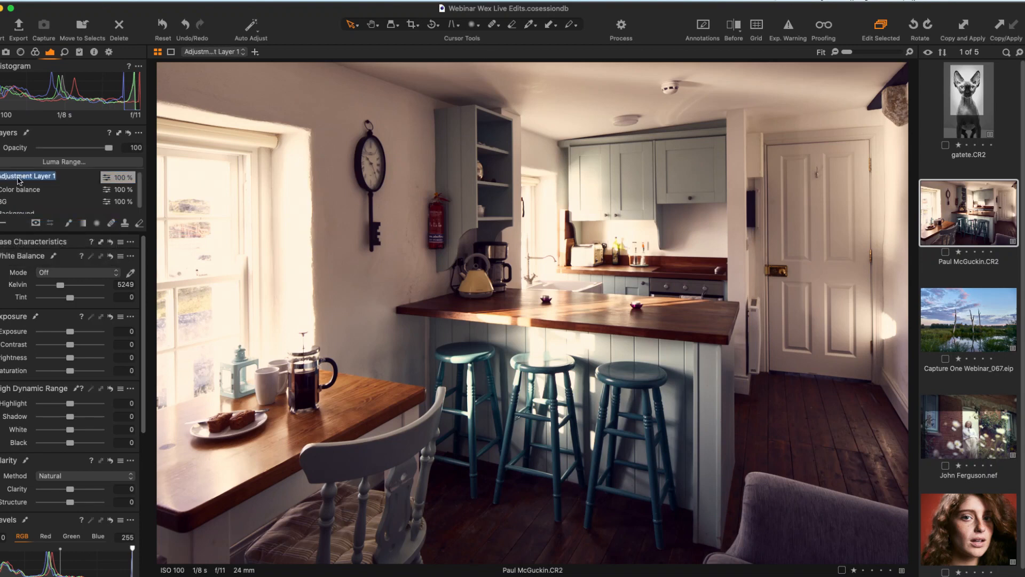
pyautogui.write('Window1')
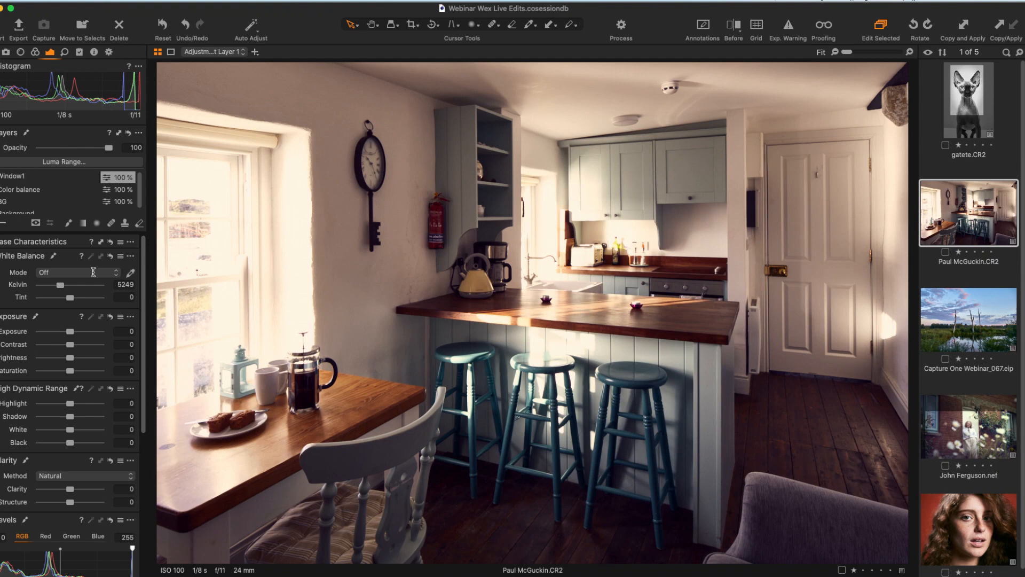
pyautogui.press('Return')
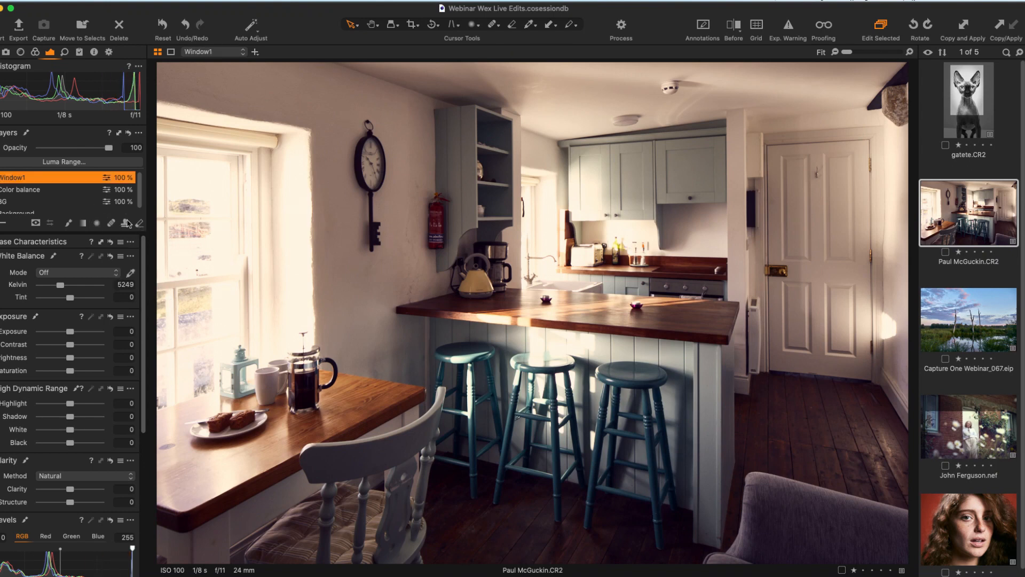
# Step: Draw a radial gradient mask near the large window on the Window1 layer, display the mask, and invert it
pyautogui.click(97, 224)
pyautogui.moveTo(292, 280); pyautogui.dragTo(339, 338)
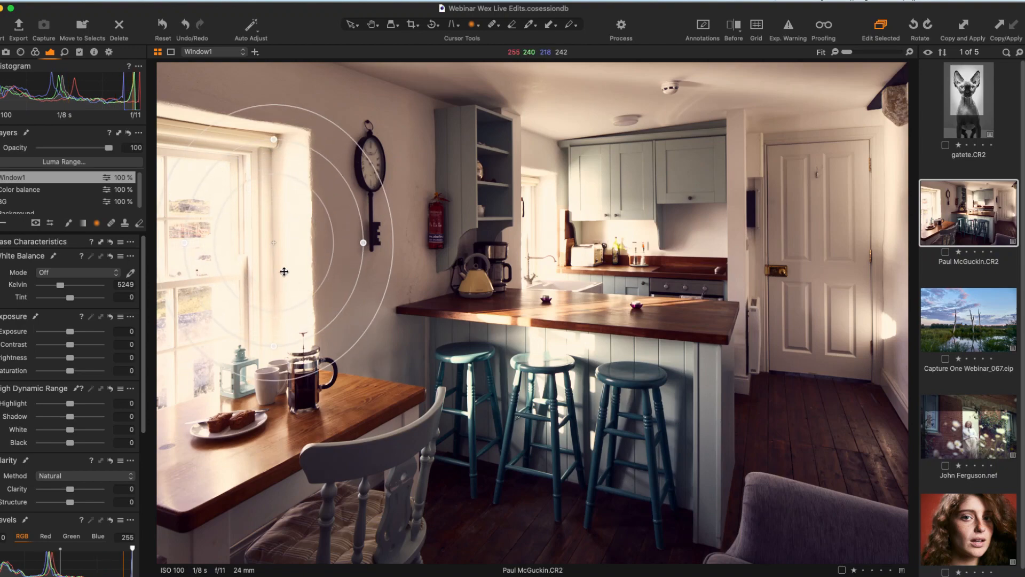
pyautogui.press('m')
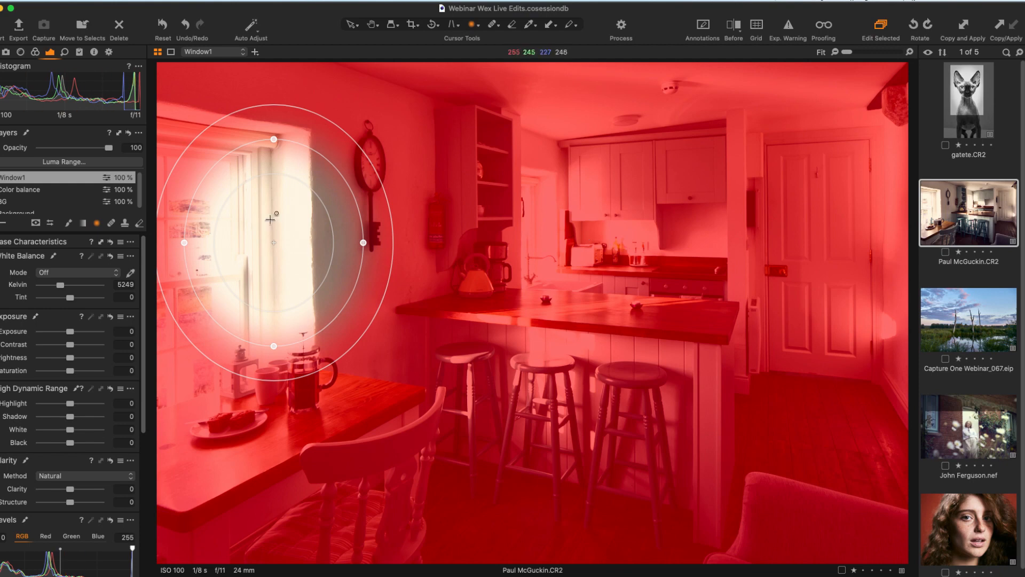
pyautogui.rightClick(9, 182)
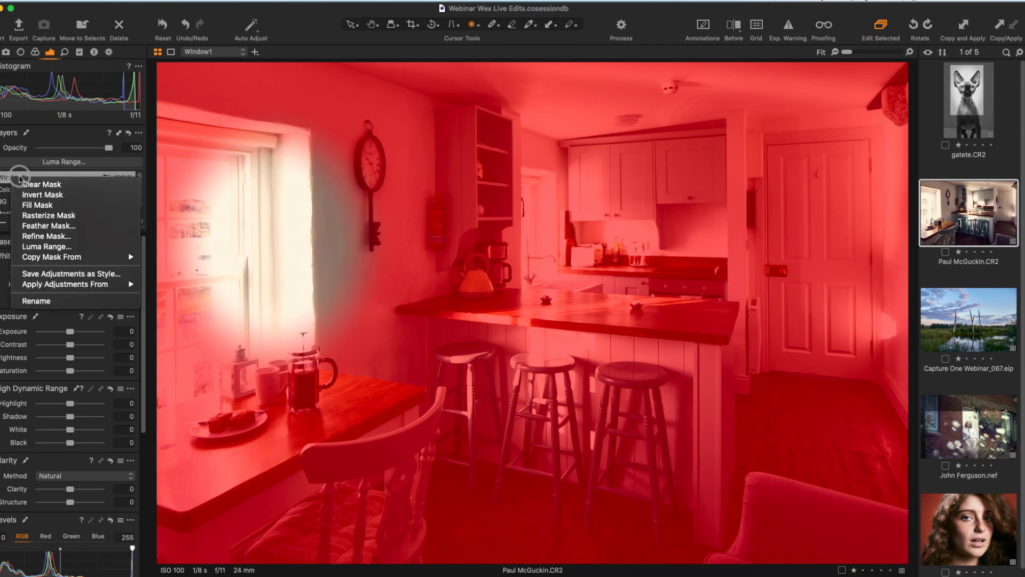
pyautogui.click(56, 197)
# Step: Move the radial mask over the large window, resize it to the window's height, and soften its inner falloff
pyautogui.moveTo(290, 272); pyautogui.dragTo(228, 286)
pyautogui.moveTo(214, 153); pyautogui.dragTo(214, 144)
pyautogui.moveTo(211, 373); pyautogui.dragTo(211, 376)
pyautogui.moveTo(218, 312); pyautogui.dragTo(212, 325)
pyautogui.moveTo(298, 271); pyautogui.dragTo(308, 270)
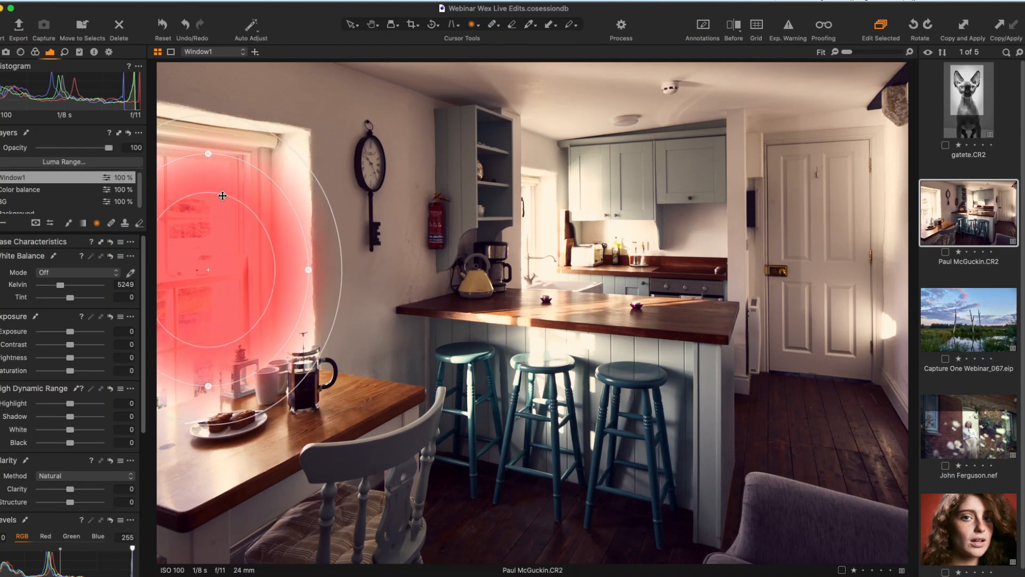
pyautogui.moveTo(208, 154); pyautogui.dragTo(208, 146)
pyautogui.moveTo(261, 218); pyautogui.dragTo(196, 269)
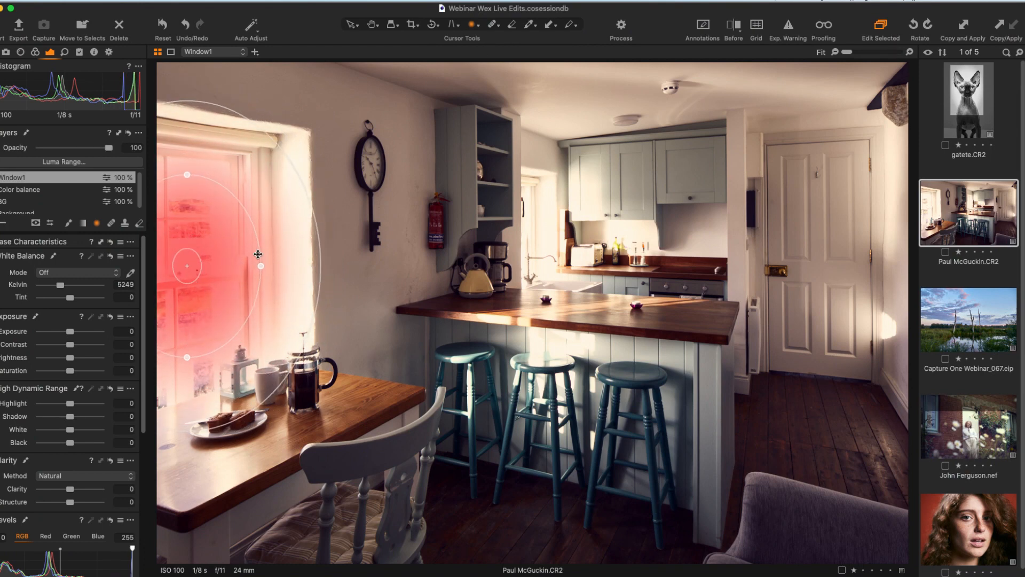
# Step: Extend the radial mask's feather past the window, narrow it into a tall ellipse, and hide the mask overlay
pyautogui.moveTo(330, 261); pyautogui.dragTo(373, 267)
pyautogui.moveTo(210, 324); pyautogui.dragTo(219, 332)
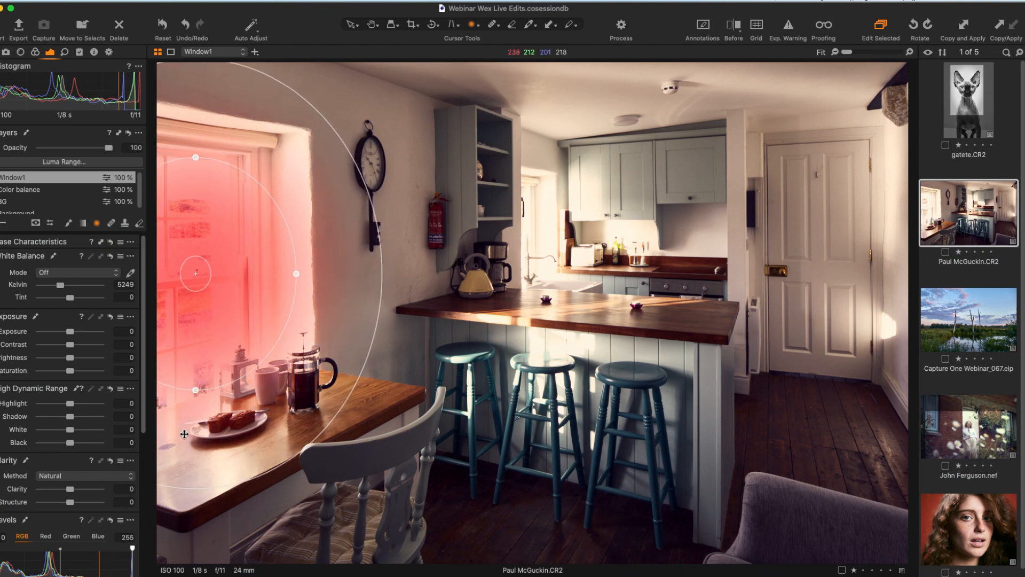
pyautogui.moveTo(380, 255); pyautogui.dragTo(389, 266)
pyautogui.moveTo(299, 272); pyautogui.dragTo(275, 263)
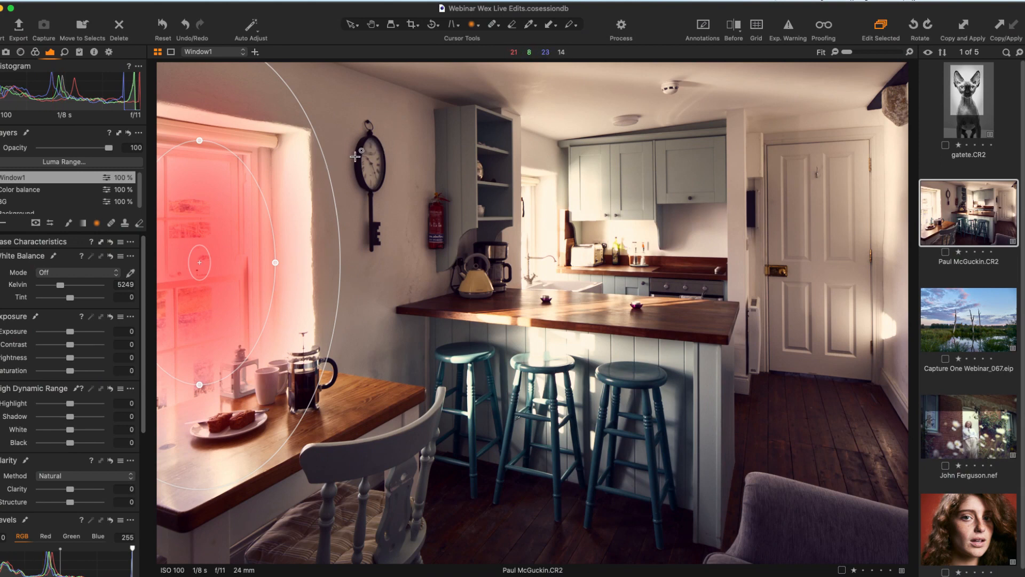
pyautogui.press('m')
pyautogui.click(350, 25)
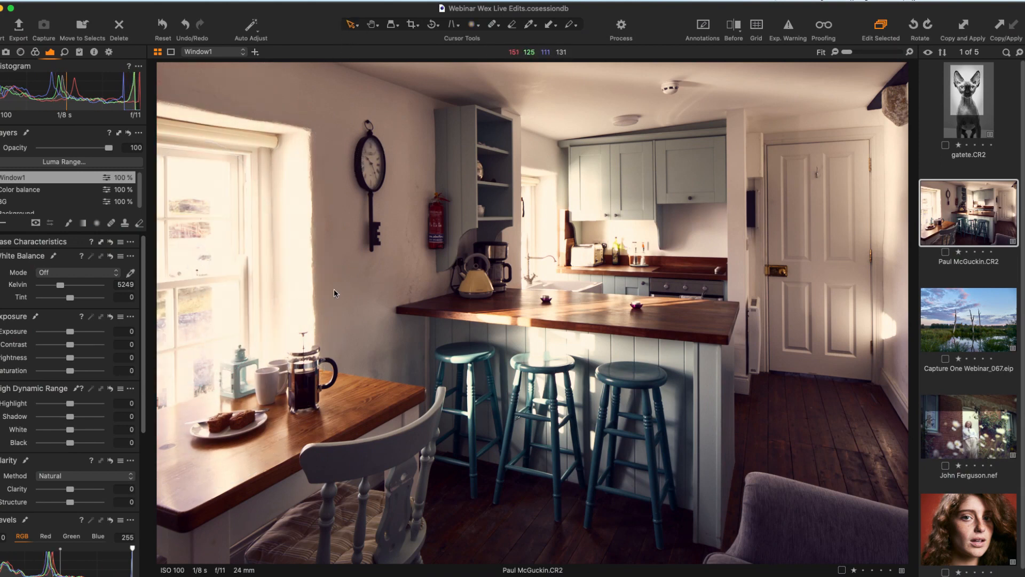
# Step: Brighten the Window1 layer with Exposure 0.5, Brightness 20, High Dynamic Range Shadow 64 and White 8
pyautogui.click(132, 329)
pyautogui.press('Up')
pyautogui.press('Up')
pyautogui.press('Up')
pyautogui.press('Up')
pyautogui.press('Up')
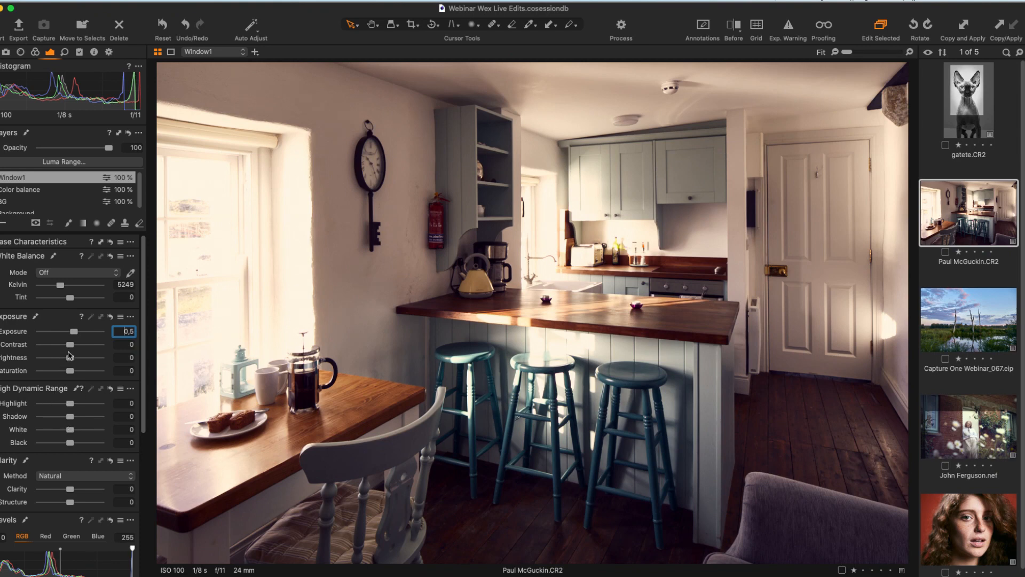
pyautogui.moveTo(69, 356); pyautogui.dragTo(82, 357)
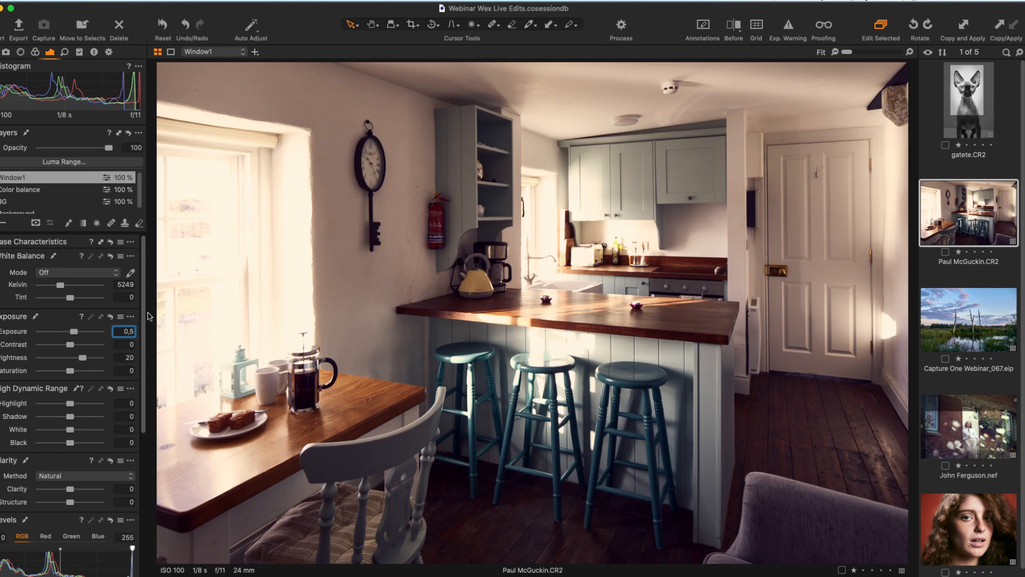
pyautogui.moveTo(70, 416); pyautogui.dragTo(70, 437)
pyautogui.moveTo(71, 433); pyautogui.dragTo(73, 433)
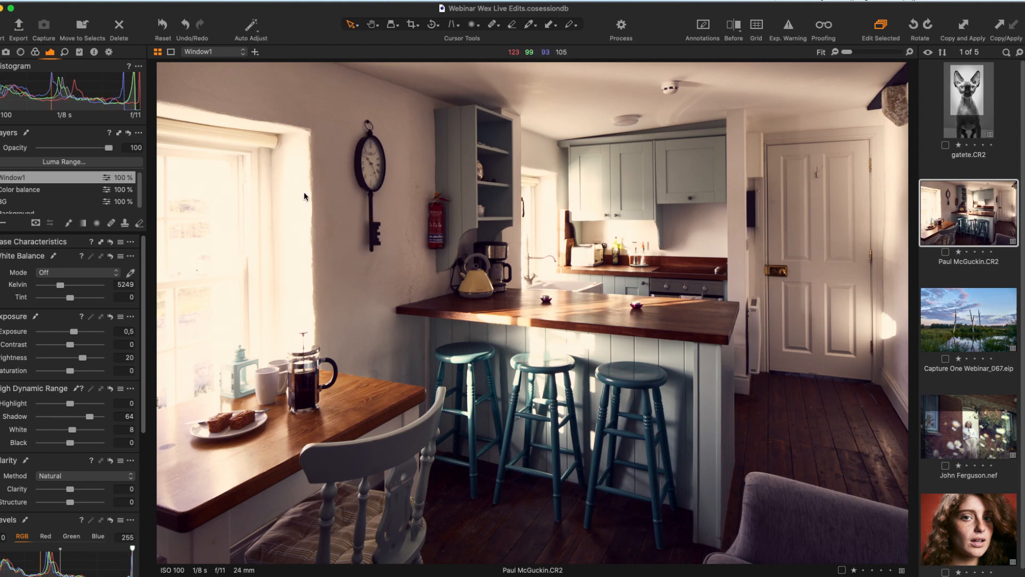
# Step: Give the Window1 layer's highlights a warm yellow-orange tint with the Color Balance wheel
pyautogui.click(35, 52)
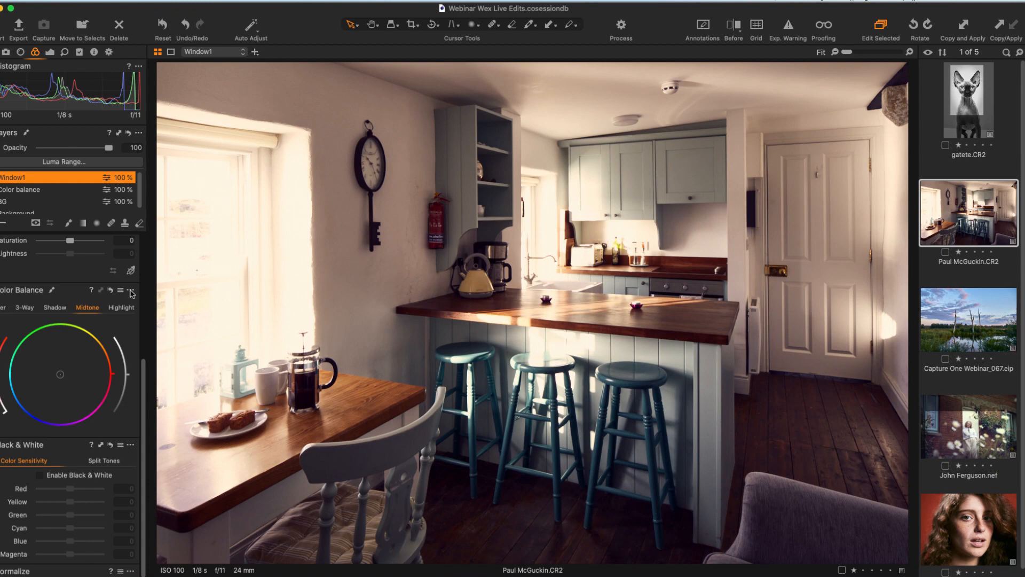
pyautogui.click(118, 308)
pyautogui.click(100, 340)
pyautogui.moveTo(5, 412); pyautogui.dragTo(2, 392)
pyautogui.moveTo(100, 355)
pyautogui.mouseDown()
pyautogui.moveTo(99, 339)
pyautogui.moveTo(116, 348)
pyautogui.moveTo(101, 340)
pyautogui.mouseUp()
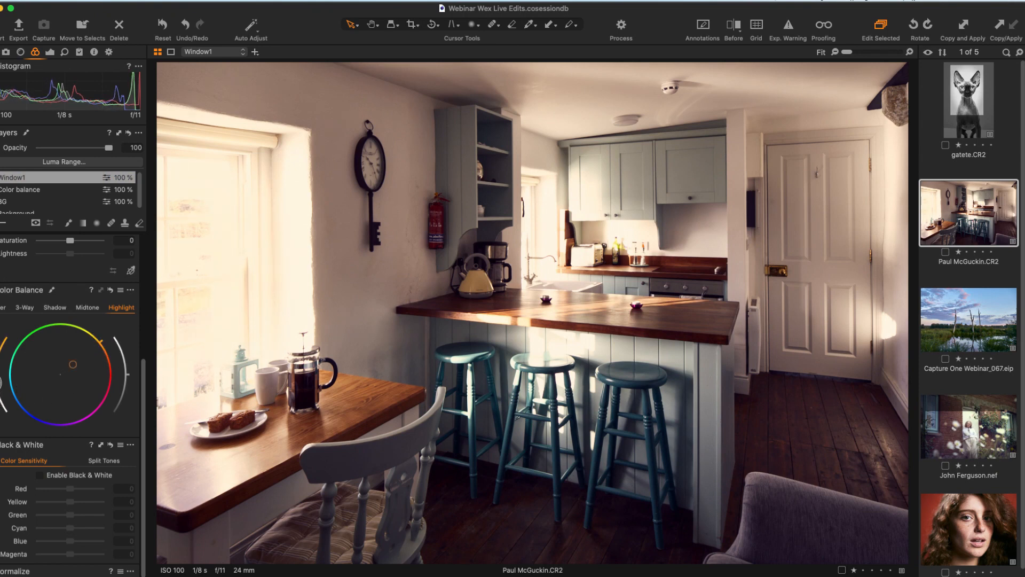
pyautogui.moveTo(1, 384); pyautogui.dragTo(0, 383)
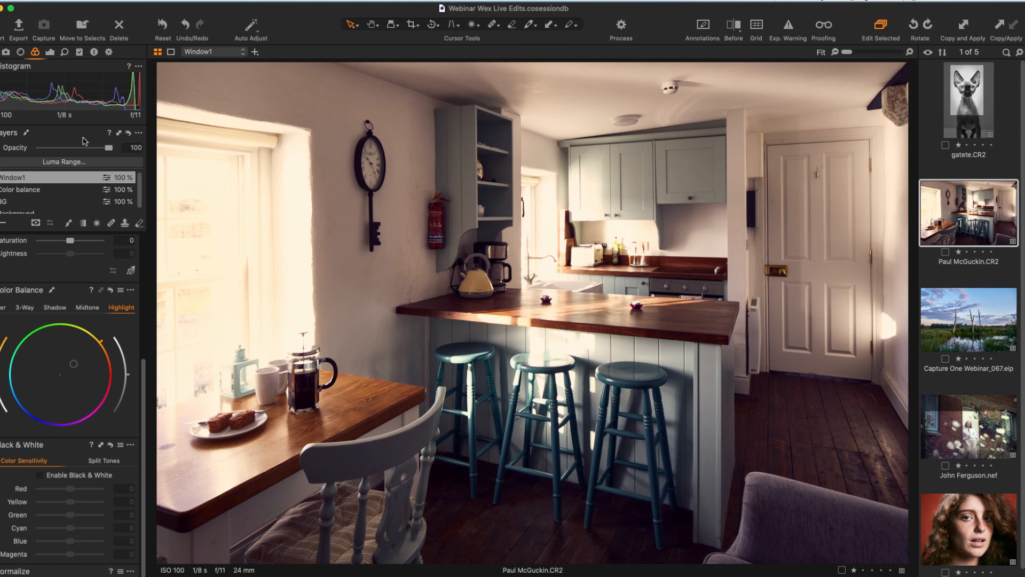
# Step: Reduce the Window1 layer's opacity to 60
pyautogui.moveTo(108, 148); pyautogui.dragTo(81, 149)
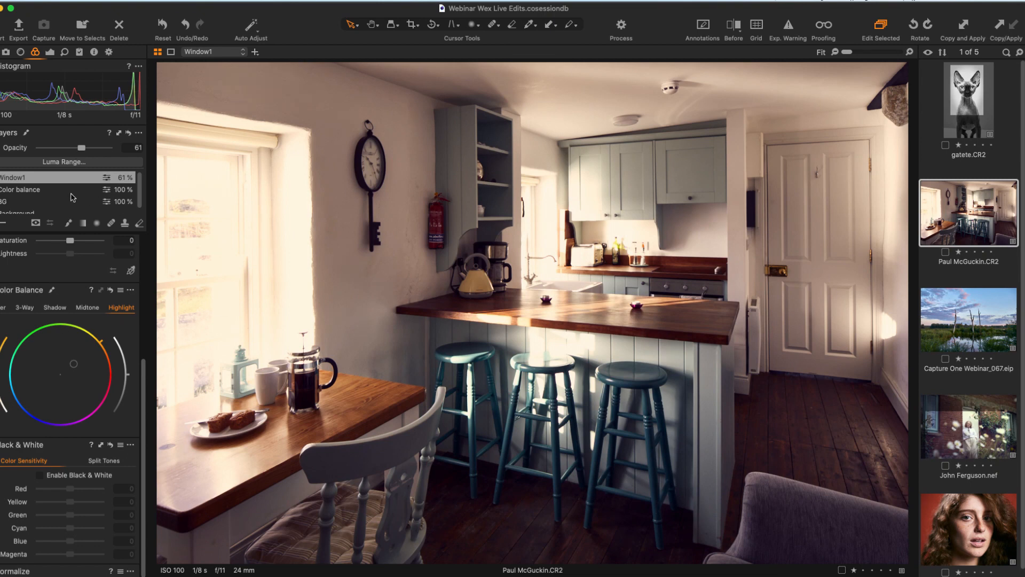
pyautogui.click(80, 147)
pyautogui.moveTo(83, 151); pyautogui.dragTo(80, 150)
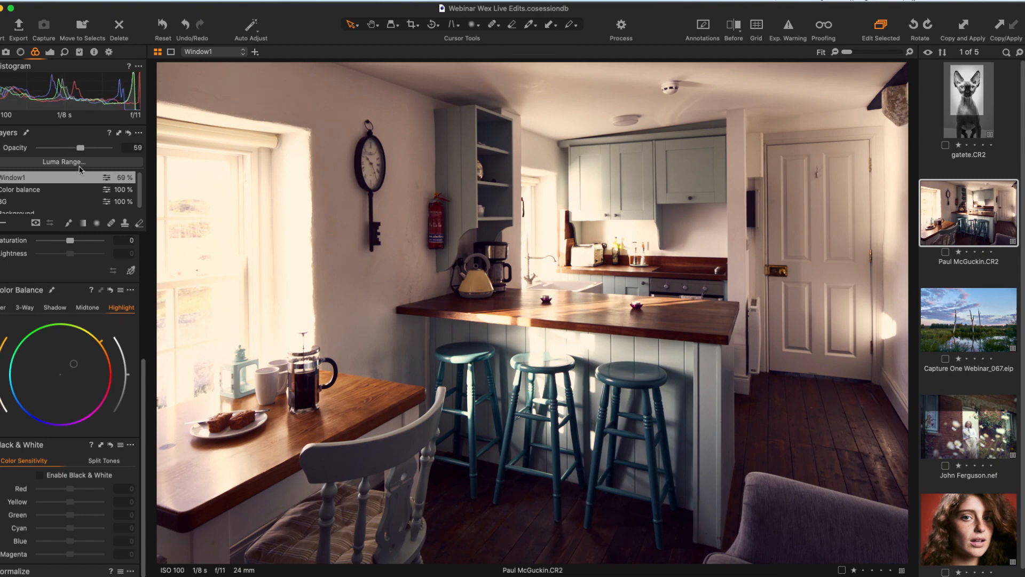
pyautogui.click(81, 149)
pyautogui.moveTo(81, 151); pyautogui.dragTo(82, 151)
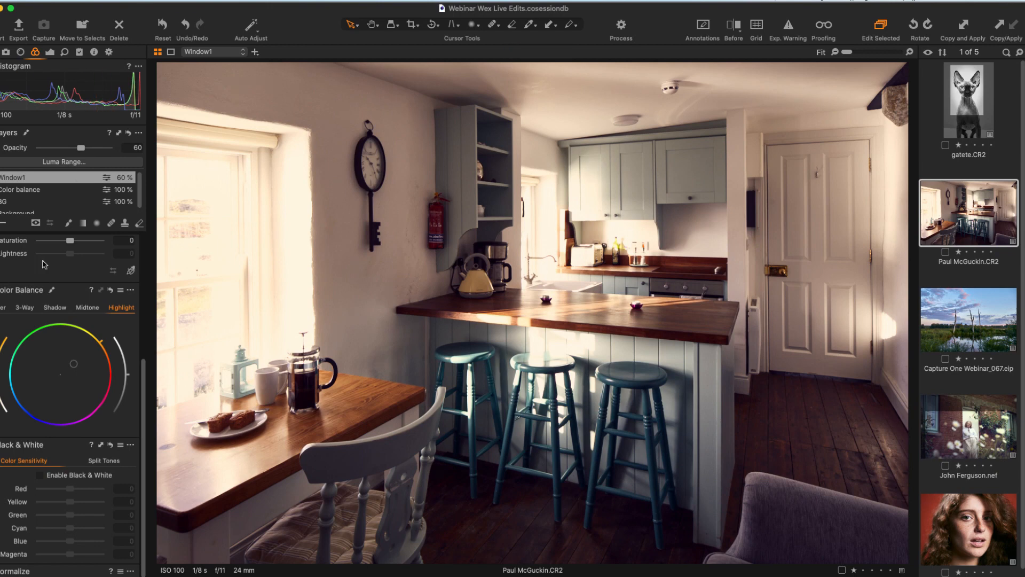
# Step: Start adding another adjustment layer above Window1
pyautogui.click(2, 223)
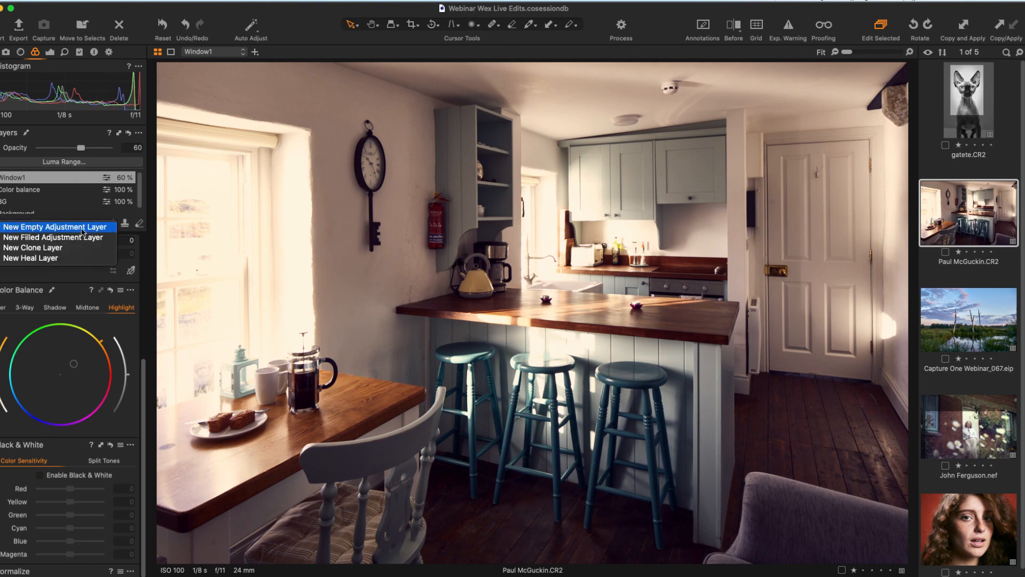
# Step: Add an empty adjustment layer and name it Window2
pyautogui.click(13, 224)
pyautogui.doubleClick(22, 174)
pyautogui.write('Window2')
pyautogui.press('Return')
# Step: Draw an elliptical radial gradient mask over the small kitchen window behind the counter
pyautogui.click(96, 223)
pyautogui.moveTo(539, 230); pyautogui.dragTo(579, 287)
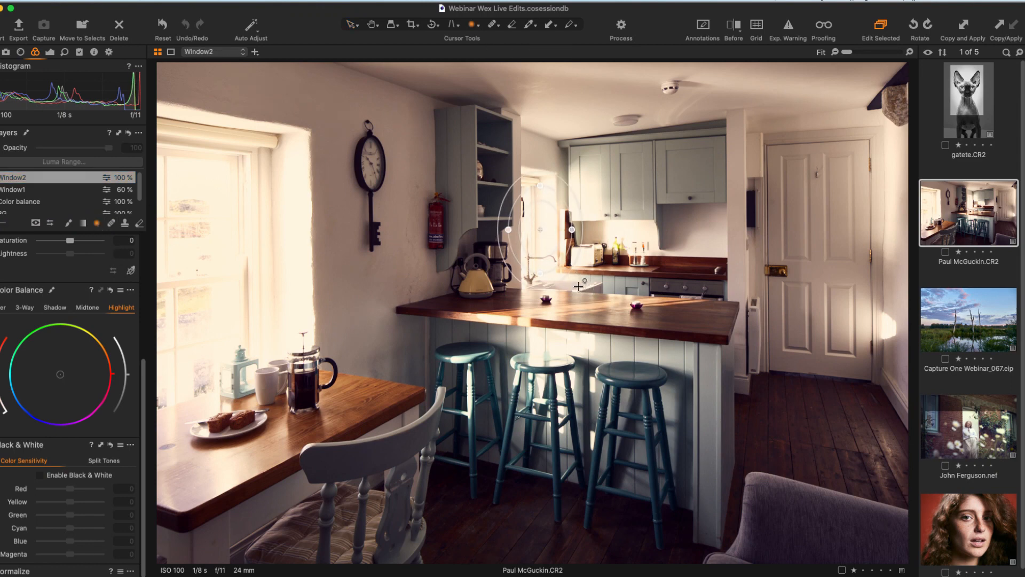
pyautogui.moveTo(545, 255)
pyautogui.mouseDown()
pyautogui.moveTo(539, 240)
pyautogui.moveTo(553, 241)
pyautogui.moveTo(555, 221)
pyautogui.moveTo(549, 238)
pyautogui.mouseUp()
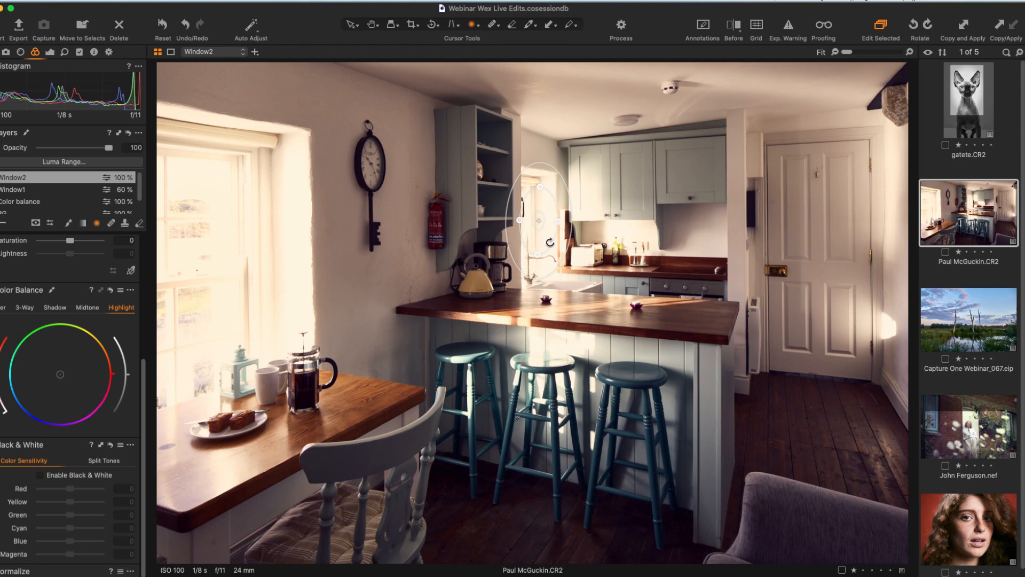
# Step: Invert the Window2 radial mask and fit its ellipse around the small kitchen window
pyautogui.press('m')
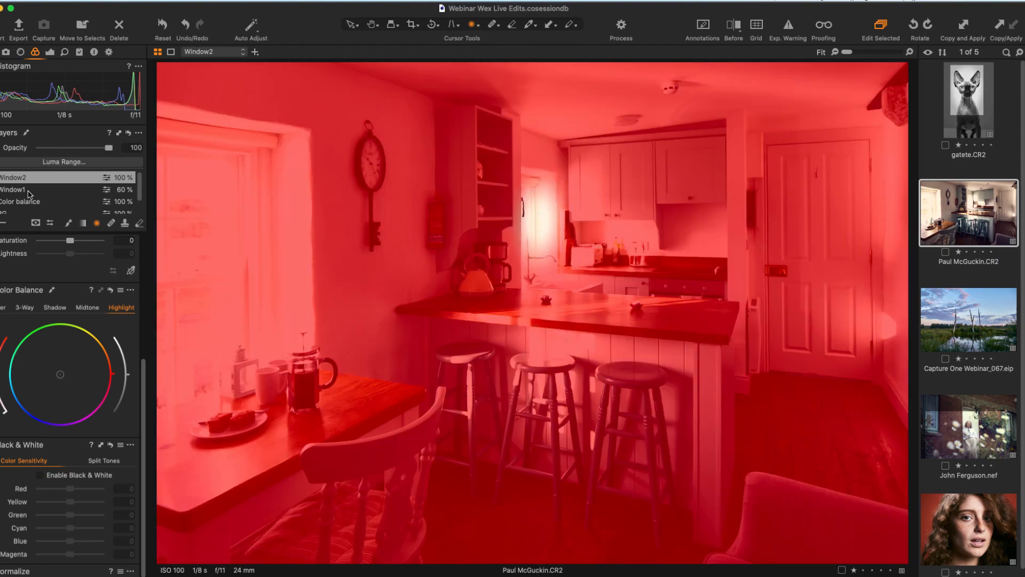
pyautogui.rightClick(3, 180)
pyautogui.click(32, 190)
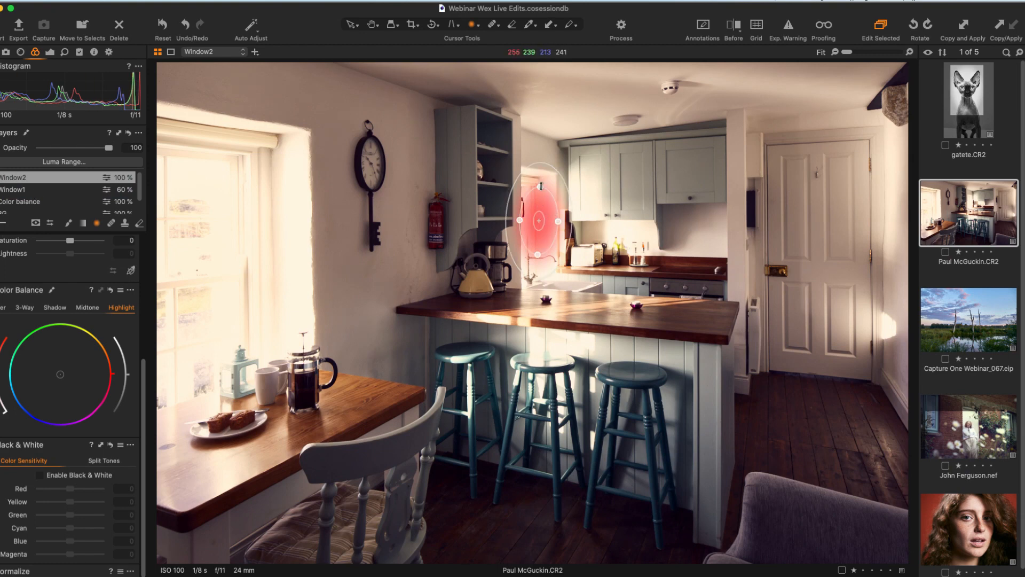
pyautogui.moveTo(545, 227); pyautogui.dragTo(577, 258)
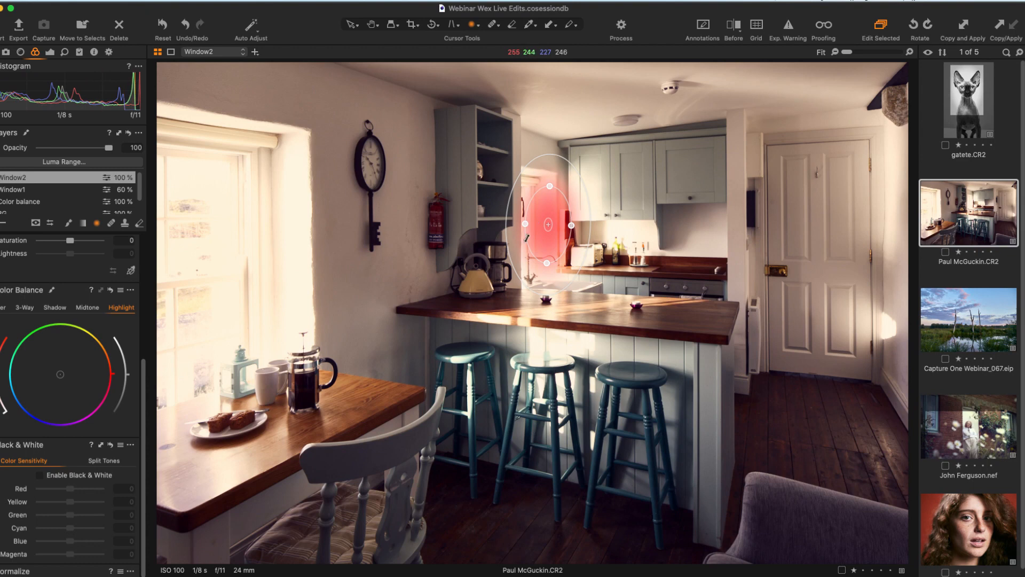
pyautogui.moveTo(545, 245); pyautogui.dragTo(548, 269)
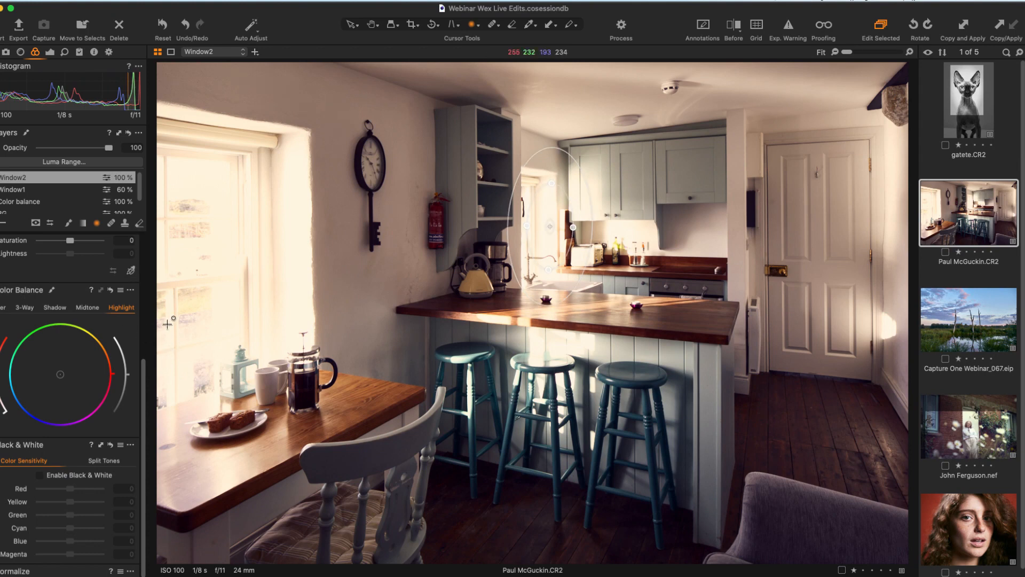
# Step: Set the Window2 layer's exposure to 0.6 and its brightness to 14
pyautogui.scroll(5, 144, 307)
pyautogui.press('v')
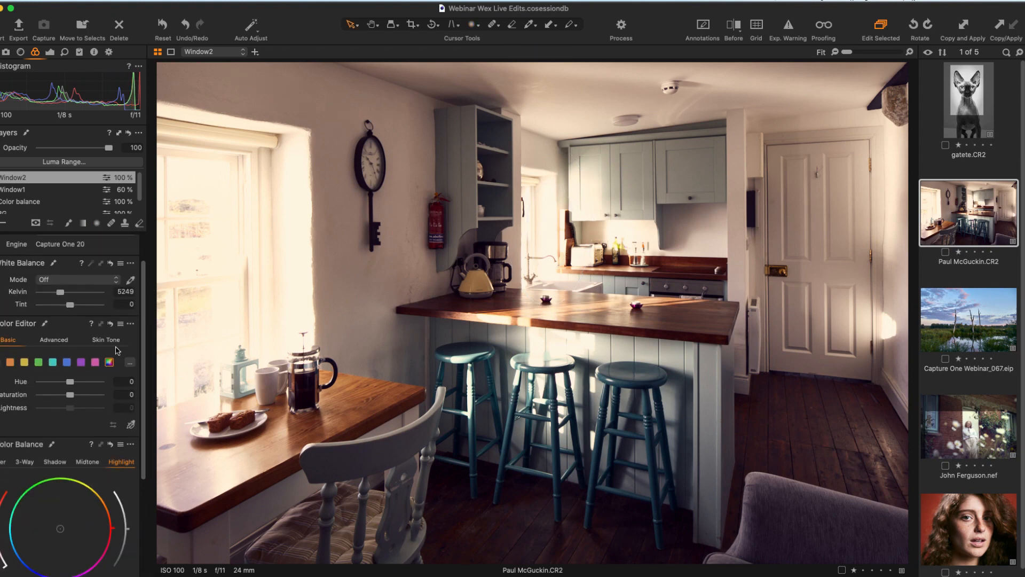
pyautogui.click(50, 51)
pyautogui.click(124, 331)
pyautogui.write(',2')
pyautogui.press('Return')
pyautogui.press('Up')
pyautogui.press('Up')
pyautogui.click(124, 358)
pyautogui.moveTo(71, 358); pyautogui.dragTo(76, 358)
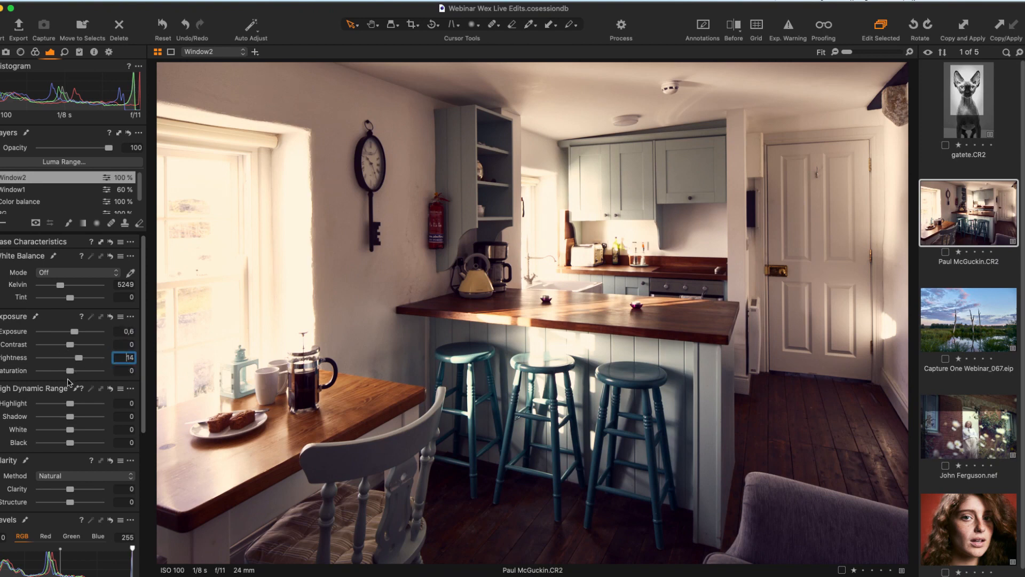
# Step: Shift the Window2 layer's highlights toward a warm orange with the Color Balance wheel
pyautogui.click(34, 52)
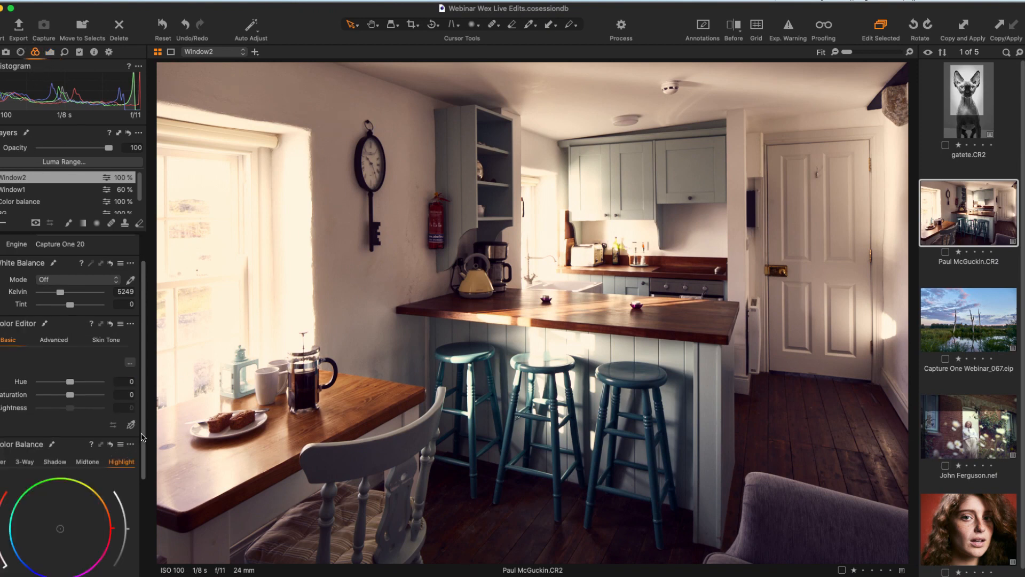
pyautogui.scroll(-3, 140, 439)
pyautogui.click(105, 451)
pyautogui.moveTo(2, 497); pyautogui.dragTo(1, 496)
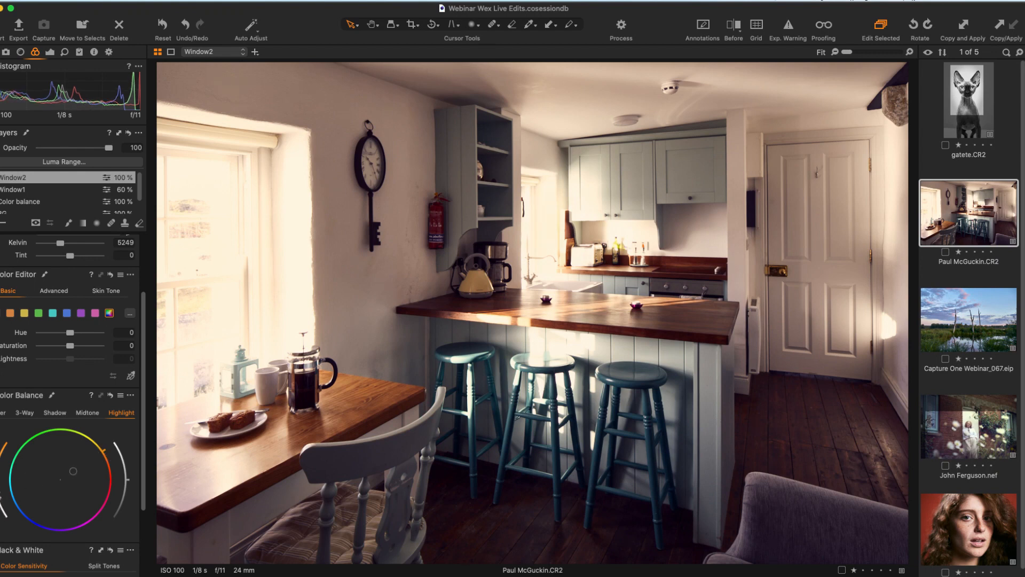
# Step: Set the opacity of the Window2 layer to 60 and of the Window1 layer to 52
pyautogui.click(107, 149)
pyautogui.moveTo(106, 149); pyautogui.dragTo(77, 155)
pyautogui.click(2, 189)
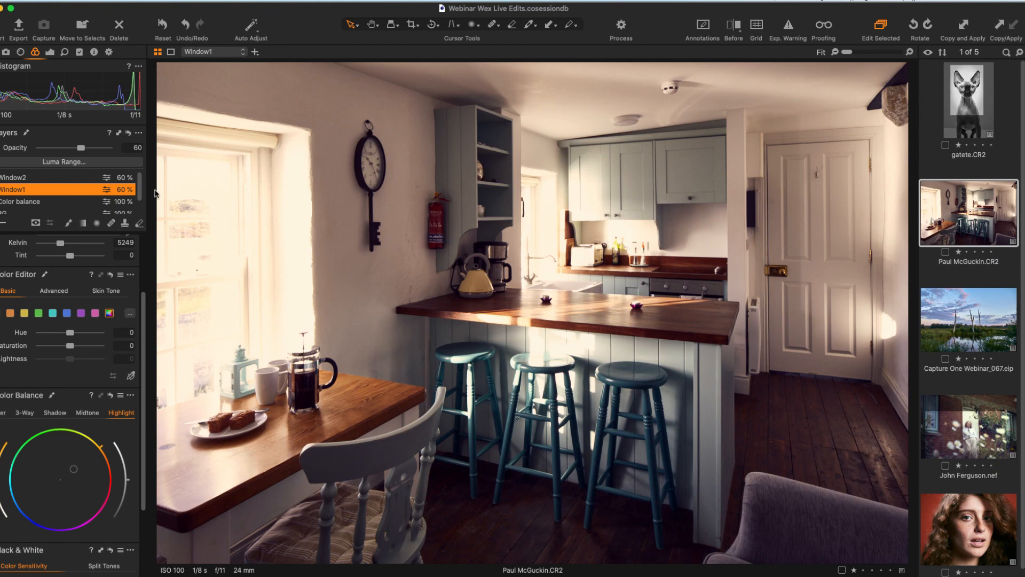
pyautogui.moveTo(81, 147); pyautogui.dragTo(76, 150)
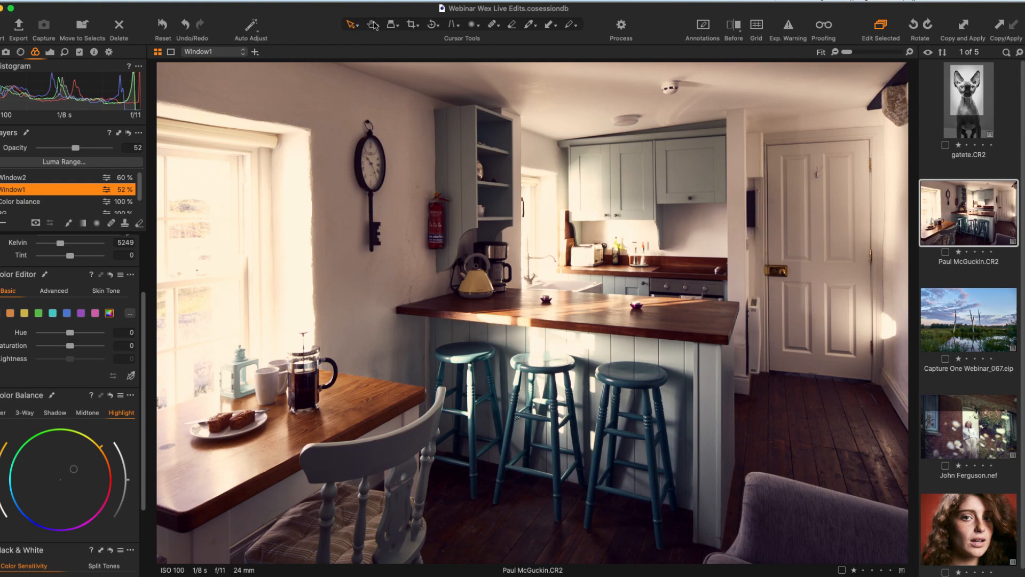
# Step: Inspect the sunlit bar stools and the table with the cake plate at 100% zoom
pyautogui.click(549, 356)
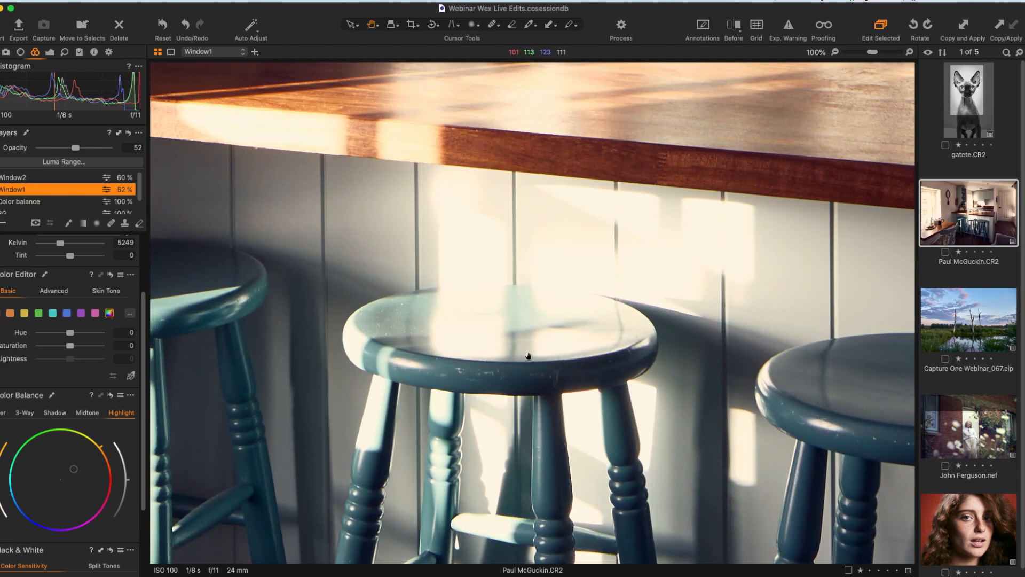
pyautogui.click(375, 254)
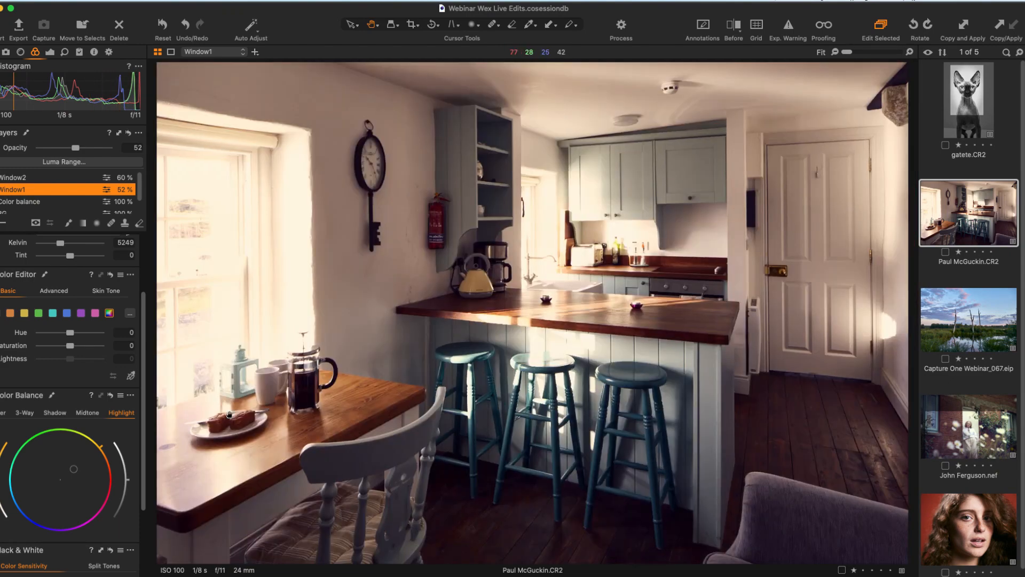
pyautogui.click(218, 409)
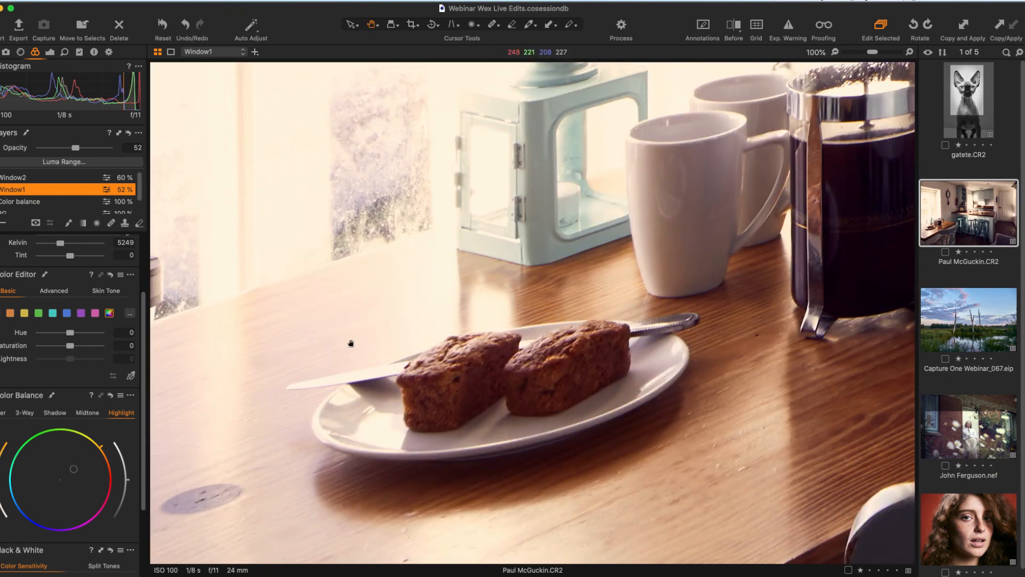
pyautogui.moveTo(401, 305); pyautogui.dragTo(403, 282)
pyautogui.click(402, 282)
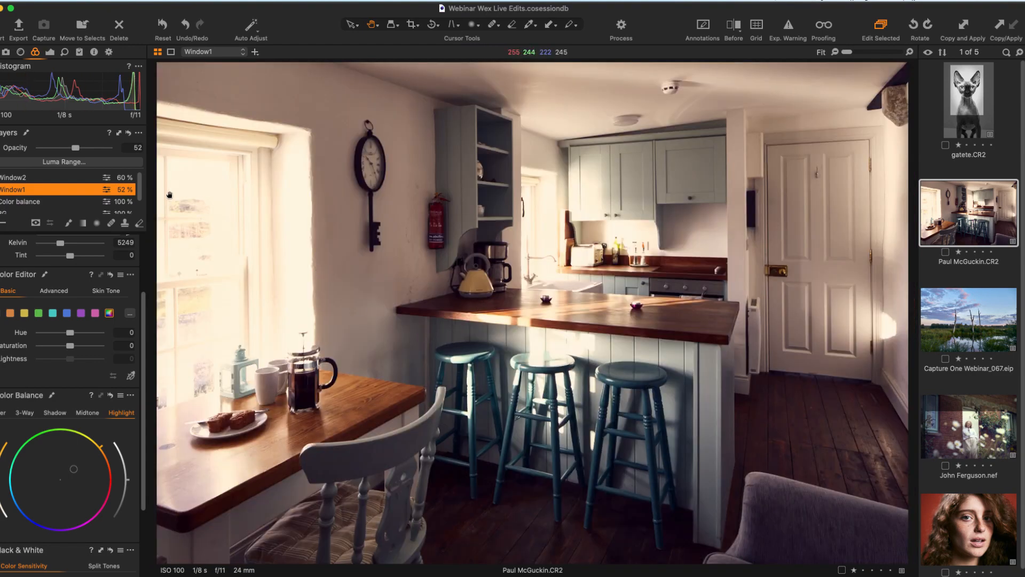
# Step: Try a High Dynamic Range highlight value of -44 on the BG layer, and reset it to 0
pyautogui.click(48, 213)
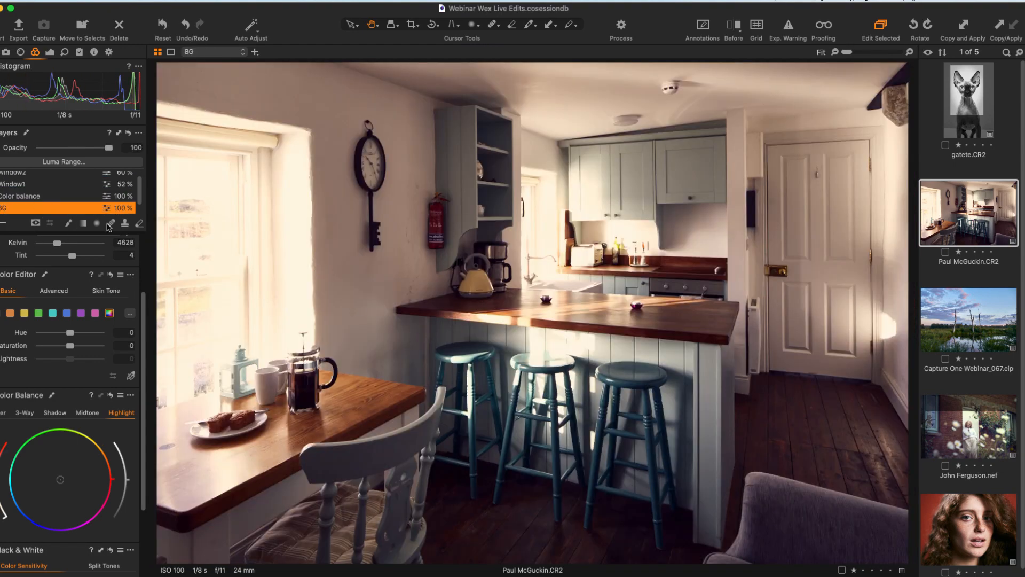
pyautogui.click(49, 52)
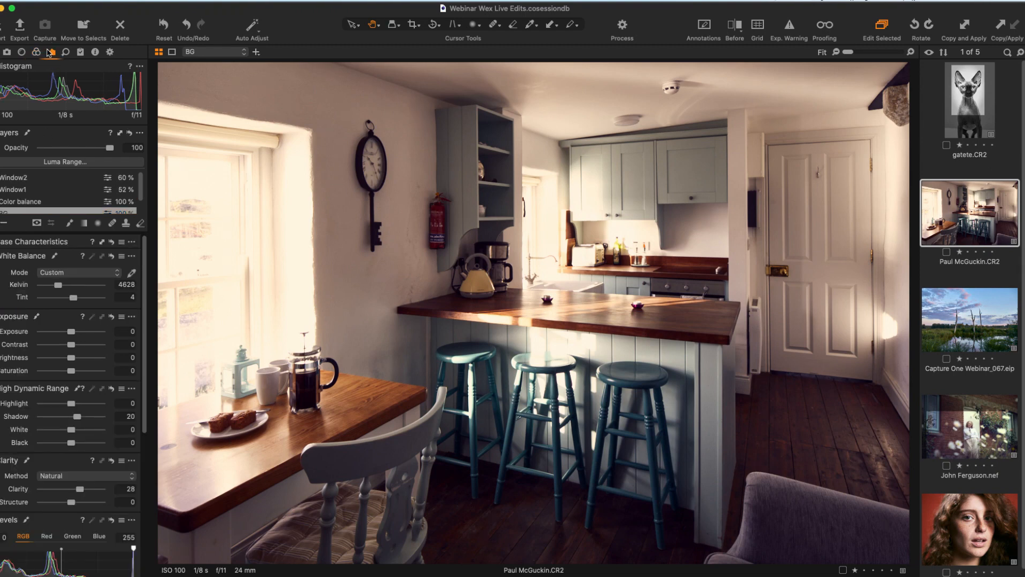
pyautogui.click(58, 405)
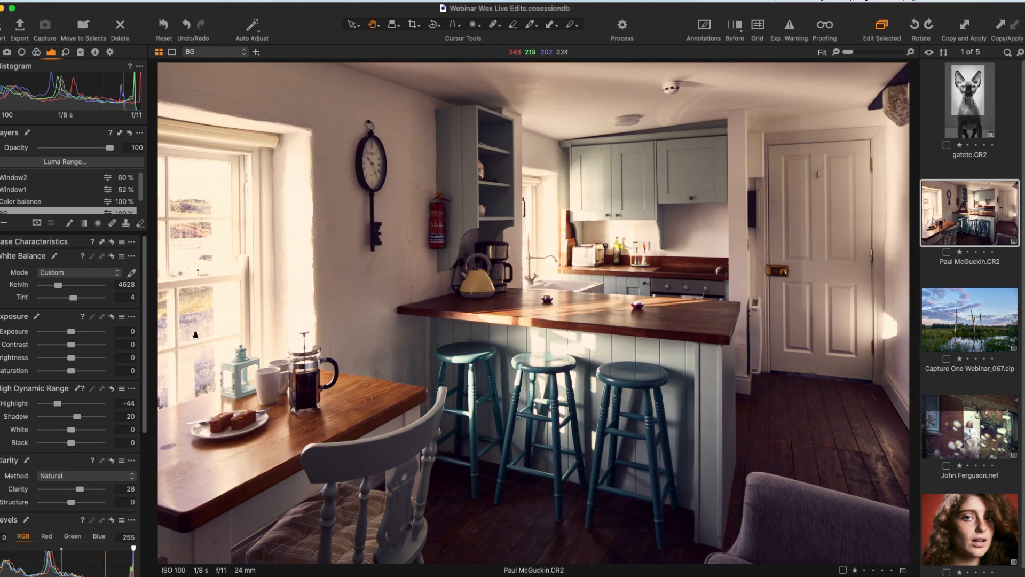
pyautogui.click(122, 404)
pyautogui.write('0')
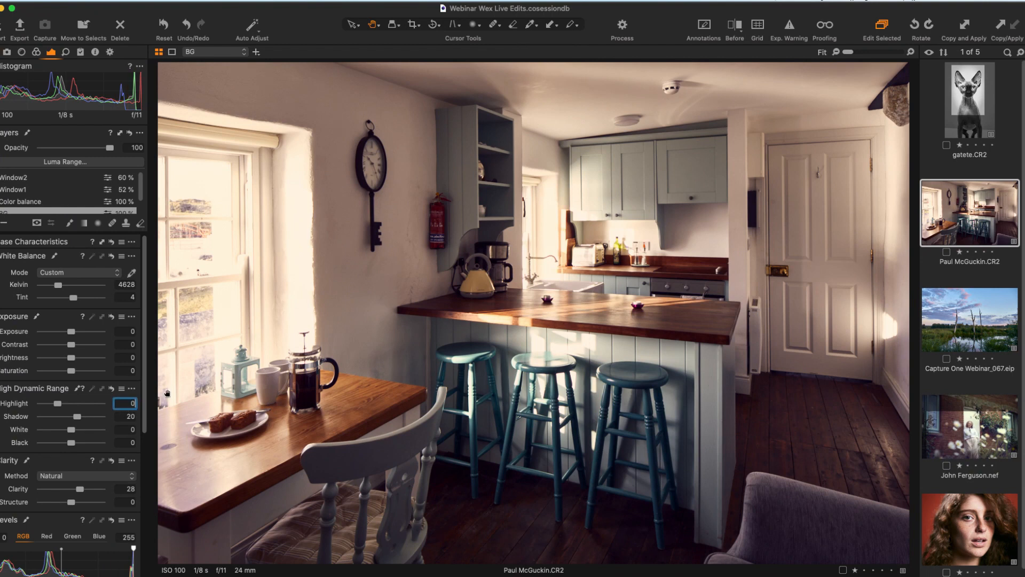
pyautogui.press('Return')
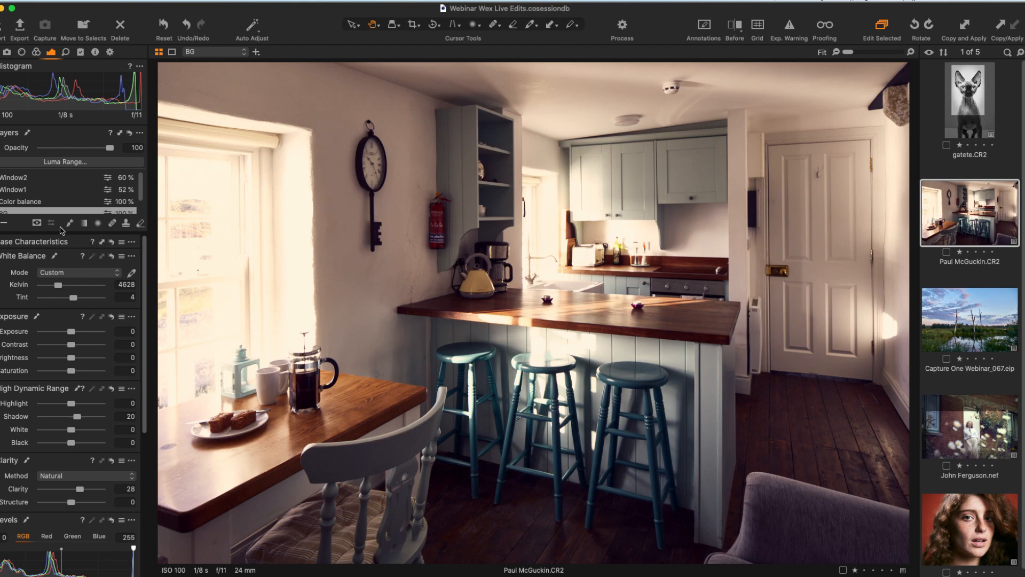
# Step: Add a filled adjustment layer and name it "Recover highlights"
pyautogui.click(2, 222)
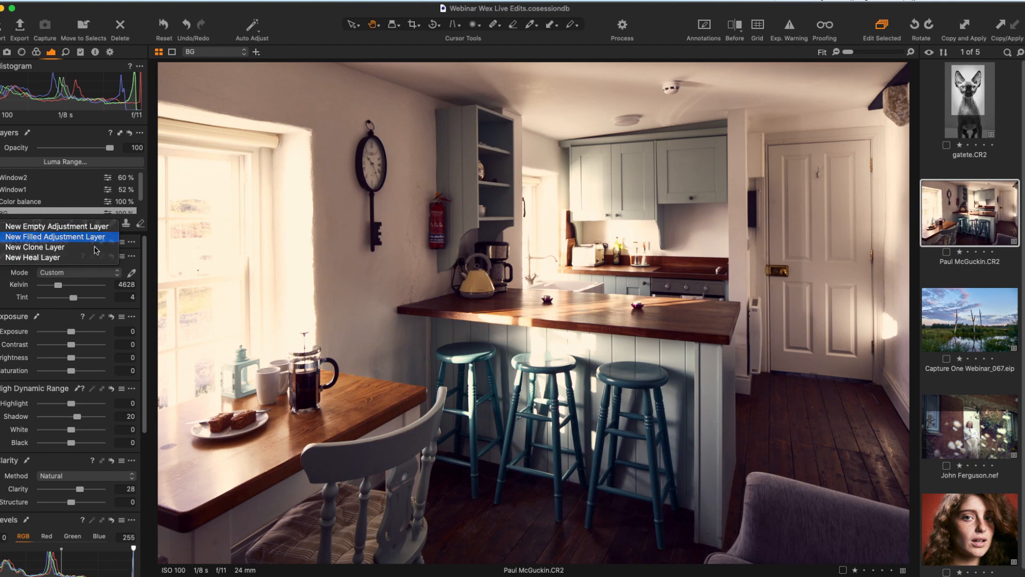
pyautogui.click(47, 239)
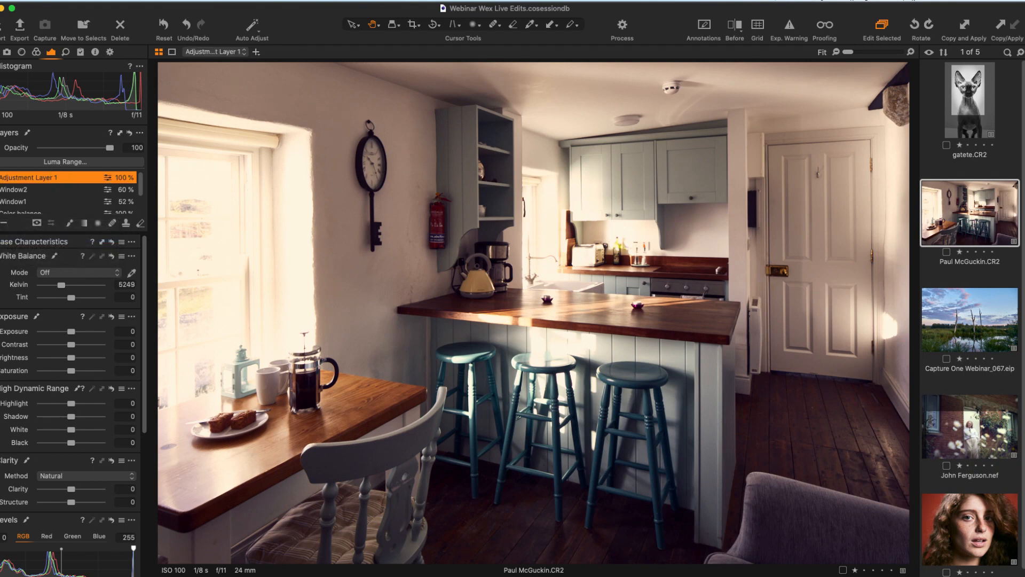
pyautogui.click(40, 171)
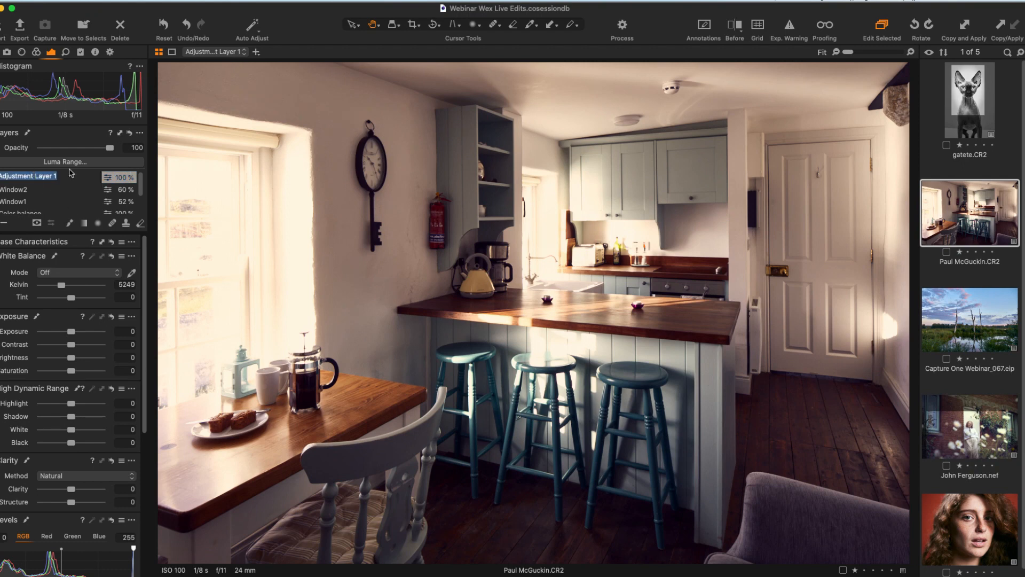
pyautogui.press('BackSpace')
pyautogui.write('Recover highlights')
pyautogui.press('Return')
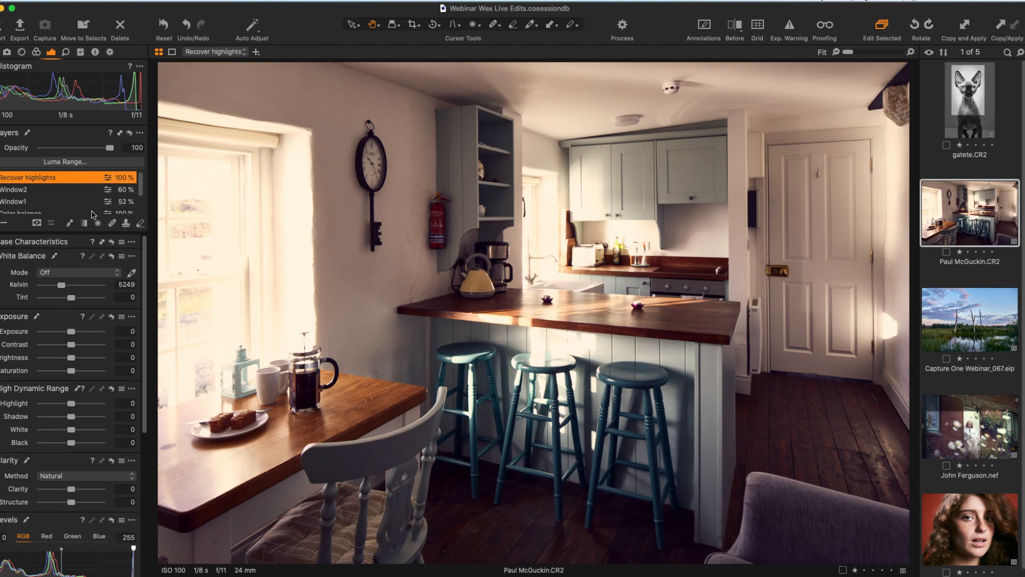
# Step: Set the Recover highlights layer's High Dynamic Range highlight to -71 and white to -68
pyautogui.press('m')
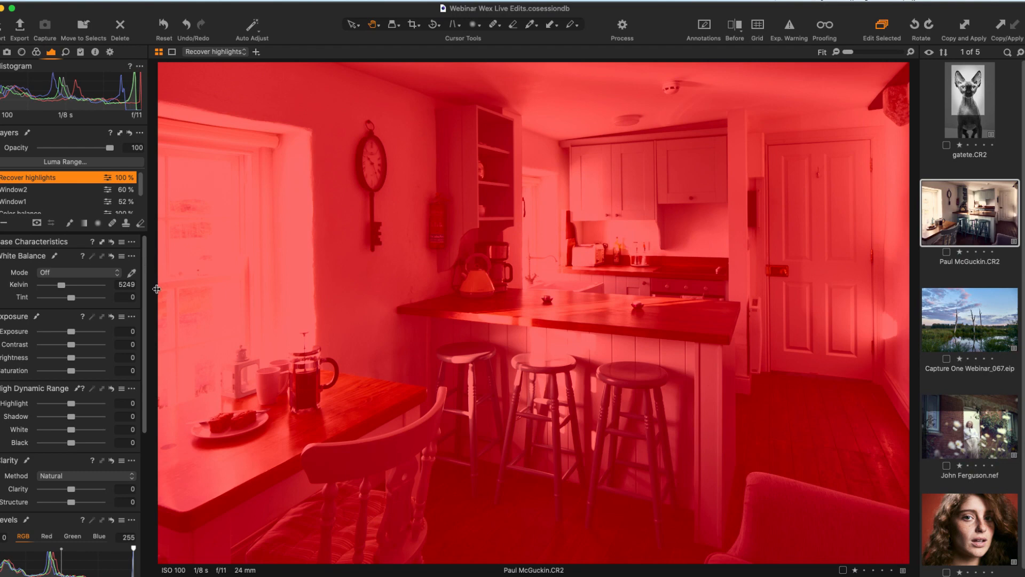
pyautogui.press('m')
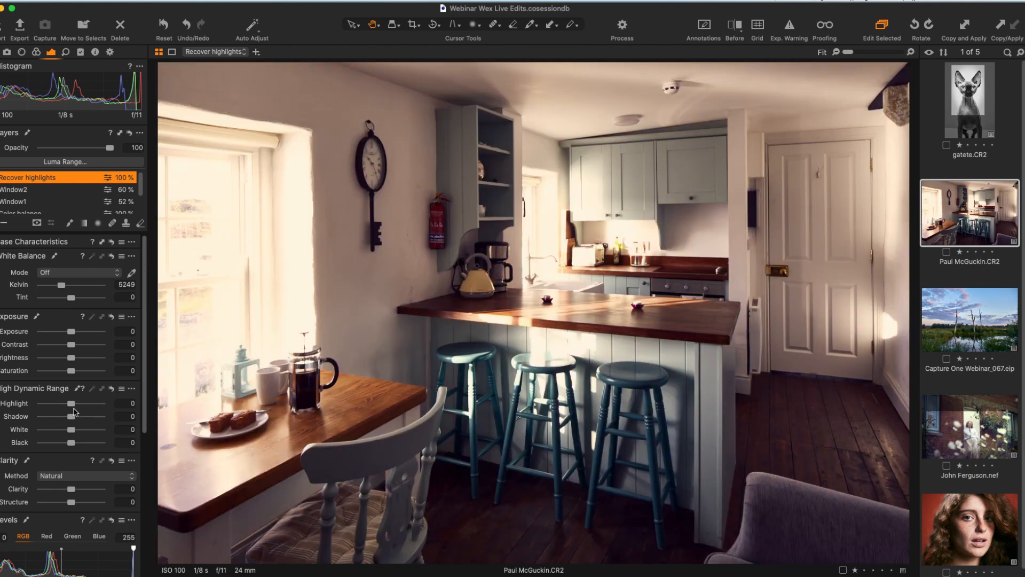
pyautogui.moveTo(72, 406); pyautogui.dragTo(40, 404)
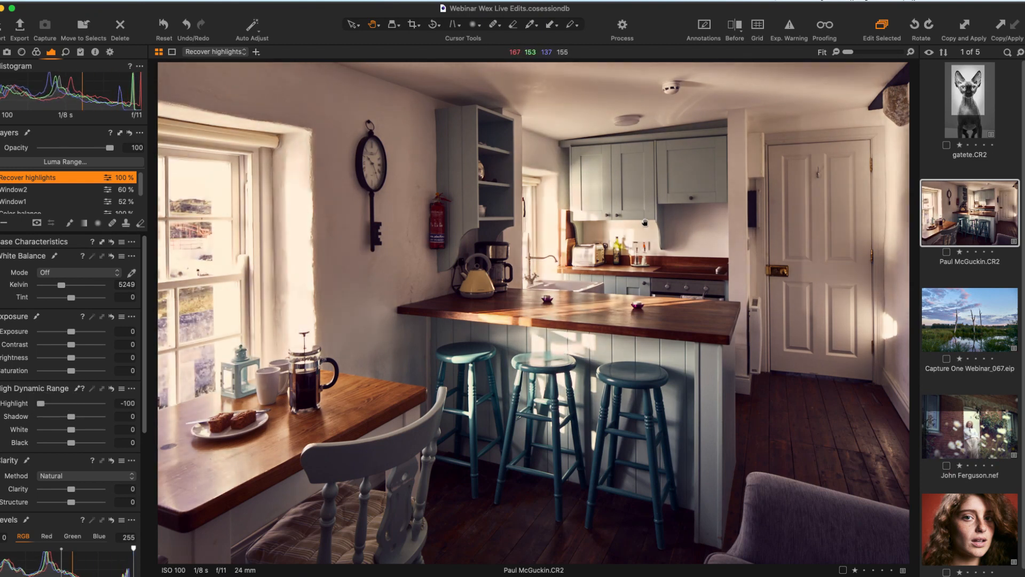
pyautogui.moveTo(38, 401); pyautogui.dragTo(49, 432)
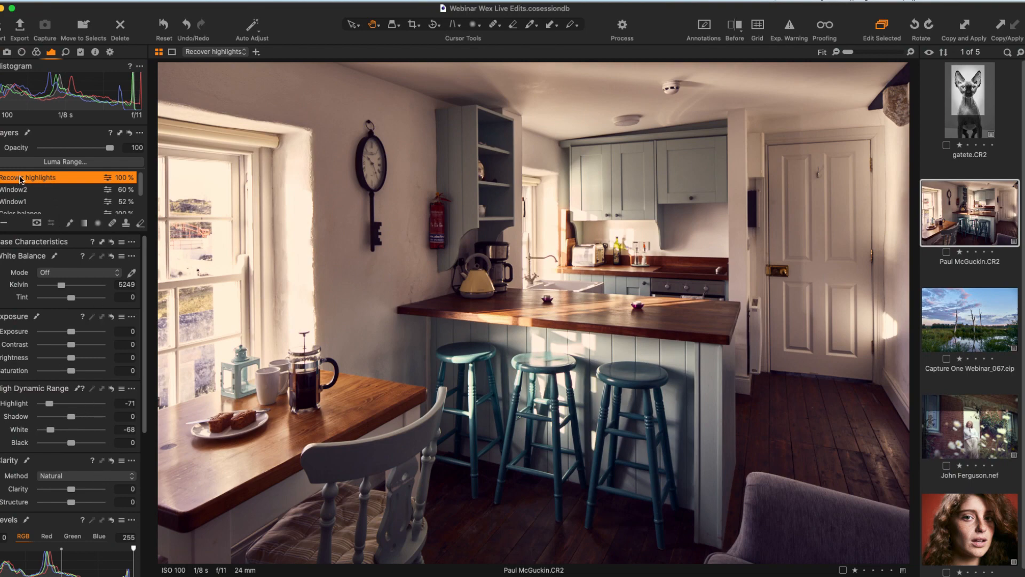
# Step: Invert the filled mask of the Recover highlights layer
pyautogui.press('m')
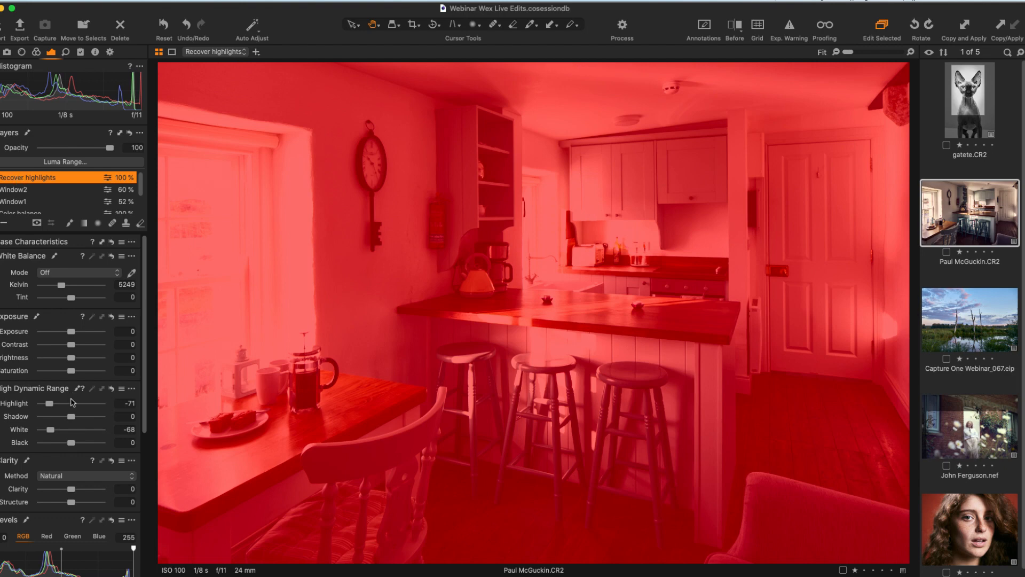
pyautogui.rightClick(17, 180)
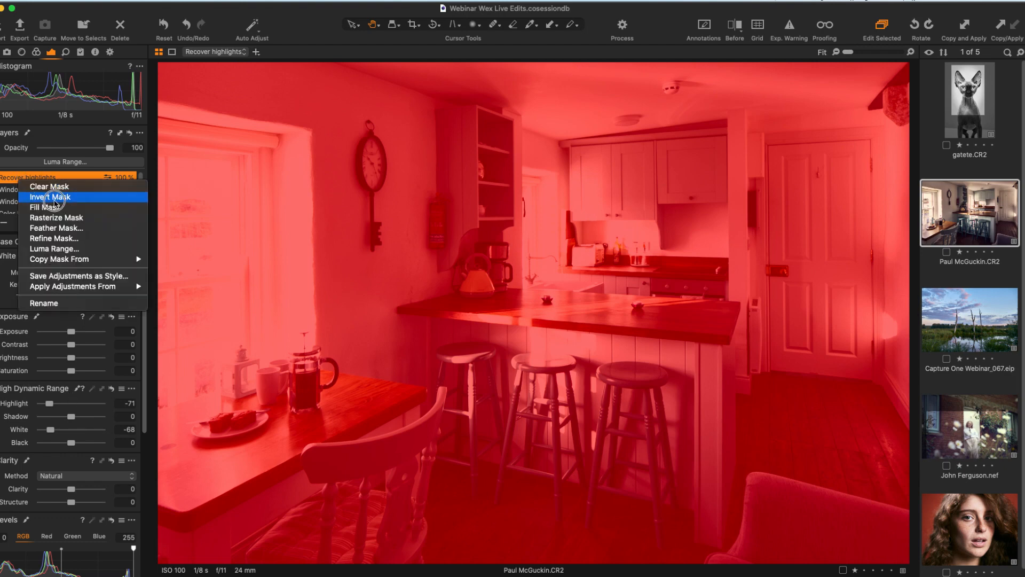
pyautogui.click(42, 193)
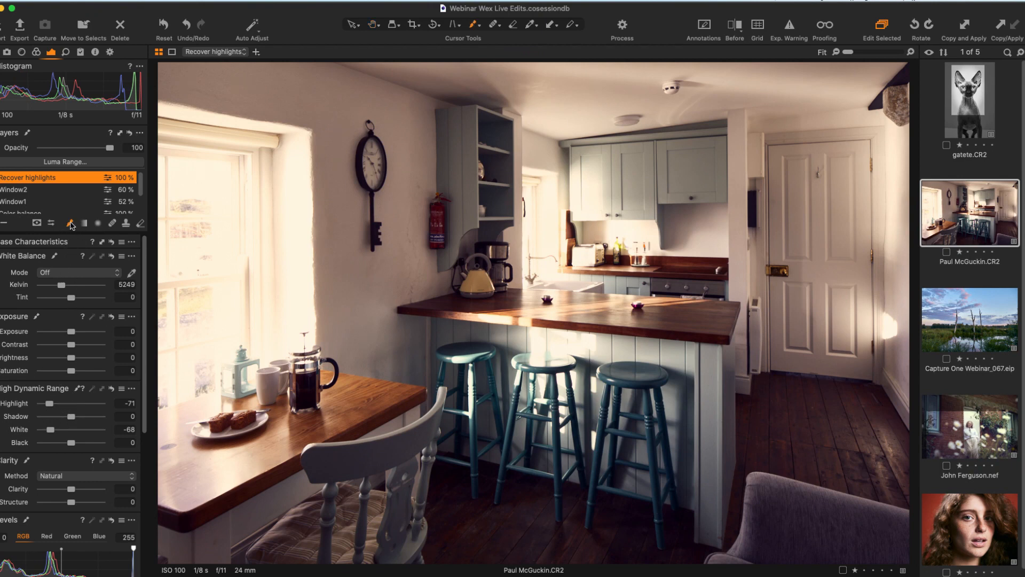
# Step: Set the mask brush's flow to 16 for painting on the Recover highlights layer
pyautogui.rightClick(482, 299)
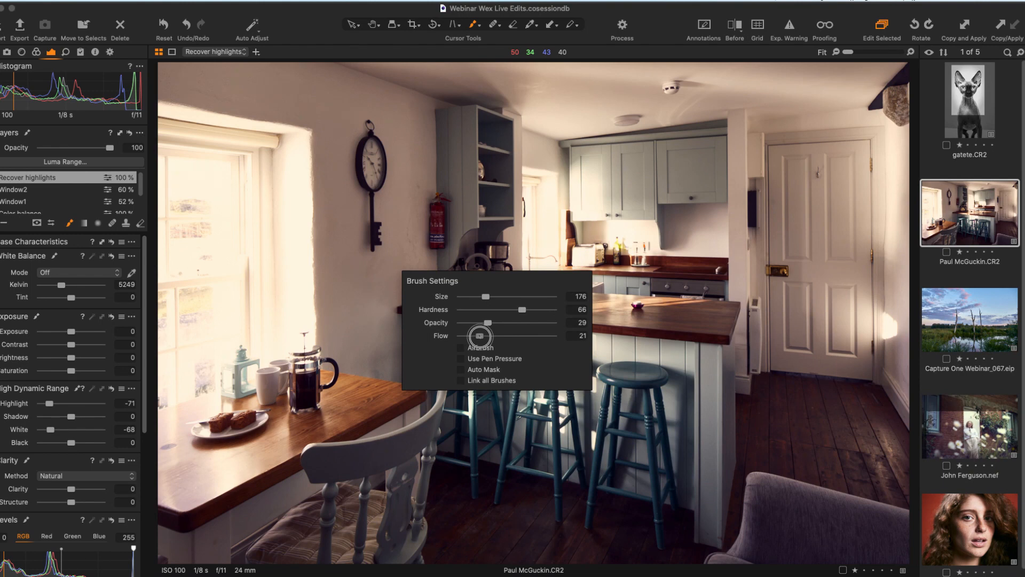
pyautogui.click(434, 401)
pyautogui.rightClick(496, 328)
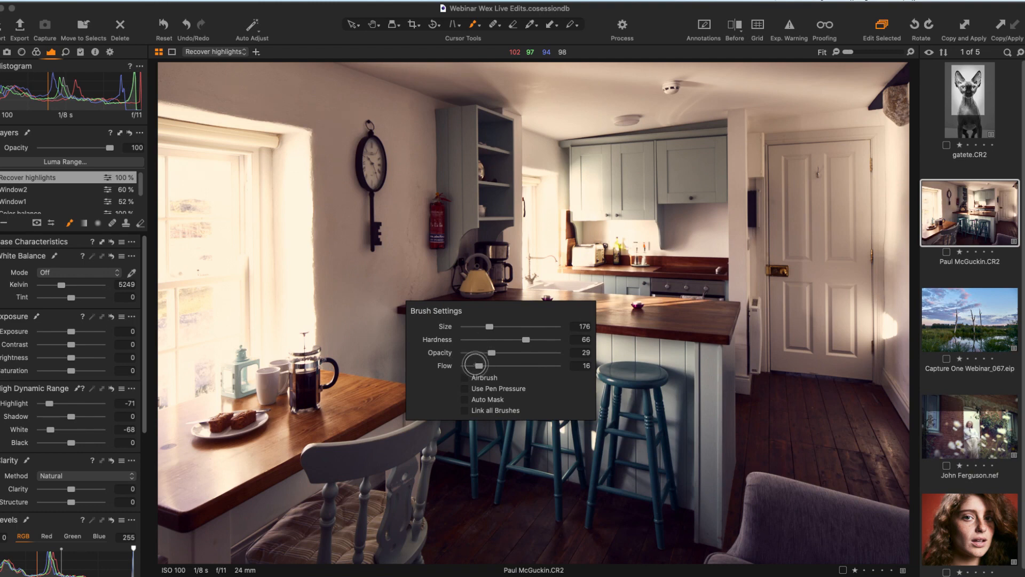
pyautogui.click(510, 271)
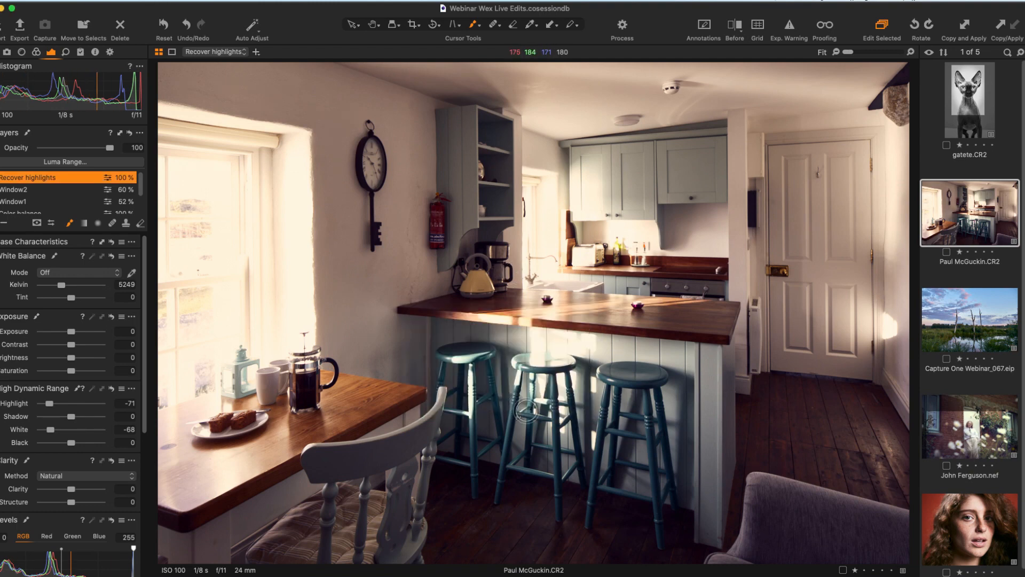
# Step: Paint the Recover highlights mask over the sunlit patches of the kitchen counter's wooden worktop, checking the coverage with the mask overlay
pyautogui.moveTo(855, 53); pyautogui.dragTo(861, 54)
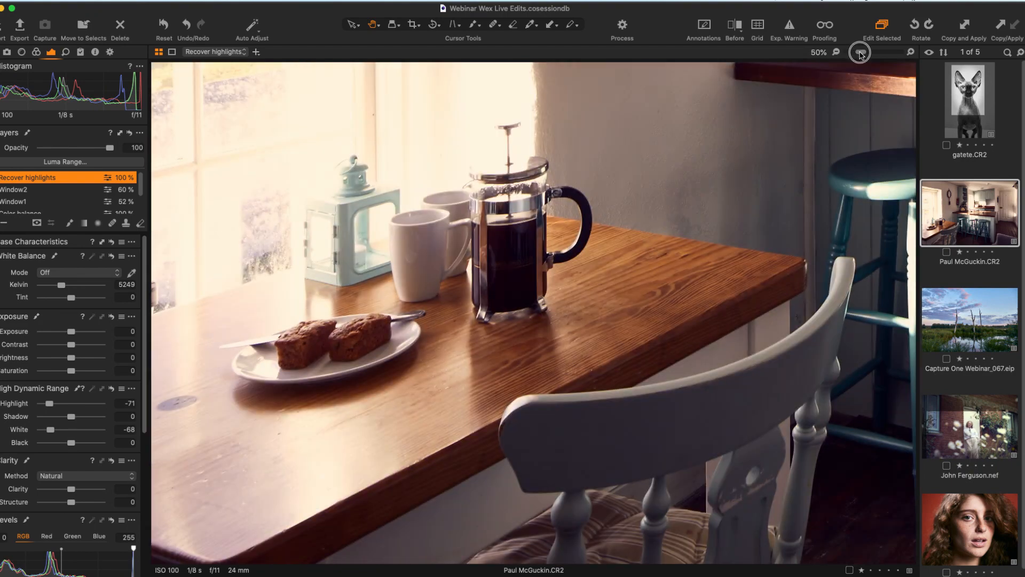
pyautogui.moveTo(438, 314); pyautogui.dragTo(140, 356)
pyautogui.moveTo(702, 322); pyautogui.dragTo(368, 334)
pyautogui.moveTo(499, 337); pyautogui.dragTo(556, 347)
pyautogui.moveTo(502, 281); pyautogui.dragTo(453, 371)
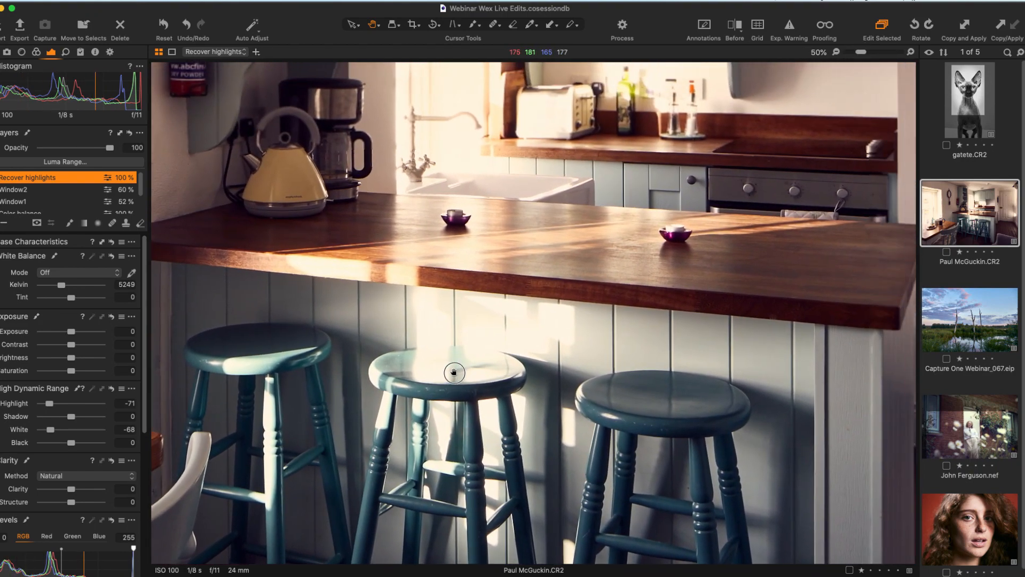
pyautogui.click(71, 223)
pyautogui.rightClick(478, 258)
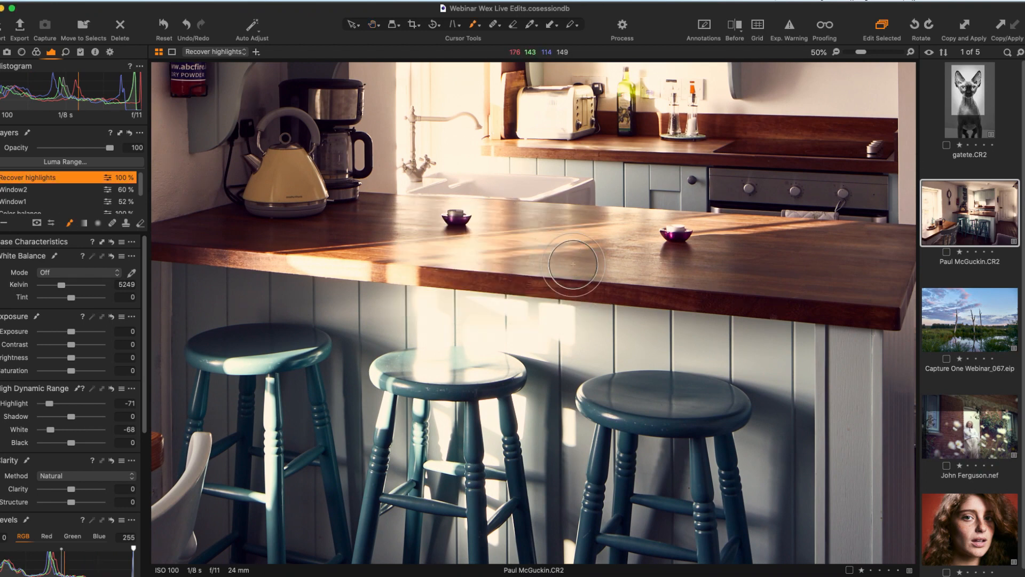
pyautogui.moveTo(441, 261)
pyautogui.mouseDown()
pyautogui.moveTo(376, 270)
pyautogui.moveTo(546, 250)
pyautogui.mouseUp()
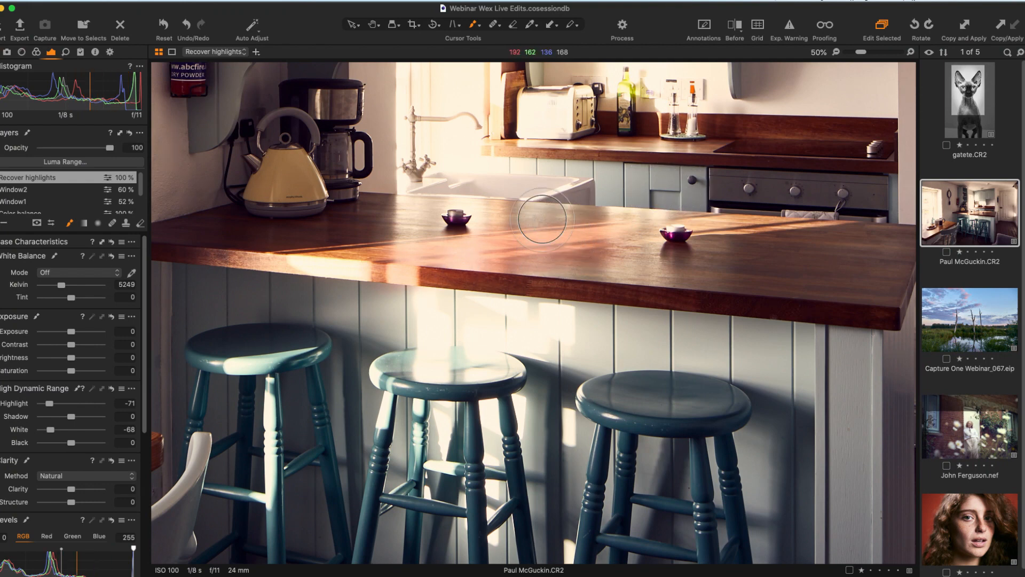
pyautogui.press('super+z')
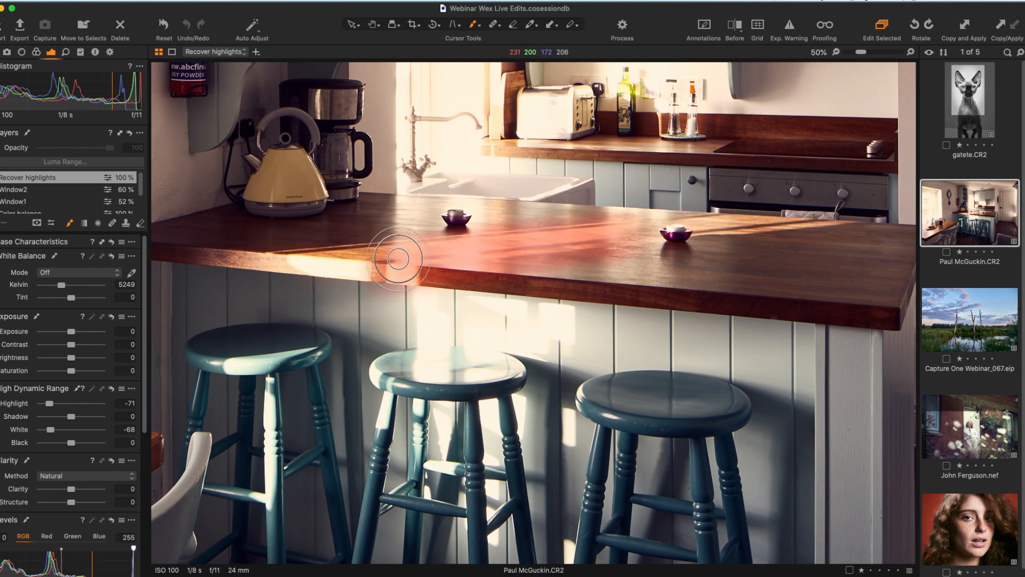
pyautogui.press('super+shift+z')
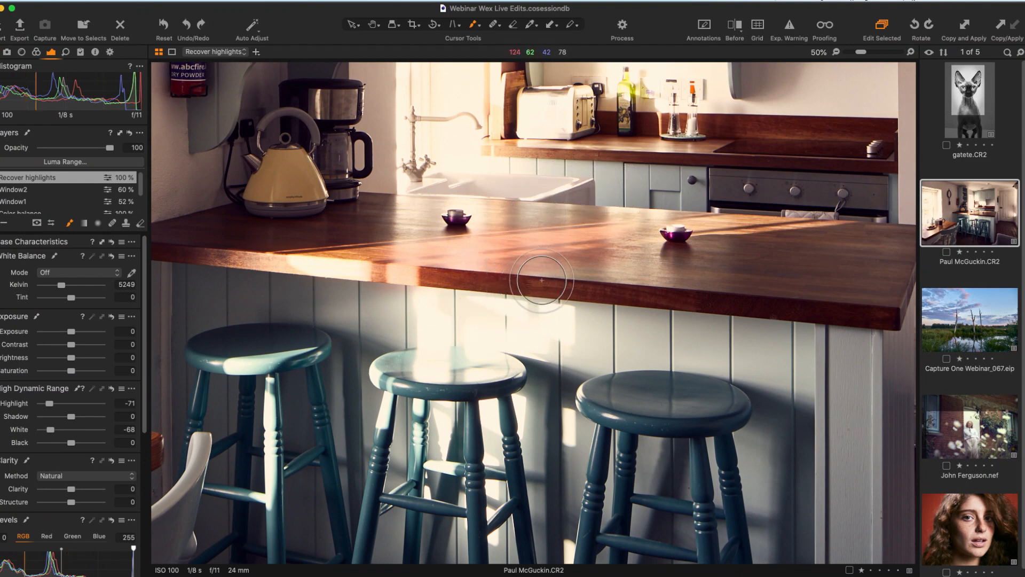
pyautogui.press('m')
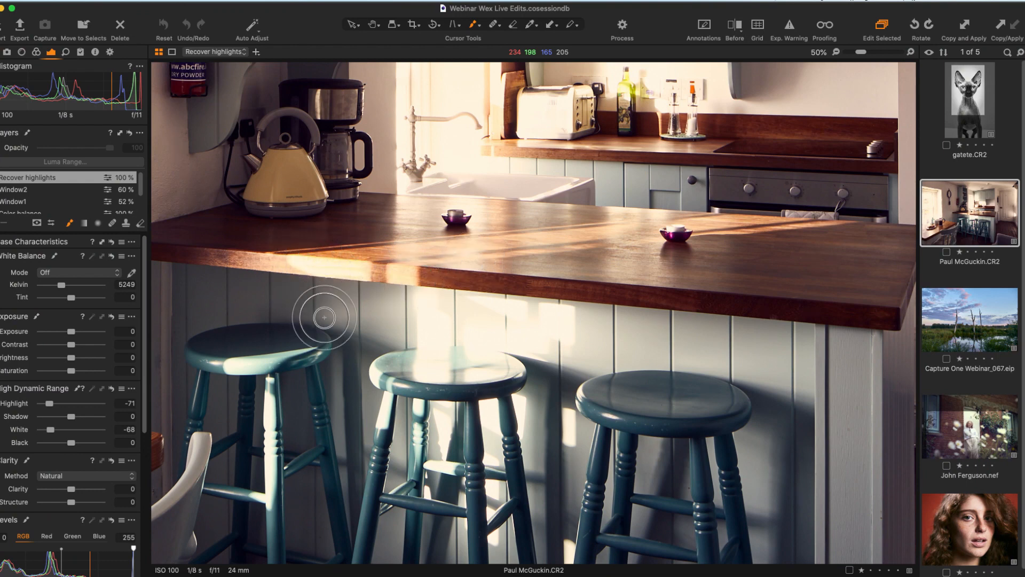
# Step: Paint the Recover highlights mask over the sunlit panelling beneath the worktop and around the middle stool's seat
pyautogui.rightClick(456, 250)
pyautogui.moveTo(476, 280)
pyautogui.mouseDown()
pyautogui.moveTo(447, 293)
pyautogui.moveTo(473, 323)
pyautogui.moveTo(429, 323)
pyautogui.moveTo(421, 450)
pyautogui.moveTo(432, 284)
pyautogui.moveTo(461, 318)
pyautogui.moveTo(540, 312)
pyautogui.moveTo(572, 329)
pyautogui.moveTo(549, 376)
pyautogui.moveTo(560, 355)
pyautogui.moveTo(471, 364)
pyautogui.moveTo(496, 360)
pyautogui.moveTo(474, 321)
pyautogui.moveTo(437, 431)
pyautogui.moveTo(510, 433)
pyautogui.moveTo(473, 439)
pyautogui.moveTo(499, 305)
pyautogui.moveTo(425, 322)
pyautogui.moveTo(426, 385)
pyautogui.moveTo(428, 274)
pyautogui.moveTo(426, 404)
pyautogui.moveTo(454, 338)
pyautogui.moveTo(482, 363)
pyautogui.moveTo(485, 396)
pyautogui.moveTo(548, 381)
pyautogui.moveTo(525, 403)
pyautogui.moveTo(487, 284)
pyautogui.mouseUp()
pyautogui.moveTo(369, 270)
pyautogui.mouseDown()
pyautogui.moveTo(374, 415)
pyautogui.moveTo(434, 444)
pyautogui.moveTo(467, 362)
pyautogui.moveTo(551, 293)
pyautogui.moveTo(519, 428)
pyautogui.mouseUp()
# Step: Paint the Recover highlights mask over the bright seat edge and front leg of the stool nearest the dining table
pyautogui.moveTo(363, 320); pyautogui.dragTo(603, 414)
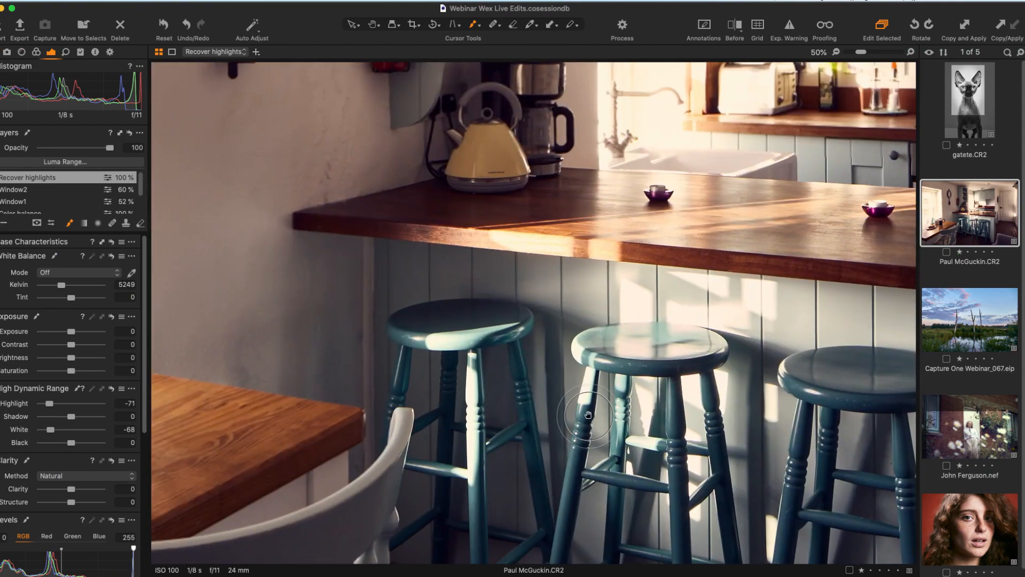
pyautogui.moveTo(442, 320)
pyautogui.mouseDown()
pyautogui.moveTo(507, 338)
pyautogui.moveTo(468, 349)
pyautogui.mouseUp()
pyautogui.moveTo(471, 363)
pyautogui.mouseDown()
pyautogui.moveTo(474, 510)
pyautogui.moveTo(458, 493)
pyautogui.mouseUp()
pyautogui.moveTo(457, 492)
pyautogui.mouseDown()
pyautogui.moveTo(476, 490)
pyautogui.moveTo(460, 462)
pyautogui.mouseUp()
# Step: Show the mask overlay, fill in the mask around the middle stool's legs and adjacent panelling, and hide the overlay
pyautogui.moveTo(758, 319); pyautogui.dragTo(583, 342)
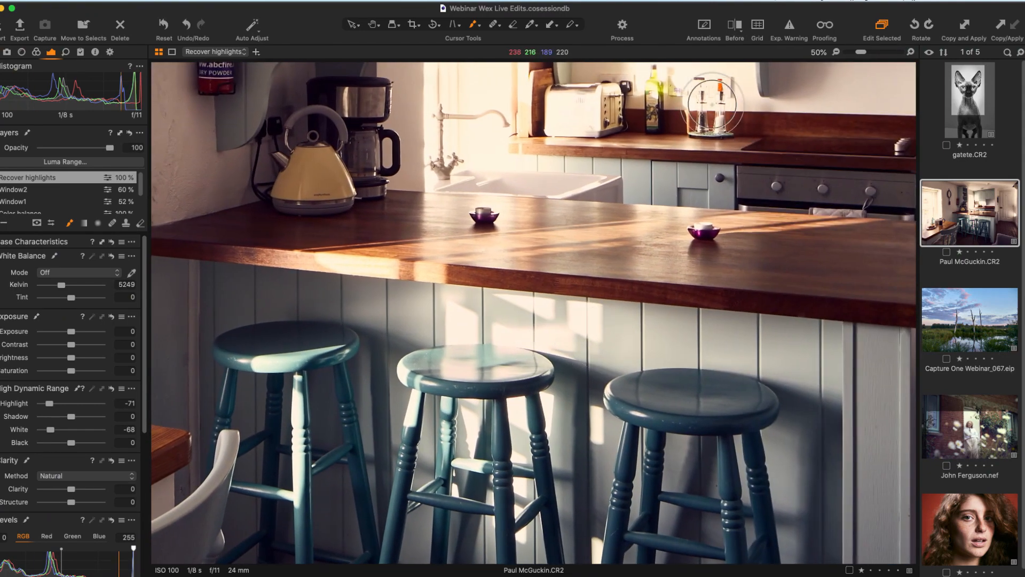
pyautogui.press('m')
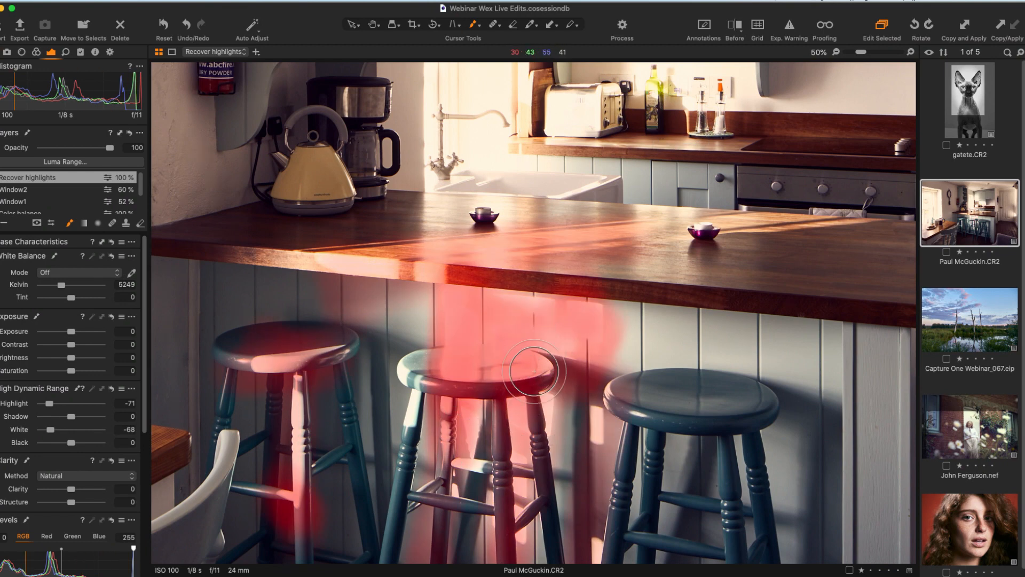
pyautogui.scroll(-5, 477, 368)
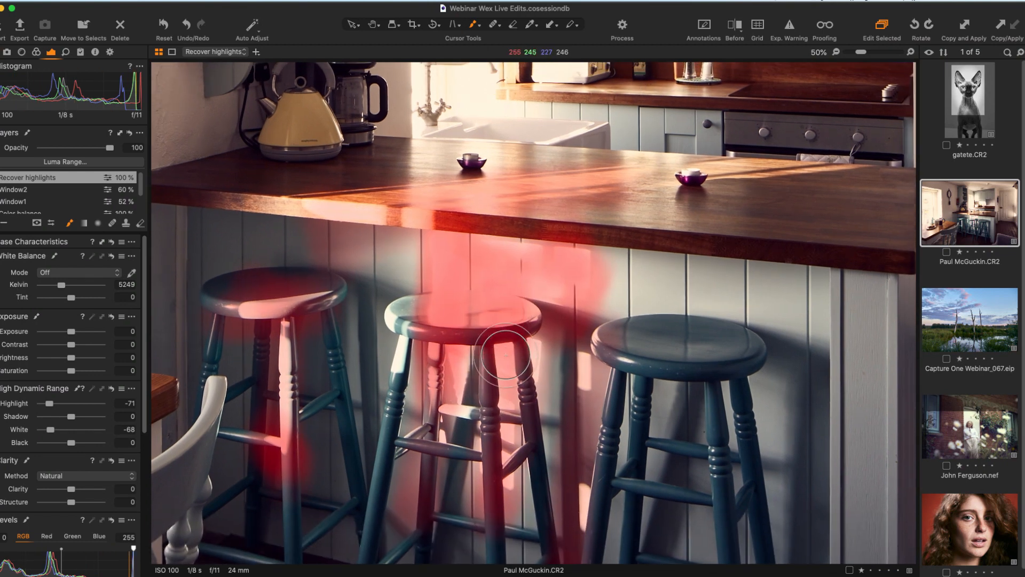
pyautogui.moveTo(435, 373)
pyautogui.mouseDown()
pyautogui.moveTo(430, 352)
pyautogui.moveTo(465, 363)
pyautogui.moveTo(443, 443)
pyautogui.moveTo(478, 448)
pyautogui.moveTo(488, 439)
pyautogui.mouseUp()
pyautogui.moveTo(536, 350); pyautogui.dragTo(532, 380)
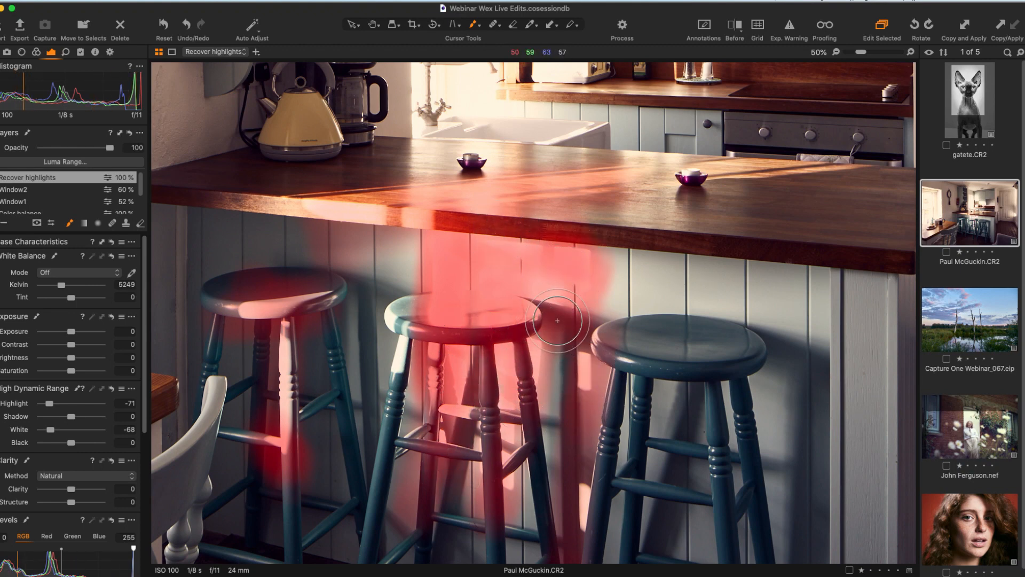
pyautogui.press('m')
# Step: Paint the Recover highlights mask over the toaster and the bright wall behind the bottles at the rear worktop
pyautogui.press('space')
pyautogui.moveTo(347, 262); pyautogui.dragTo(330, 395)
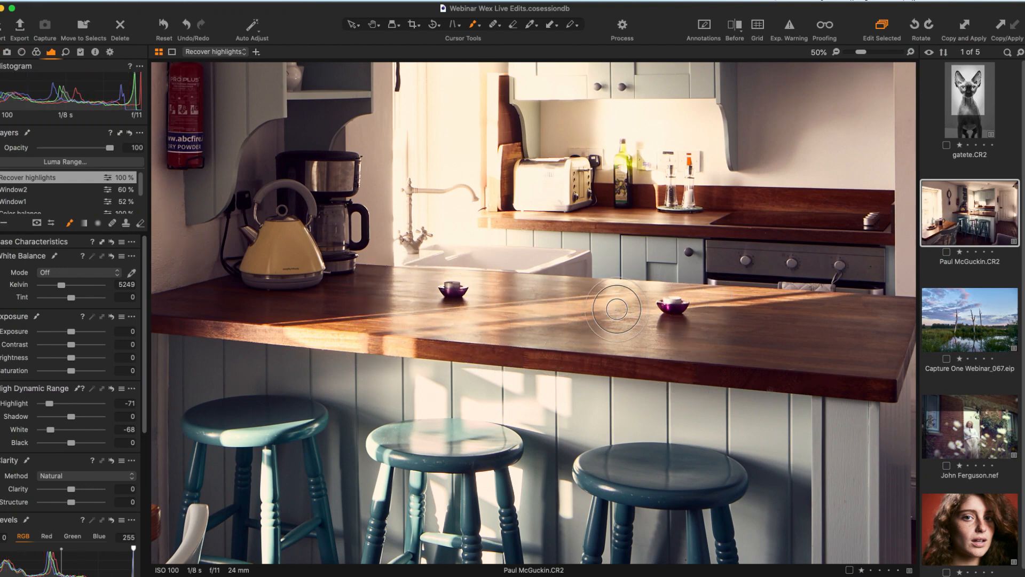
pyautogui.scroll(5, 672, 302)
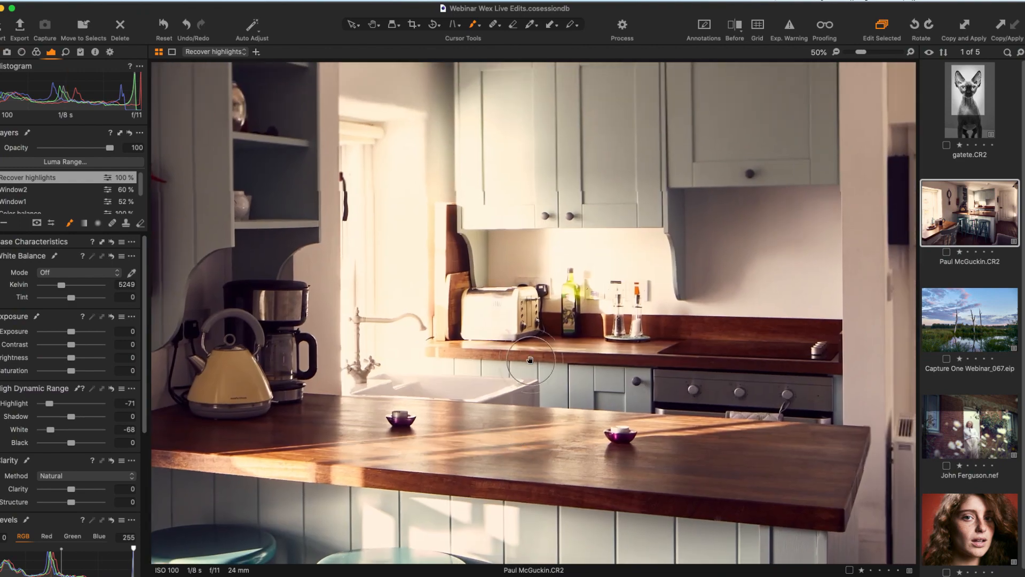
pyautogui.moveTo(482, 293)
pyautogui.mouseDown()
pyautogui.moveTo(460, 370)
pyautogui.moveTo(523, 284)
pyautogui.moveTo(488, 357)
pyautogui.mouseUp()
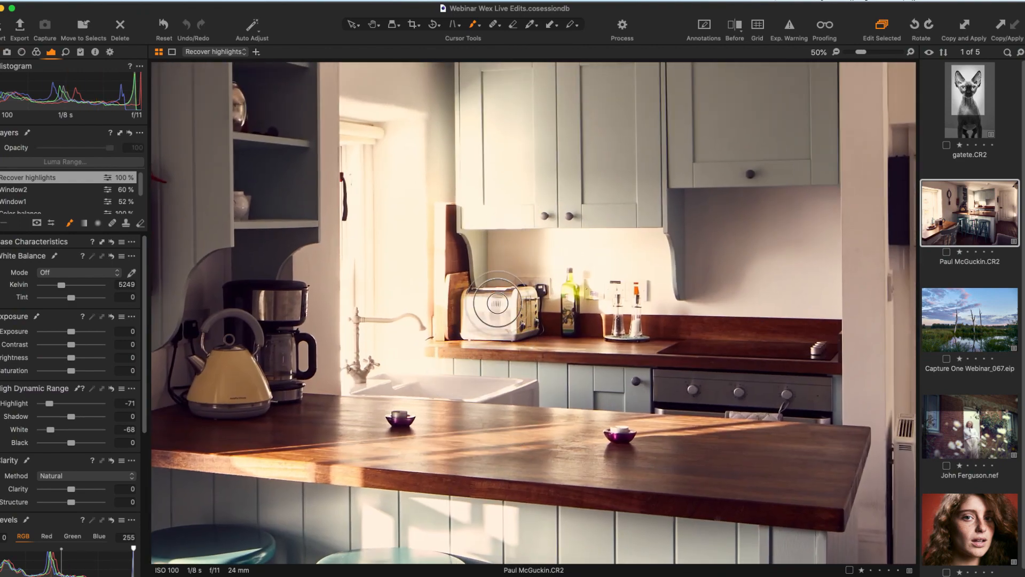
pyautogui.moveTo(638, 251)
pyautogui.mouseDown()
pyautogui.moveTo(554, 248)
pyautogui.moveTo(606, 324)
pyautogui.moveTo(585, 266)
pyautogui.moveTo(607, 302)
pyautogui.moveTo(634, 293)
pyautogui.mouseUp()
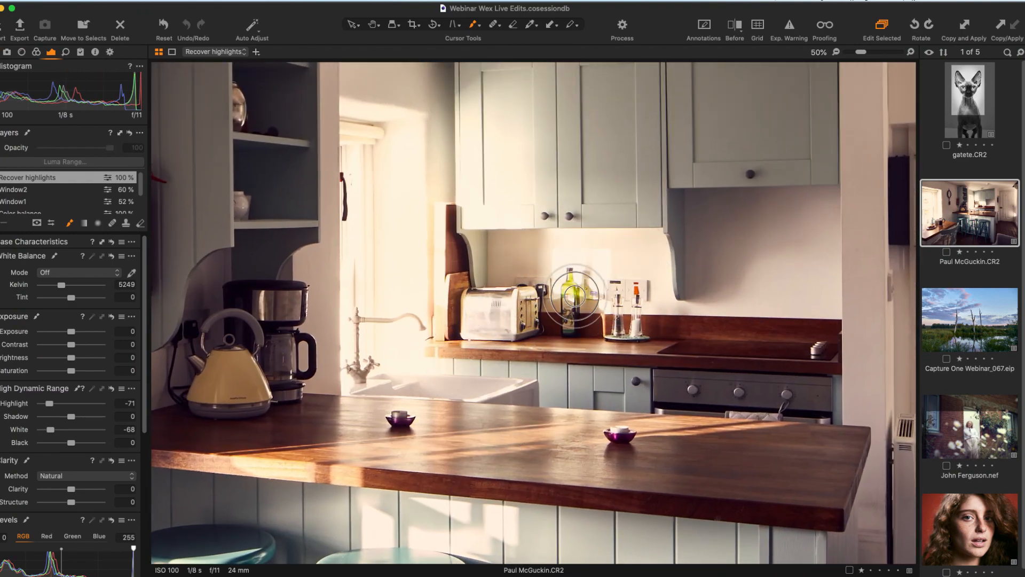
# Step: Paint the Recover highlights mask over the sunlit wall cupboard doors above the toaster and down towards the rear worktop
pyautogui.moveTo(600, 195)
pyautogui.mouseDown()
pyautogui.moveTo(511, 283)
pyautogui.moveTo(541, 262)
pyautogui.moveTo(569, 190)
pyautogui.mouseUp()
pyautogui.moveTo(504, 177)
pyautogui.mouseDown()
pyautogui.moveTo(511, 184)
pyautogui.moveTo(484, 162)
pyautogui.moveTo(498, 110)
pyautogui.moveTo(480, 348)
pyautogui.moveTo(500, 267)
pyautogui.moveTo(506, 281)
pyautogui.mouseUp()
pyautogui.moveTo(501, 145); pyautogui.dragTo(472, 394)
pyautogui.moveTo(517, 245)
pyautogui.mouseDown()
pyautogui.moveTo(489, 299)
pyautogui.moveTo(469, 239)
pyautogui.moveTo(463, 313)
pyautogui.mouseUp()
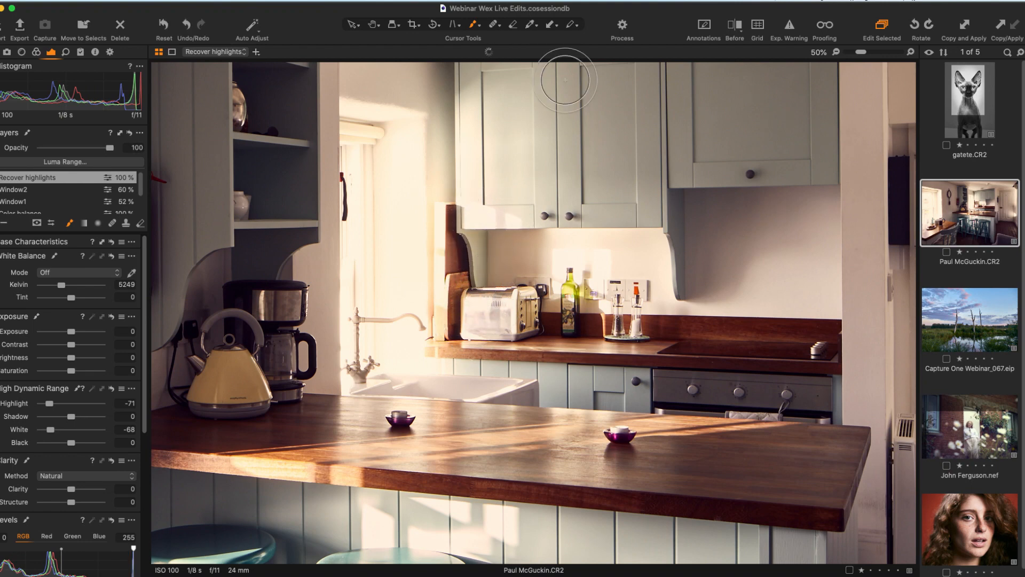
pyautogui.moveTo(505, 101)
pyautogui.mouseDown()
pyautogui.moveTo(491, 275)
pyautogui.moveTo(470, 260)
pyautogui.mouseUp()
# Step: Reduce the mask brush size and paint over the bright wooden edge beside the toaster and the white sink area
pyautogui.rightClick(461, 66)
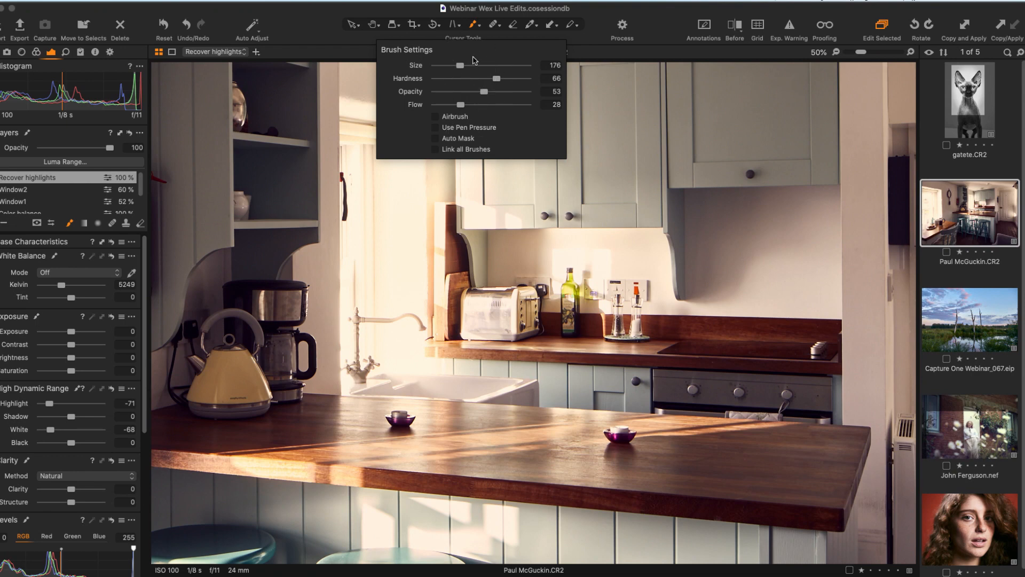
pyautogui.moveTo(458, 250)
pyautogui.mouseDown()
pyautogui.moveTo(455, 205)
pyautogui.moveTo(440, 197)
pyautogui.mouseUp()
pyautogui.moveTo(451, 123); pyautogui.dragTo(430, 247)
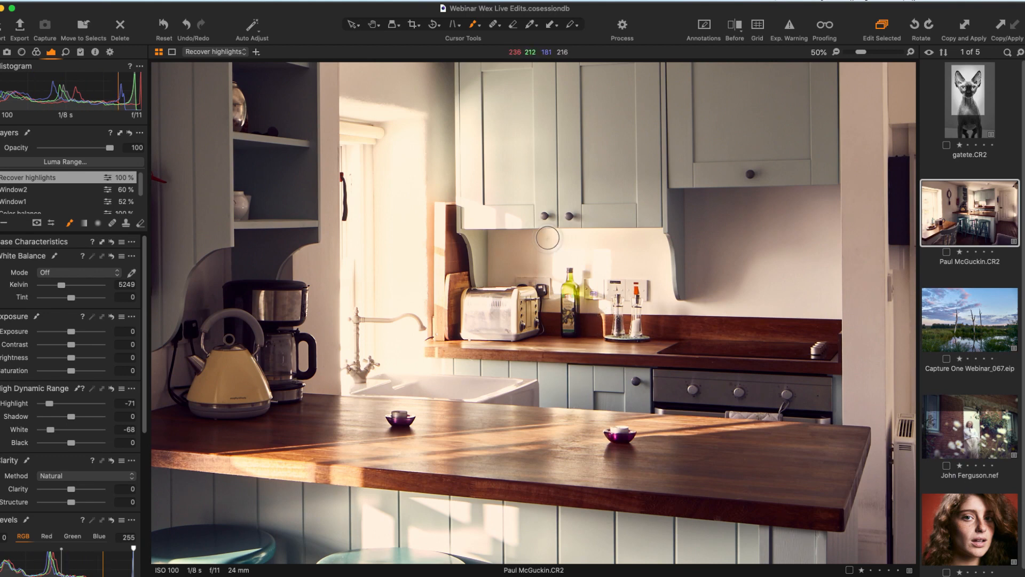
pyautogui.moveTo(382, 373); pyautogui.dragTo(360, 386)
pyautogui.moveTo(421, 391)
pyautogui.mouseDown()
pyautogui.moveTo(337, 393)
pyautogui.moveTo(361, 322)
pyautogui.moveTo(373, 363)
pyautogui.moveTo(434, 321)
pyautogui.moveTo(385, 320)
pyautogui.mouseUp()
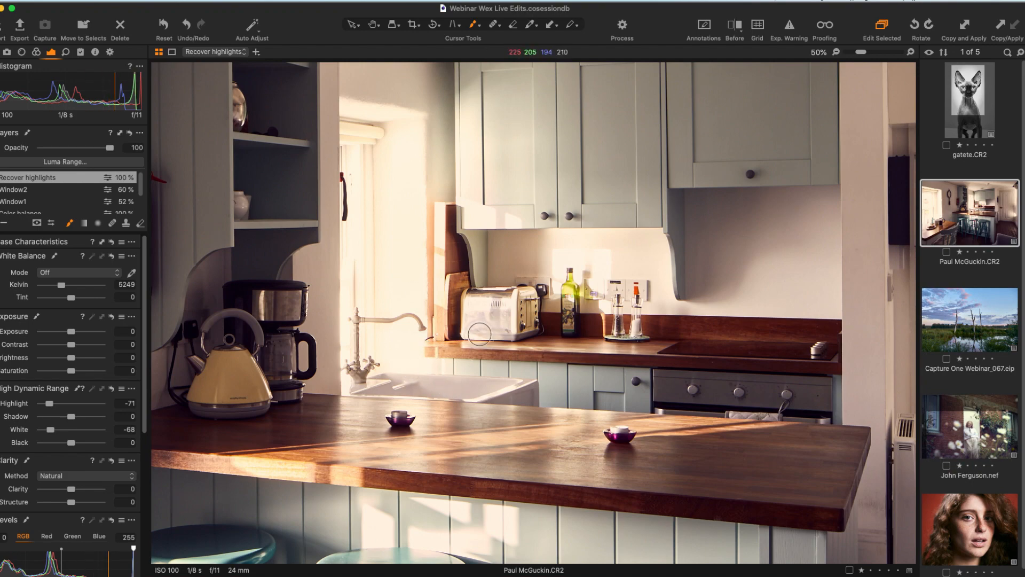
# Step: Paint the Recover highlights mask over the window glare on the dining table around the plate, with brush opacity 35
pyautogui.moveTo(295, 430); pyautogui.dragTo(524, 325)
pyautogui.moveTo(235, 421); pyautogui.dragTo(450, 313)
pyautogui.rightClick(388, 274)
pyautogui.moveTo(376, 273); pyautogui.dragTo(377, 273)
pyautogui.moveTo(267, 270)
pyautogui.mouseDown()
pyautogui.moveTo(160, 323)
pyautogui.moveTo(315, 260)
pyautogui.moveTo(150, 361)
pyautogui.moveTo(324, 291)
pyautogui.moveTo(141, 415)
pyautogui.moveTo(289, 355)
pyautogui.moveTo(149, 372)
pyautogui.moveTo(230, 281)
pyautogui.moveTo(128, 338)
pyautogui.moveTo(211, 274)
pyautogui.moveTo(157, 301)
pyautogui.moveTo(320, 237)
pyautogui.moveTo(188, 323)
pyautogui.moveTo(395, 275)
pyautogui.moveTo(304, 291)
pyautogui.moveTo(246, 318)
pyautogui.mouseUp()
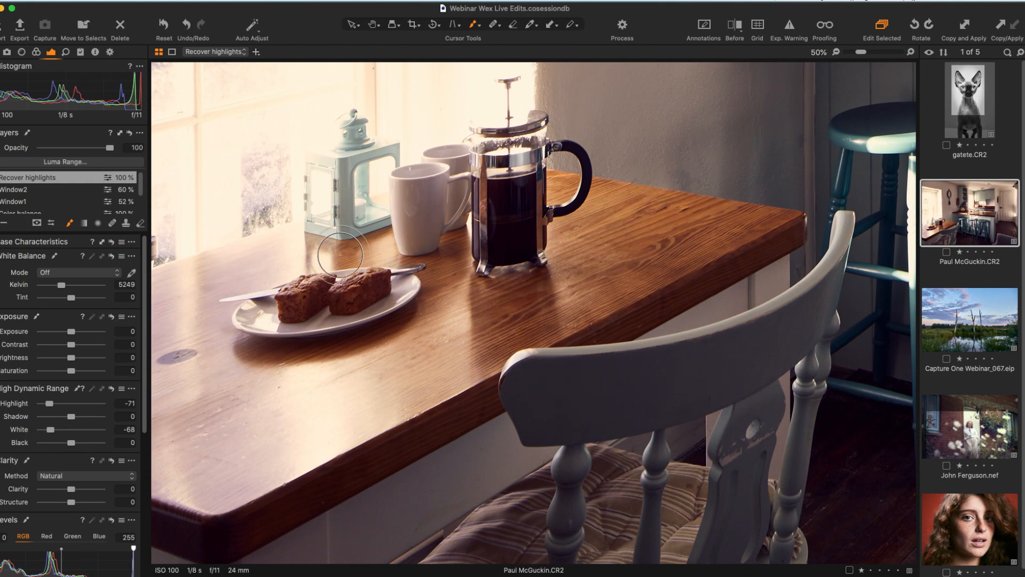
pyautogui.rightClick(452, 257)
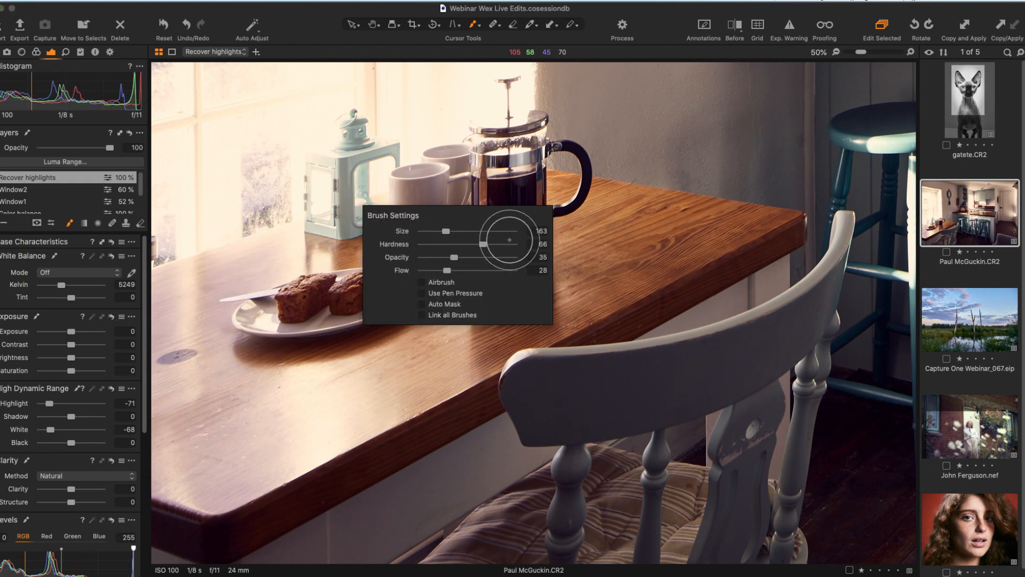
pyautogui.rightClick(430, 236)
pyautogui.moveTo(410, 234)
pyautogui.mouseDown()
pyautogui.moveTo(374, 231)
pyautogui.moveTo(465, 232)
pyautogui.moveTo(447, 233)
pyautogui.mouseUp()
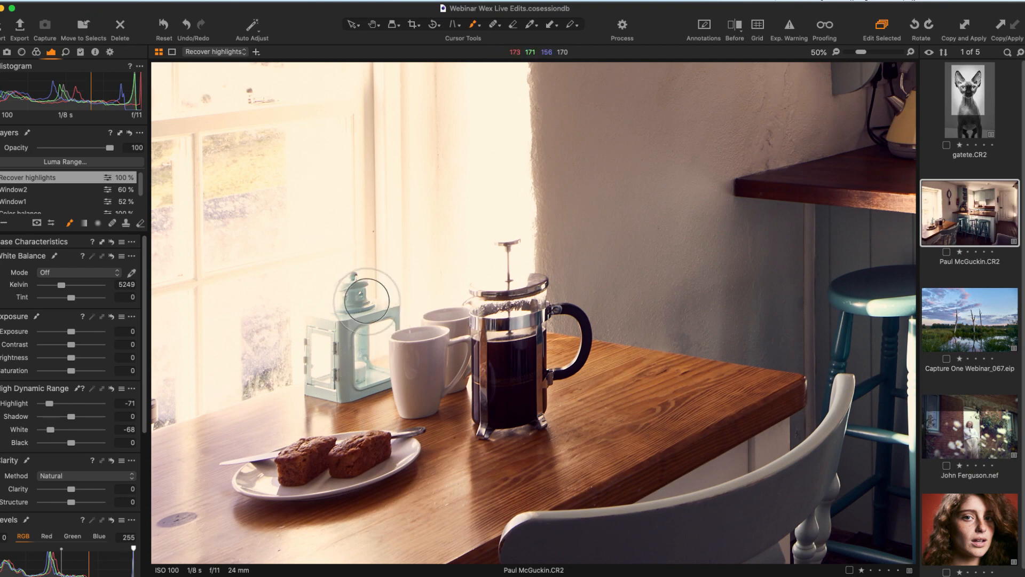
# Step: Adjust the mask brush and paint the Recover highlights mask over the lantern on the dining table
pyautogui.rightClick(414, 281)
pyautogui.moveTo(341, 307); pyautogui.dragTo(334, 317)
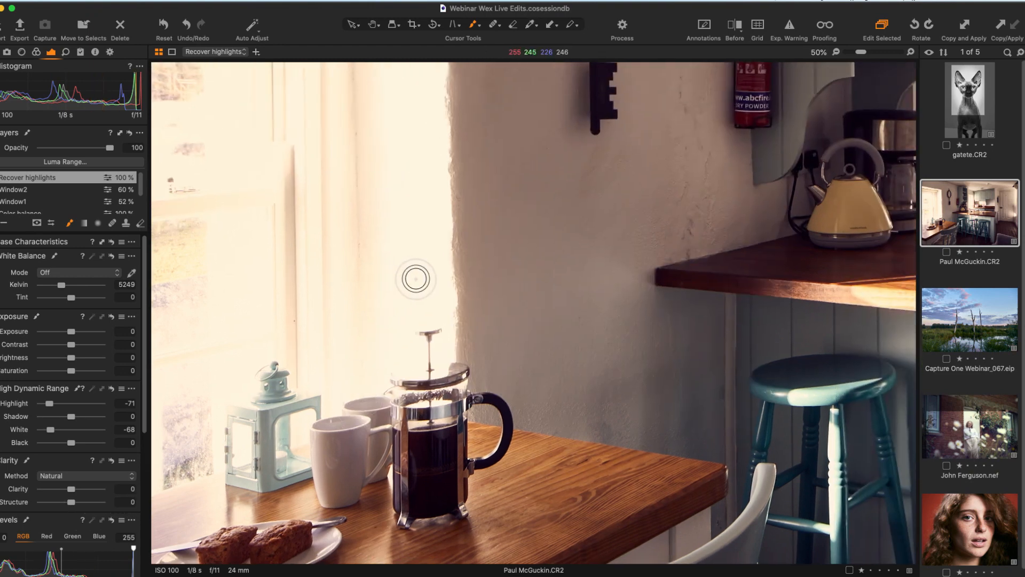
pyautogui.rightClick(415, 280)
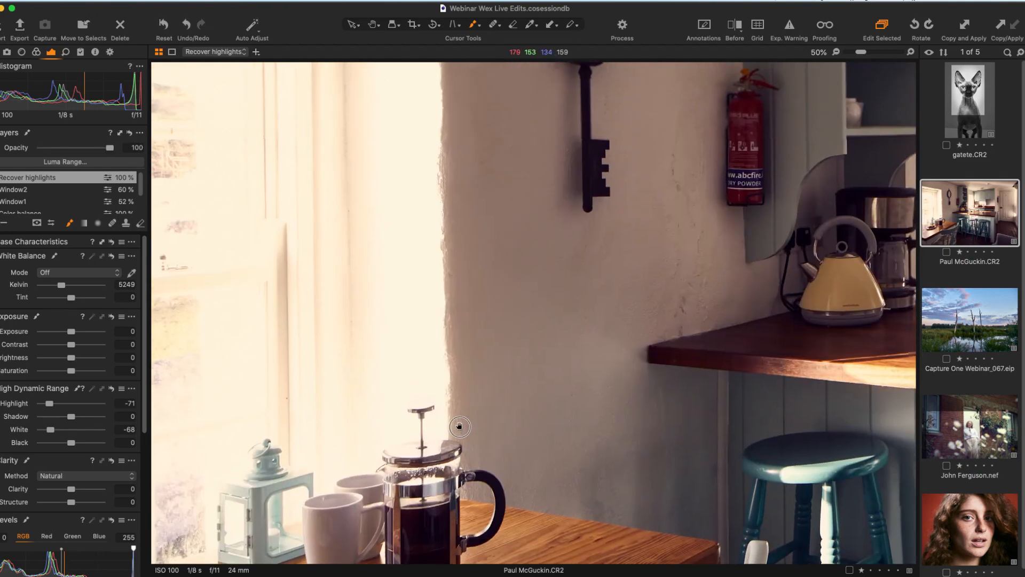
# Step: Enlarge the mask brush to size 545 and paint down the bright window recess beside the wall clock
pyautogui.rightClick(470, 256)
pyautogui.moveTo(470, 250)
pyautogui.mouseDown()
pyautogui.moveTo(498, 254)
pyautogui.moveTo(487, 249)
pyautogui.mouseUp()
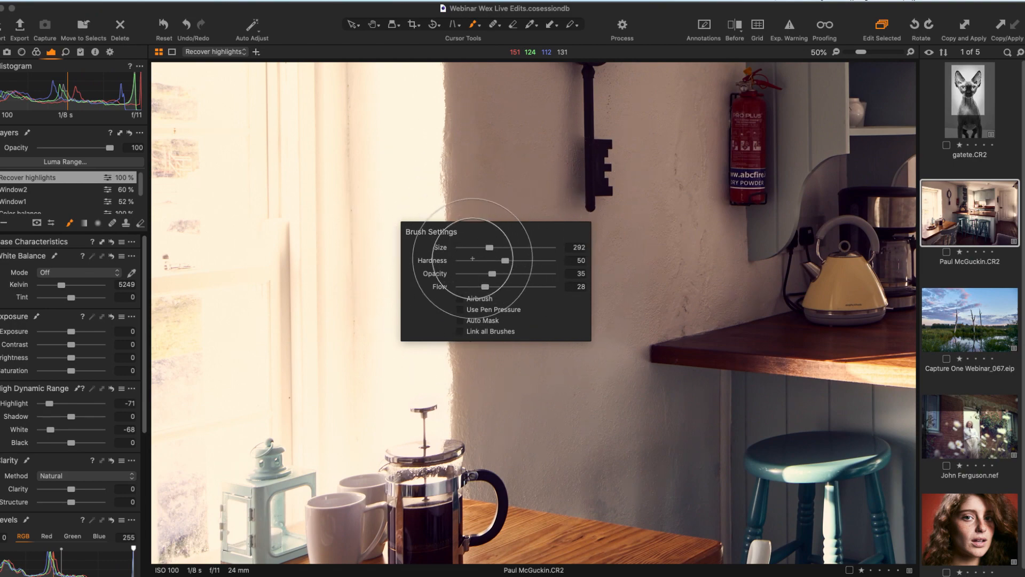
pyautogui.moveTo(861, 51); pyautogui.dragTo(856, 52)
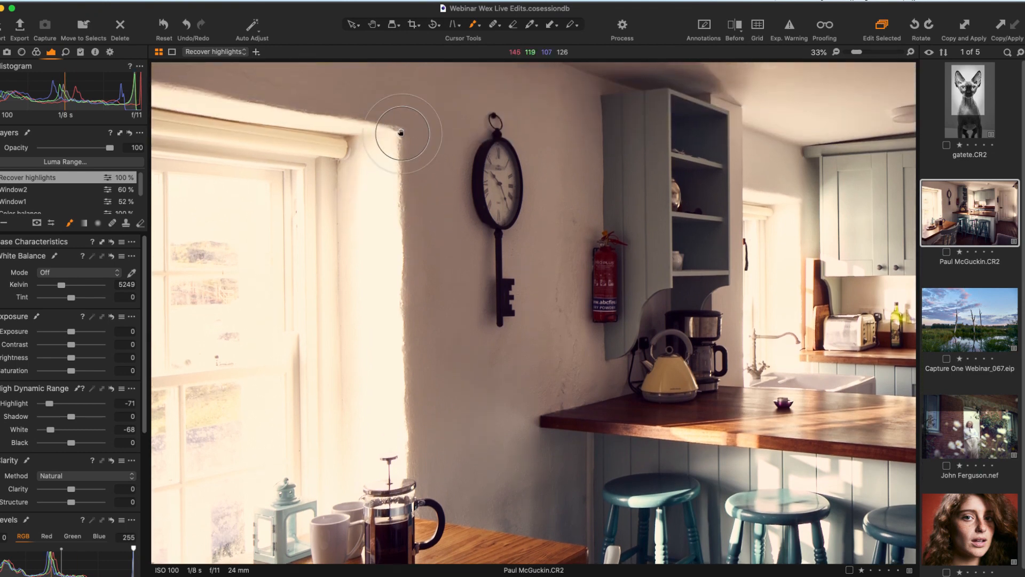
pyautogui.rightClick(413, 172)
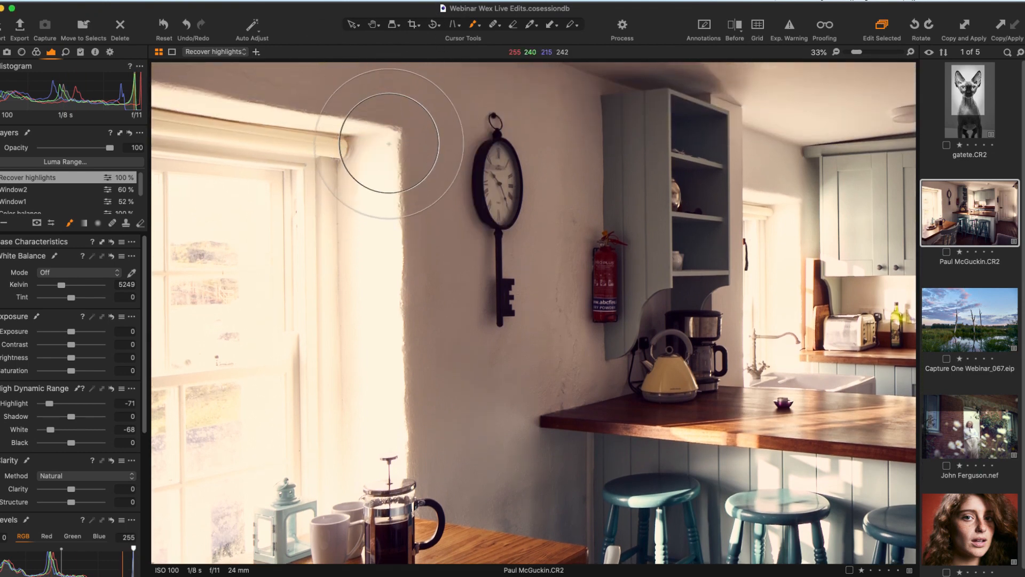
pyautogui.moveTo(406, 164)
pyautogui.mouseDown()
pyautogui.moveTo(427, 472)
pyautogui.moveTo(441, 318)
pyautogui.moveTo(402, 220)
pyautogui.moveTo(416, 528)
pyautogui.moveTo(362, 241)
pyautogui.moveTo(341, 250)
pyautogui.moveTo(386, 387)
pyautogui.mouseUp()
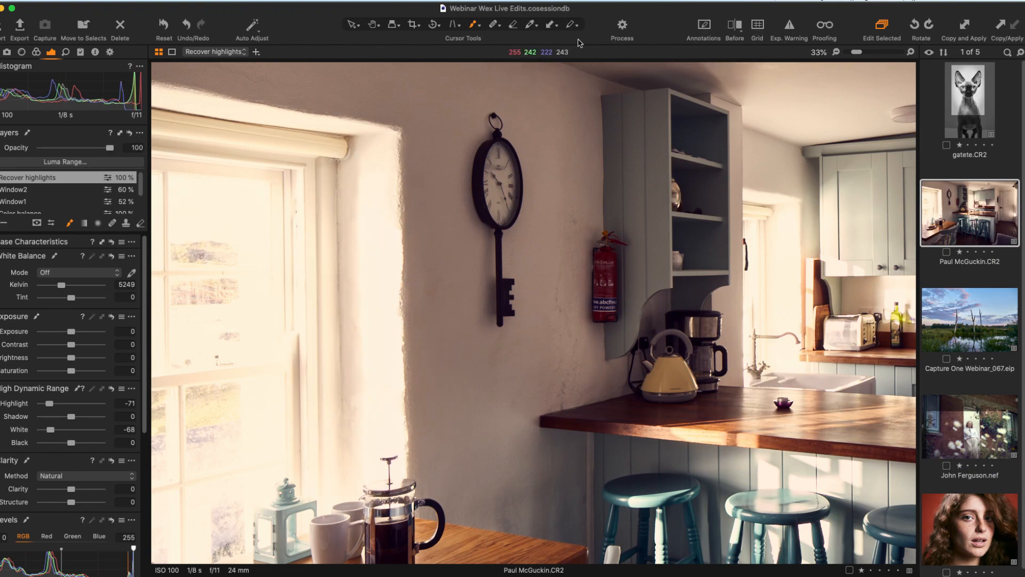
# Step: Paint the Recover highlights mask down the large window's inner frame with brush flow 13
pyautogui.rightClick(466, 194)
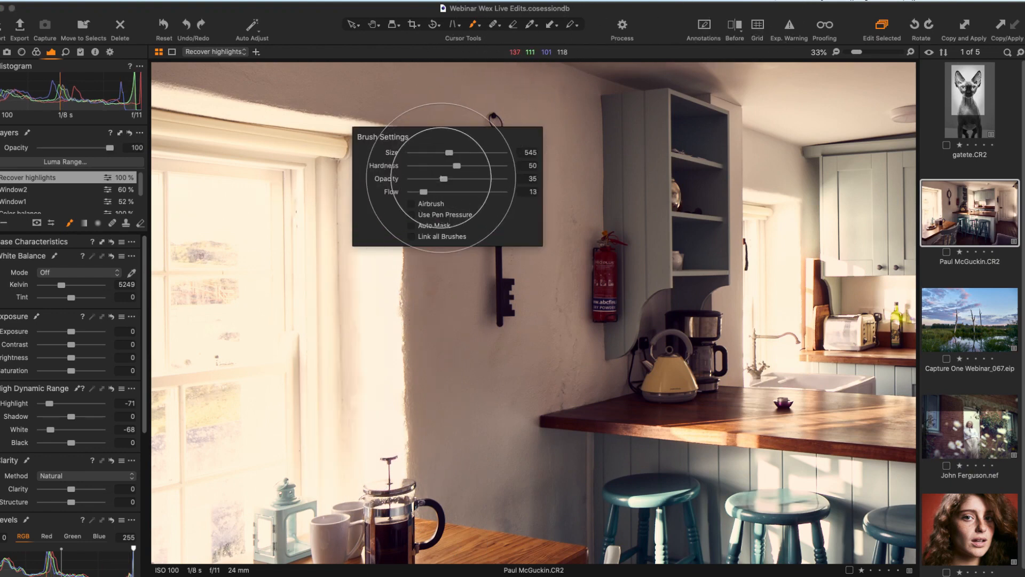
pyautogui.moveTo(459, 145); pyautogui.dragTo(421, 152)
pyautogui.moveTo(327, 151)
pyautogui.mouseDown()
pyautogui.moveTo(320, 393)
pyautogui.moveTo(303, 402)
pyautogui.moveTo(317, 424)
pyautogui.mouseUp()
# Step: Fit the whole photo in view and compare the edited kitchen with its unedited version
pyautogui.press('h')
pyautogui.doubleClick(555, 364)
pyautogui.doubleClick(629, 327)
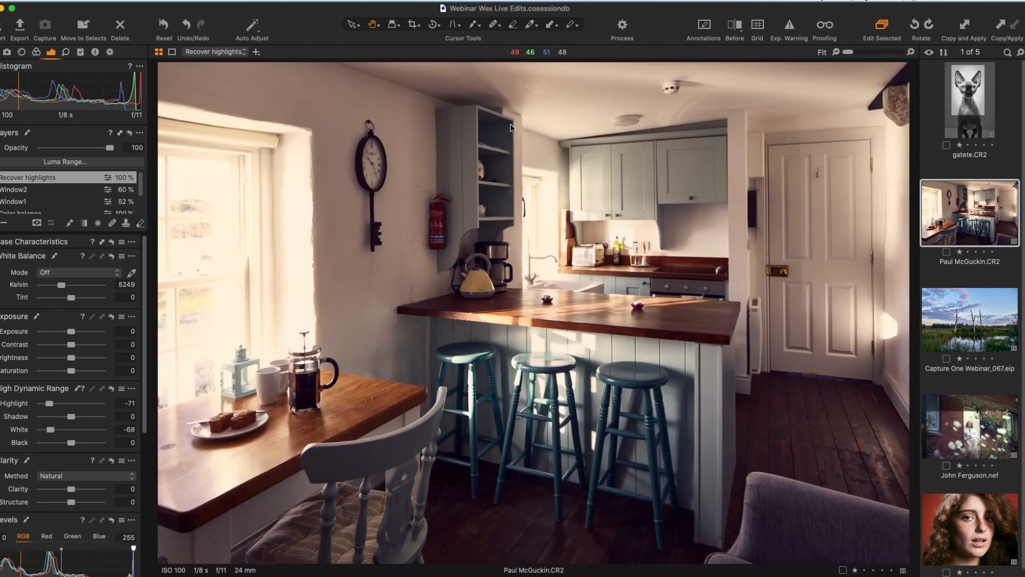
pyautogui.click(736, 27)
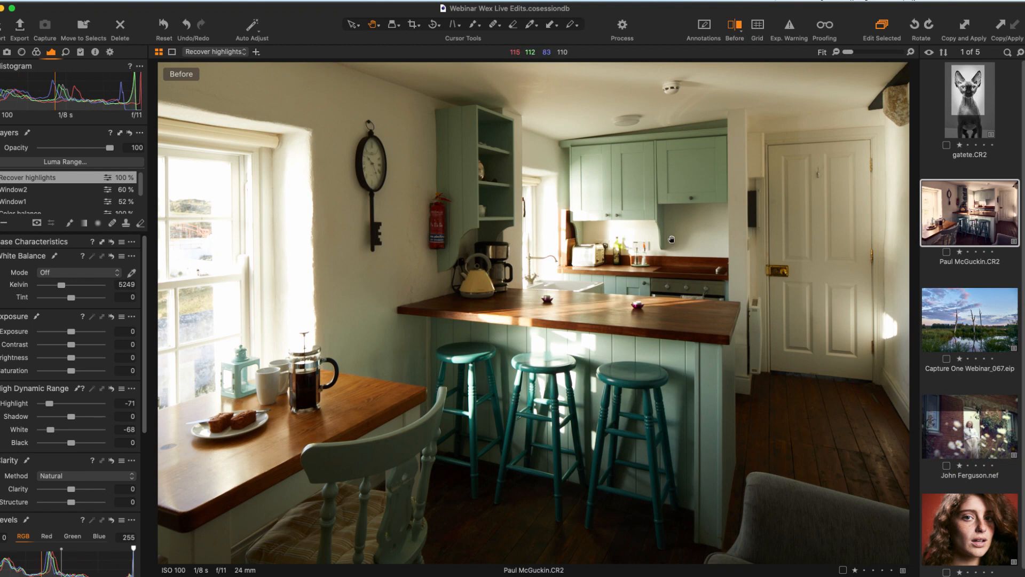
pyautogui.click(739, 25)
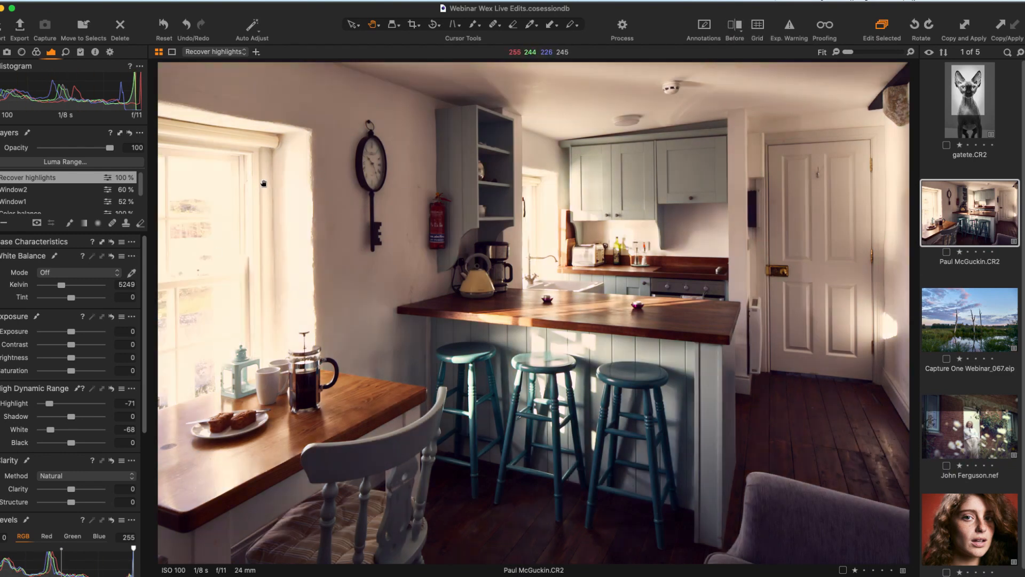
# Step: Set the layer opacities to 67 for Window2, 69 for Window1 and 82 for Recover highlights
pyautogui.click(32, 189)
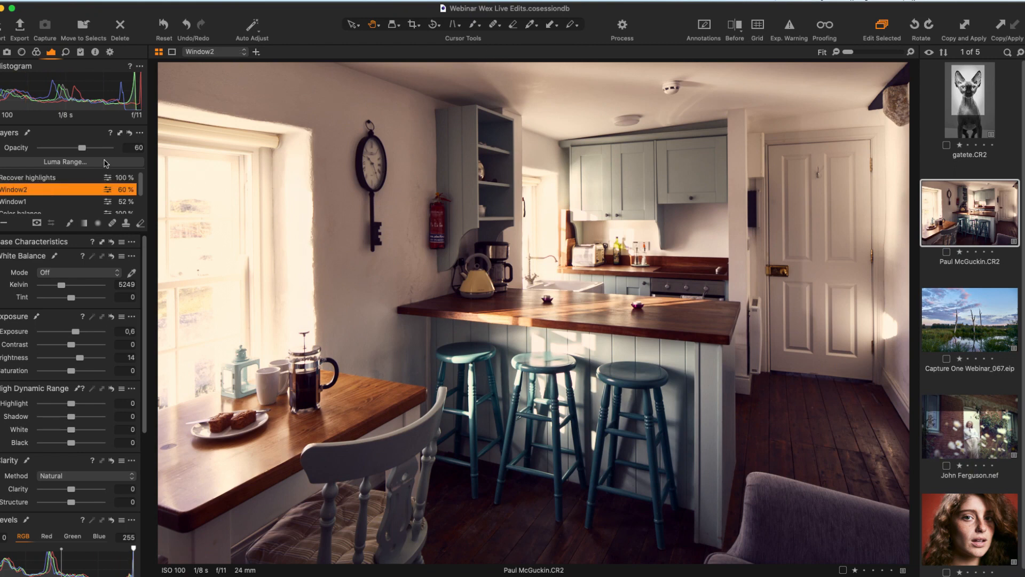
pyautogui.moveTo(83, 151); pyautogui.dragTo(97, 152)
pyautogui.click(67, 201)
pyautogui.click(78, 182)
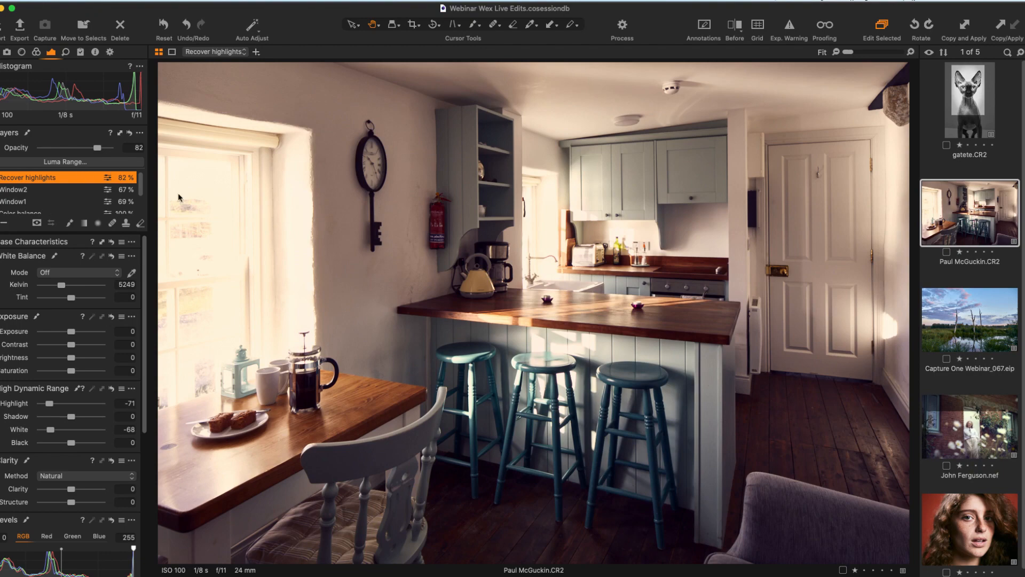
# Step: Compare the finished kitchen edit with the unedited photo once more
pyautogui.press('y')
pyautogui.press('y')
# Step: Open the photo of the woman in the brick doorway and reset all of its adjustments
pyautogui.click(980, 428)
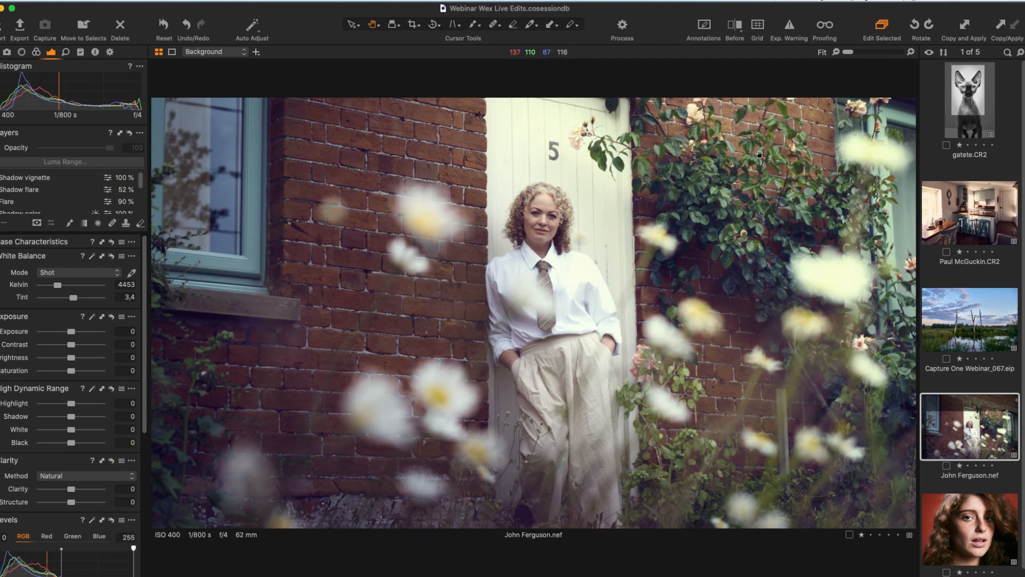
pyautogui.click(164, 26)
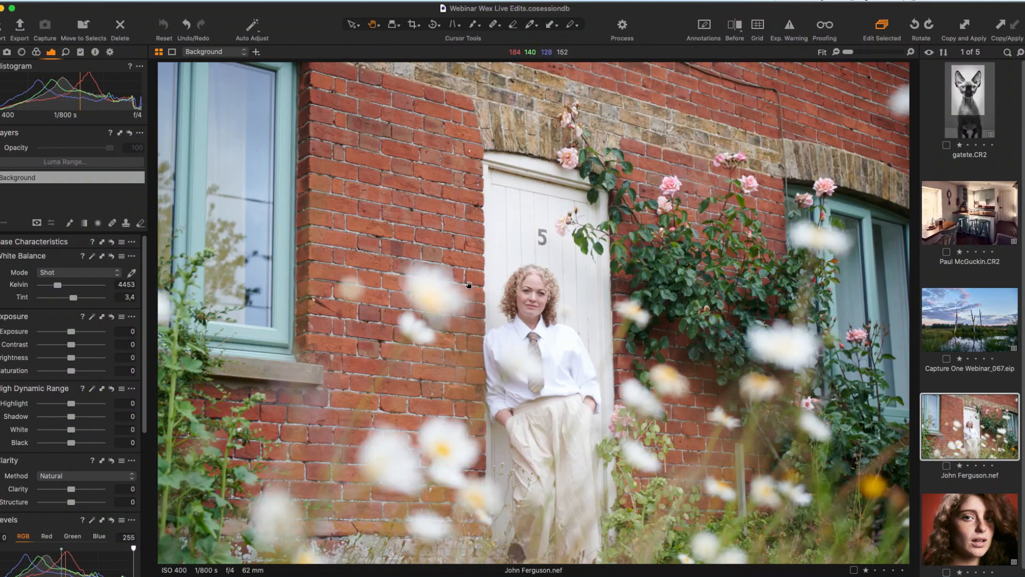
# Step: Crop the doorway portrait to a 16x9 aspect ratio, shifting the frame down to cut more of the upper wall
pyautogui.moveTo(413, 29); pyautogui.dragTo(454, 138)
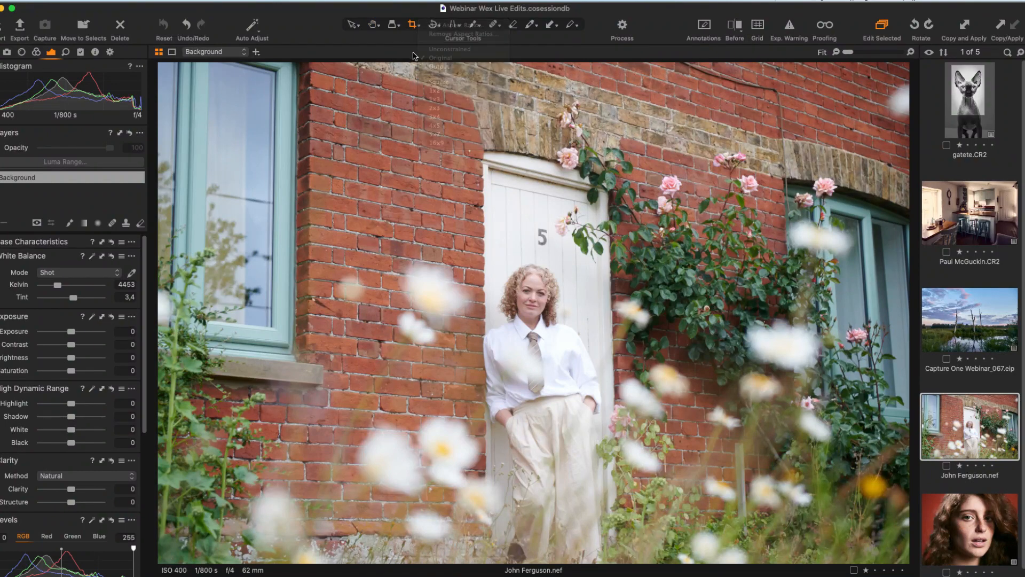
pyautogui.moveTo(412, 24); pyautogui.dragTo(433, 147)
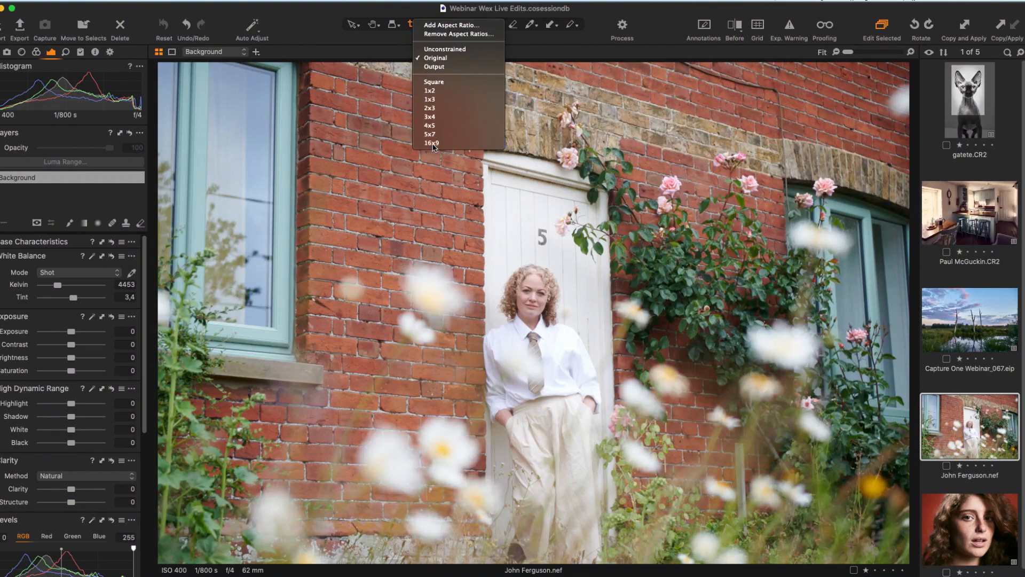
pyautogui.moveTo(162, 66); pyautogui.dragTo(254, 131)
pyautogui.moveTo(160, 143); pyautogui.dragTo(232, 142)
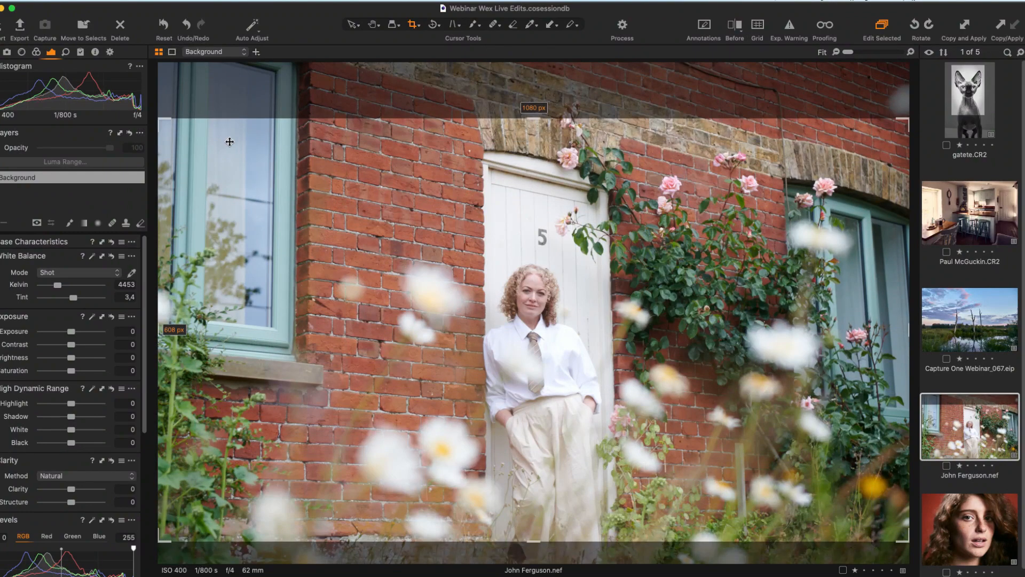
pyautogui.moveTo(162, 335); pyautogui.dragTo(183, 335)
pyautogui.moveTo(513, 381); pyautogui.dragTo(513, 412)
pyautogui.moveTo(547, 154); pyautogui.dragTo(546, 156)
pyautogui.press('v')
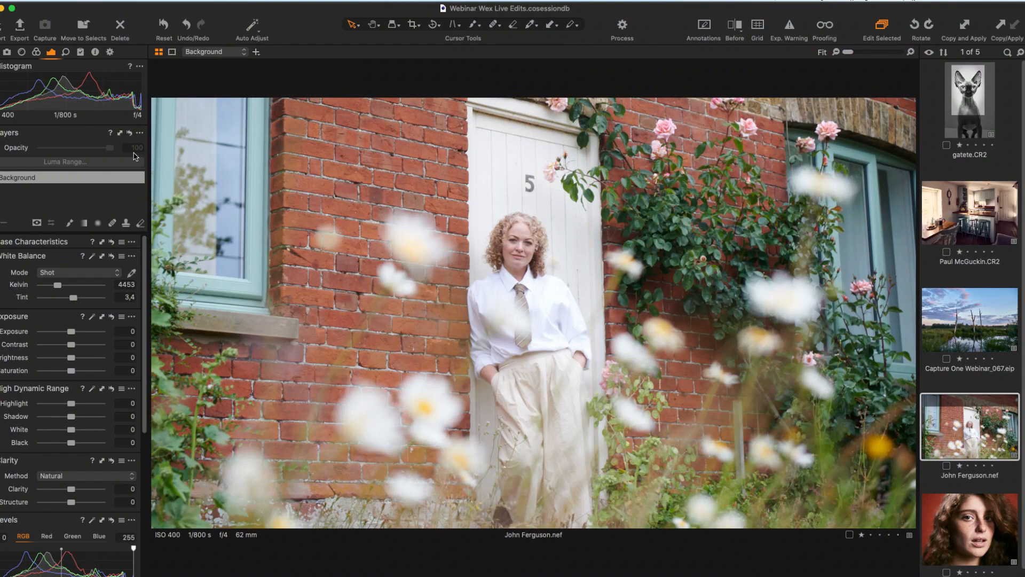
# Step: Add a new adjustment layer named BG
pyautogui.moveTo(1, 222); pyautogui.dragTo(40, 238)
pyautogui.doubleClick(19, 178)
pyautogui.write('a')
pyautogui.write('G')
pyautogui.press('Return')
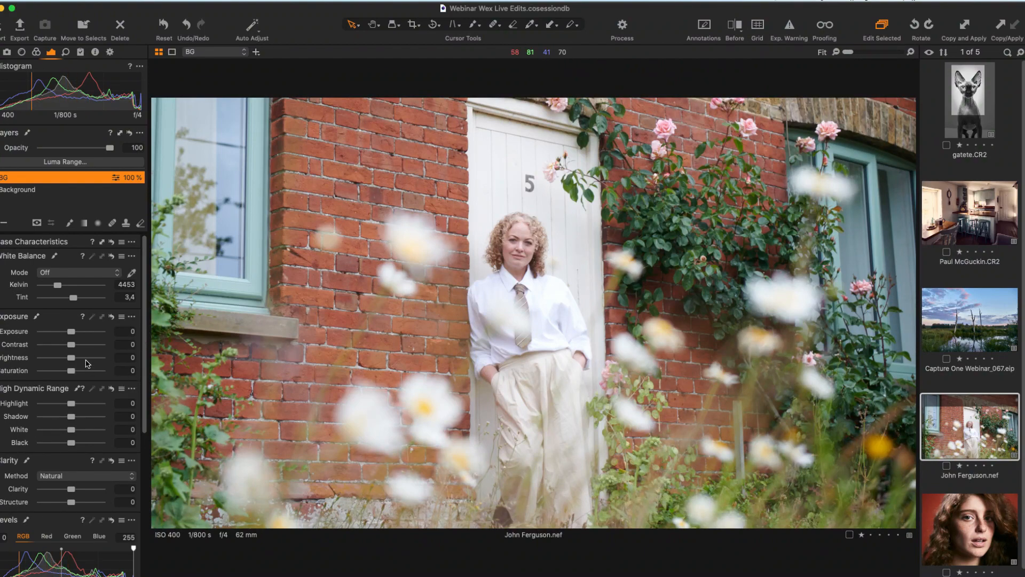
# Step: Set the BG layer's exposure to -0,3
pyautogui.click(120, 332)
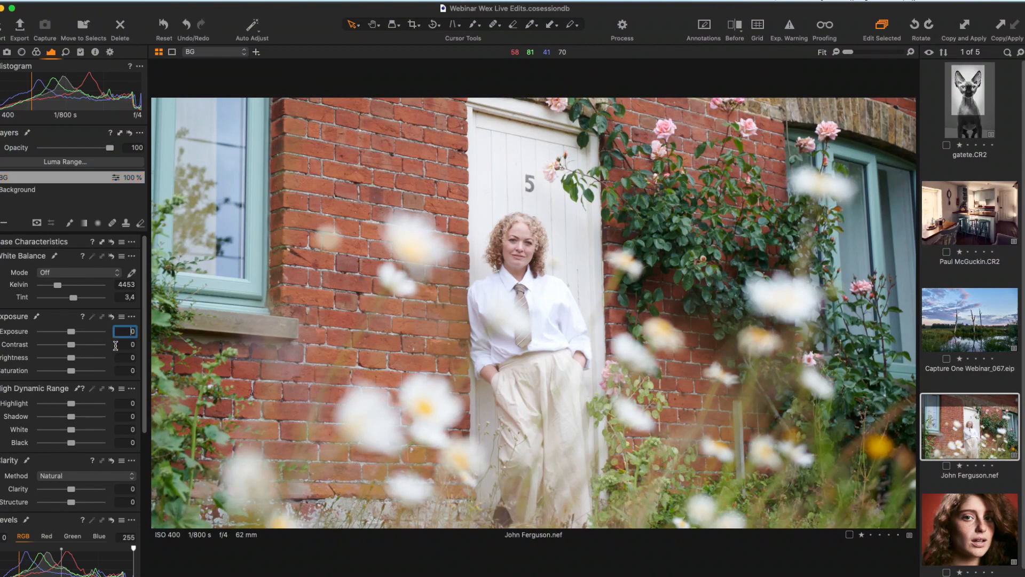
pyautogui.write('-0,2')
pyautogui.press('Return')
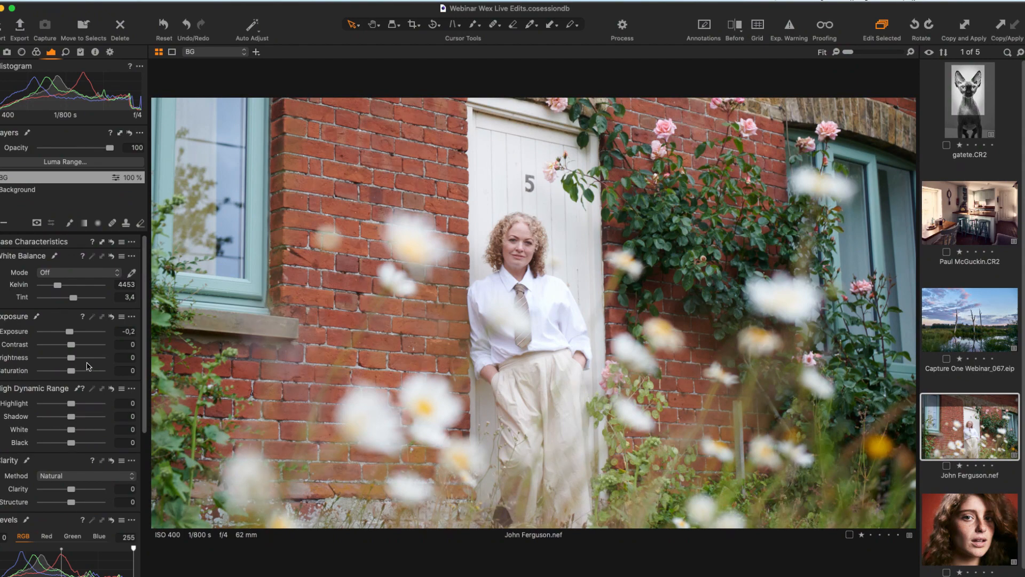
pyautogui.click(125, 331)
pyautogui.press('Down')
pyautogui.press('Return')
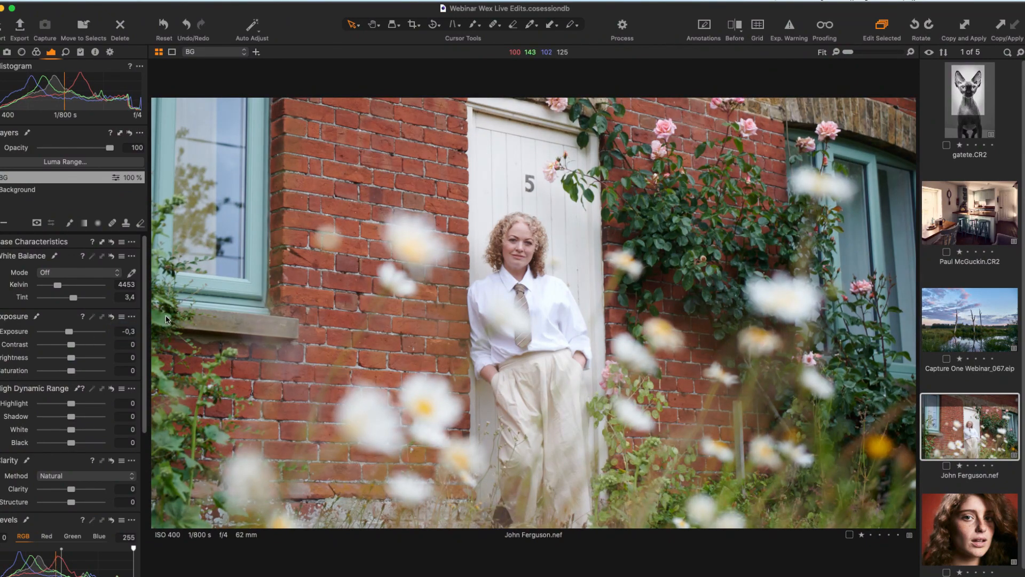
# Step: Set the BG layer's brightness to -20 and its saturation to -9
pyautogui.moveTo(68, 359); pyautogui.dragTo(58, 355)
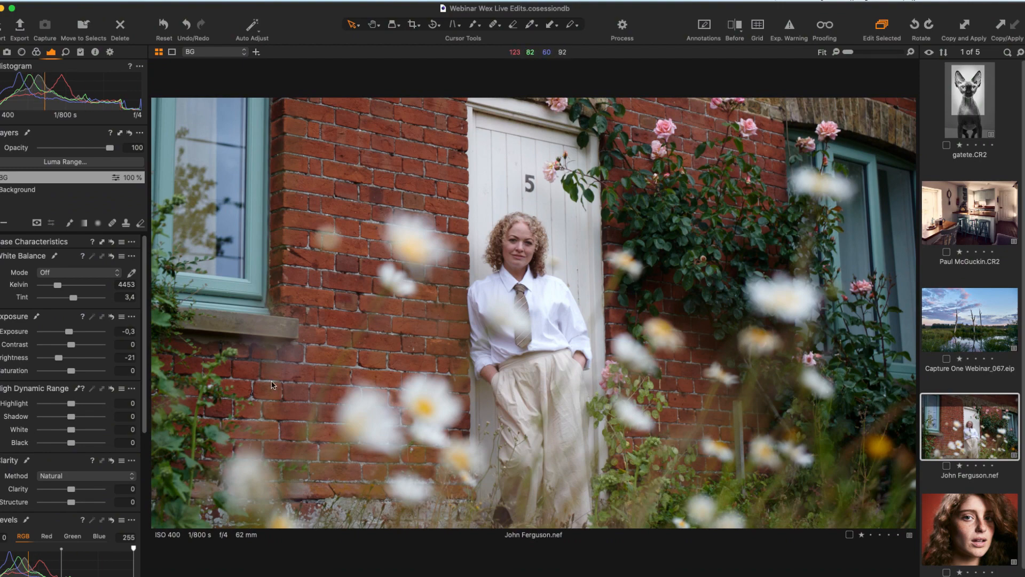
pyautogui.click(127, 357)
pyautogui.press('Up')
pyautogui.press('Return')
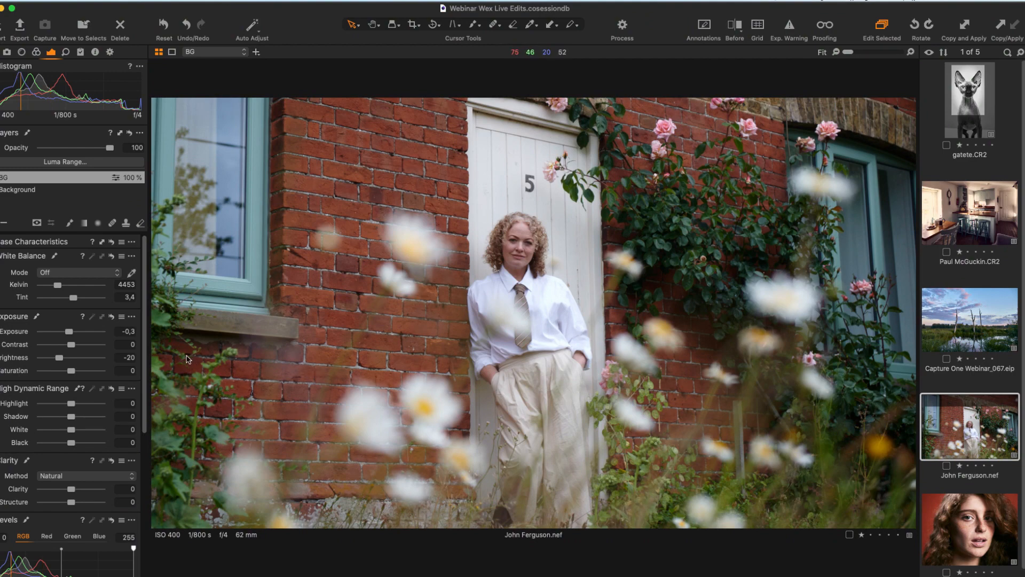
pyautogui.moveTo(69, 371); pyautogui.dragTo(68, 380)
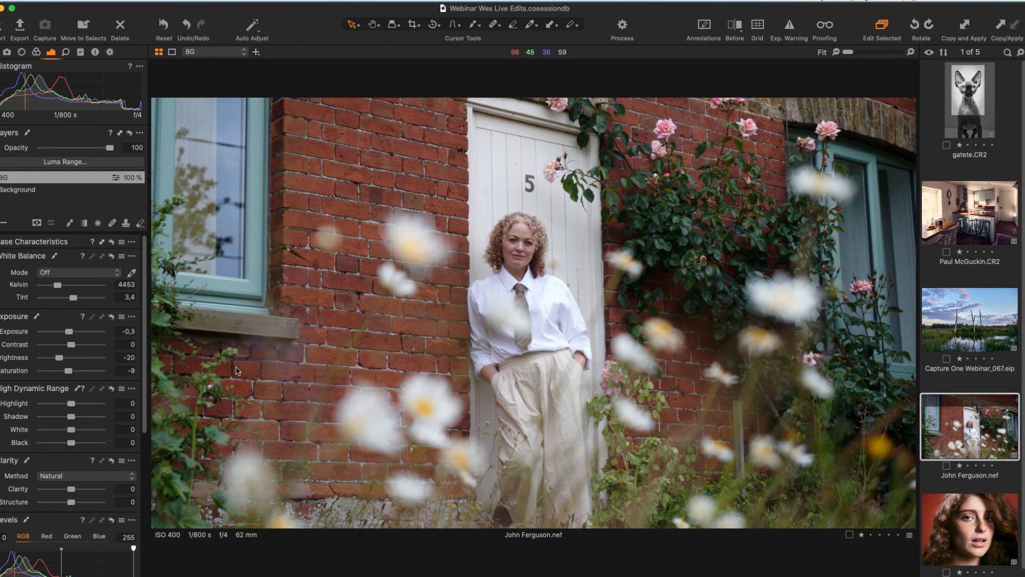
# Step: Shape the BG layer's Luma curve with a lowered point in the shadows and a second point in the upper tones
pyautogui.moveTo(146, 320); pyautogui.dragTo(149, 536)
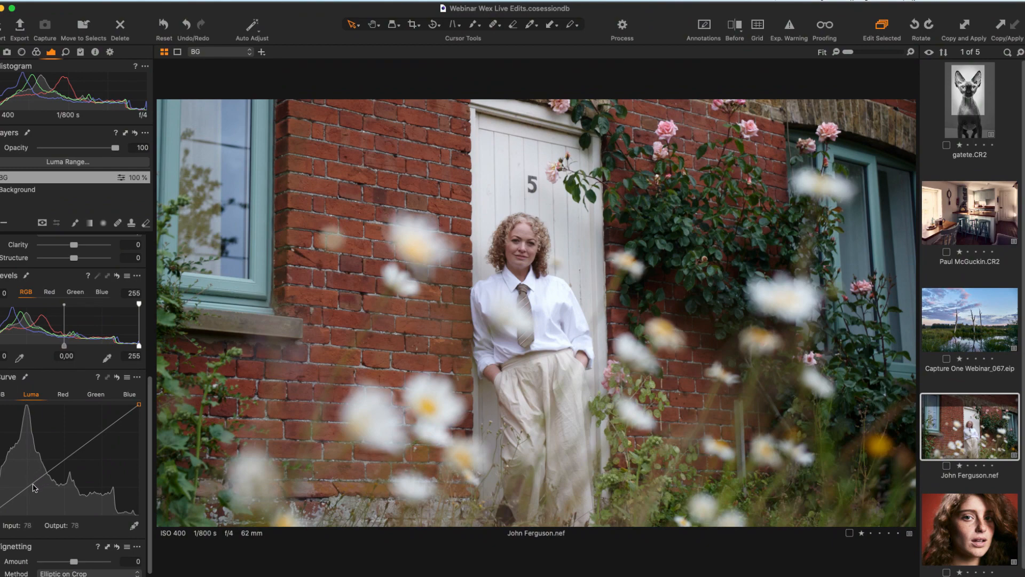
pyautogui.moveTo(31, 487); pyautogui.dragTo(31, 489)
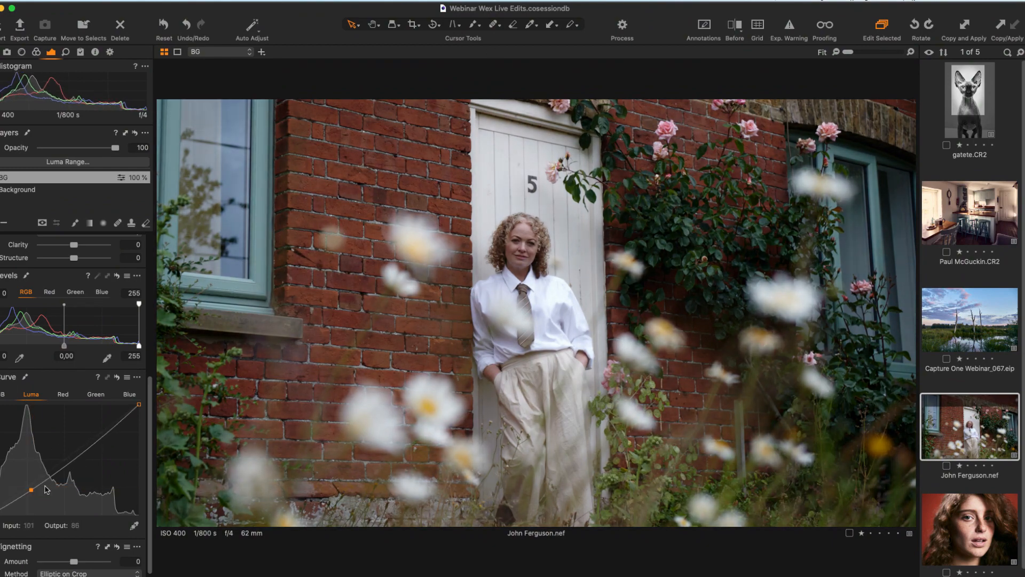
pyautogui.click(86, 446)
pyautogui.moveTo(86, 446); pyautogui.dragTo(83, 446)
pyautogui.moveTo(31, 490); pyautogui.dragTo(28, 493)
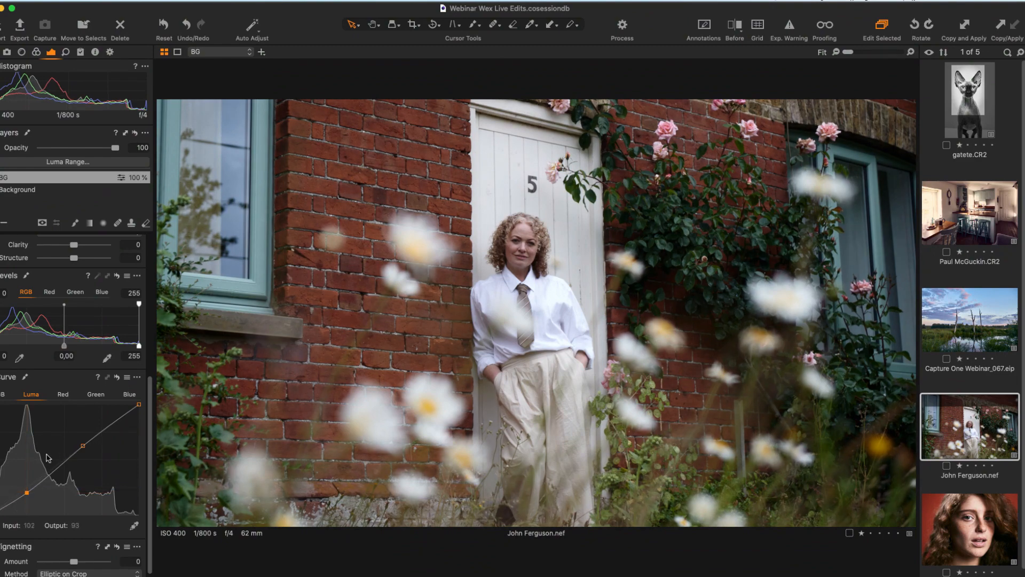
# Step: Lift the BG layer's shadow lightness slightly in Color Balance
pyautogui.click(37, 54)
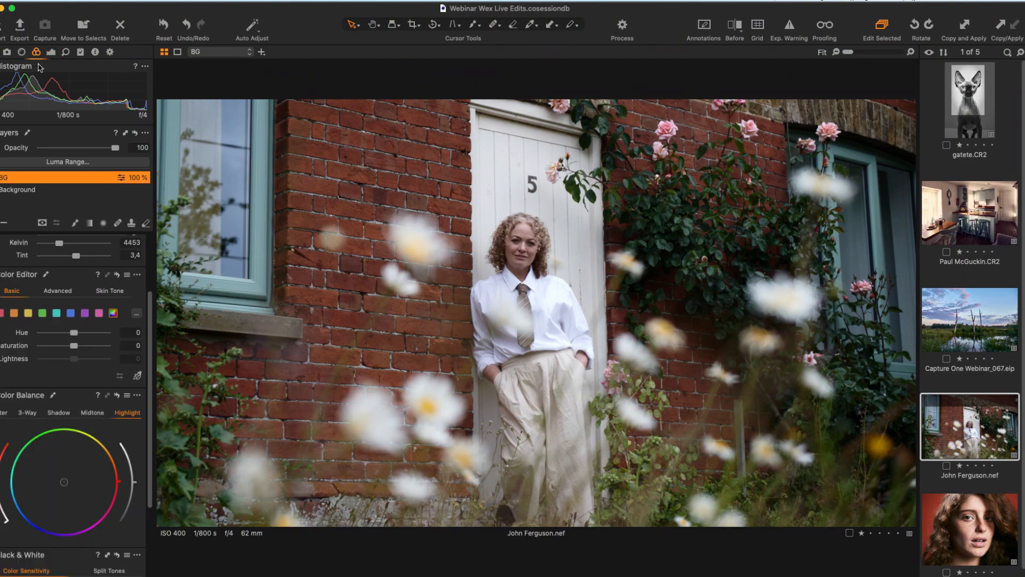
pyautogui.moveTo(149, 347); pyautogui.dragTo(139, 403)
pyautogui.press('super+z')
pyautogui.click(59, 338)
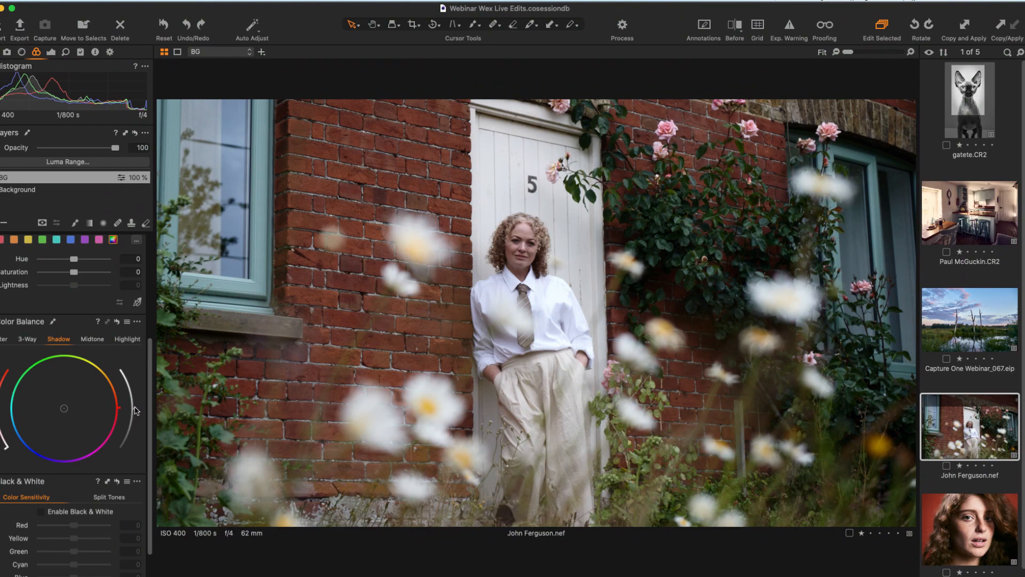
pyautogui.moveTo(136, 412); pyautogui.dragTo(134, 403)
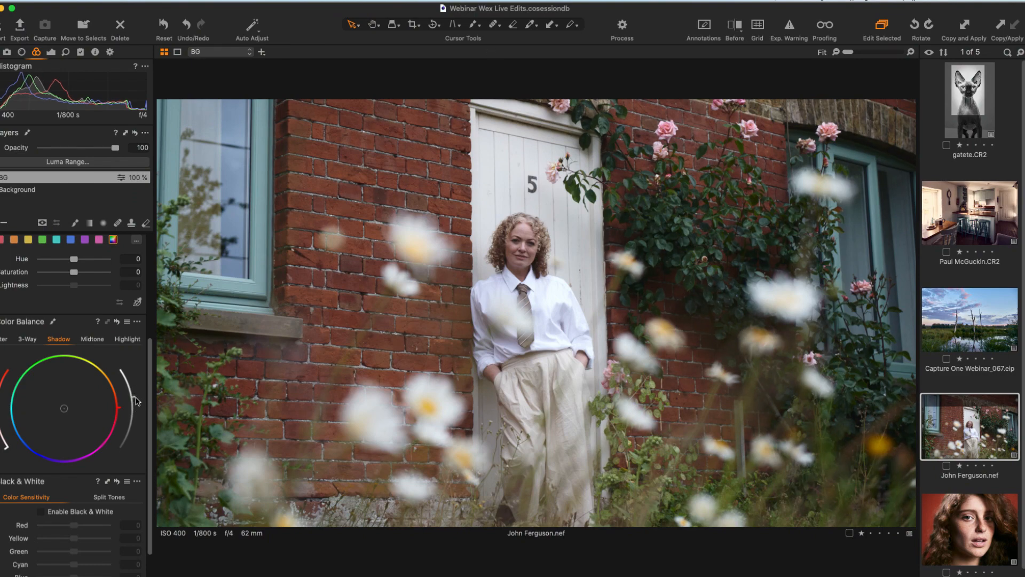
pyautogui.moveTo(135, 398); pyautogui.dragTo(136, 398)
pyautogui.moveTo(134, 399); pyautogui.dragTo(135, 404)
# Step: Add another adjustment layer named Color editor
pyautogui.click(2, 222)
pyautogui.click(55, 244)
pyautogui.write('ColorEditor')
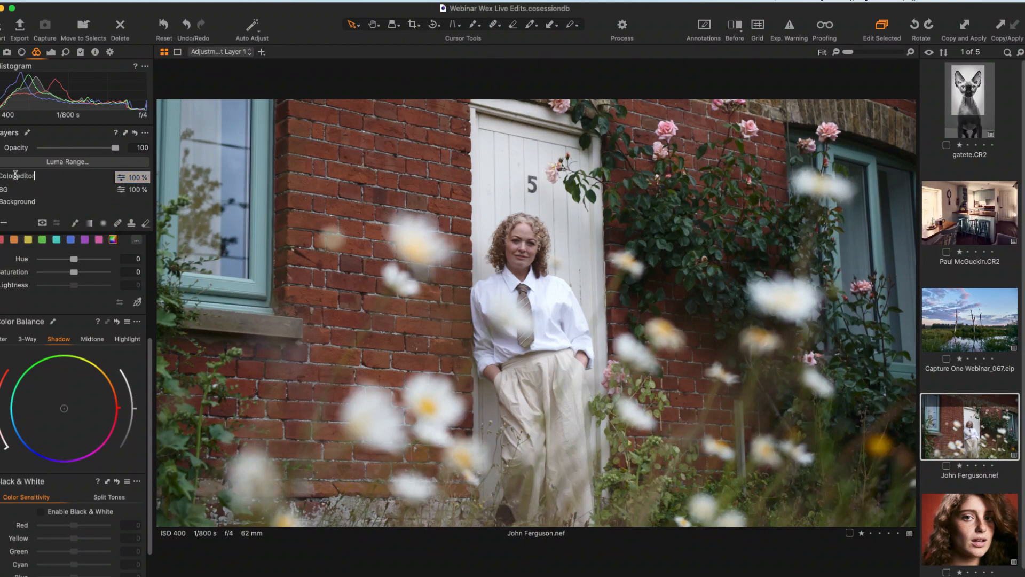
pyautogui.press('Return')
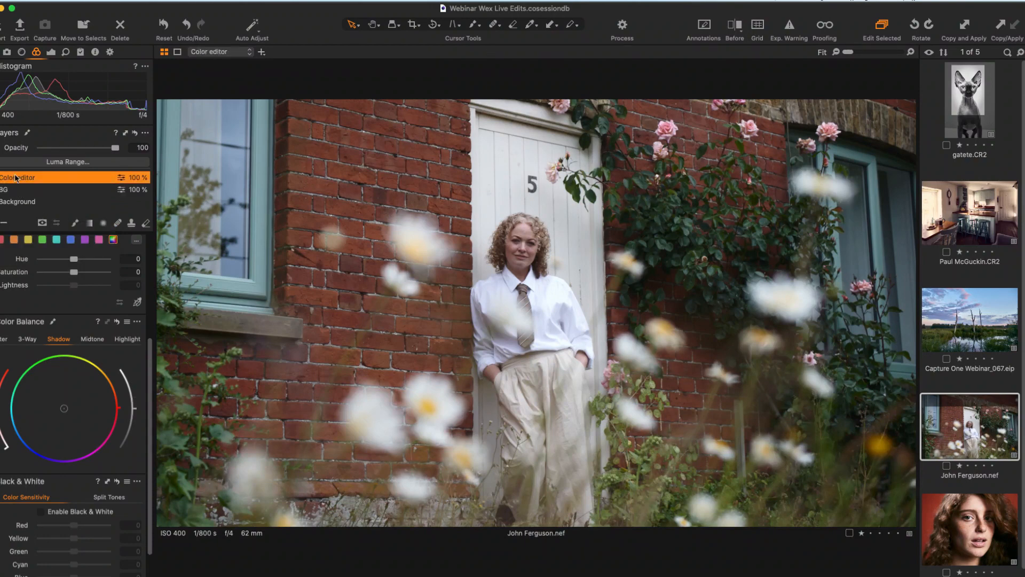
# Step: Pick the brick red in the advanced Color Editor and narrow its range to leave out the less saturated skin tones
pyautogui.moveTo(150, 368); pyautogui.dragTo(155, 327)
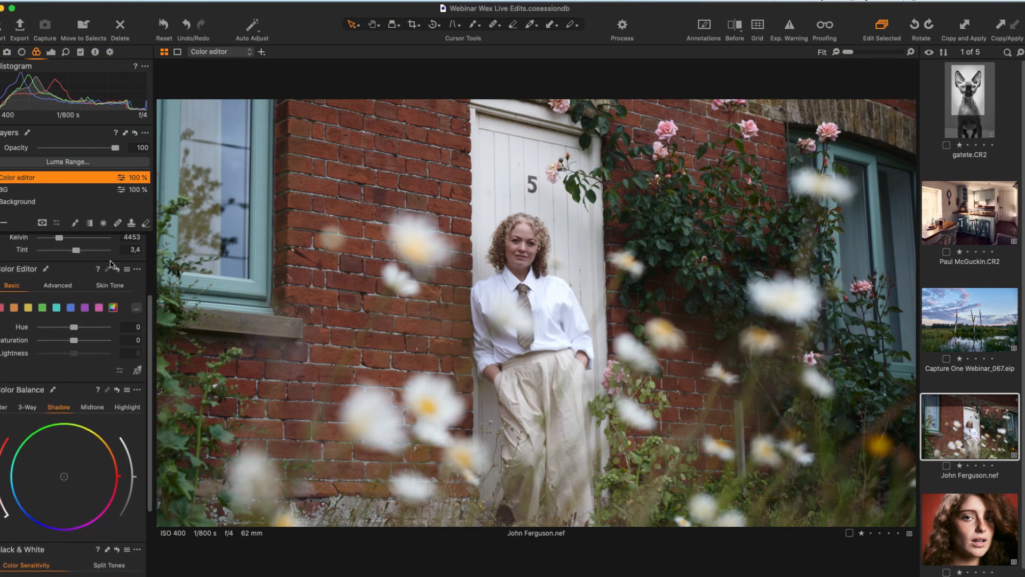
pyautogui.click(53, 286)
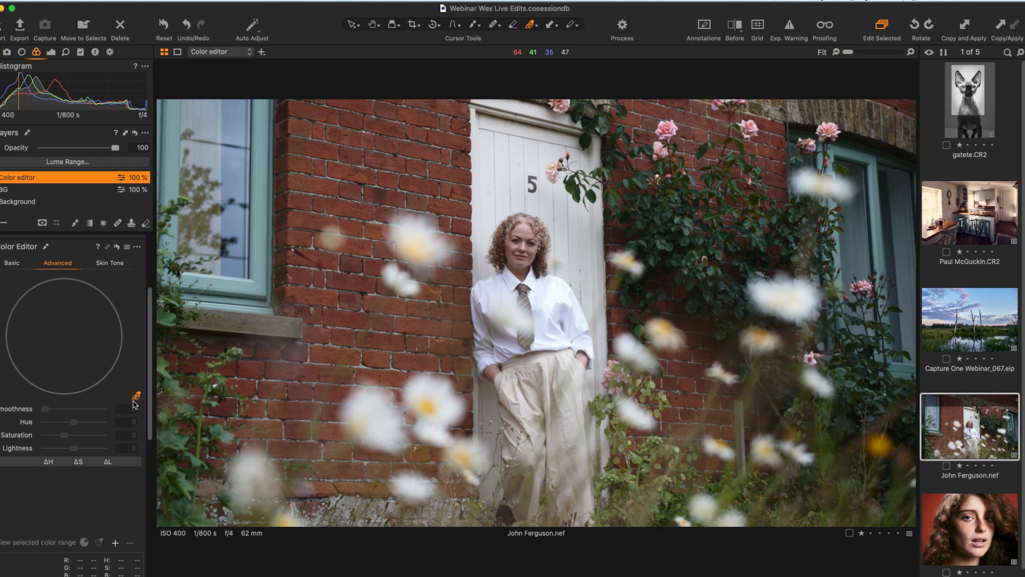
pyautogui.click(362, 251)
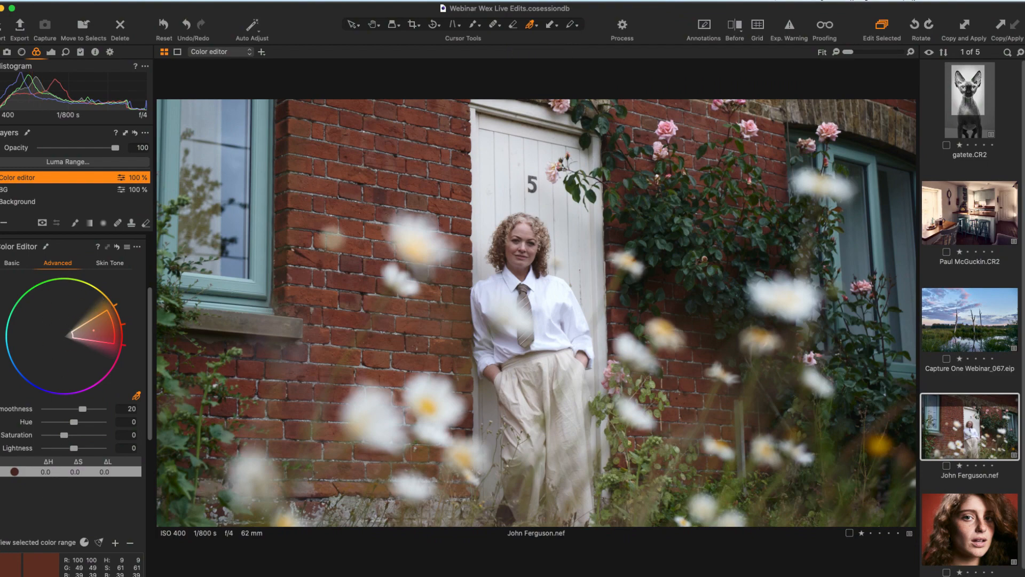
pyautogui.click(1, 543)
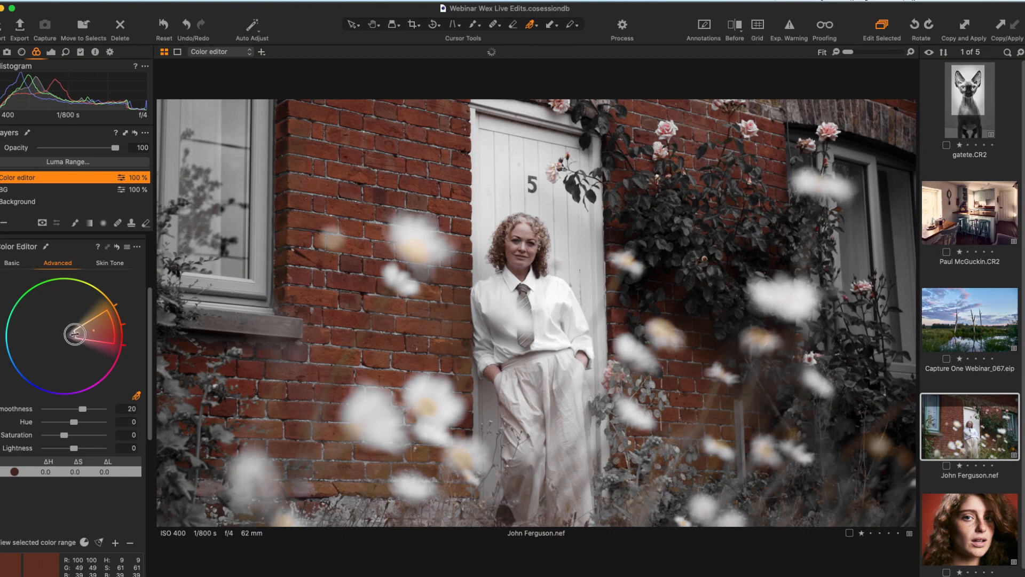
pyautogui.moveTo(75, 334); pyautogui.dragTo(93, 329)
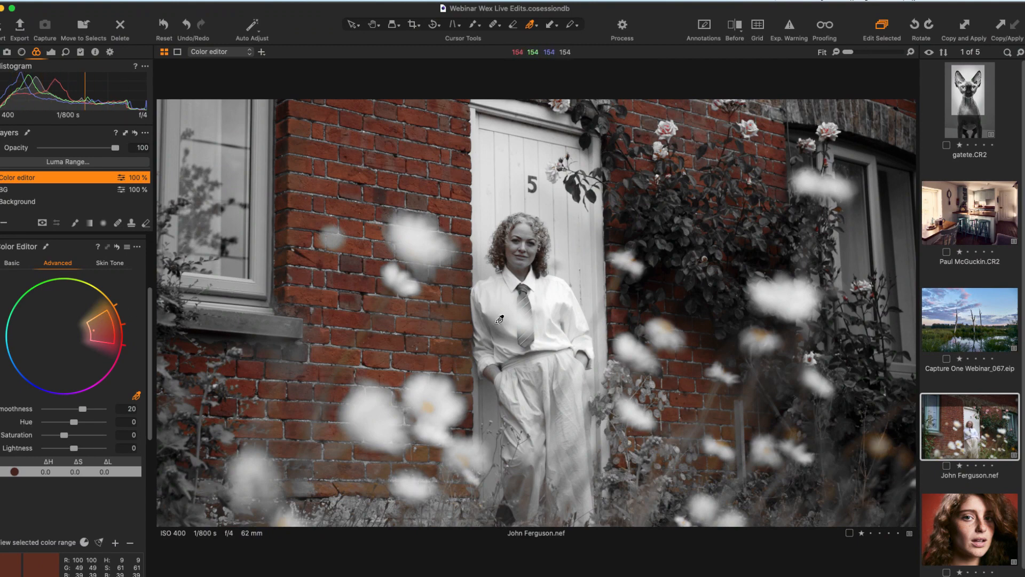
pyautogui.moveTo(96, 315); pyautogui.dragTo(96, 325)
pyautogui.click(2, 541)
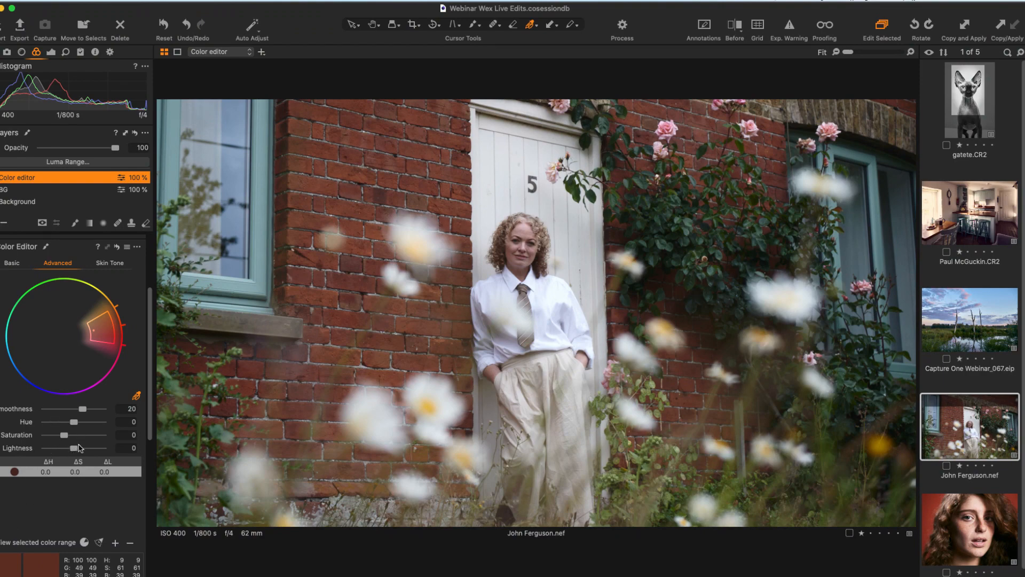
# Step: Set the brick red range's hue to 10 and saturation to -15,6, and compare the wall with and without the change
pyautogui.moveTo(74, 425); pyautogui.dragTo(85, 423)
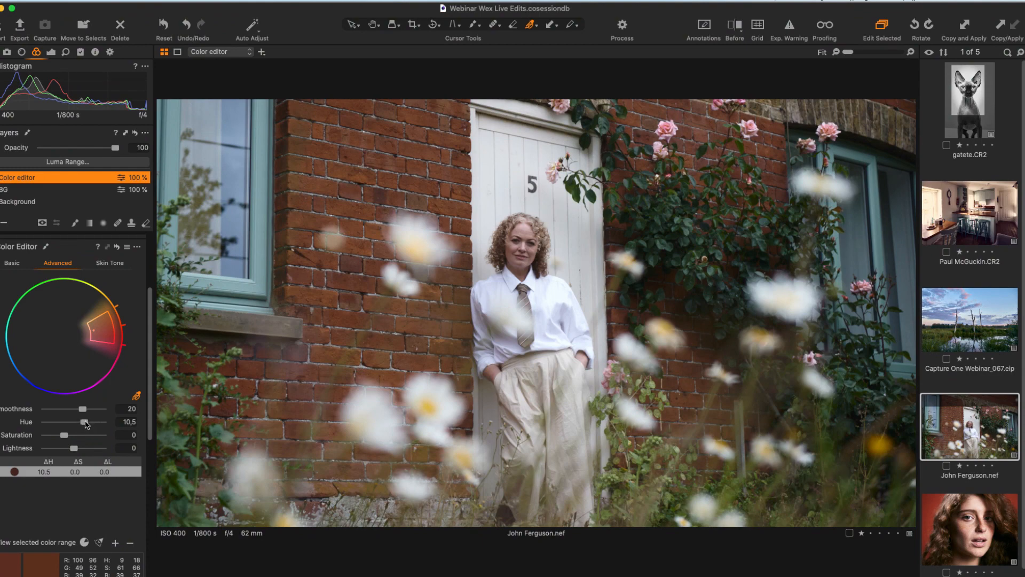
pyautogui.moveTo(88, 426); pyautogui.dragTo(64, 438)
pyautogui.moveTo(63, 438); pyautogui.dragTo(62, 439)
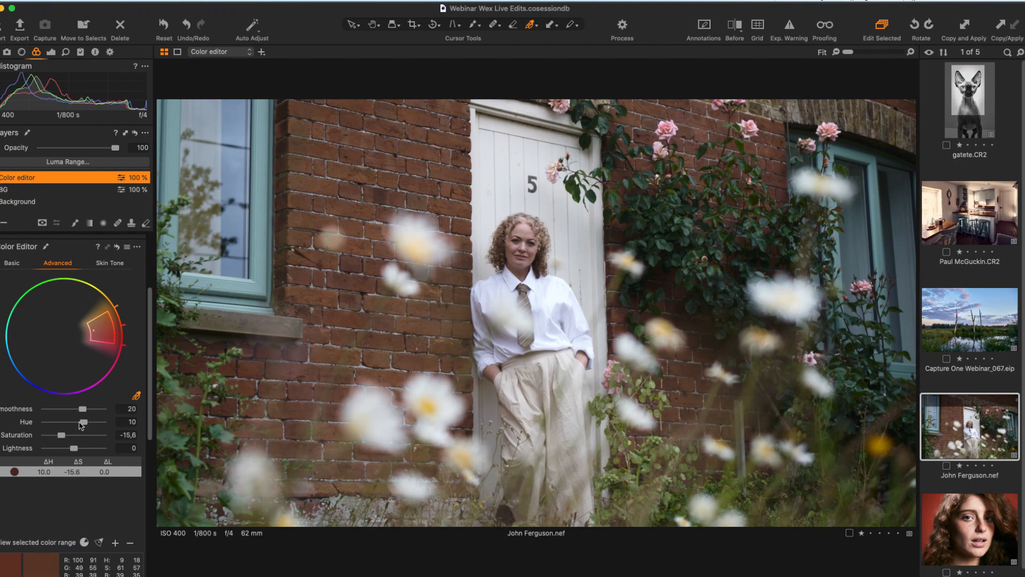
pyautogui.click(1, 471)
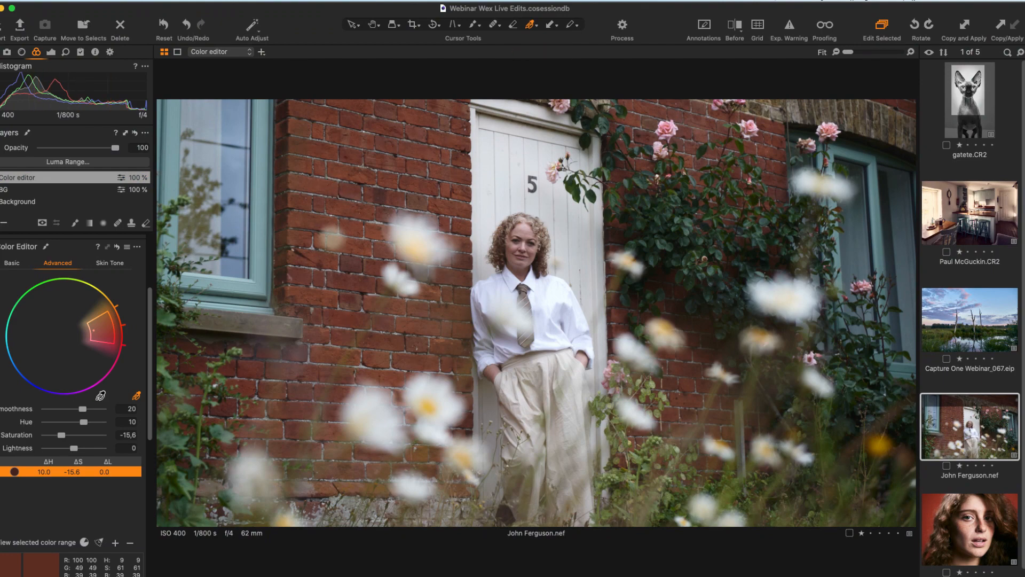
pyautogui.click(1, 471)
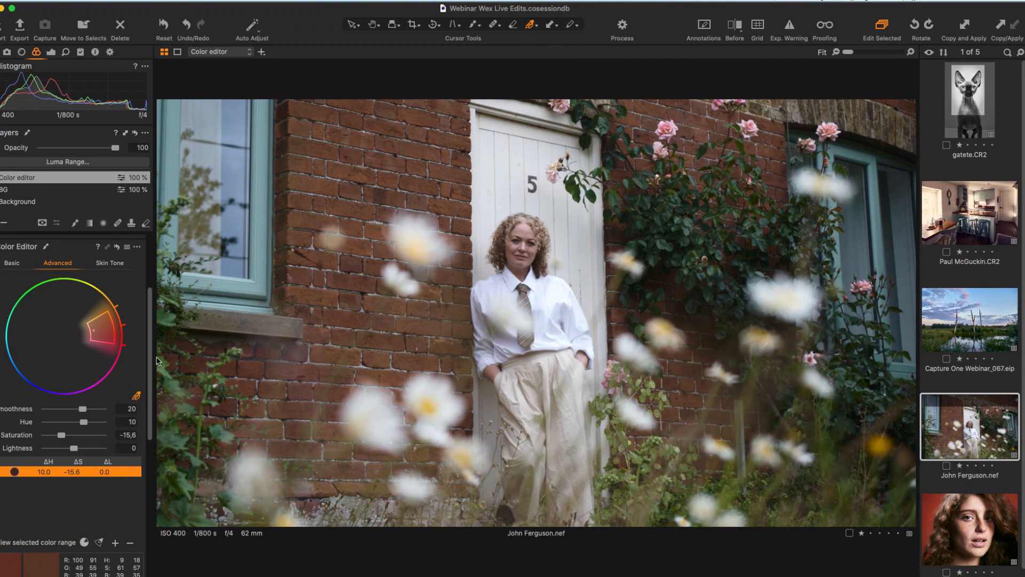
# Step: Pick the green of the rose foliage as a second color and widen its range toward more saturated greens
pyautogui.click(642, 184)
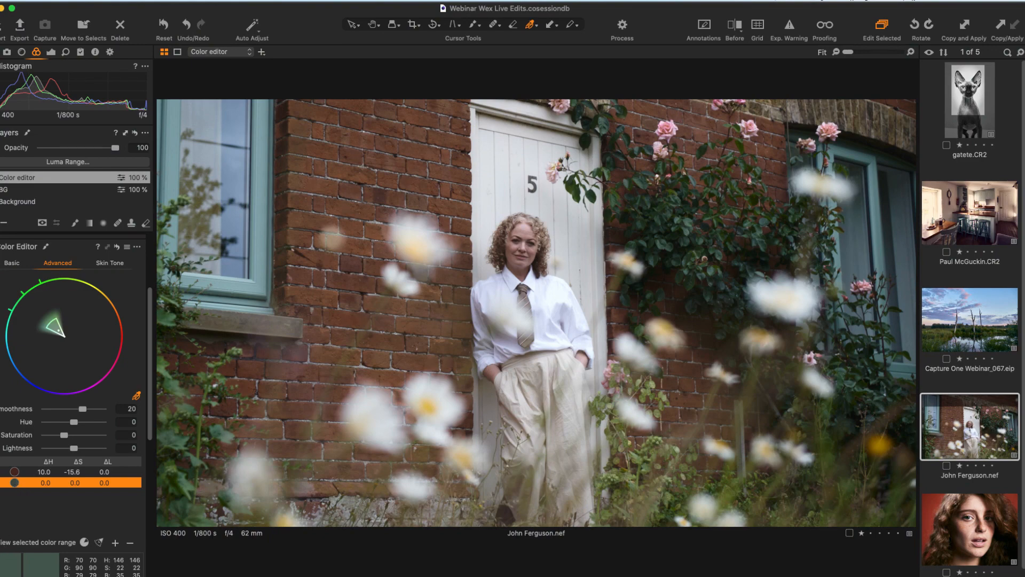
pyautogui.click(1, 543)
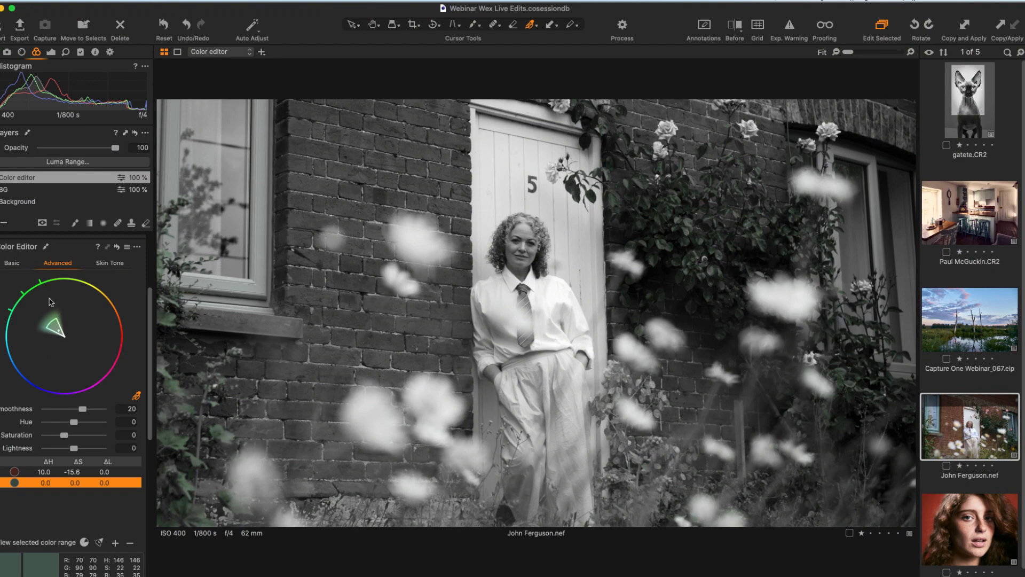
pyautogui.moveTo(51, 324); pyautogui.dragTo(37, 311)
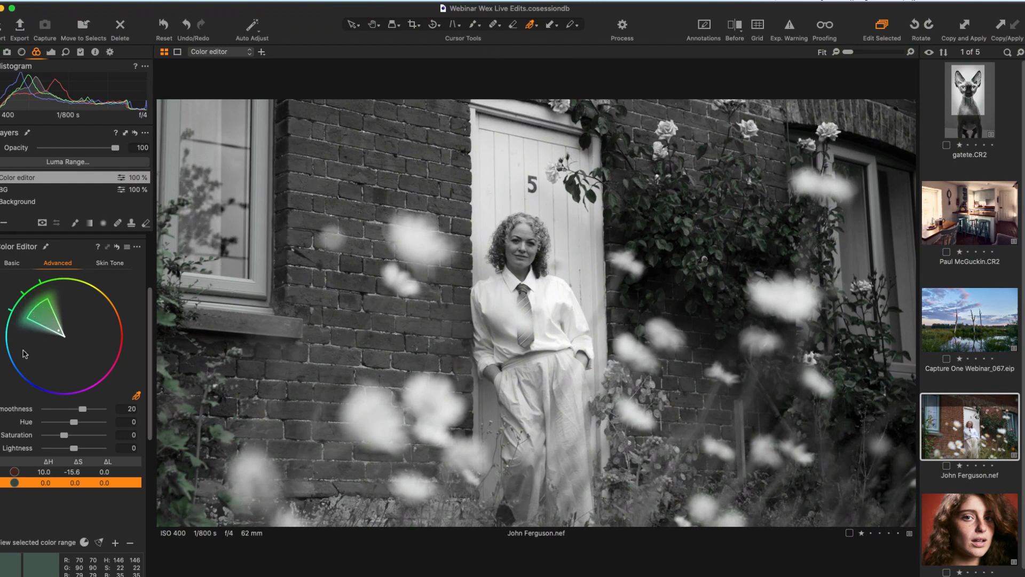
pyautogui.click(5, 542)
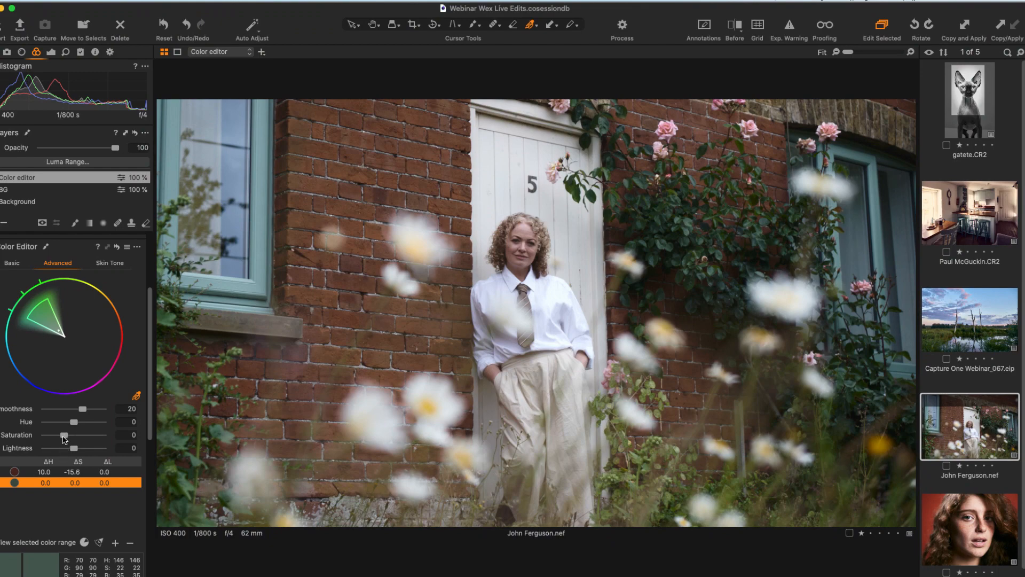
# Step: Set the foliage green's hue to -15 and saturation to -35,4, and pick the rose pink, widen its range and set hue 18,8 and saturation 13,1
pyautogui.moveTo(65, 434)
pyautogui.mouseDown()
pyautogui.moveTo(59, 442)
pyautogui.moveTo(89, 424)
pyautogui.moveTo(24, 435)
pyautogui.moveTo(82, 431)
pyautogui.moveTo(60, 440)
pyautogui.moveTo(60, 425)
pyautogui.mouseUp()
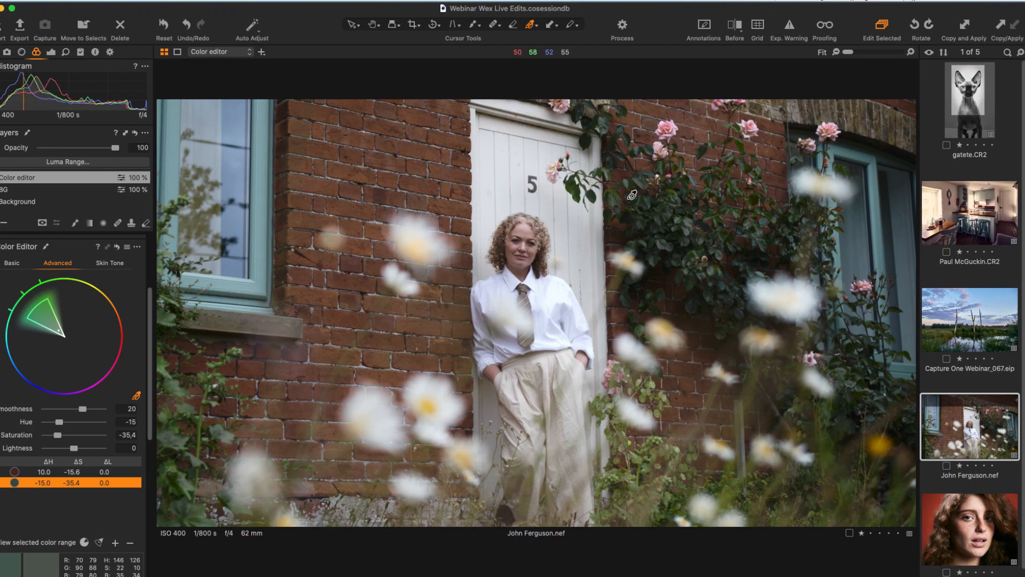
pyautogui.click(675, 138)
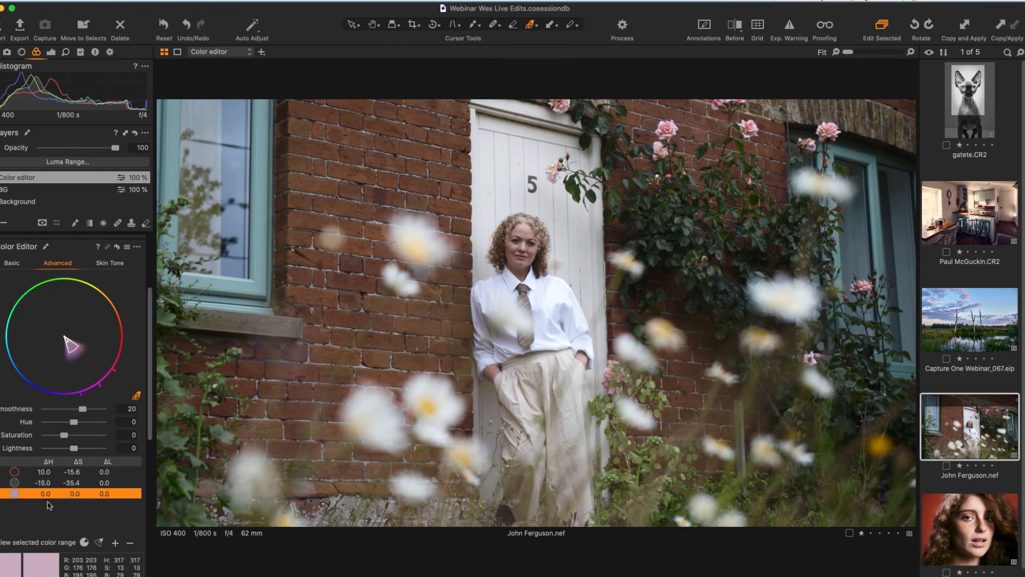
pyautogui.click(17, 553)
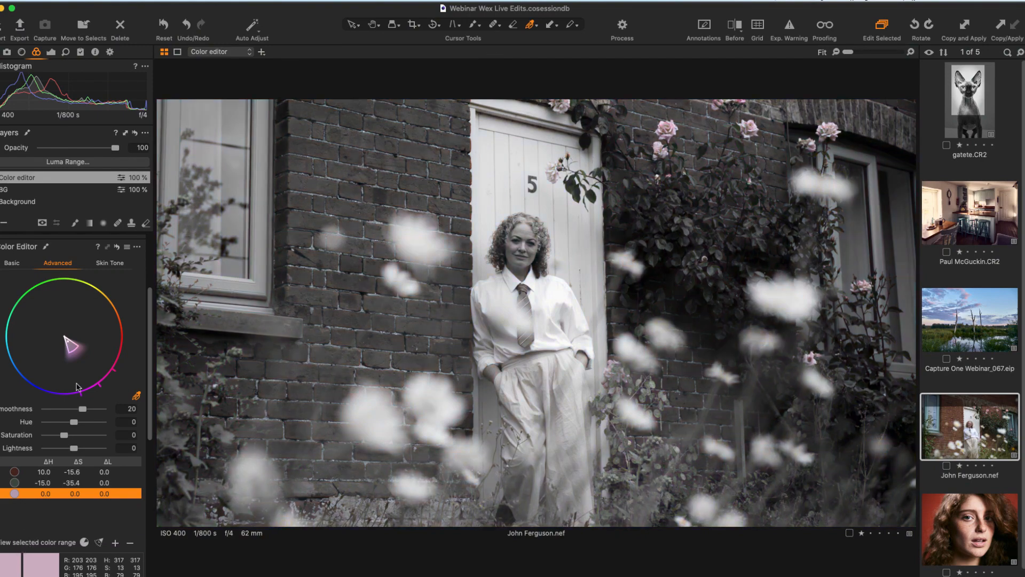
pyautogui.moveTo(72, 342); pyautogui.dragTo(64, 351)
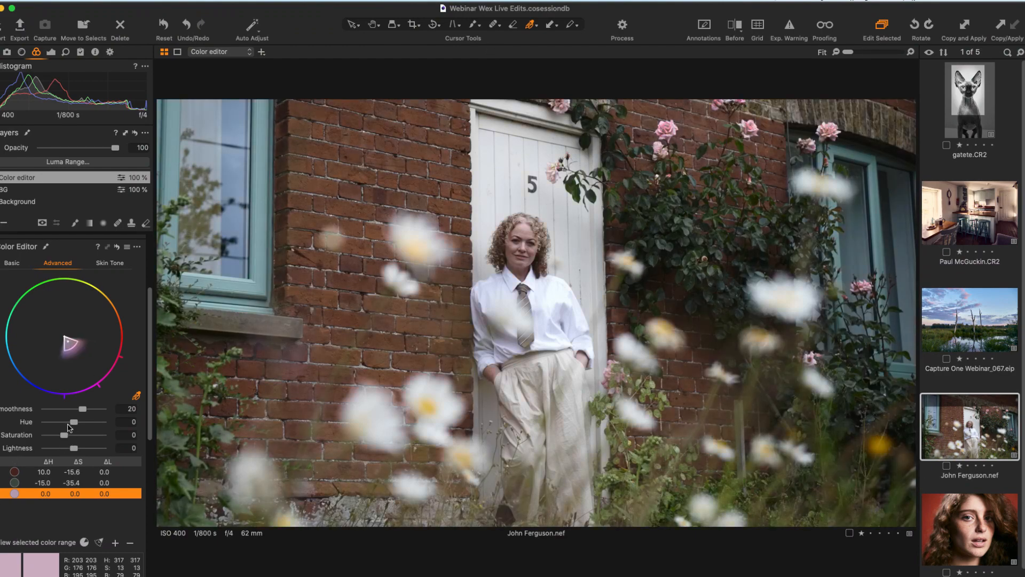
pyautogui.moveTo(74, 423)
pyautogui.mouseDown()
pyautogui.moveTo(95, 422)
pyautogui.moveTo(69, 437)
pyautogui.mouseUp()
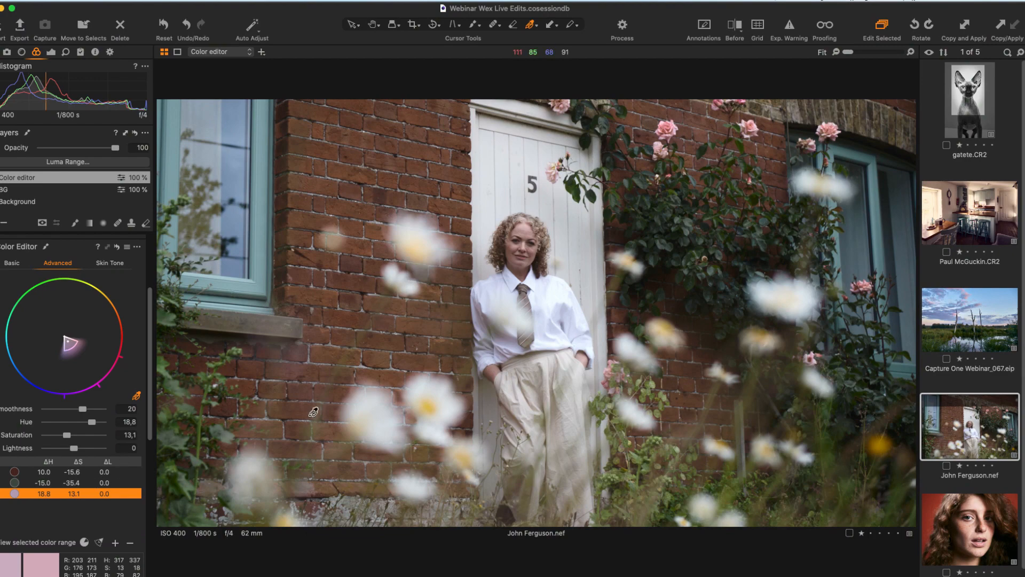
# Step: Pick the yellow of the daisy centers, narrow its range to the more saturated yellows, and set its hue to 2,6 and saturation to -3,2
pyautogui.click(427, 408)
pyautogui.click(54, 543)
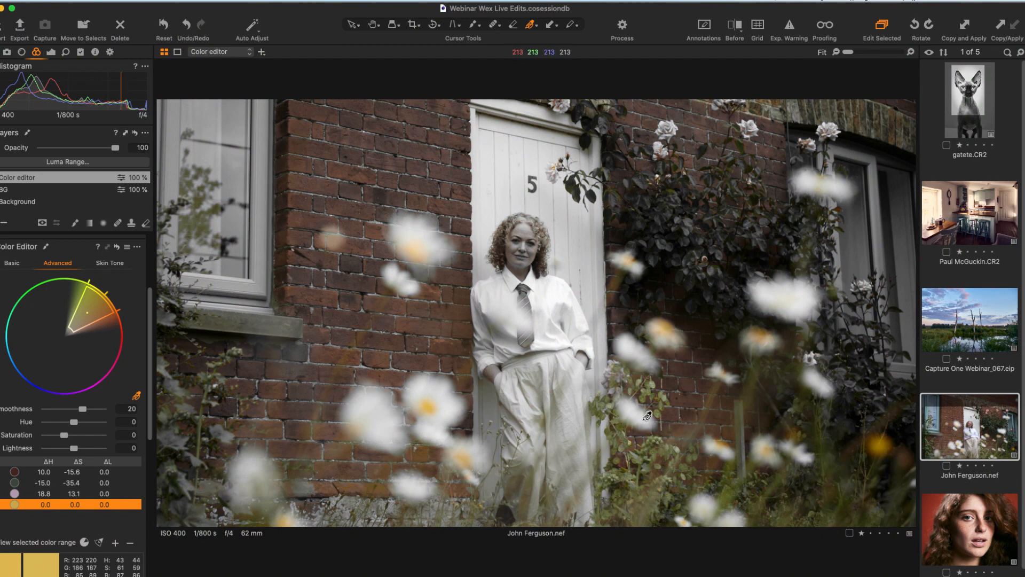
pyautogui.moveTo(81, 300); pyautogui.dragTo(92, 304)
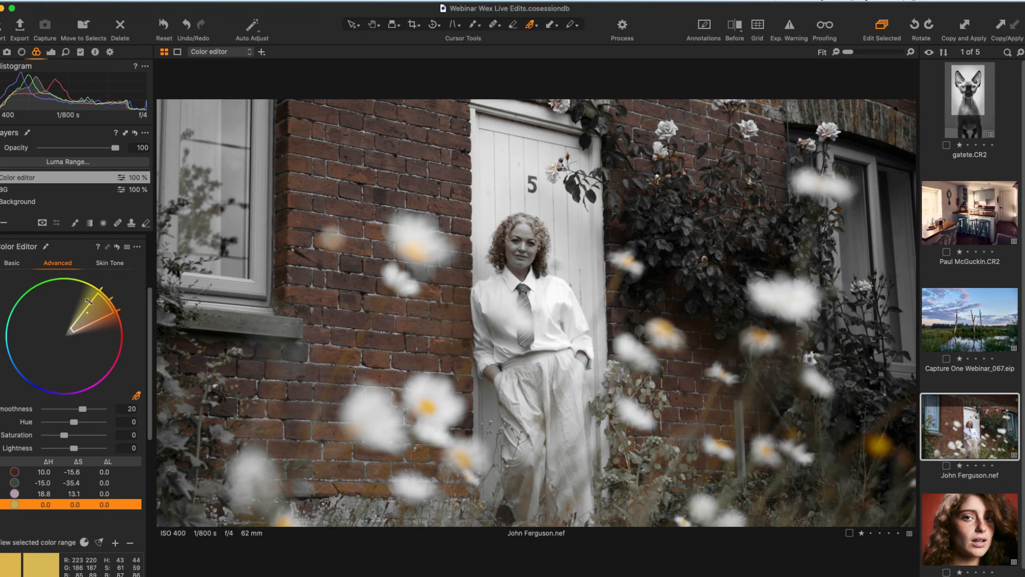
pyautogui.moveTo(89, 301)
pyautogui.mouseDown()
pyautogui.moveTo(78, 327)
pyautogui.moveTo(85, 320)
pyautogui.mouseUp()
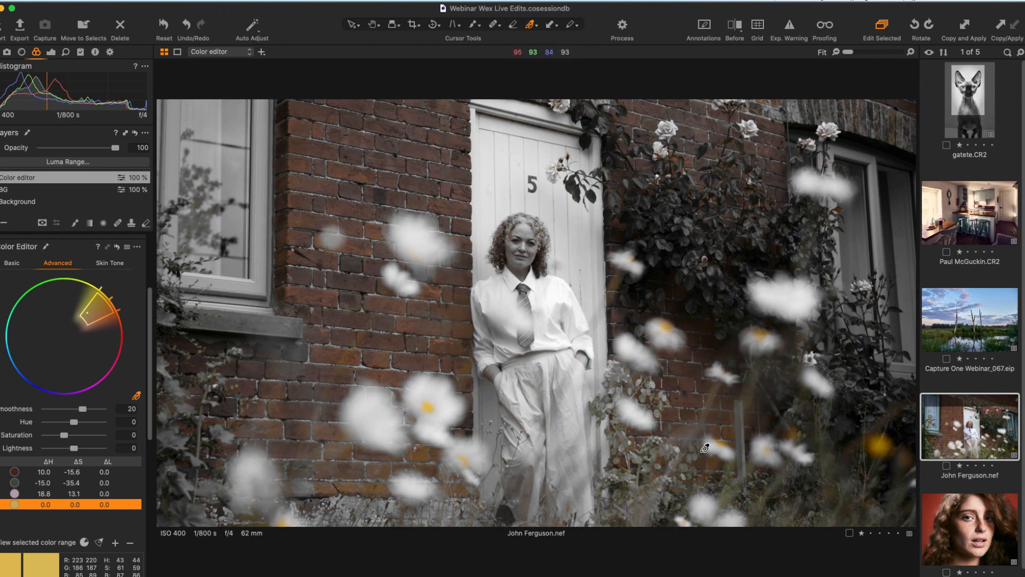
pyautogui.moveTo(87, 324); pyautogui.dragTo(84, 324)
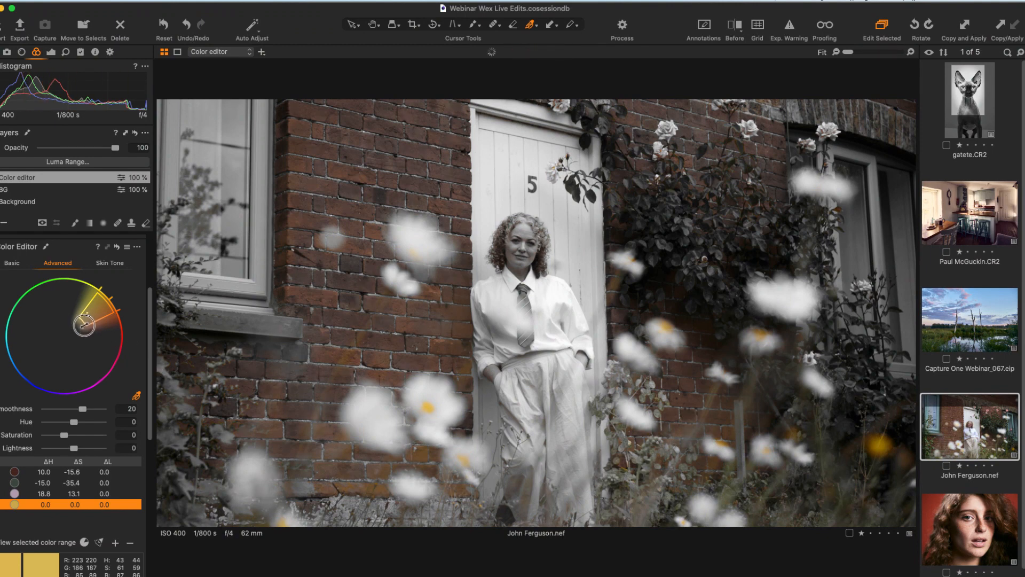
pyautogui.click(14, 545)
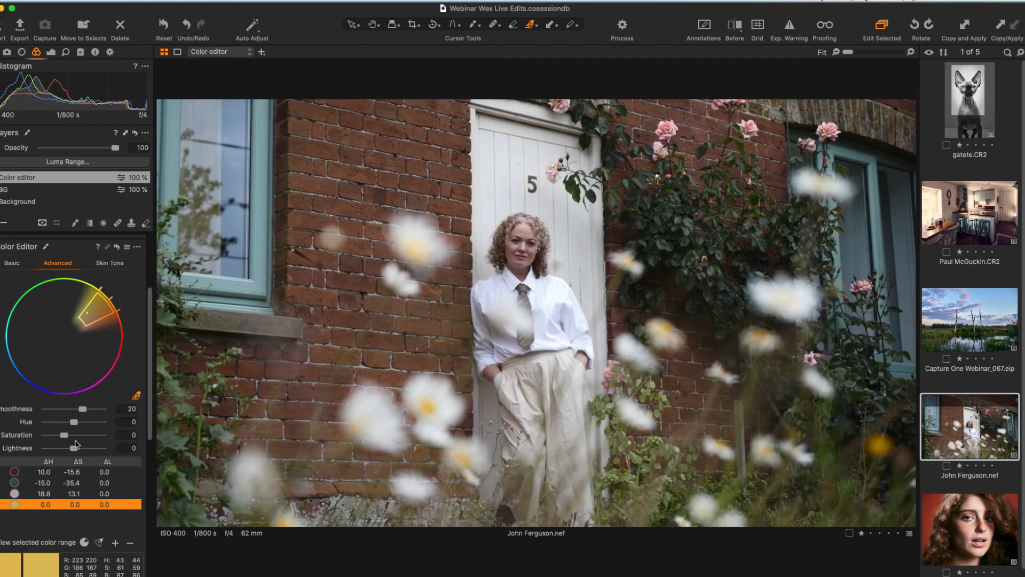
pyautogui.moveTo(76, 424); pyautogui.dragTo(63, 437)
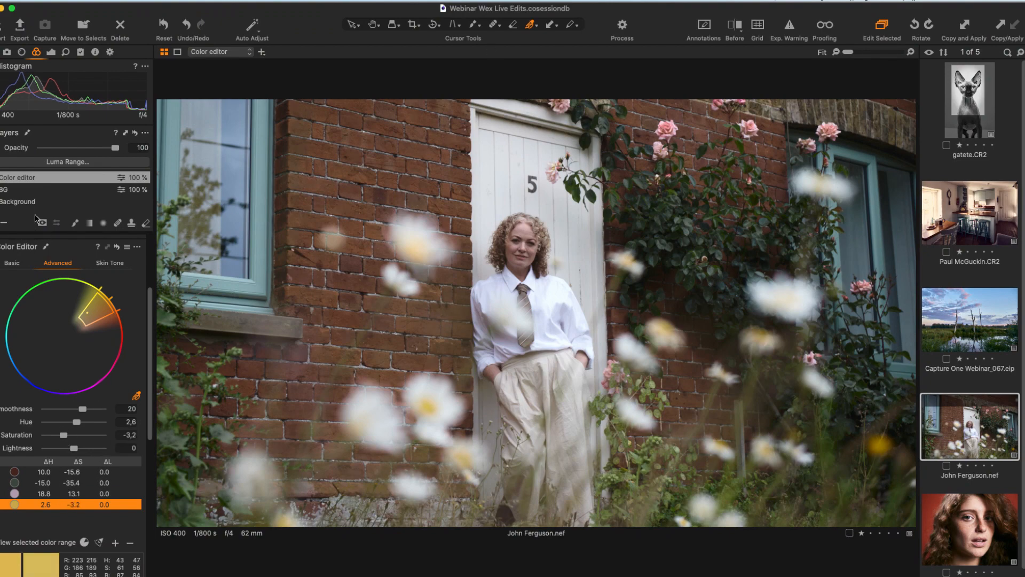
# Step: Compare the photo with and without the Color editor layer
pyautogui.click(1, 177)
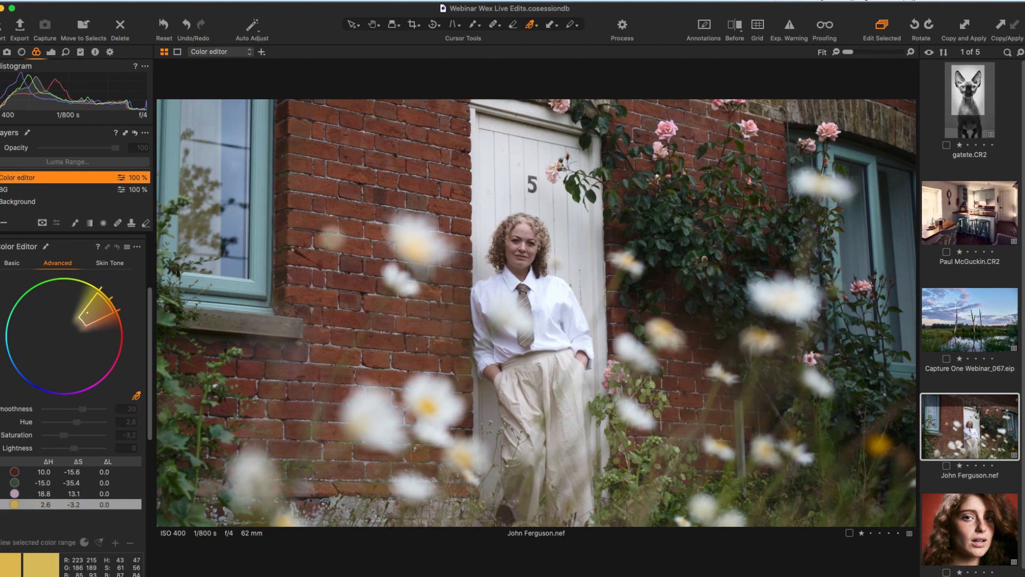
pyautogui.click(1, 178)
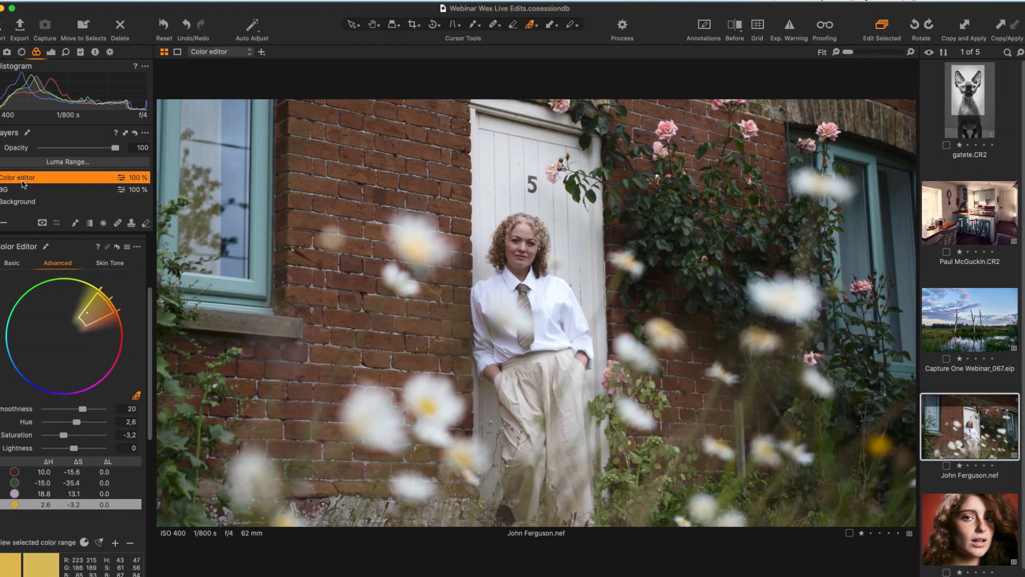
pyautogui.click(1, 177)
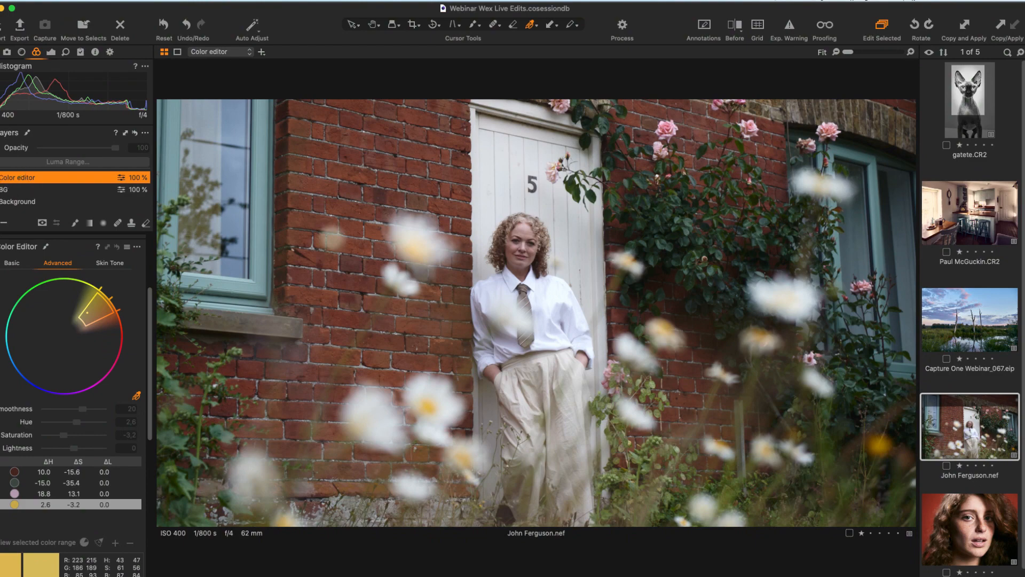
pyautogui.click(2, 177)
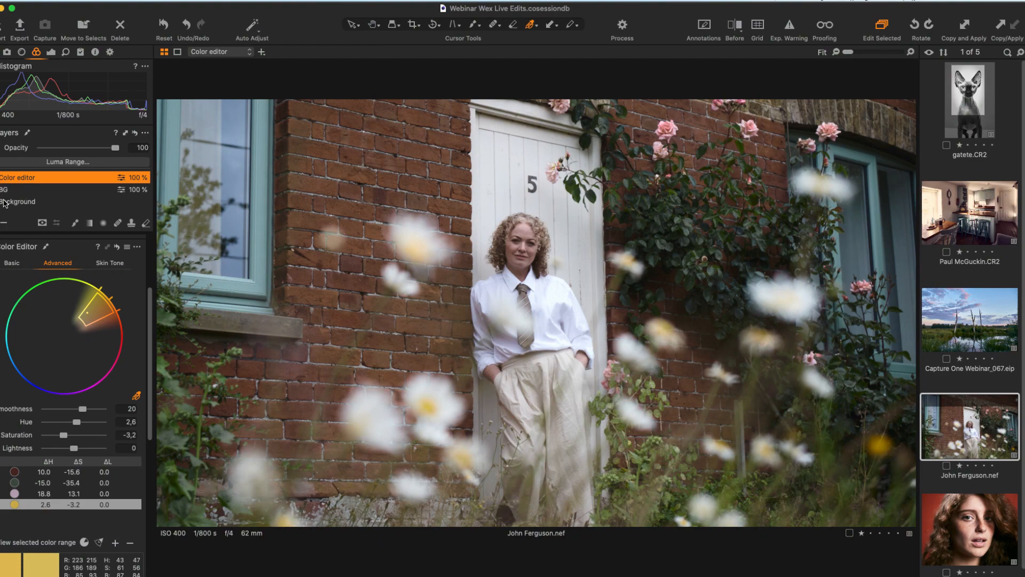
# Step: Add an empty adjustment layer named Vignette
pyautogui.click(2, 222)
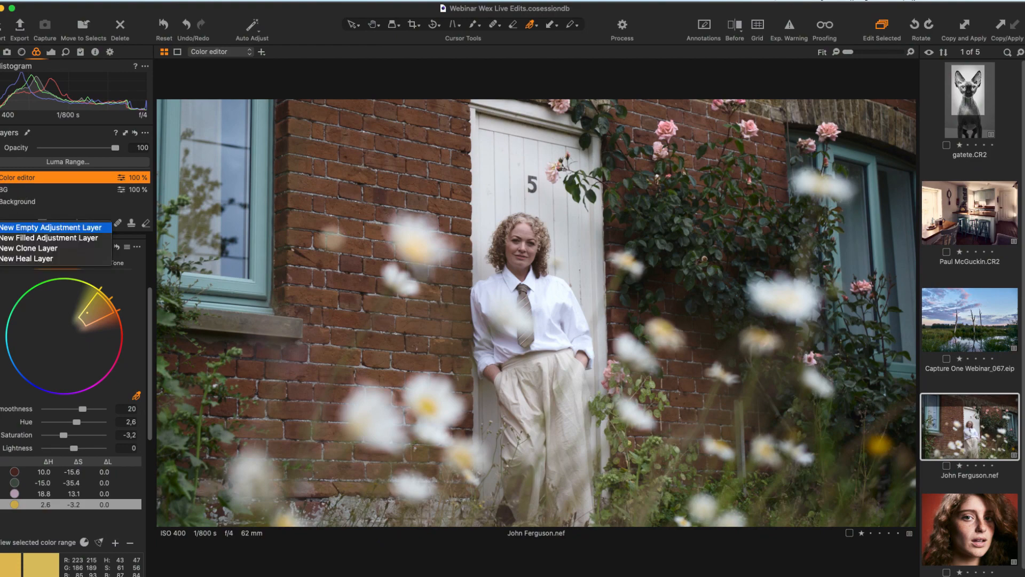
pyautogui.click(45, 227)
pyautogui.doubleClick(50, 174)
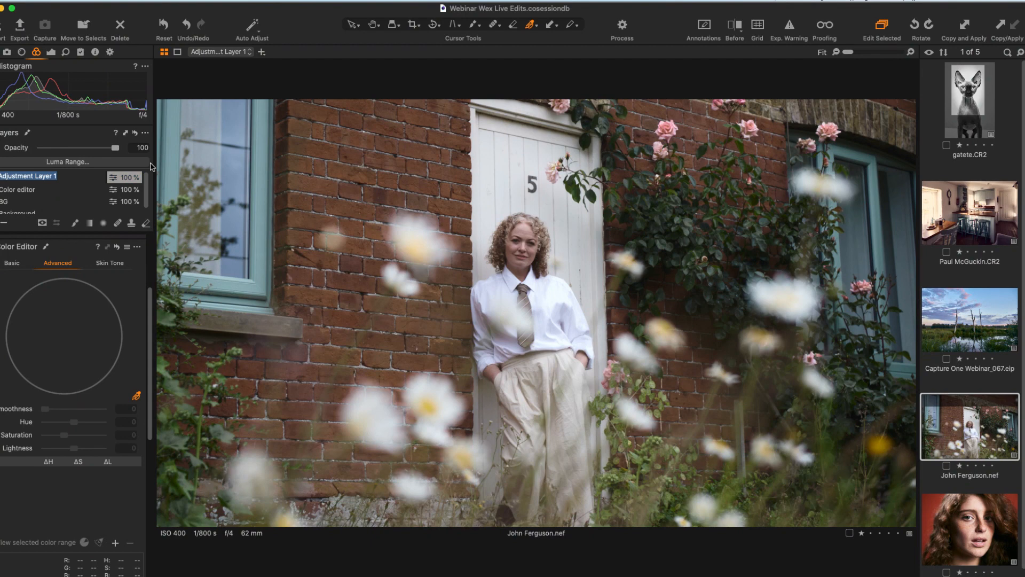
pyautogui.write('Vignette')
pyautogui.press('Return')
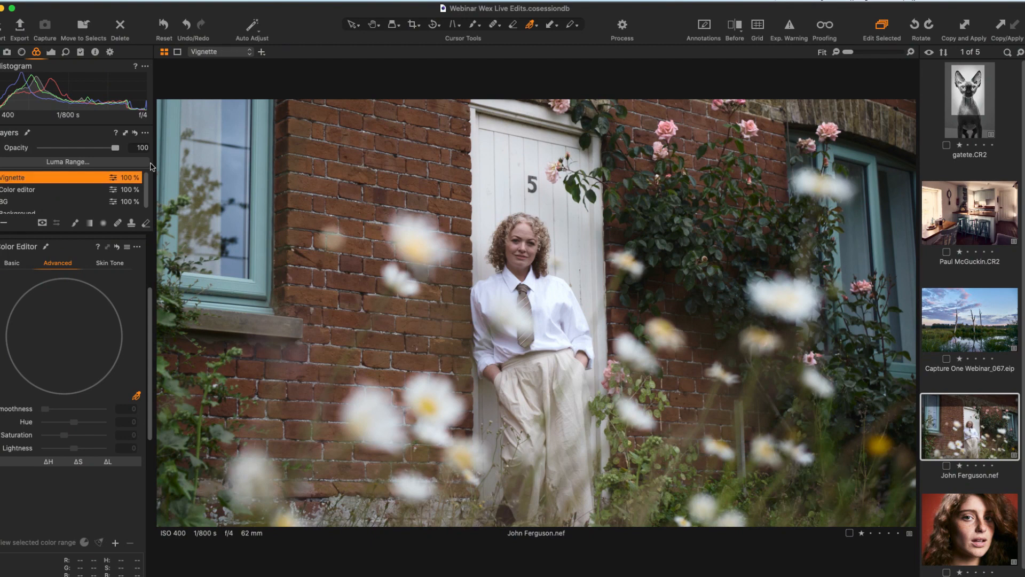
# Step: Place a wide elliptical radial gradient mask around the woman and enlarge it almost to the photo's edges, checking the mask overlay
pyautogui.click(103, 223)
pyautogui.moveTo(374, 241); pyautogui.dragTo(527, 289)
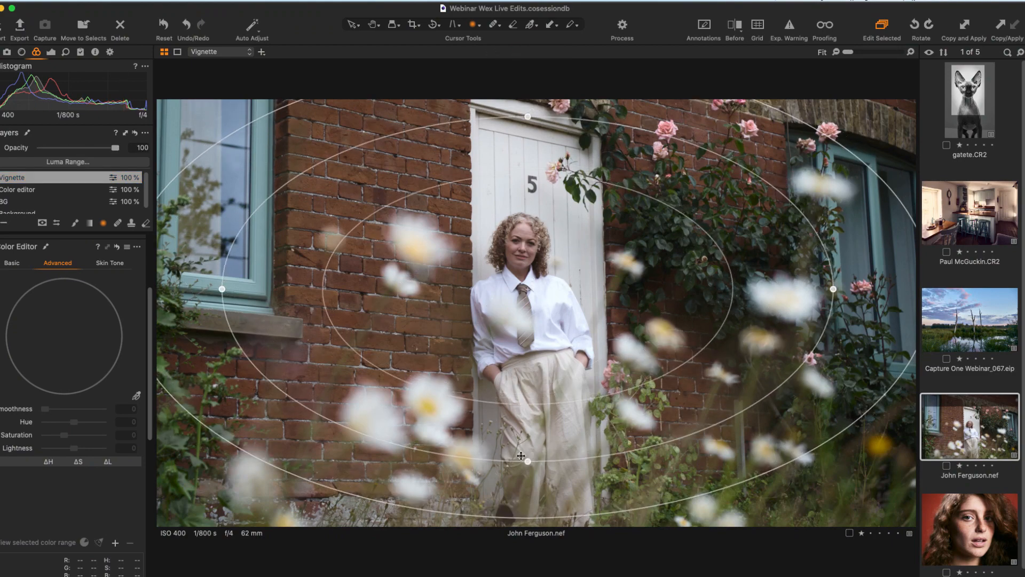
pyautogui.moveTo(528, 462); pyautogui.dragTo(528, 475)
pyautogui.moveTo(221, 288); pyautogui.dragTo(191, 290)
pyautogui.press('m')
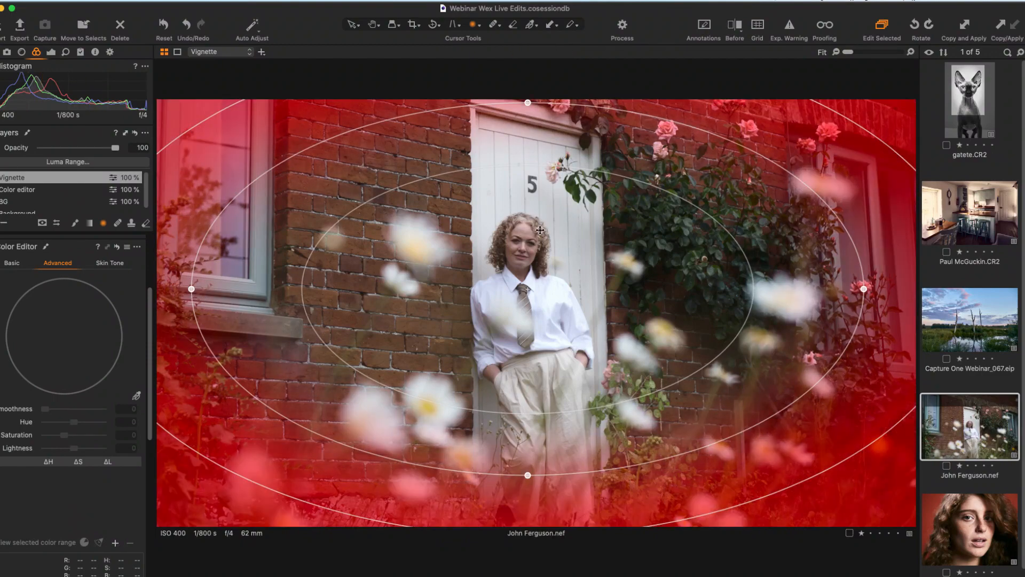
pyautogui.moveTo(603, 303)
pyautogui.mouseDown()
pyautogui.moveTo(599, 295)
pyautogui.moveTo(599, 309)
pyautogui.mouseUp()
pyautogui.moveTo(185, 297); pyautogui.dragTo(158, 294)
pyautogui.moveTo(471, 416); pyautogui.dragTo(519, 454)
pyautogui.moveTo(539, 396); pyautogui.dragTo(544, 411)
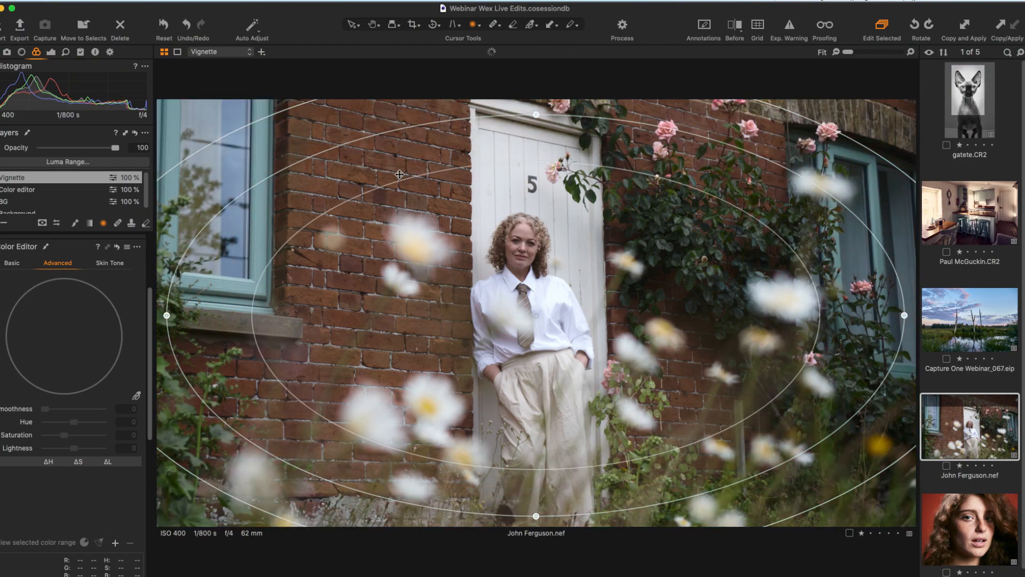
# Step: Darken the Vignette layer with exposure -0,5 and brightness -8, and reduce the layer's opacity to 89
pyautogui.click(50, 52)
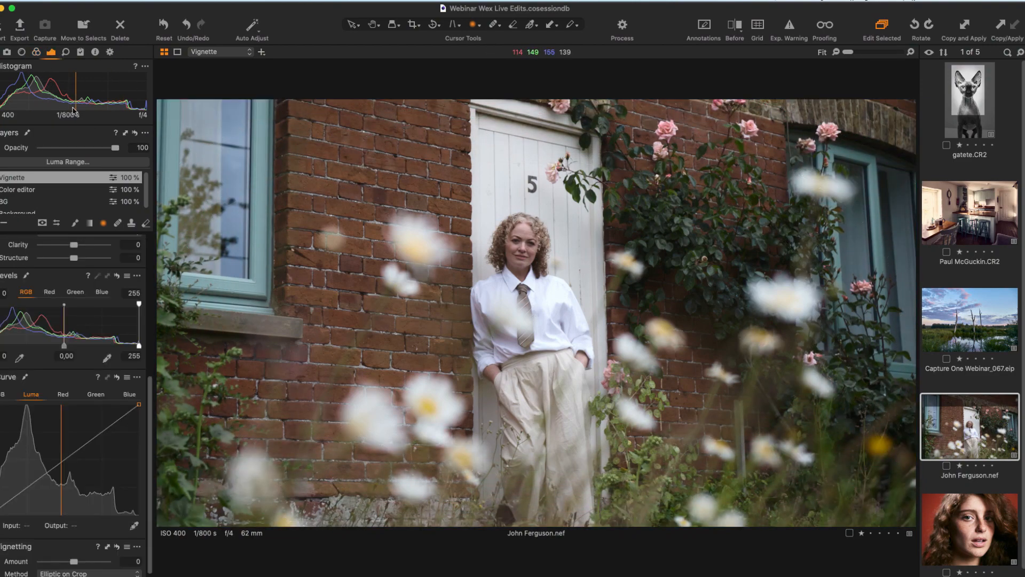
pyautogui.moveTo(149, 388); pyautogui.dragTo(117, 269)
pyautogui.click(131, 297)
pyautogui.write('-0,4')
pyautogui.press('Return')
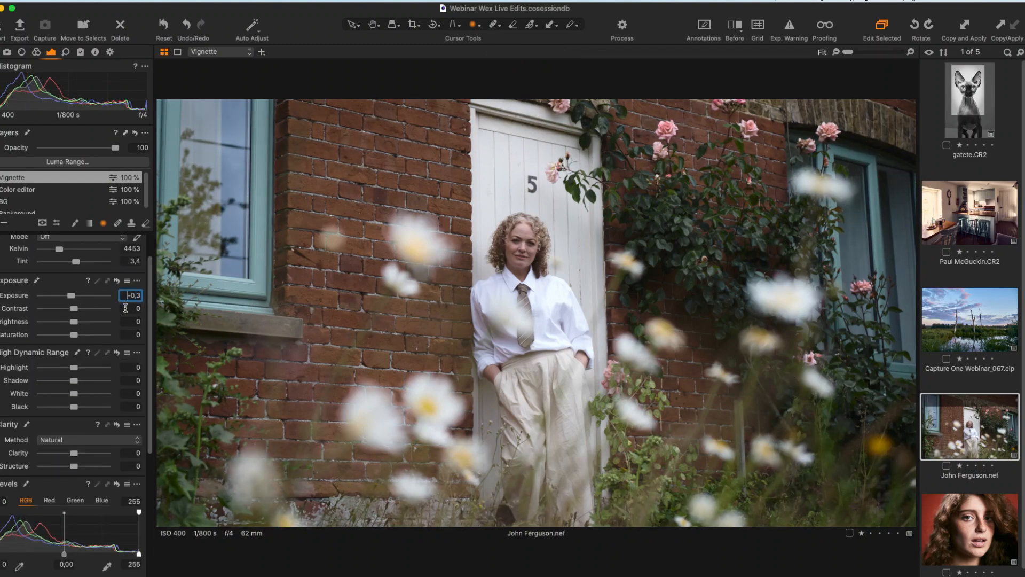
pyautogui.click(131, 321)
pyautogui.write('-2')
pyautogui.press('Return')
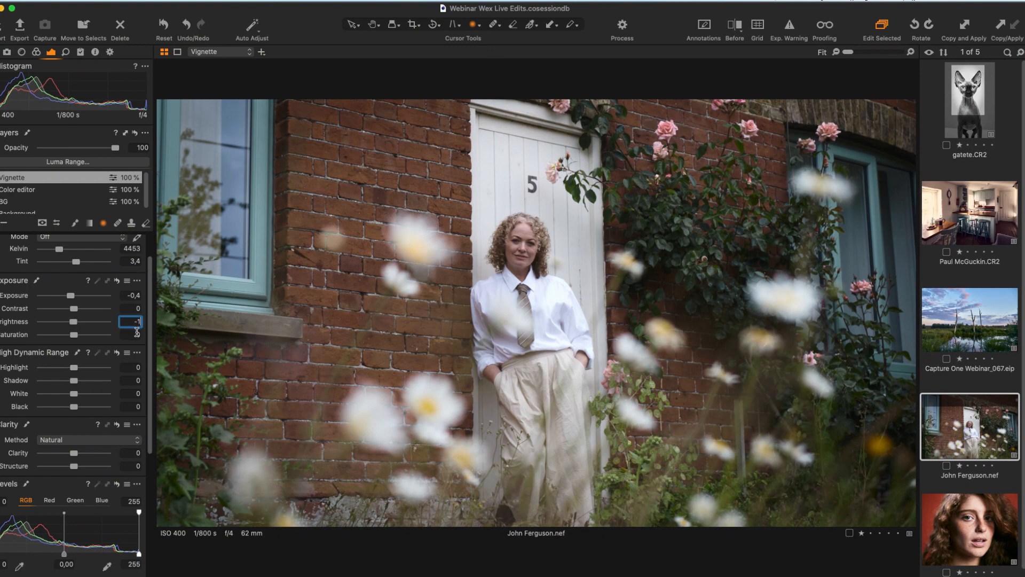
pyautogui.press('Down')
pyautogui.press('Down')
pyautogui.press('Down')
pyautogui.press('Down')
pyautogui.press('Down')
pyautogui.press('Down')
pyautogui.press('Return')
pyautogui.moveTo(115, 148); pyautogui.dragTo(110, 148)
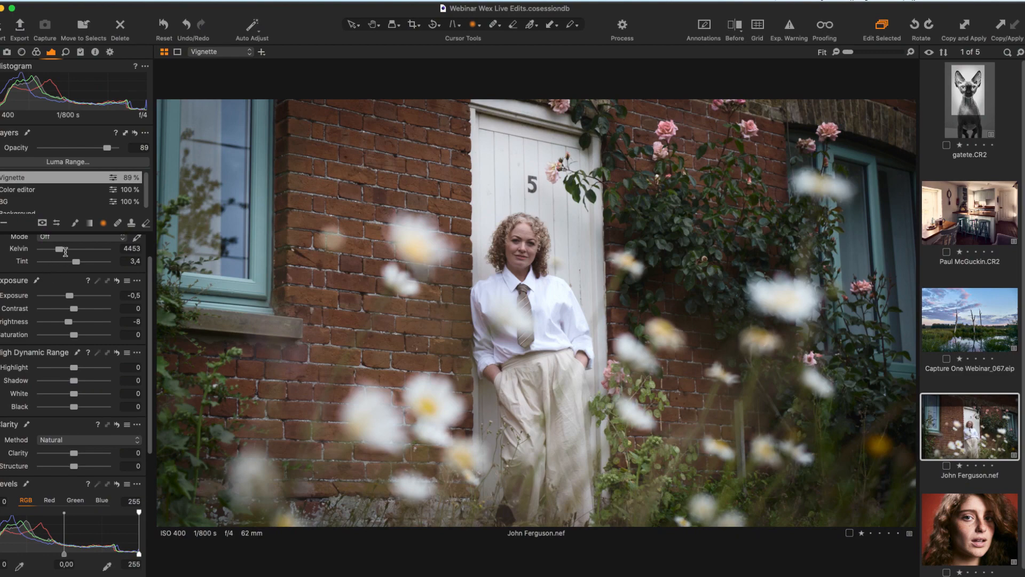
pyautogui.press('v')
# Step: Add a filled adjustment layer named Color grade
pyautogui.click(1, 222)
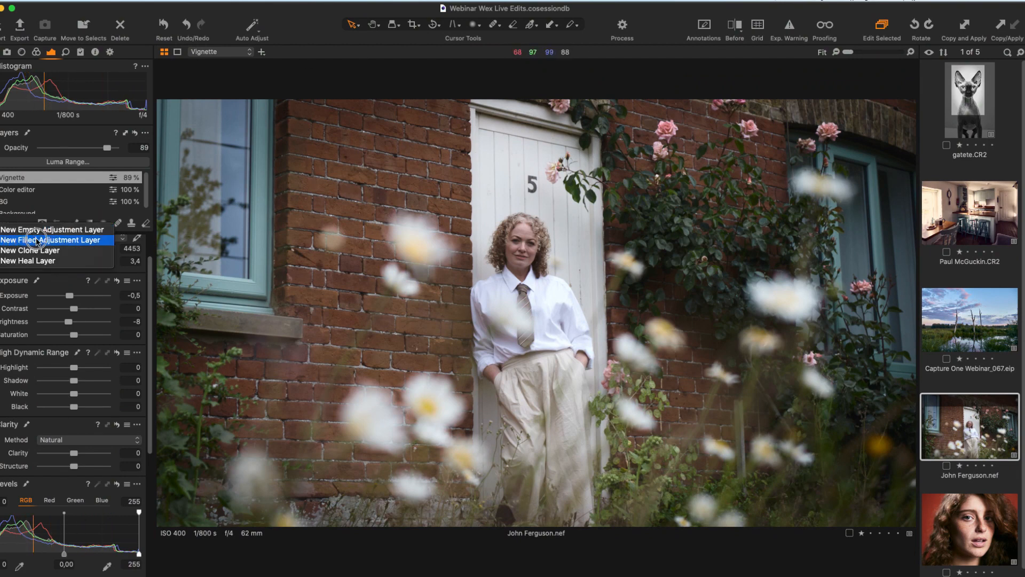
pyautogui.click(54, 241)
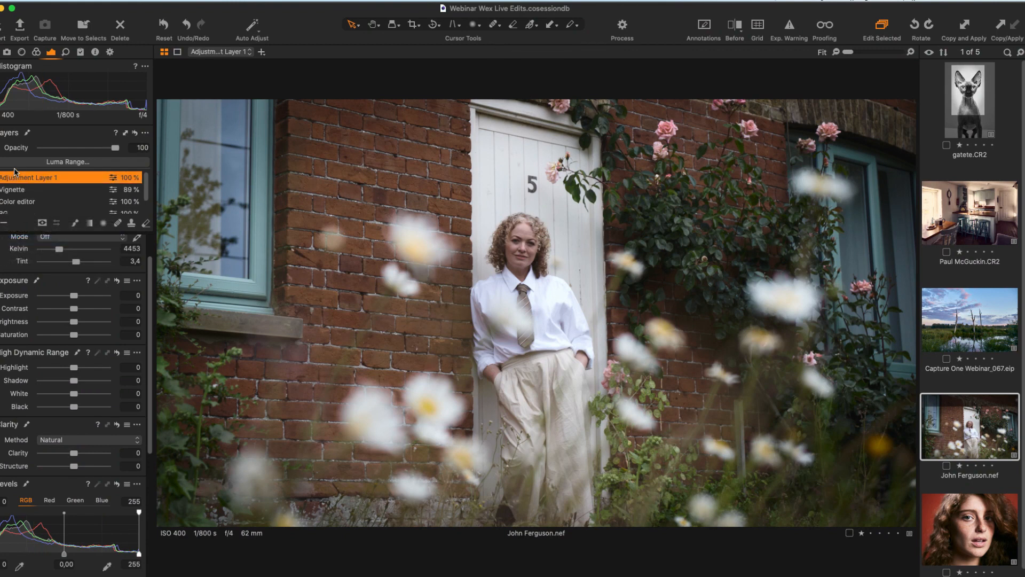
pyautogui.write('Color grad')
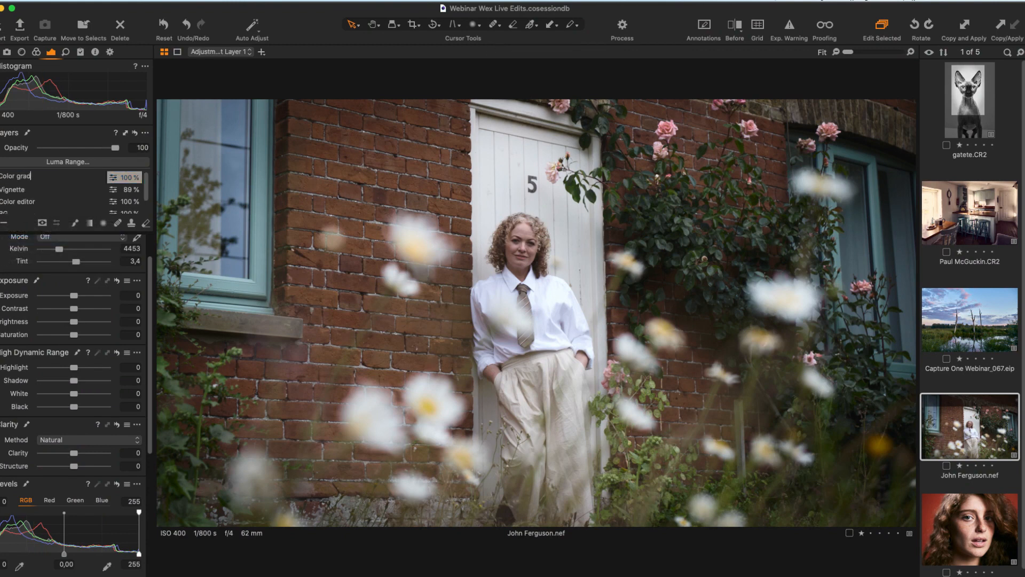
pyautogui.write('e')
pyautogui.press('Return')
# Step: Tint the shadows moderately toward blue with Color Balance on the Color grade layer
pyautogui.click(36, 51)
pyautogui.moveTo(150, 307); pyautogui.dragTo(137, 432)
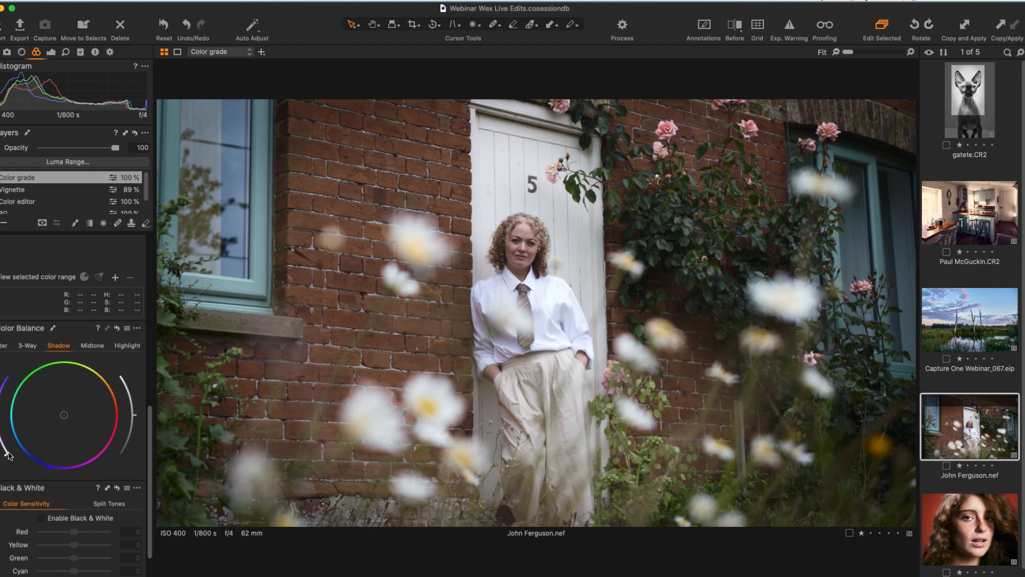
pyautogui.moveTo(6, 453); pyautogui.dragTo(2, 441)
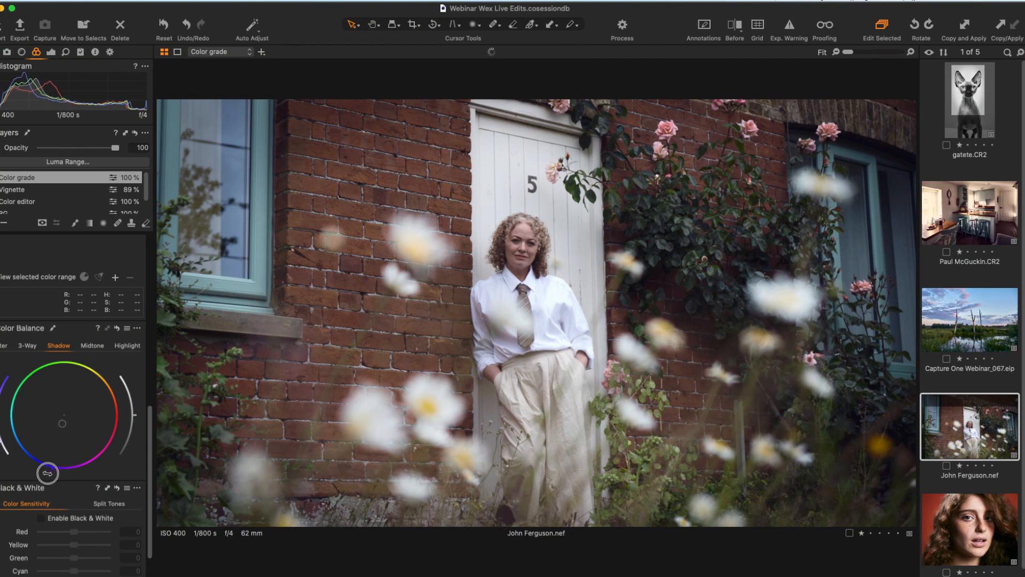
pyautogui.moveTo(41, 411); pyautogui.dragTo(40, 415)
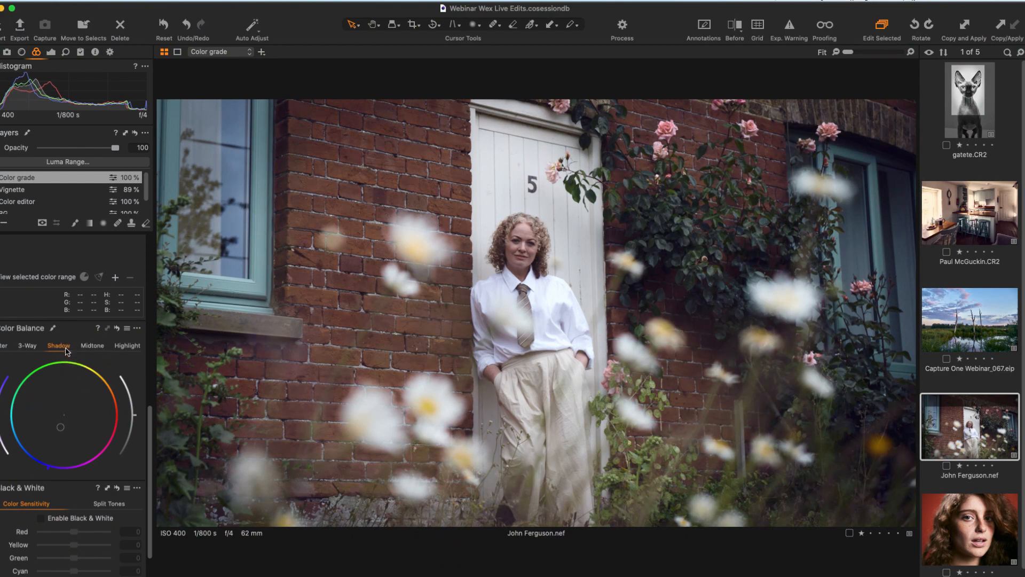
pyautogui.moveTo(1, 441); pyautogui.dragTo(0, 433)
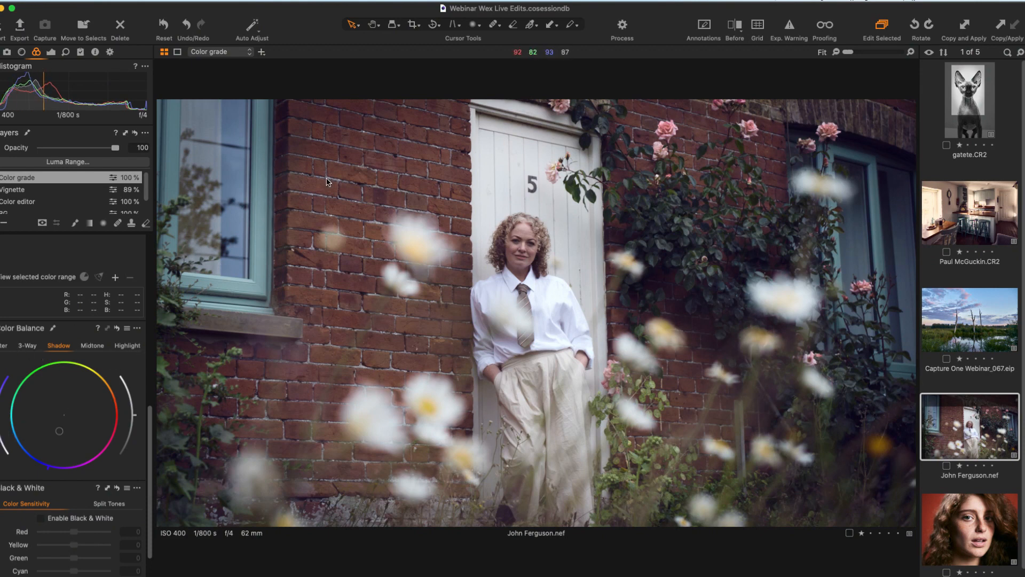
# Step: Tint the highlights moderately toward yellow with Color Balance on the Color grade layer
pyautogui.click(122, 346)
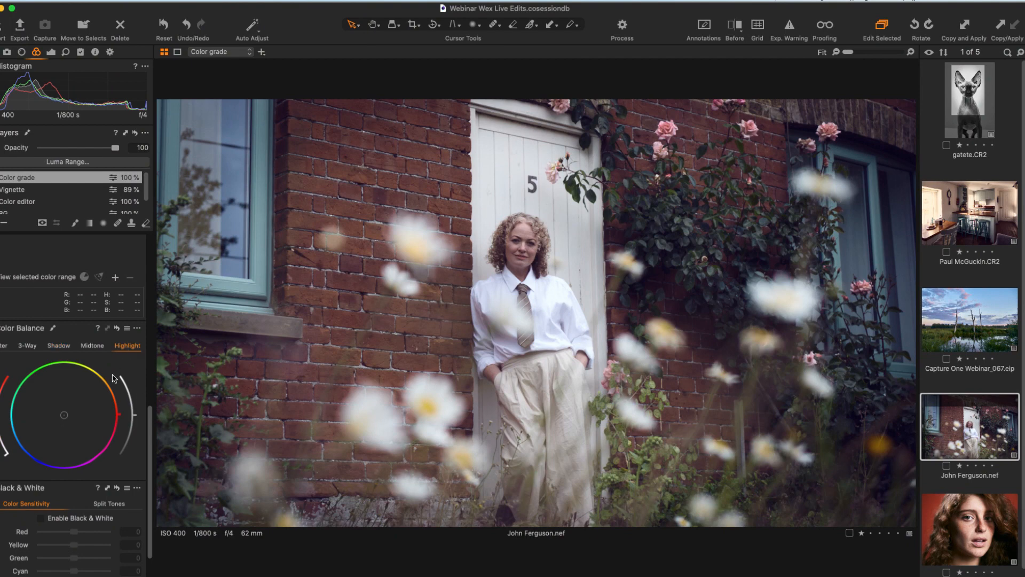
pyautogui.moveTo(105, 385); pyautogui.dragTo(96, 373)
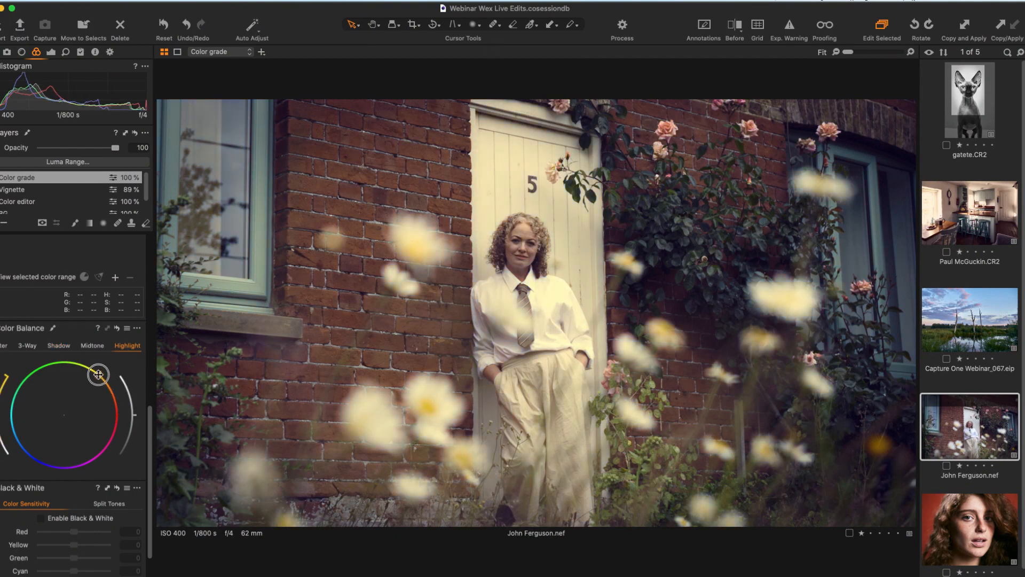
pyautogui.moveTo(1, 417); pyautogui.dragTo(18, 486)
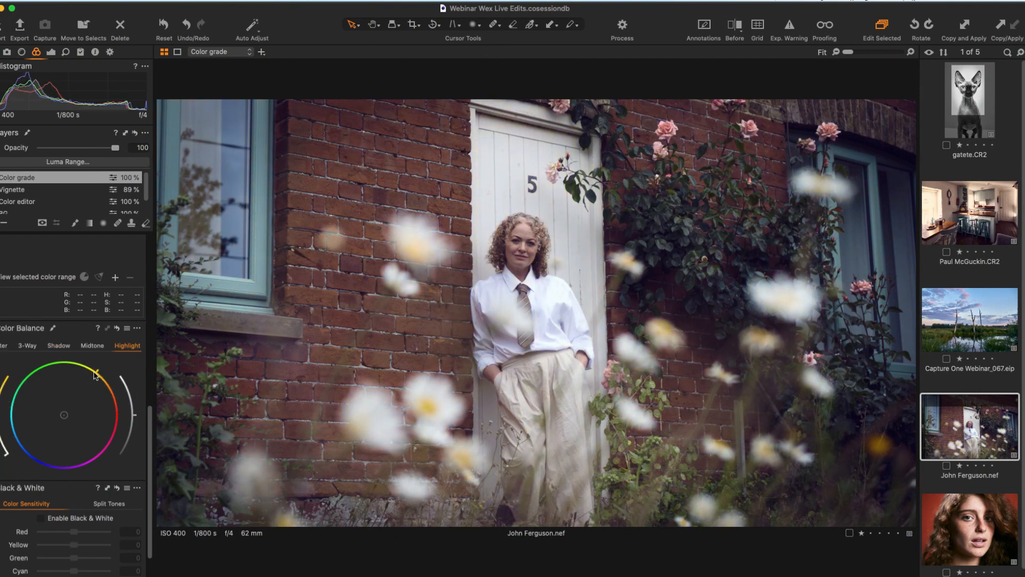
pyautogui.moveTo(91, 365); pyautogui.dragTo(97, 363)
pyautogui.moveTo(5, 452); pyautogui.dragTo(1, 422)
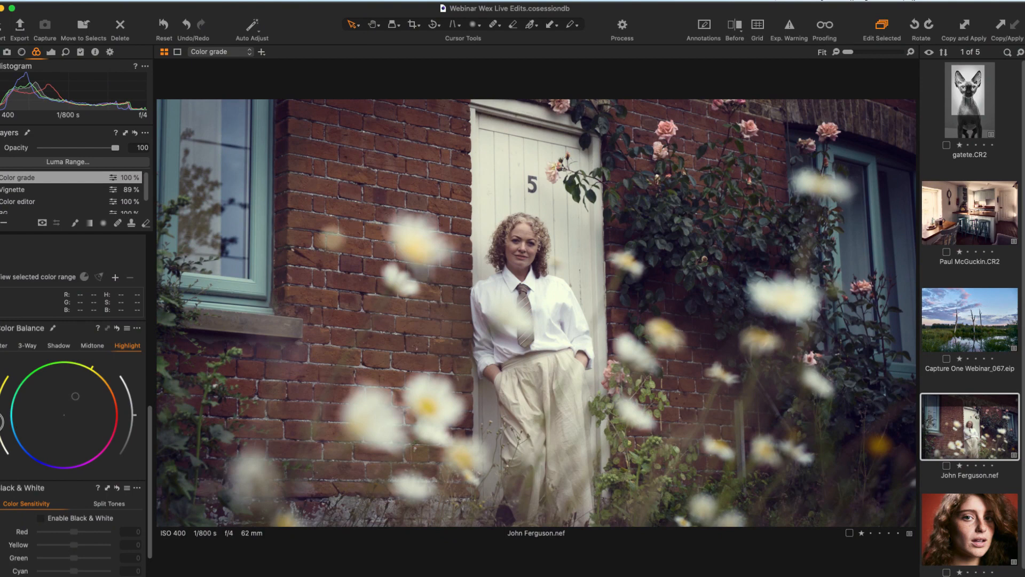
pyautogui.moveTo(1, 422); pyautogui.dragTo(1, 421)
# Step: Add a filled adjustment layer named Shadow color
pyautogui.click(46, 222)
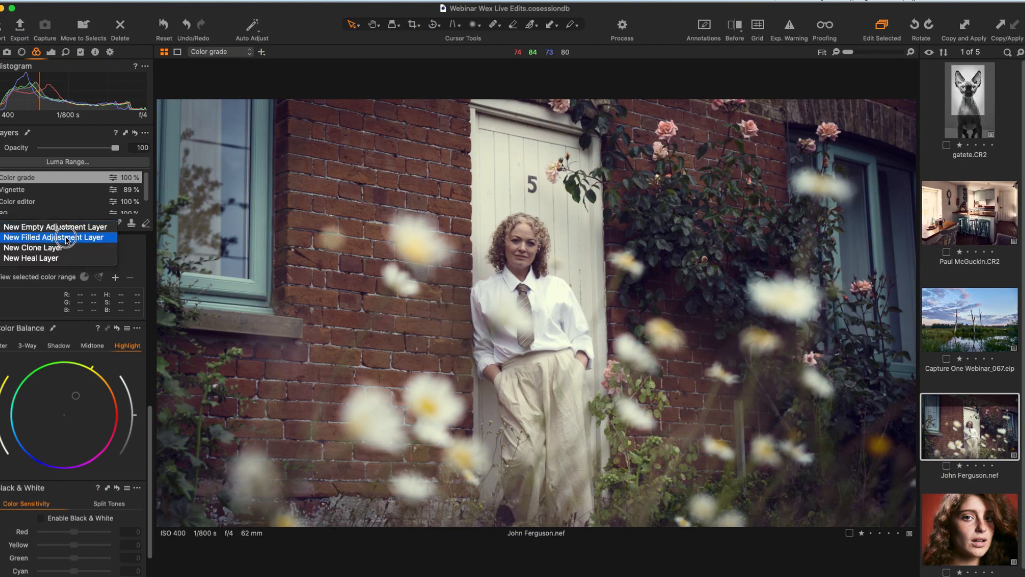
pyautogui.click(59, 240)
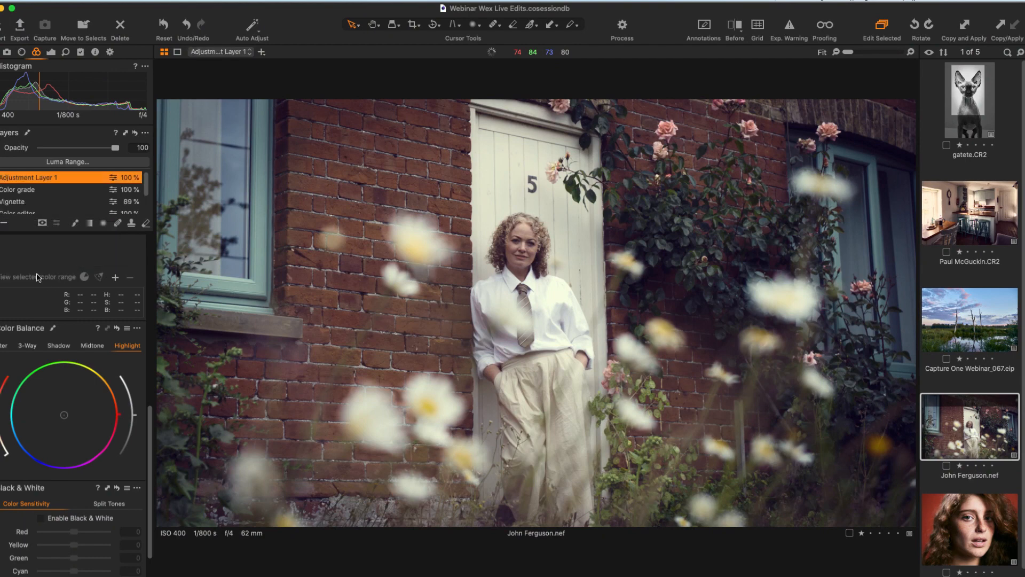
pyautogui.doubleClick(23, 183)
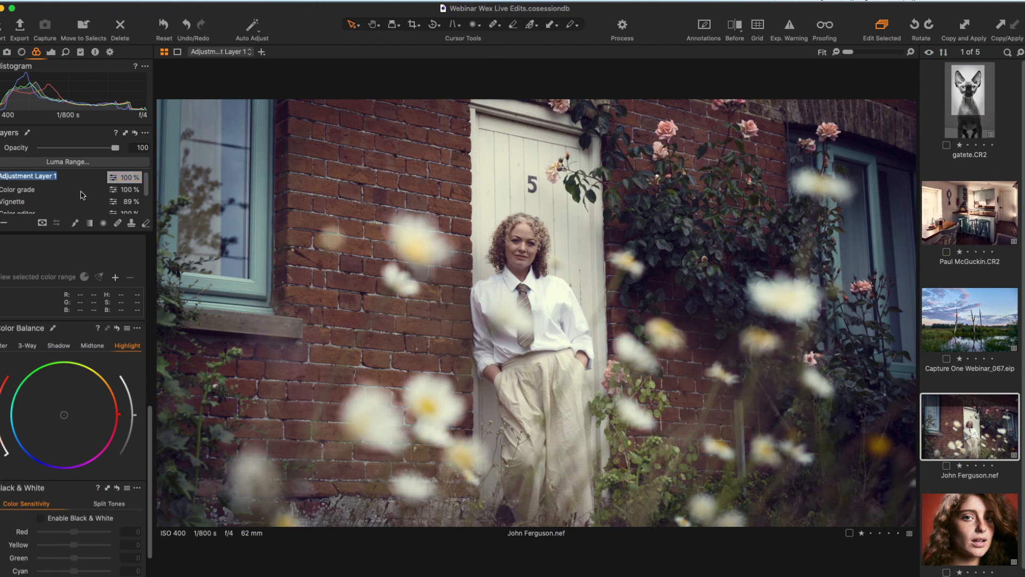
pyautogui.write('Shadow color')
pyautogui.press('Return')
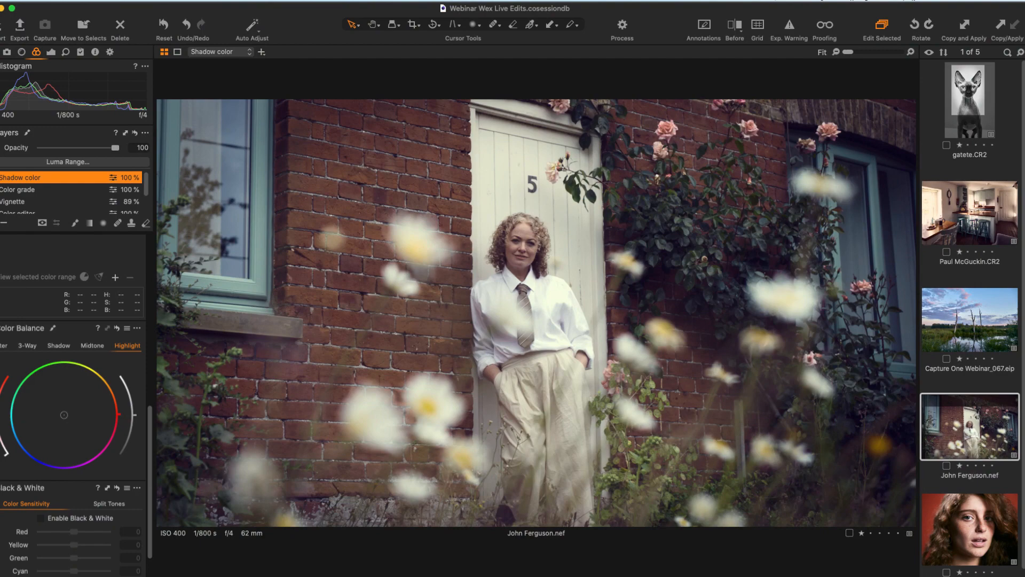
# Step: Restrict the Shadow color layer to dark tones with a luma range of 0 to 43, falloff 0 to 79 and a mid-level radius, checking the mask overlay
pyautogui.press('m')
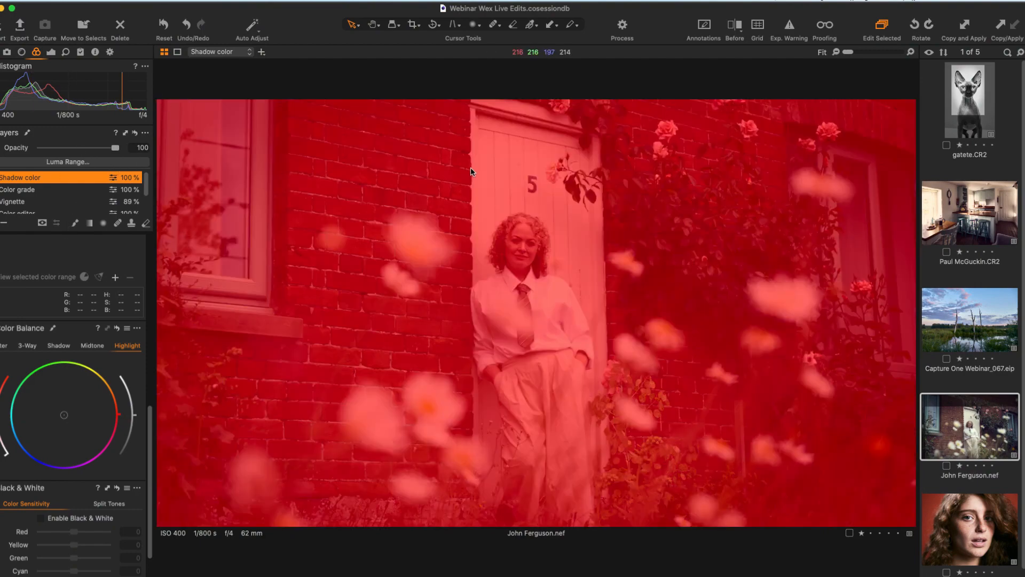
pyautogui.click(70, 161)
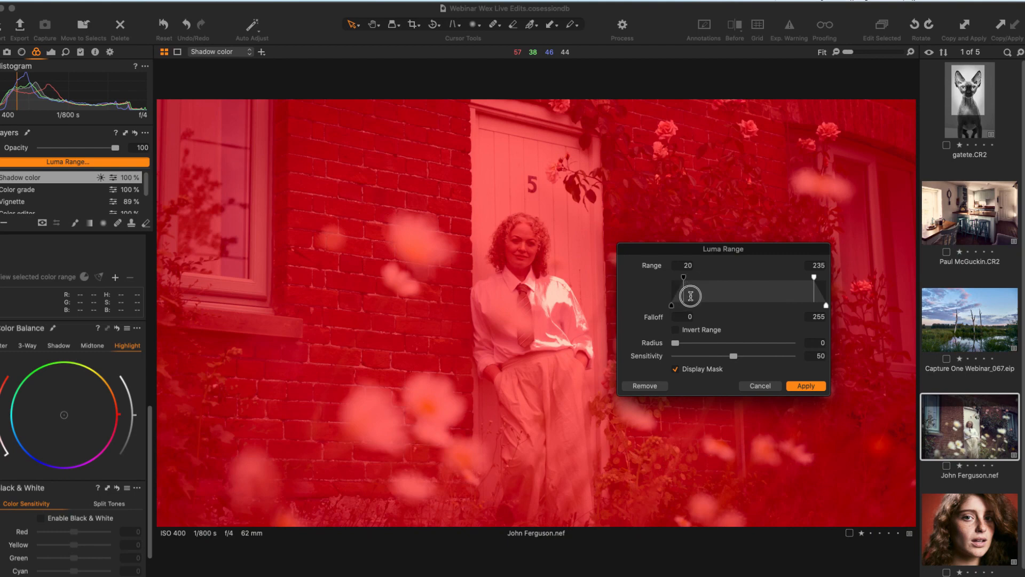
pyautogui.moveTo(723, 251); pyautogui.dragTo(769, 264)
pyautogui.moveTo(860, 291); pyautogui.dragTo(712, 291)
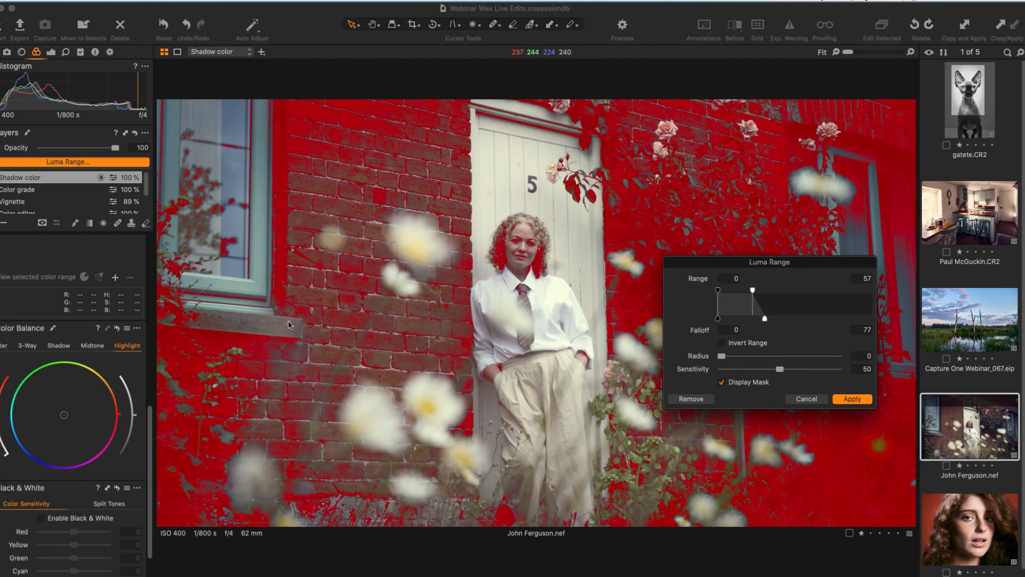
pyautogui.moveTo(748, 292); pyautogui.dragTo(744, 292)
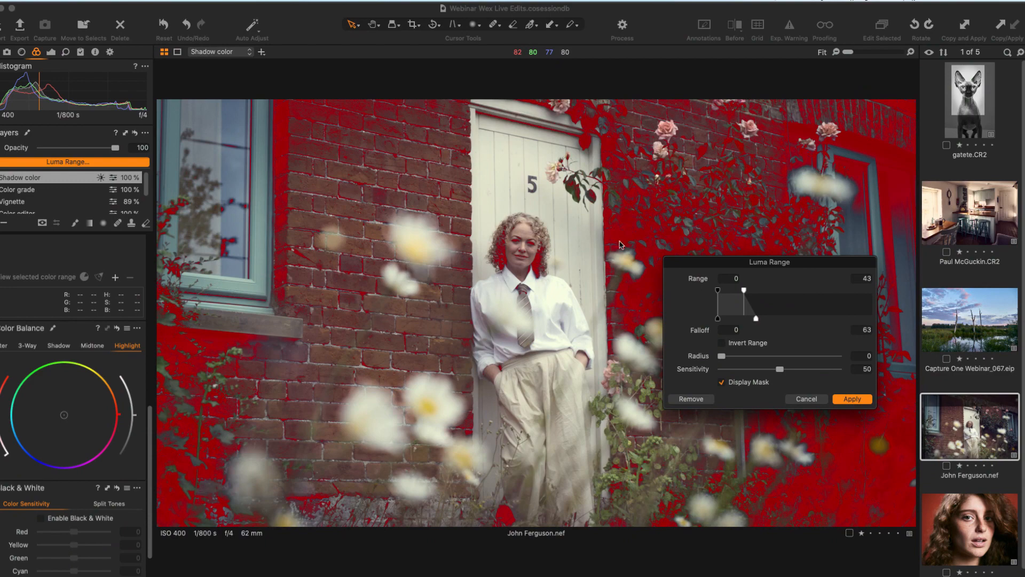
pyautogui.moveTo(756, 319)
pyautogui.mouseDown()
pyautogui.moveTo(779, 321)
pyautogui.moveTo(766, 320)
pyautogui.mouseUp()
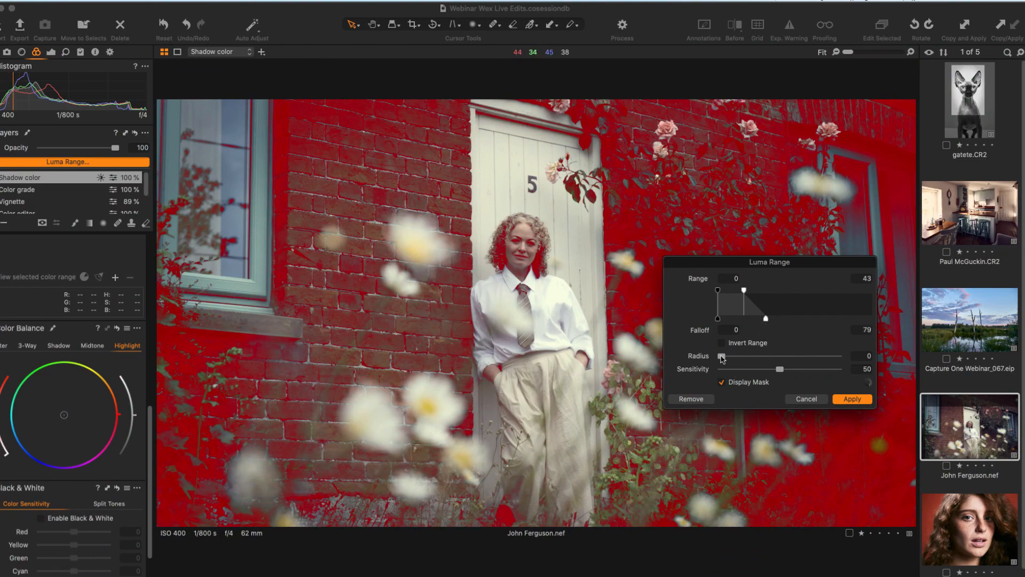
pyautogui.moveTo(724, 362); pyautogui.dragTo(777, 365)
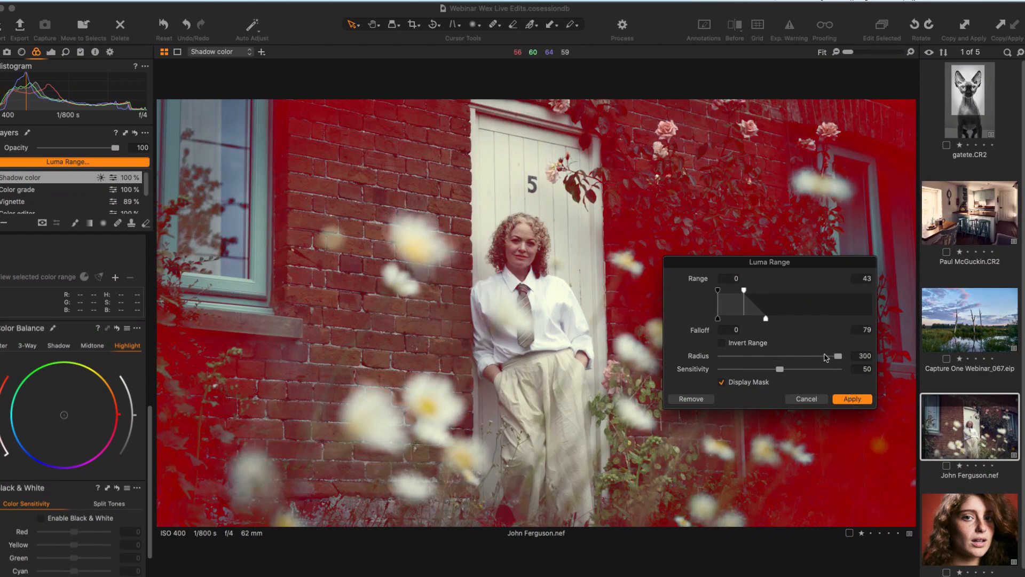
pyautogui.moveTo(837, 355); pyautogui.dragTo(778, 355)
pyautogui.click(851, 402)
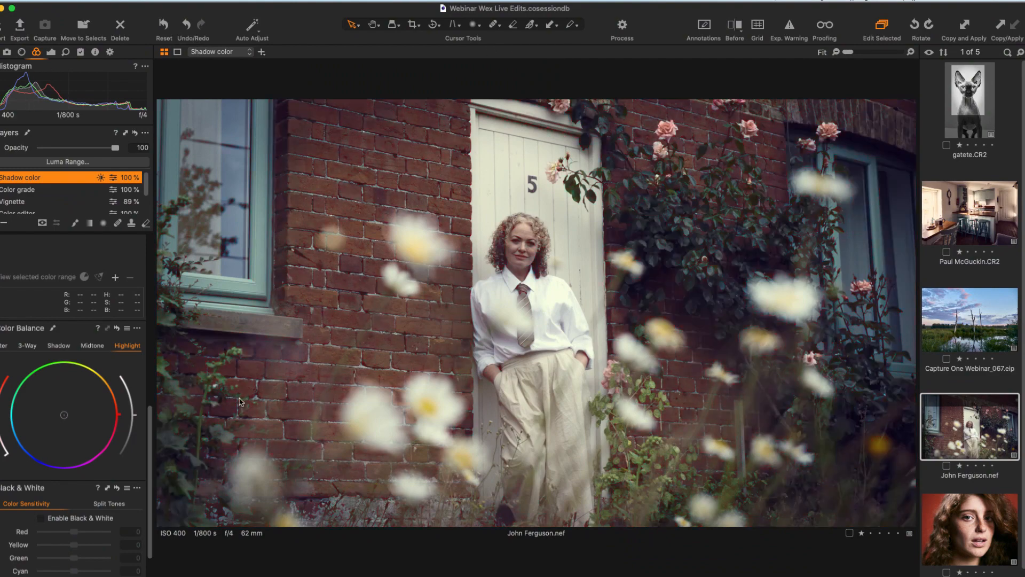
# Step: Tint the whole Shadow color layer moderately toward blue with the Master color balance
pyautogui.click(1, 346)
pyautogui.click(37, 465)
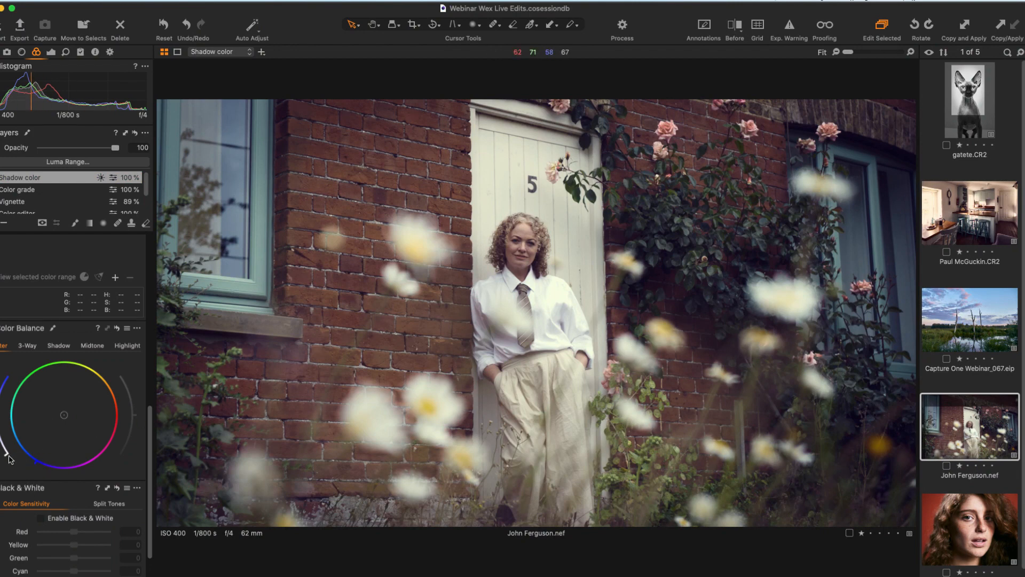
pyautogui.moveTo(64, 415); pyautogui.dragTo(49, 440)
pyautogui.moveTo(1, 414); pyautogui.dragTo(1, 408)
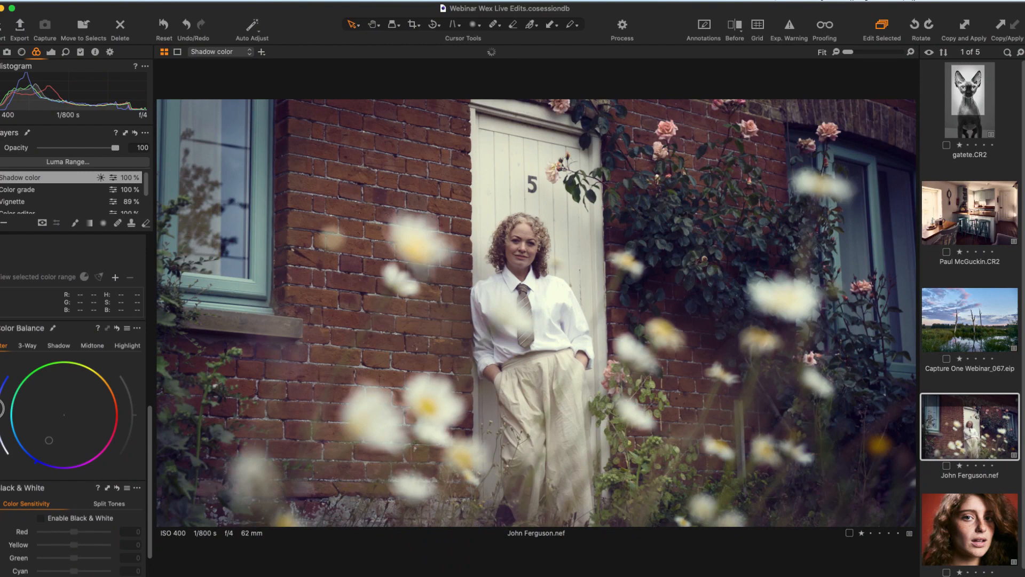
# Step: Switch the Shadow color layer off and on to compare its effect on the photo
pyautogui.click(1, 177)
pyautogui.click(0, 177)
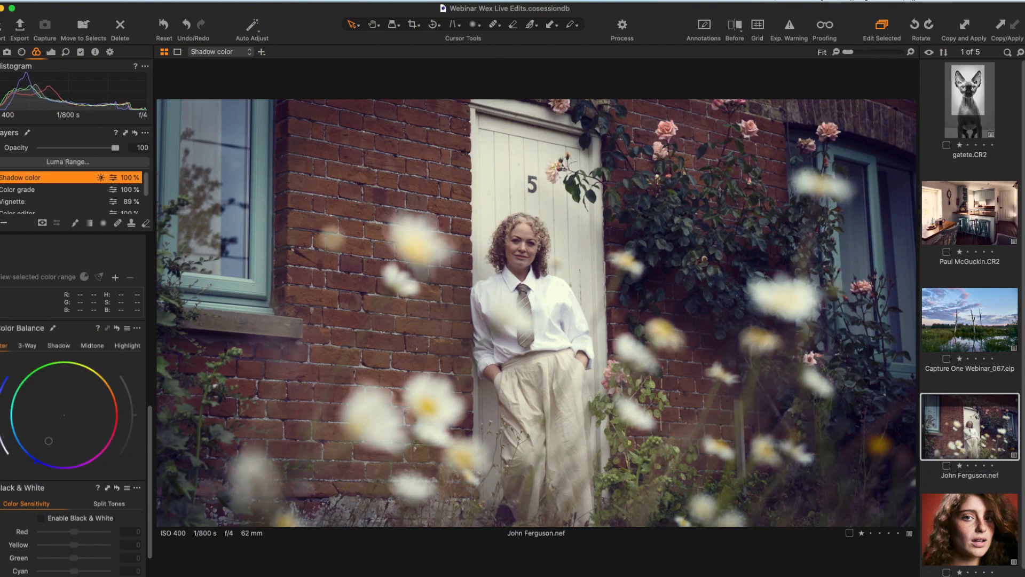
pyautogui.click(0, 177)
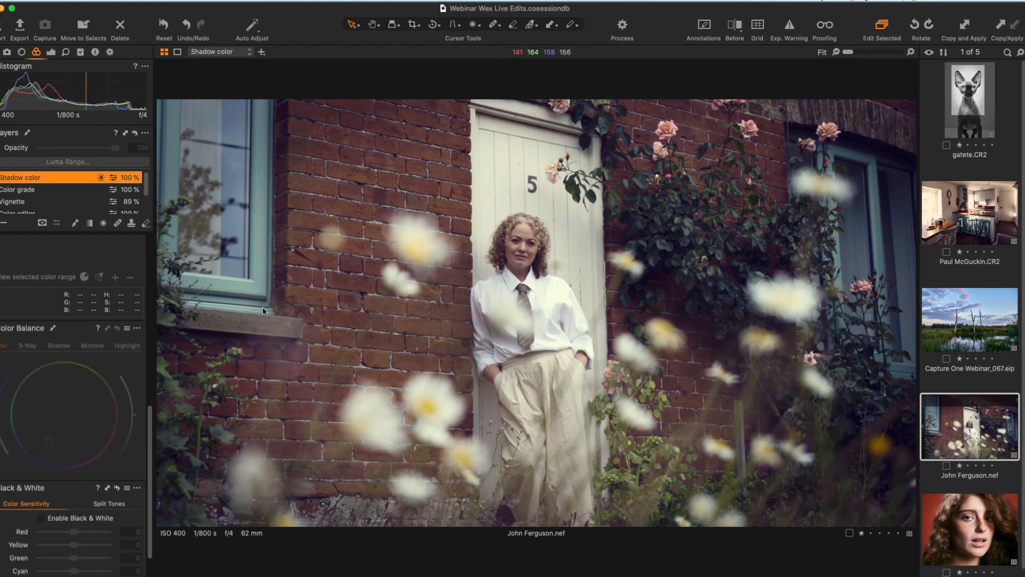
pyautogui.click(0, 177)
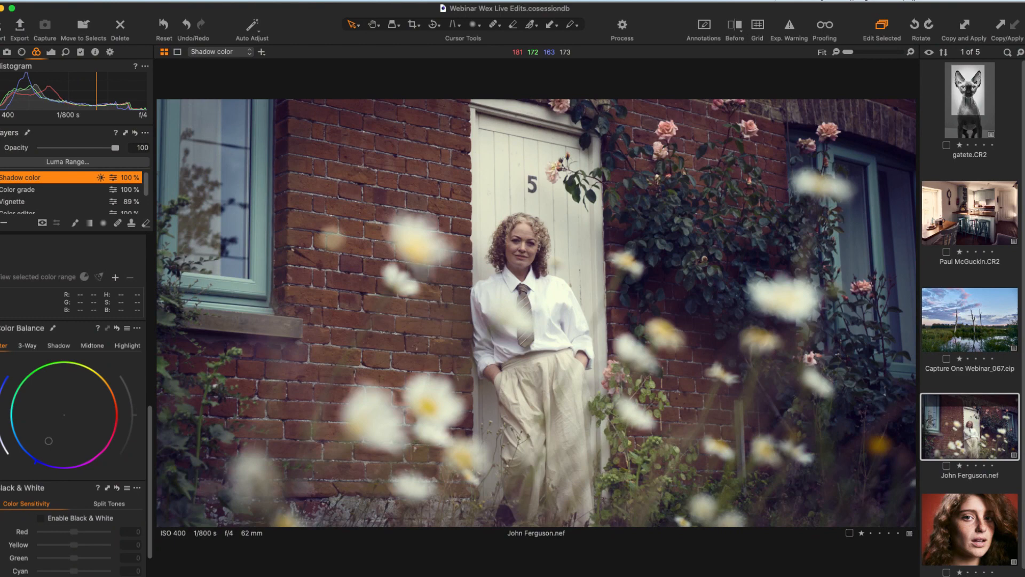
# Step: Add an empty adjustment layer named Flare
pyautogui.click(2, 223)
pyautogui.click(53, 224)
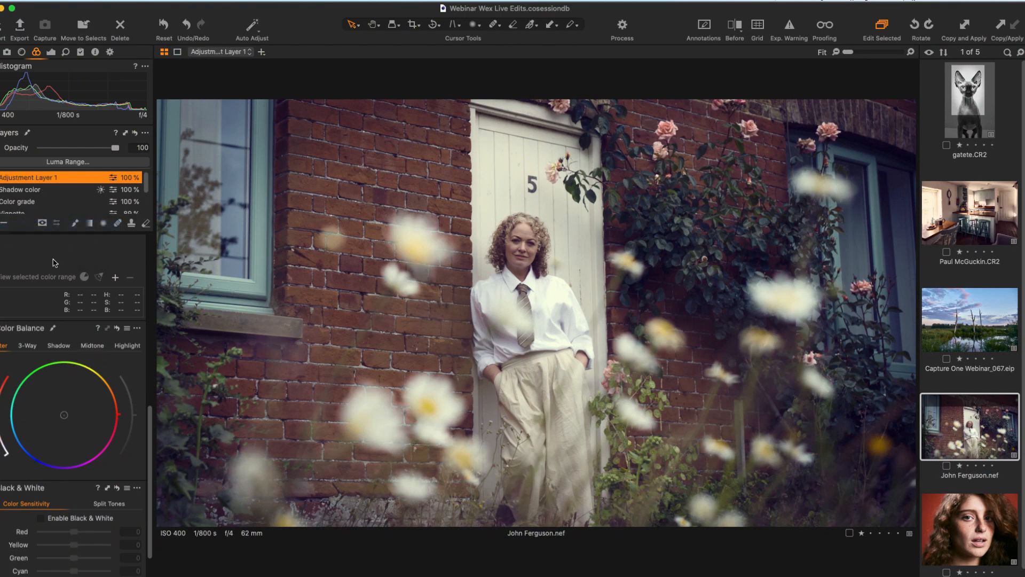
pyautogui.doubleClick(47, 182)
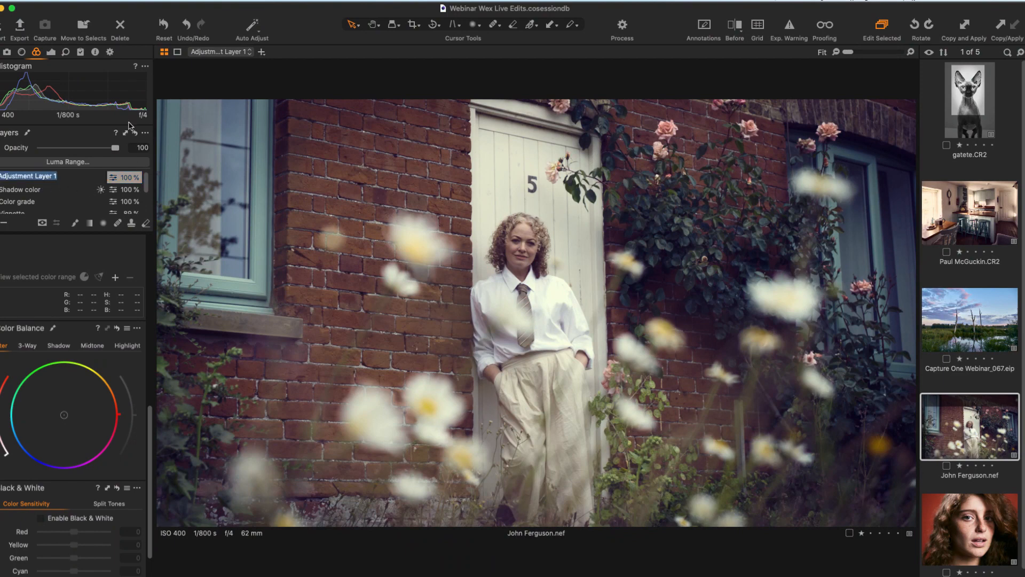
pyautogui.press('BackSpace')
pyautogui.write('Flare')
pyautogui.press('Return')
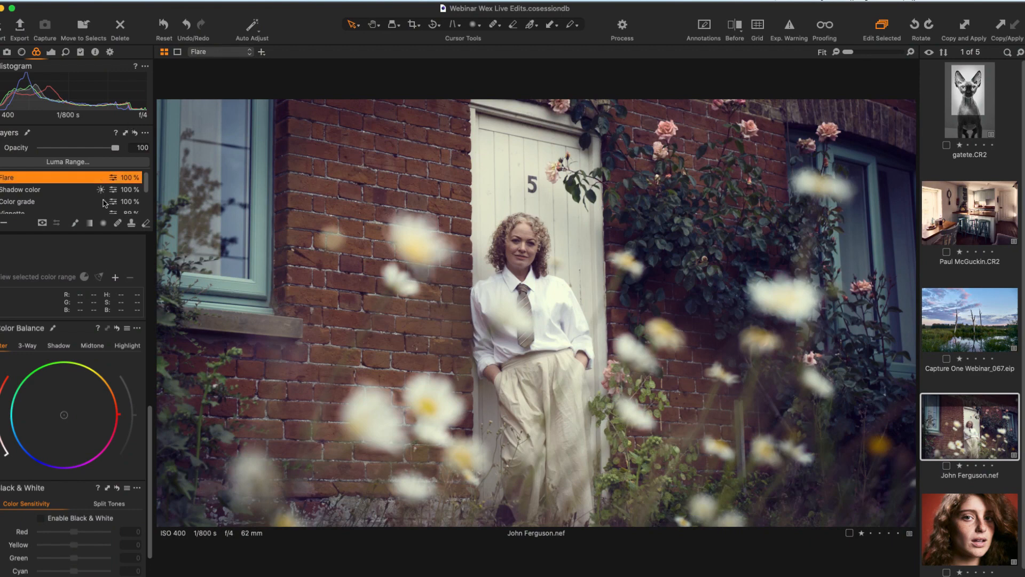
# Step: Draw a diagonal linear gradient mask from the photo's upper-right corner toward the woman, refine its position and falloff, and hide the mask overlay
pyautogui.click(88, 224)
pyautogui.moveTo(890, 165); pyautogui.dragTo(638, 389)
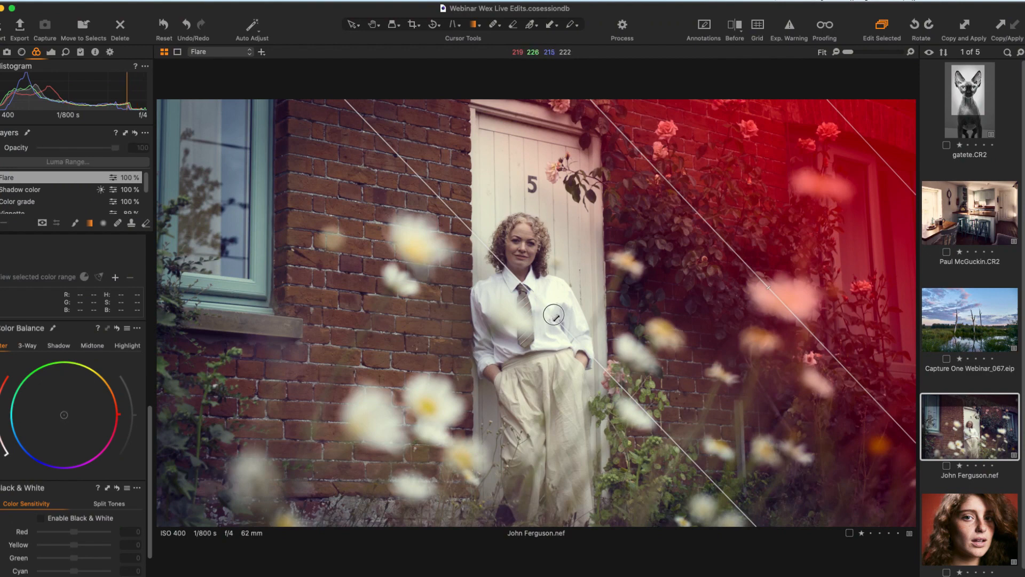
pyautogui.moveTo(556, 319); pyautogui.dragTo(475, 357)
pyautogui.moveTo(884, 169); pyautogui.dragTo(805, 234)
pyautogui.moveTo(721, 256); pyautogui.dragTo(716, 260)
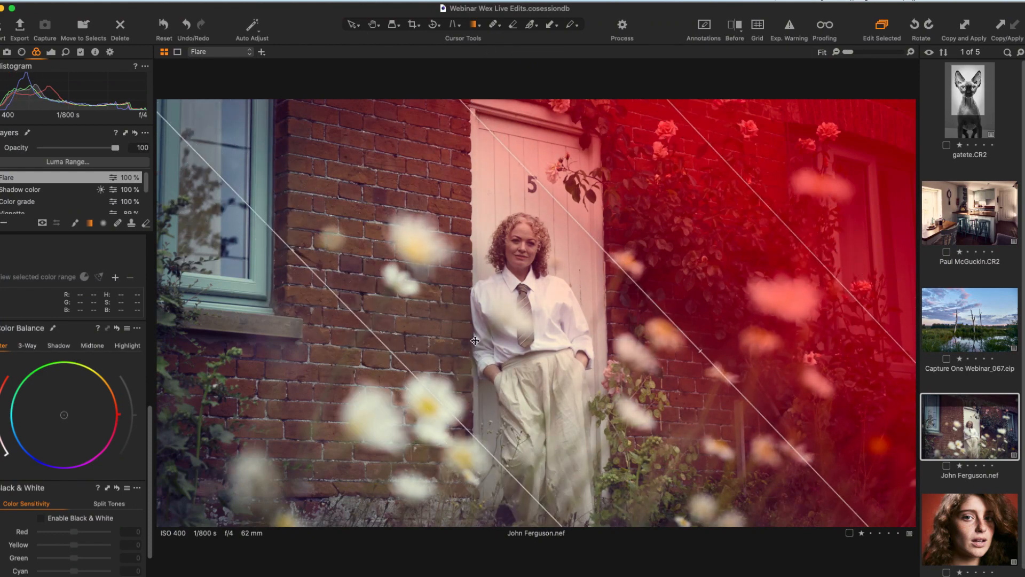
pyautogui.moveTo(422, 373); pyautogui.dragTo(467, 320)
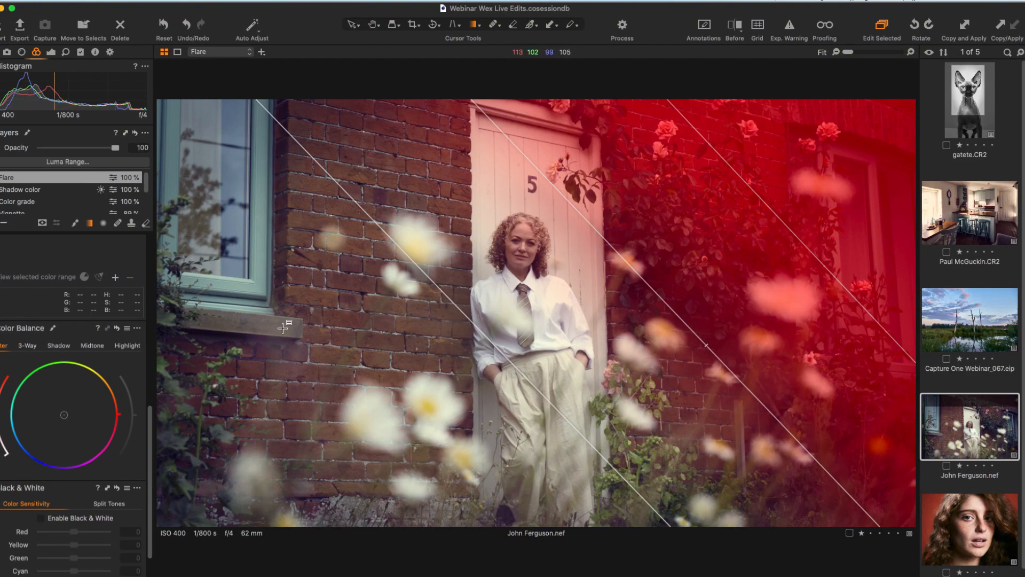
pyautogui.press('m')
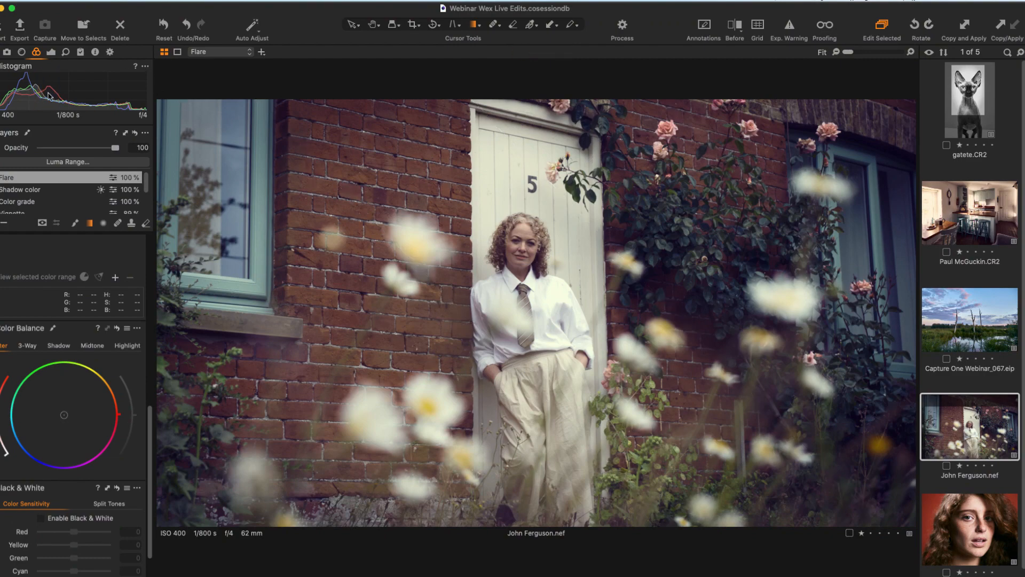
# Step: Brighten the Flare layer with exposure 1,04 and brightness 18
pyautogui.click(51, 52)
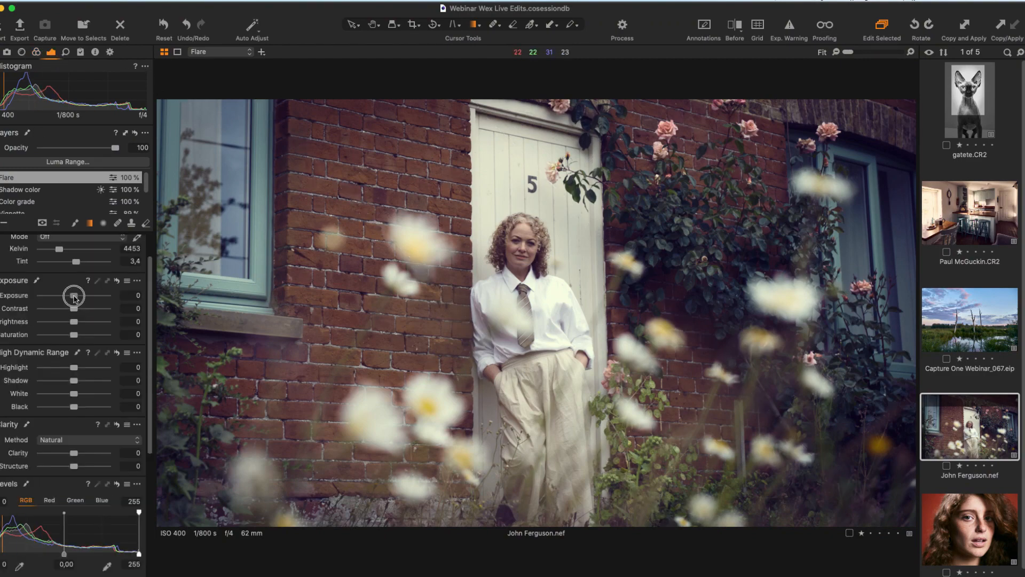
pyautogui.moveTo(76, 296); pyautogui.dragTo(84, 296)
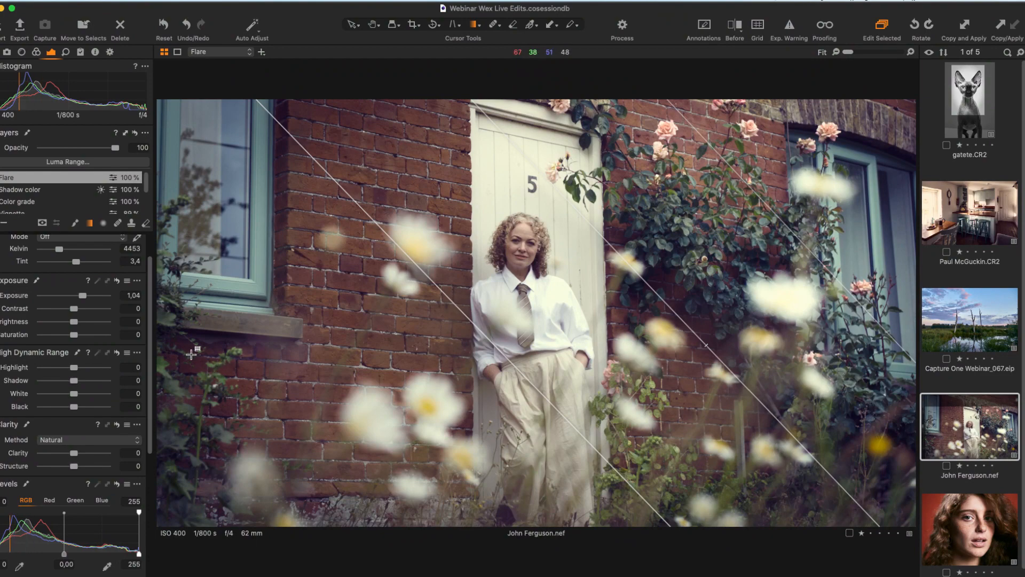
pyautogui.moveTo(75, 323); pyautogui.dragTo(89, 324)
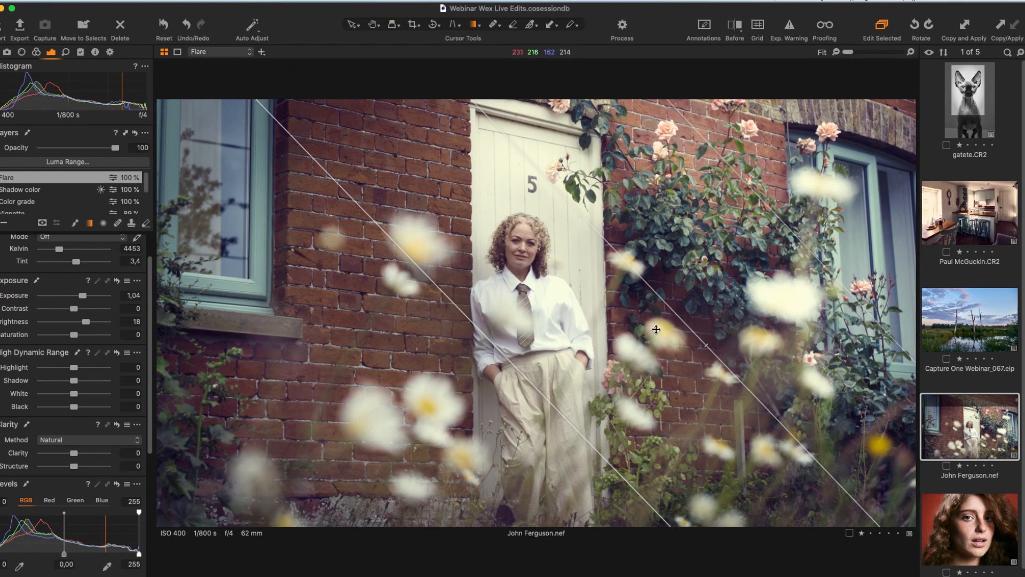
# Step: Tint the Flare layer's highlights toward warm yellow with Color Balance and extend the gradient's fading edge slightly
pyautogui.click(36, 52)
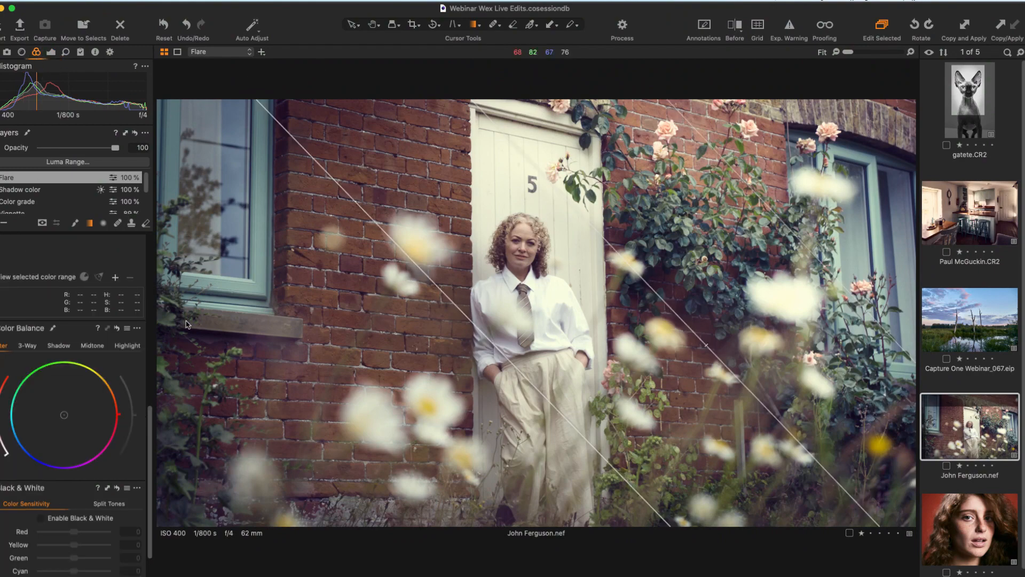
pyautogui.click(127, 346)
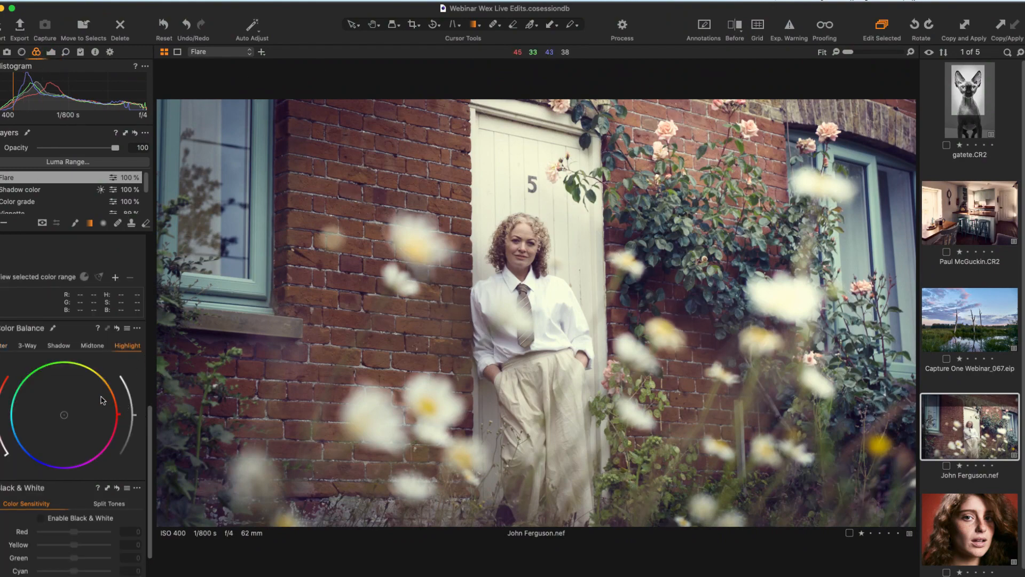
pyautogui.click(89, 370)
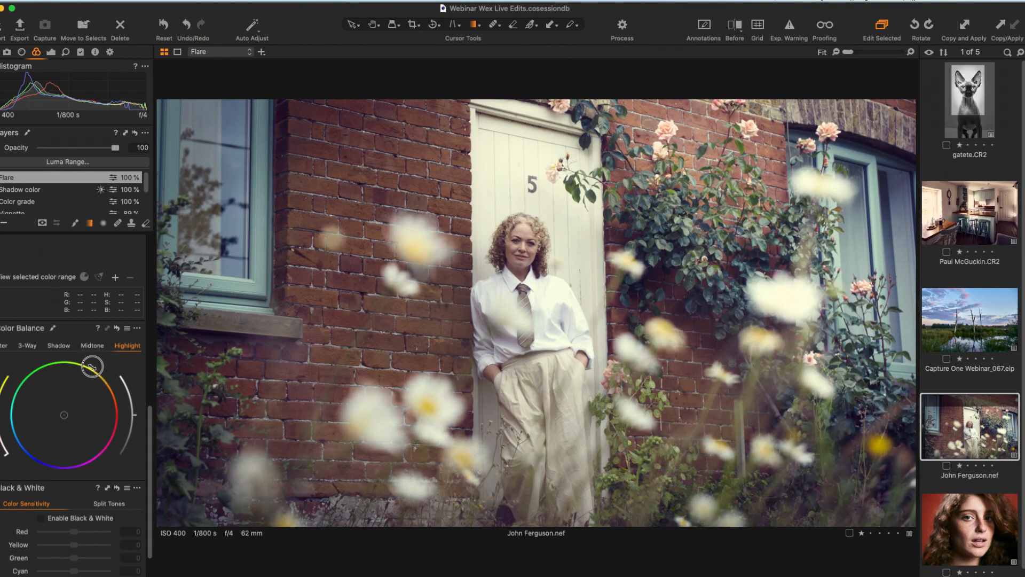
pyautogui.moveTo(2, 453); pyautogui.dragTo(1, 430)
pyautogui.moveTo(93, 369); pyautogui.dragTo(96, 368)
pyautogui.moveTo(468, 319); pyautogui.dragTo(455, 327)
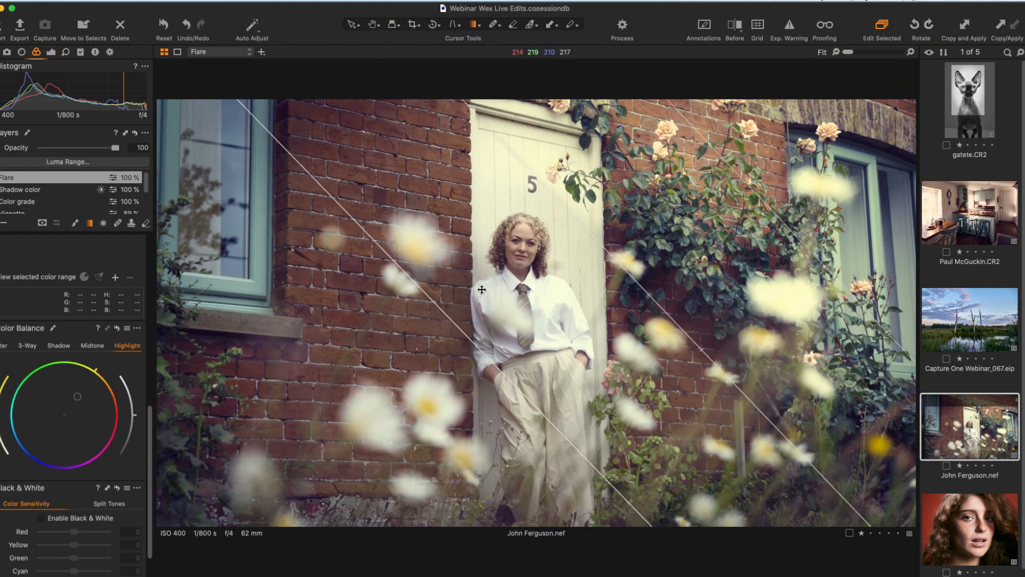
pyautogui.press('v')
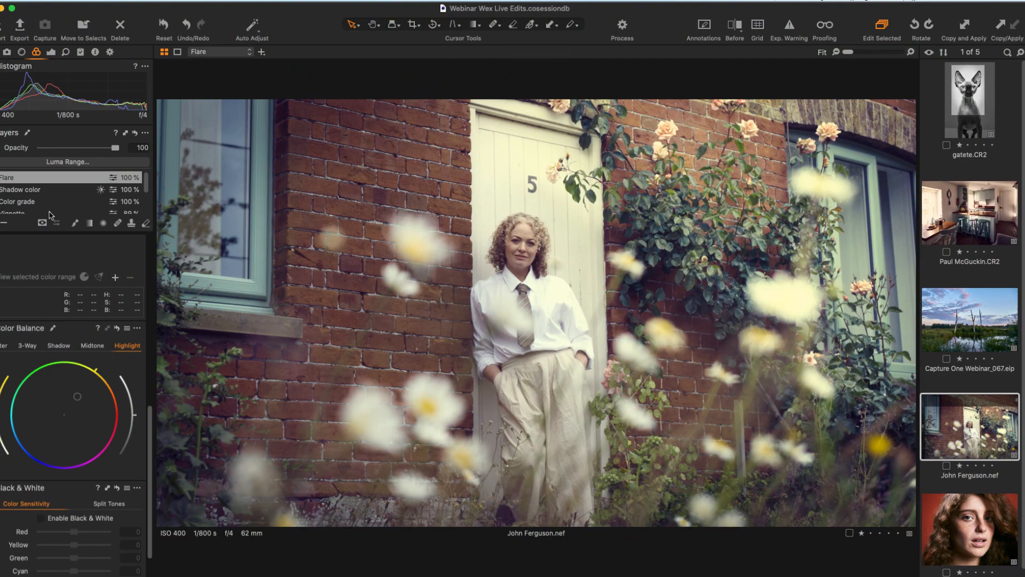
# Step: Add an empty adjustment layer named Shadow
pyautogui.click(0, 222)
pyautogui.doubleClick(20, 182)
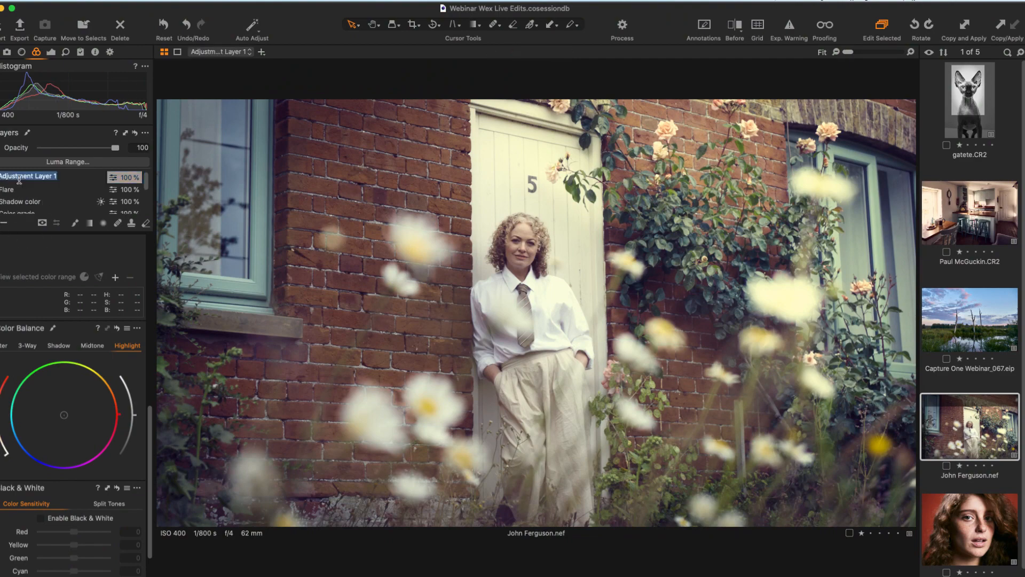
pyautogui.write('Shadow')
pyautogui.press('Return')
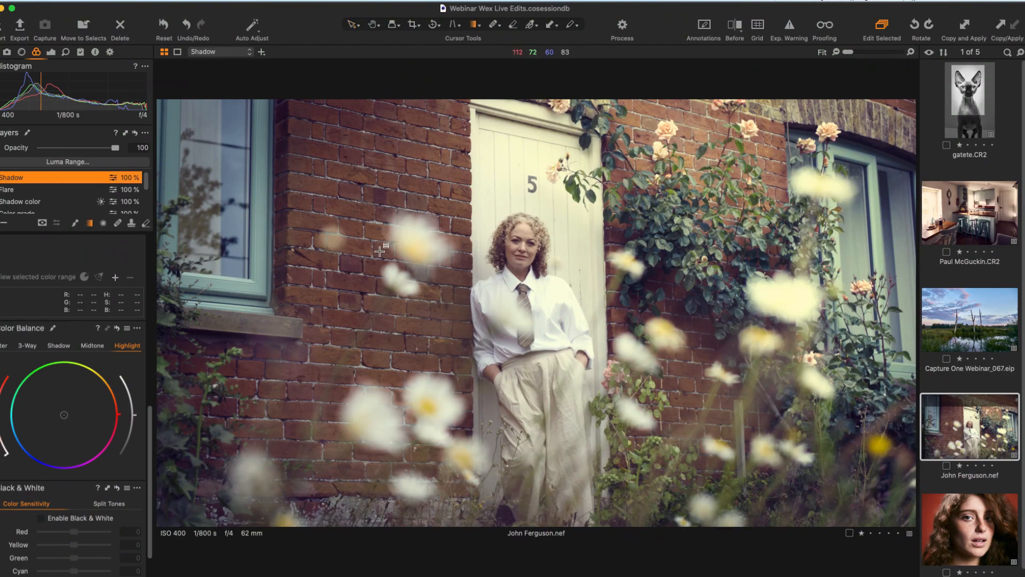
# Step: Draw a diagonal linear gradient mask from the photo's lower-left corner toward the doorway, refine its position and falloff, and leave the gradient tool
pyautogui.click(90, 224)
pyautogui.moveTo(171, 499); pyautogui.dragTo(525, 168)
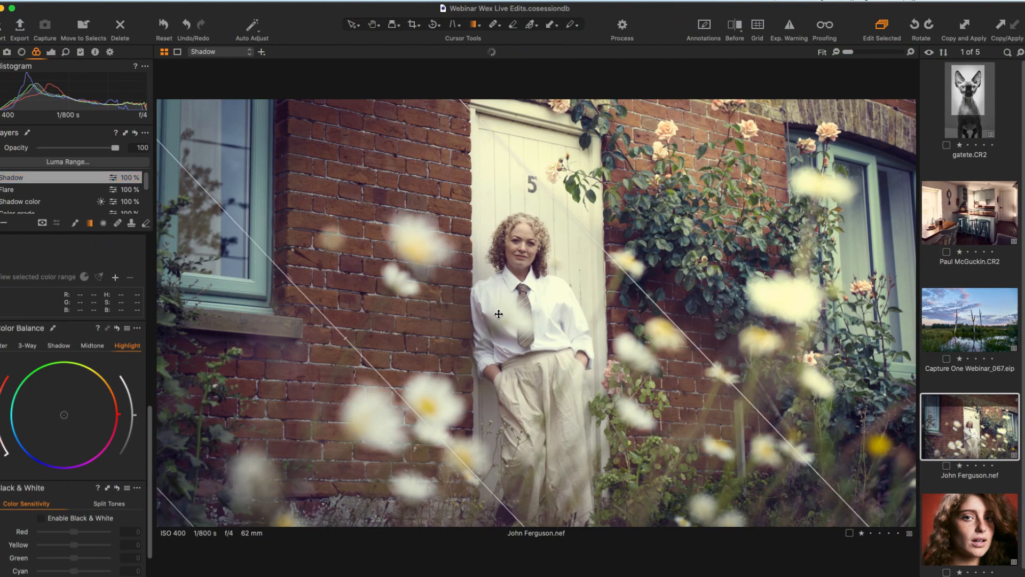
pyautogui.press('m')
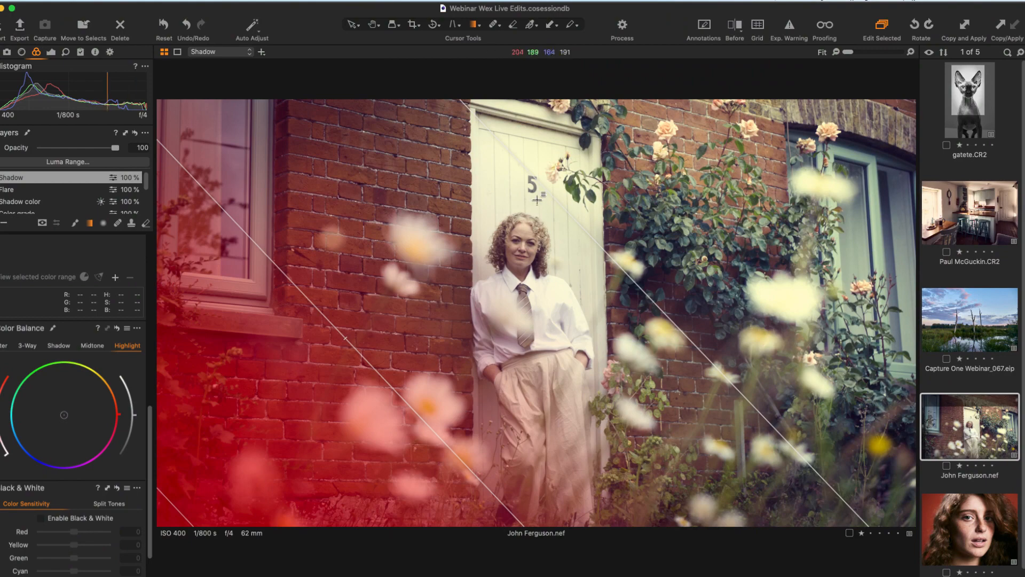
pyautogui.moveTo(548, 187); pyautogui.dragTo(602, 190)
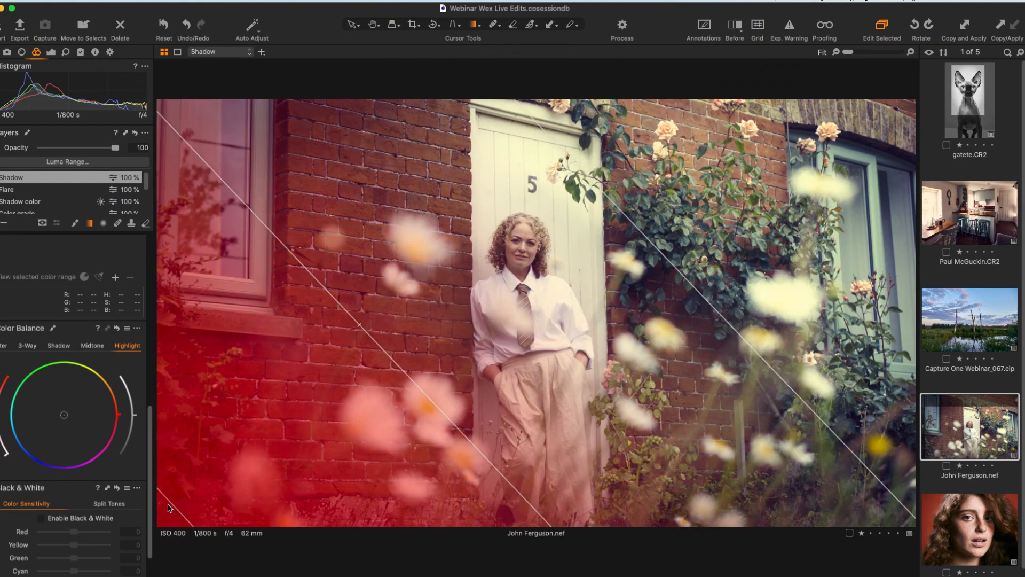
pyautogui.moveTo(175, 507); pyautogui.dragTo(321, 441)
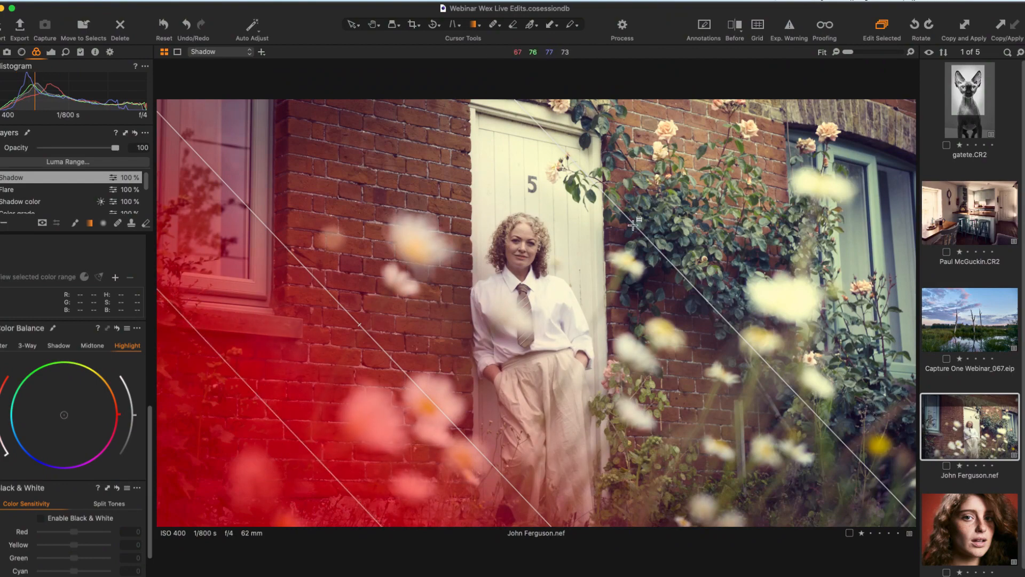
pyautogui.moveTo(638, 221); pyautogui.dragTo(602, 269)
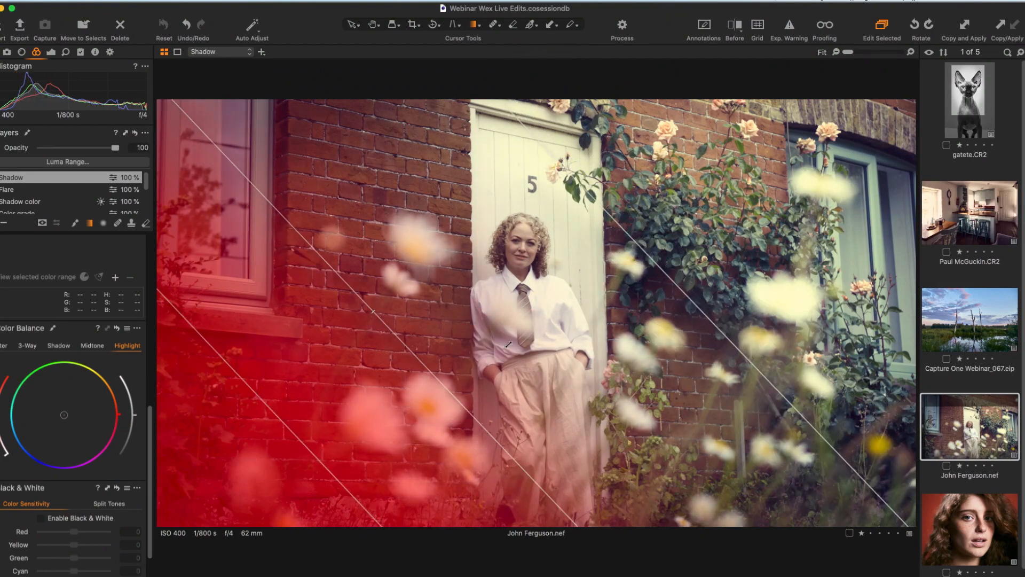
pyautogui.moveTo(476, 332); pyautogui.dragTo(482, 329)
pyautogui.moveTo(645, 238); pyautogui.dragTo(620, 255)
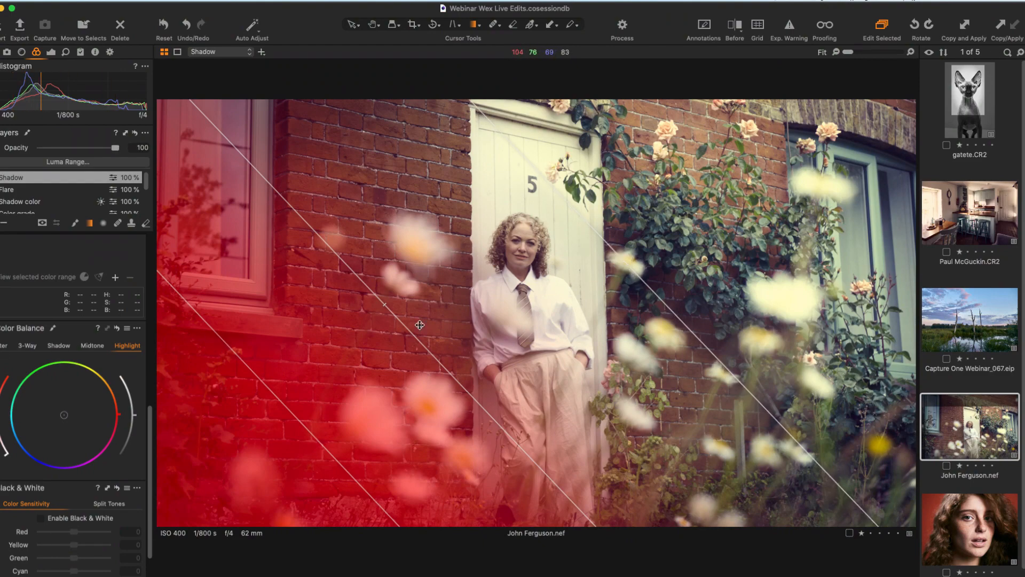
pyautogui.moveTo(411, 326); pyautogui.dragTo(445, 309)
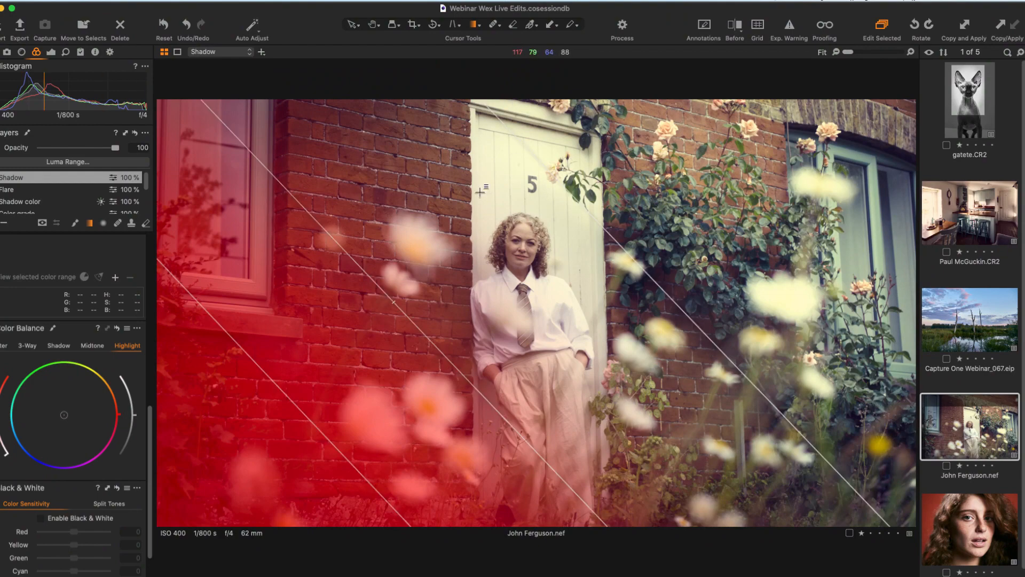
pyautogui.press('v')
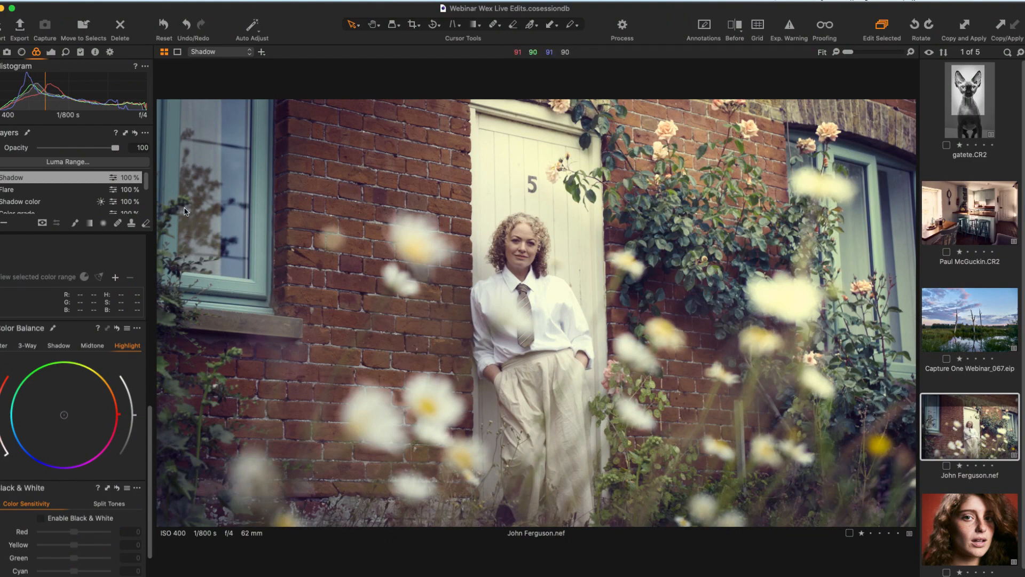
# Step: Darken the Shadow layer by setting its exposure to -0,67
pyautogui.click(52, 52)
pyautogui.click(133, 293)
pyautogui.moveTo(74, 298); pyautogui.dragTo(65, 297)
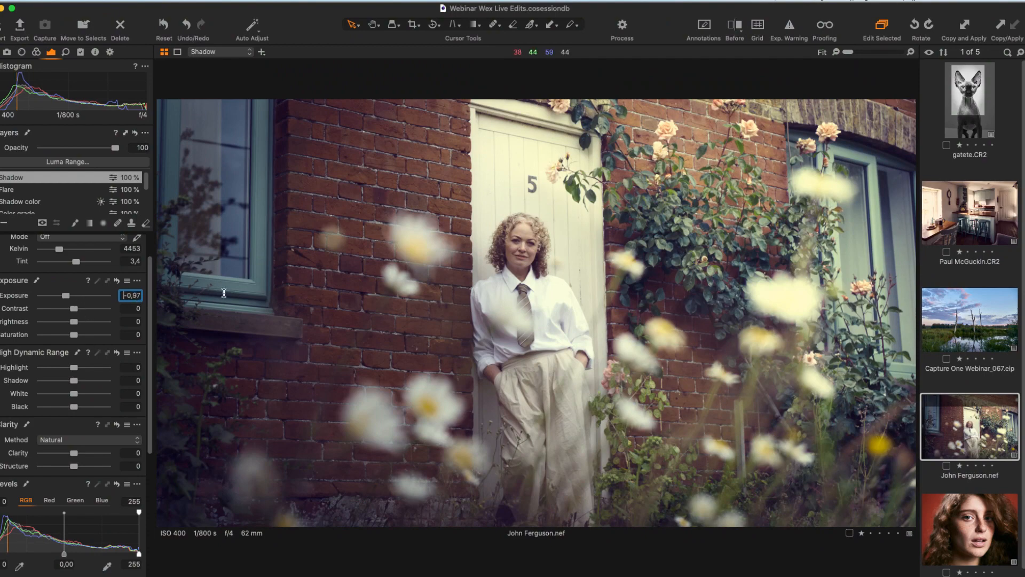
pyautogui.press('Up')
pyautogui.press('Up')
pyautogui.press('Up')
pyautogui.press('Up')
pyautogui.press('Down')
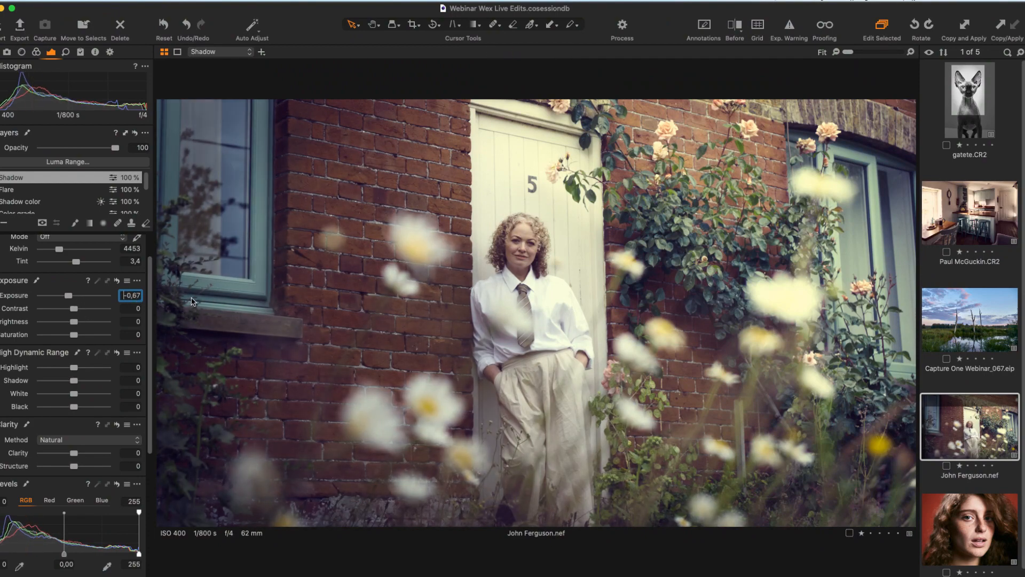
pyautogui.press('Return')
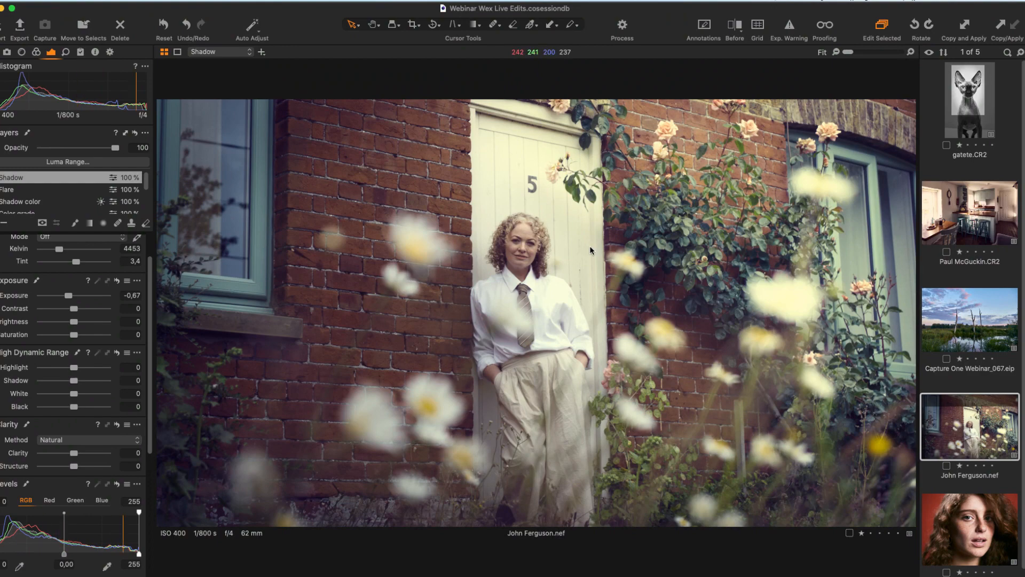
# Step: Tint the Shadow layer's shadows toward blue with Color Balance at low saturation
pyautogui.click(36, 51)
pyautogui.click(59, 346)
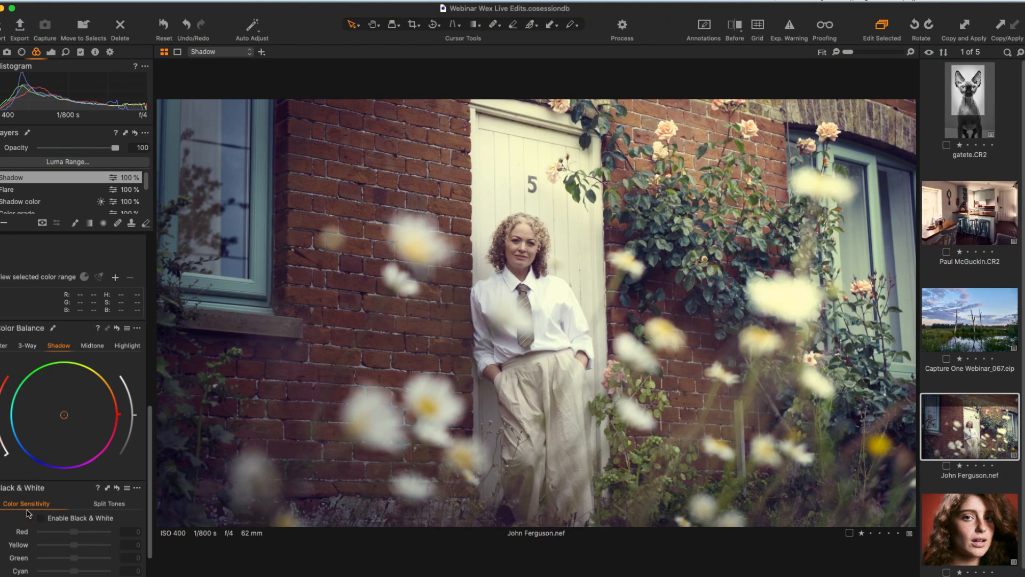
pyautogui.click(48, 467)
pyautogui.moveTo(3, 452)
pyautogui.mouseDown()
pyautogui.moveTo(3, 430)
pyautogui.moveTo(2, 443)
pyautogui.mouseUp()
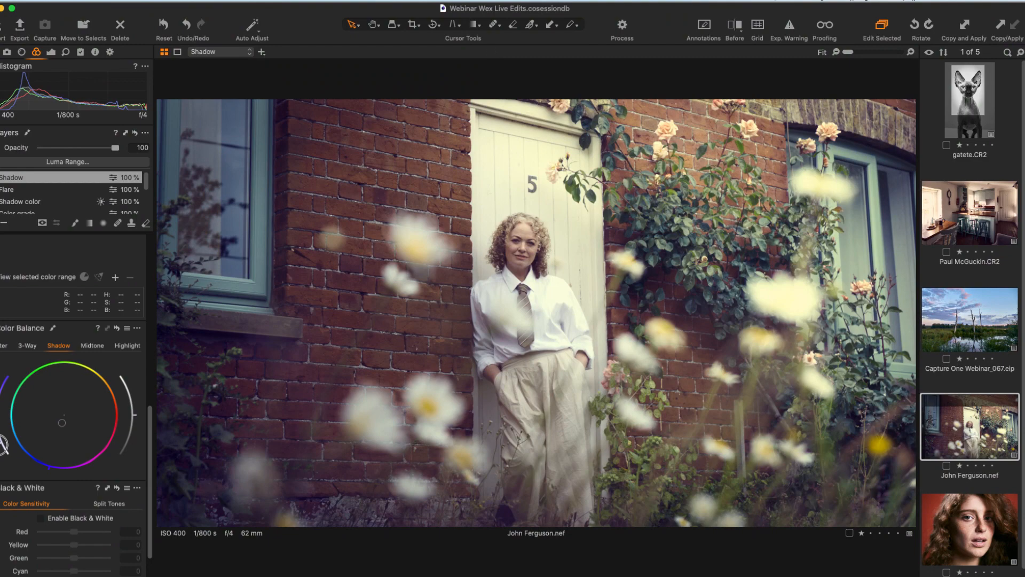
# Step: Rotate the Shadow layer's gradient mask slightly steeper and refine its falloff across the brick wall
pyautogui.click(90, 224)
pyautogui.moveTo(335, 239); pyautogui.dragTo(338, 234)
pyautogui.moveTo(310, 318); pyautogui.dragTo(304, 286)
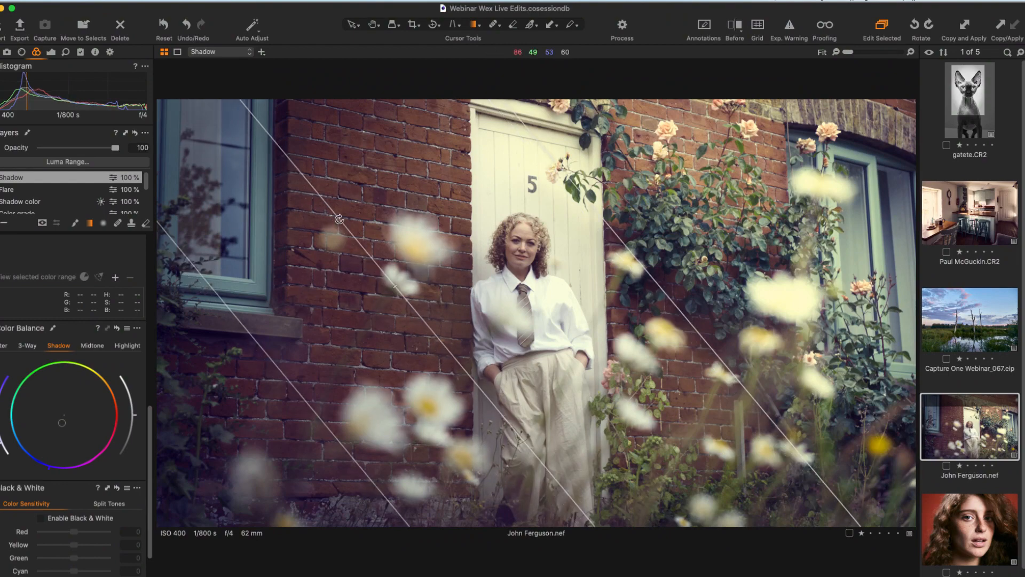
pyautogui.moveTo(338, 221); pyautogui.dragTo(342, 217)
pyautogui.press('v')
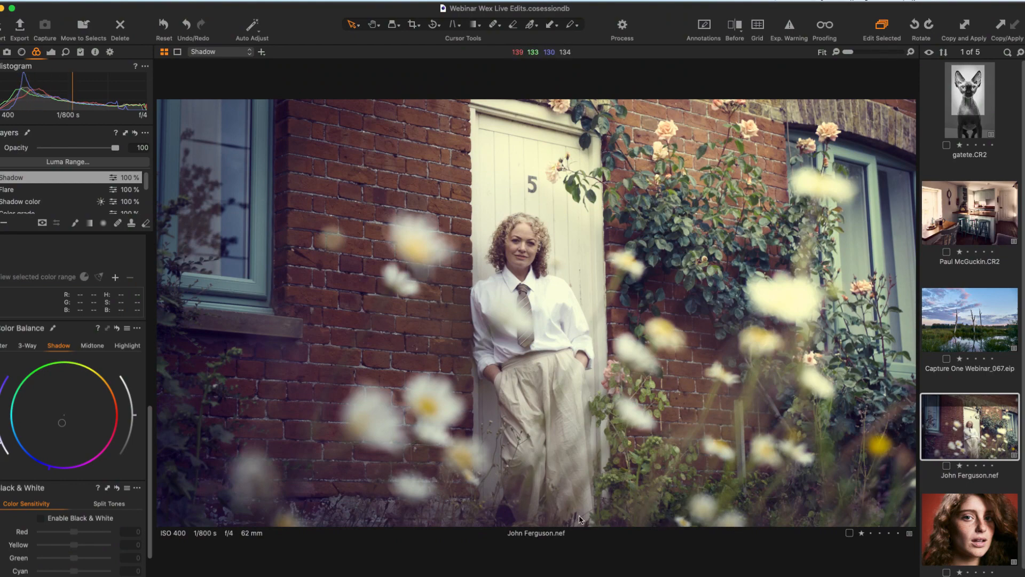
# Step: Add an empty adjustment layer named Shadows down and draw a nearly horizontal linear gradient mask rising from the photo's bottom edge
pyautogui.click(3, 223)
pyautogui.click(16, 225)
pyautogui.doubleClick(42, 174)
pyautogui.write('s')
pyautogui.write('hadow')
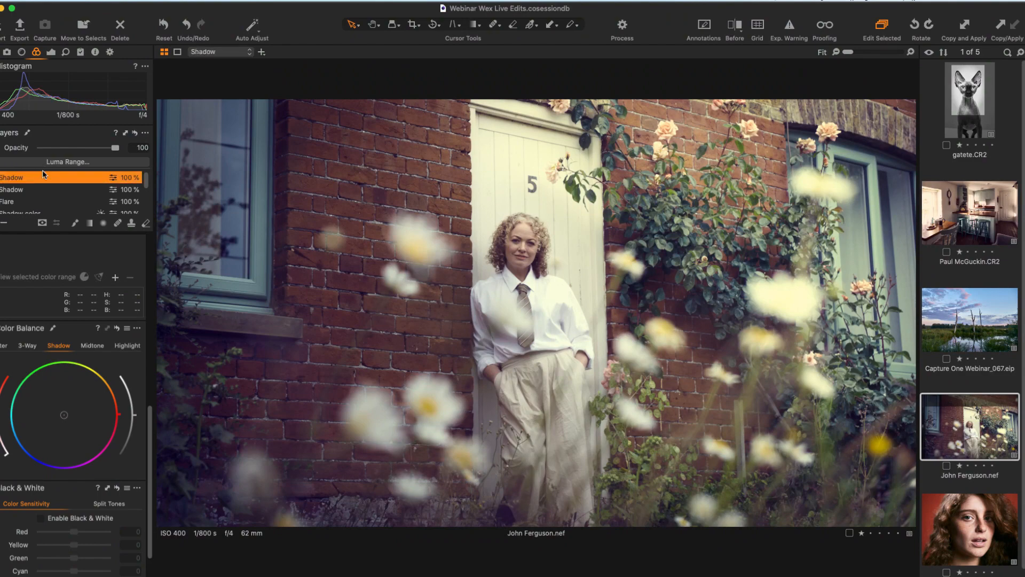
pyautogui.write('s down')
pyautogui.press('Return')
pyautogui.click(89, 223)
pyautogui.moveTo(551, 496)
pyautogui.mouseDown()
pyautogui.moveTo(541, 421)
pyautogui.moveTo(540, 482)
pyautogui.mouseUp()
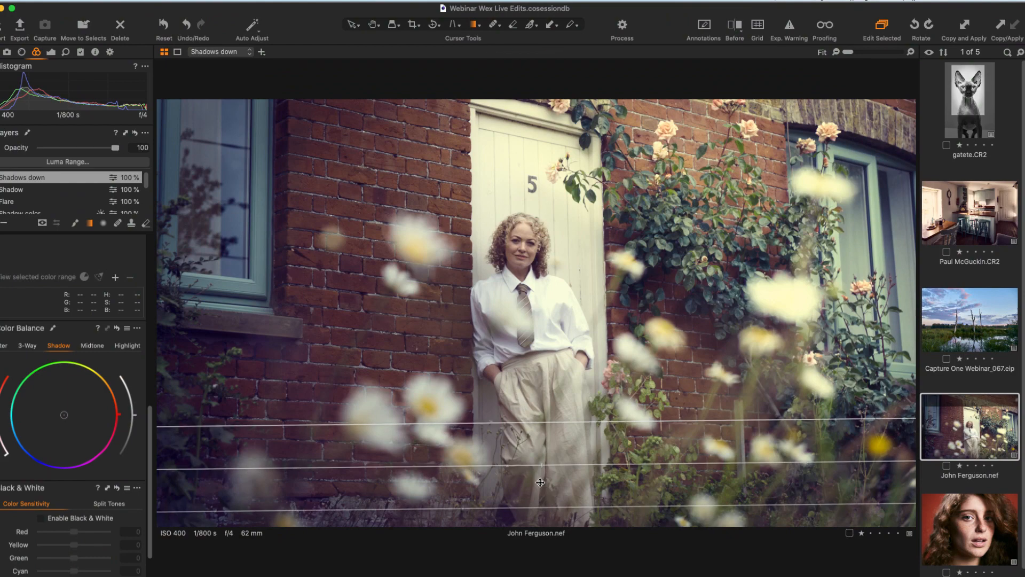
# Step: Darken the Shadows down layer with exposure -0,3 and slightly reduced brightness
pyautogui.click(52, 52)
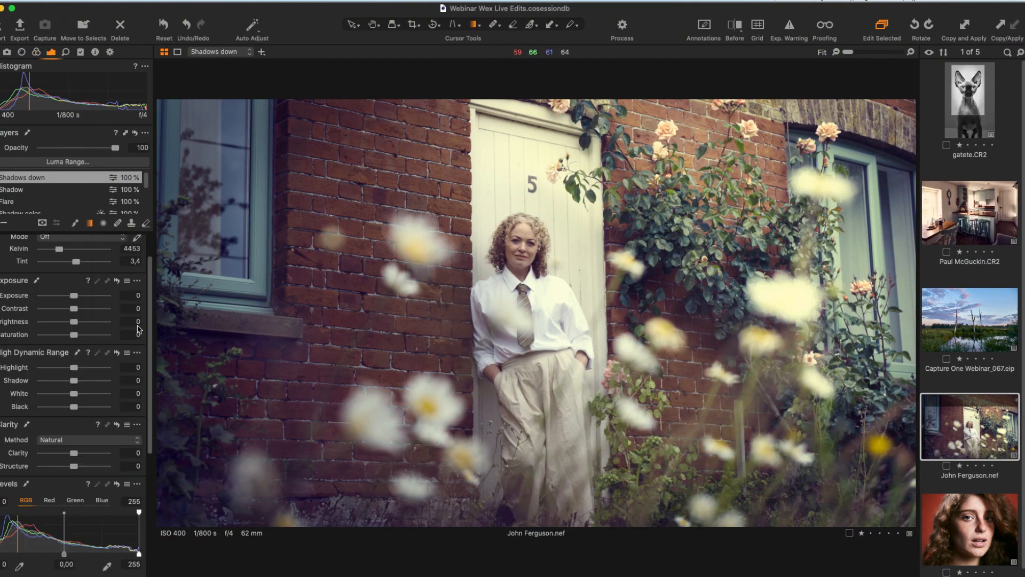
pyautogui.click(132, 296)
pyautogui.press('Down')
pyautogui.press('Down')
pyautogui.press('Down')
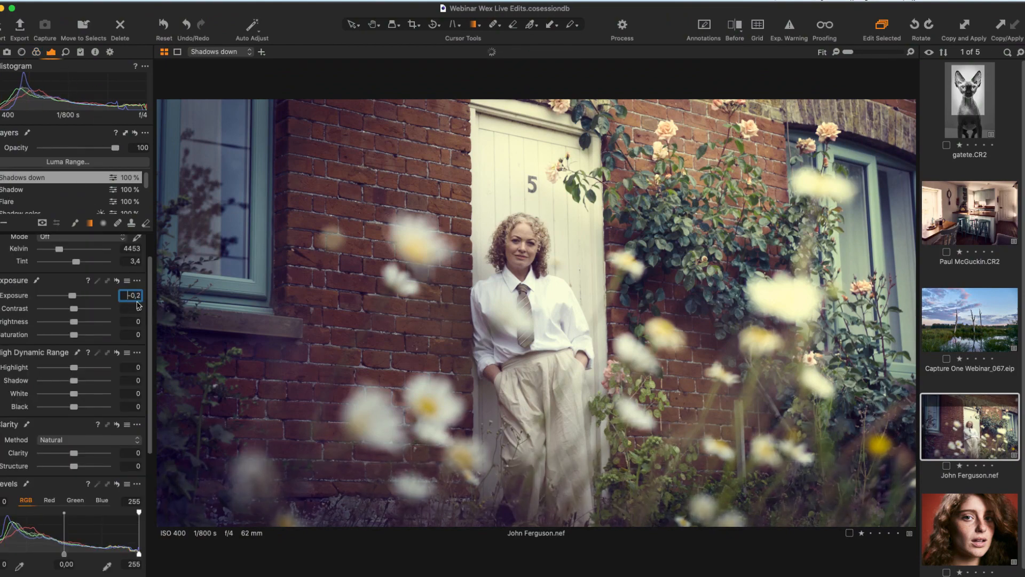
pyautogui.moveTo(353, 463); pyautogui.dragTo(373, 440)
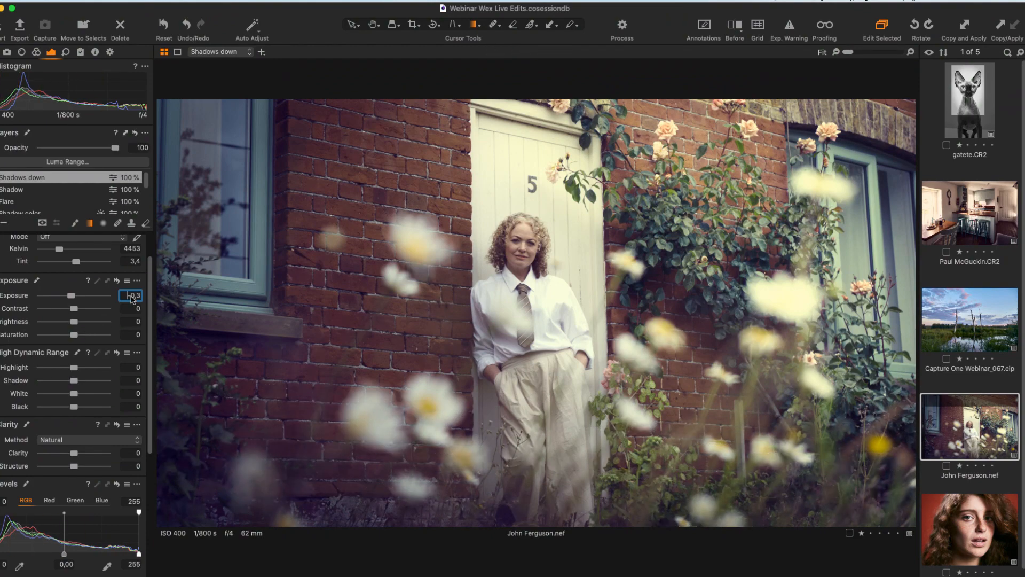
pyautogui.moveTo(74, 322); pyautogui.dragTo(72, 321)
# Step: Tint the Shadows down layer's shadows toward blue with Color Balance and leave the gradient tool
pyautogui.click(38, 52)
pyautogui.moveTo(37, 460); pyautogui.dragTo(3, 449)
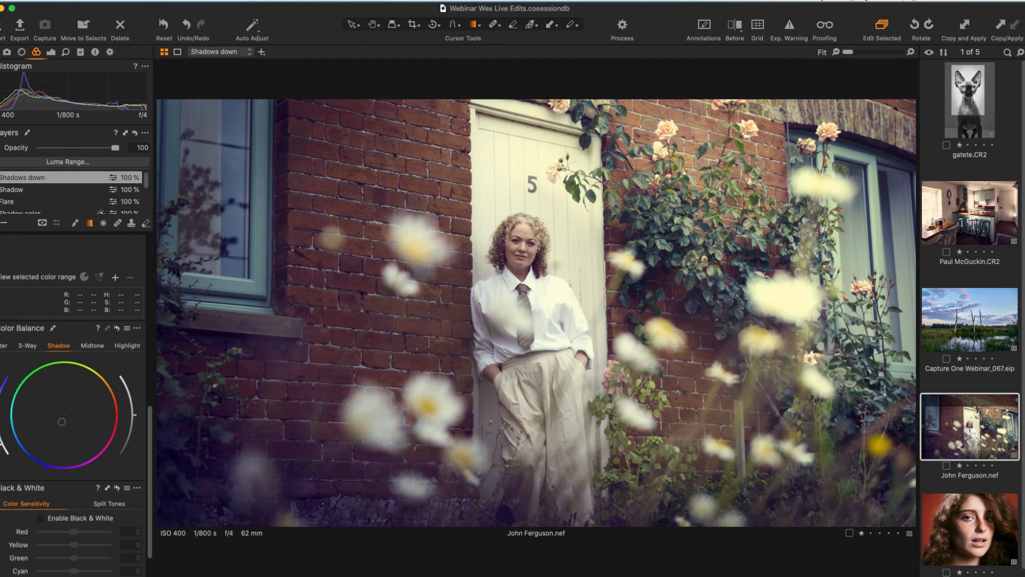
pyautogui.press('v')
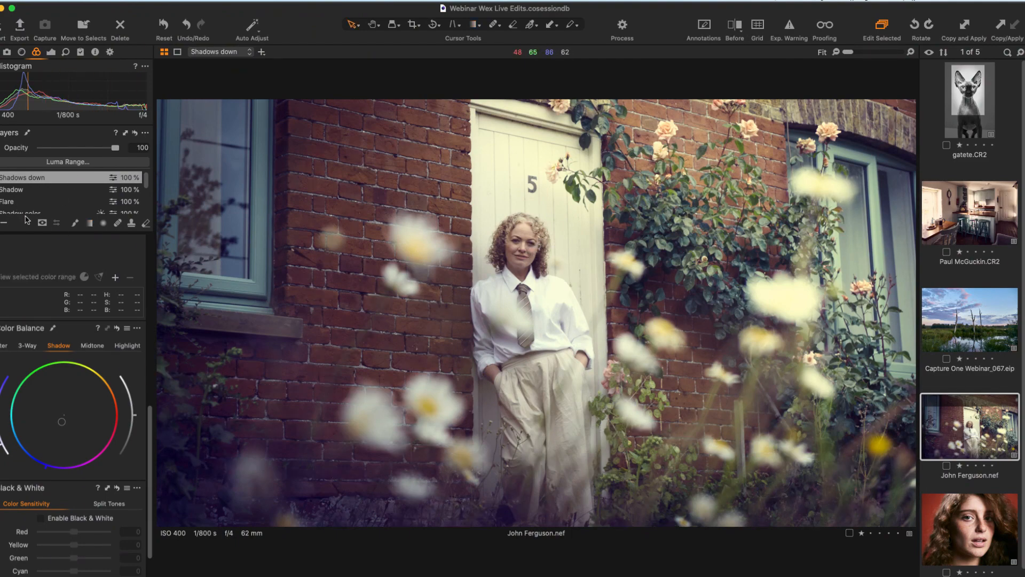
# Step: Toggle the visibility of the Shadows down, Shadow and Flare layers to compare their effect on the photo
pyautogui.click(1, 178)
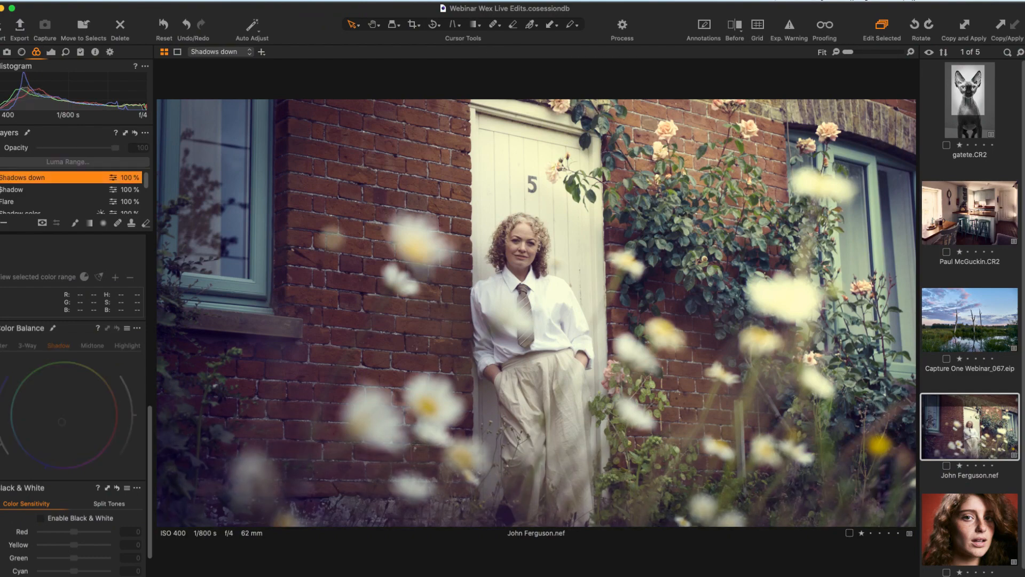
pyautogui.click(0, 190)
pyautogui.click(1, 201)
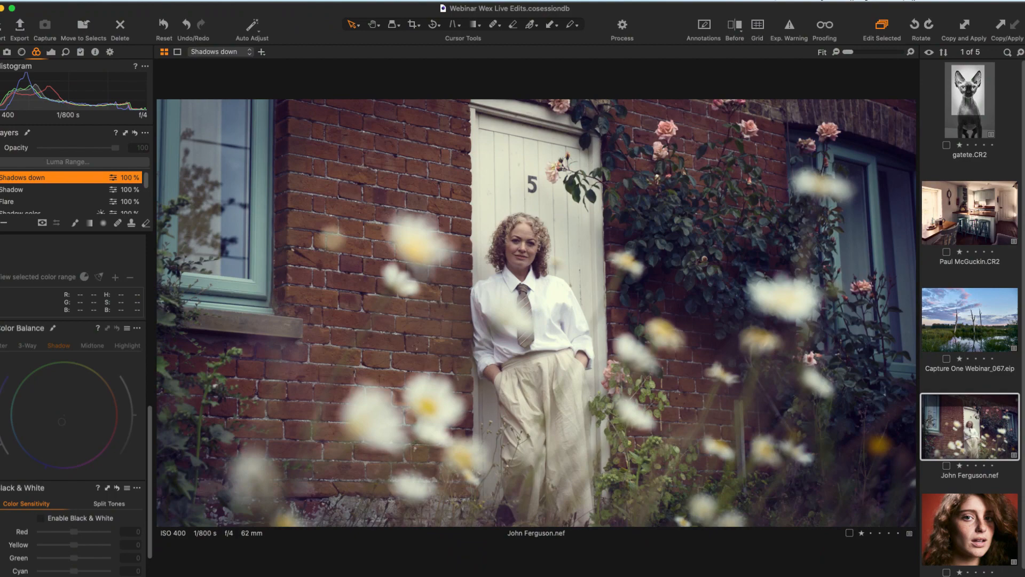
pyautogui.click(1, 201)
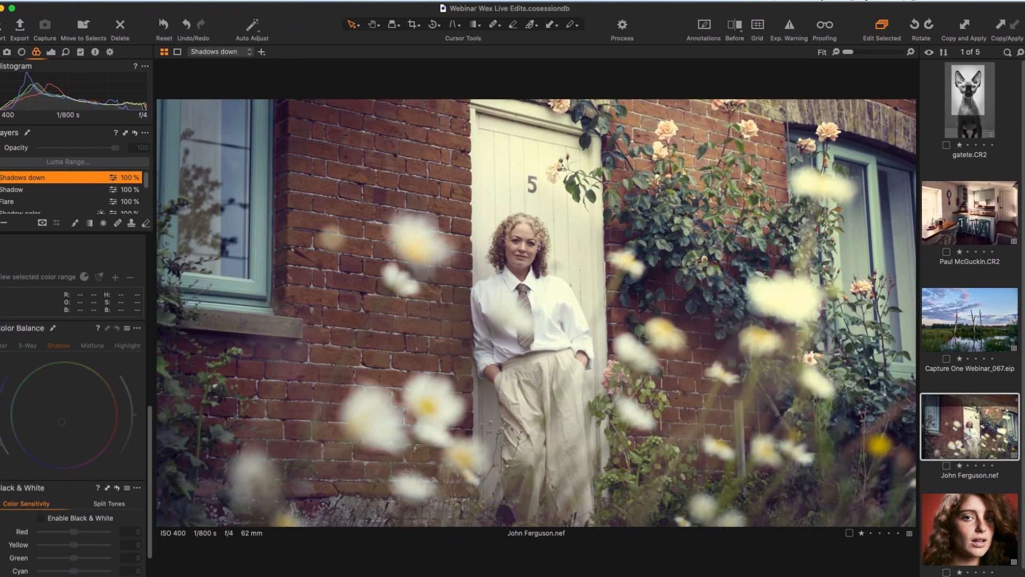
pyautogui.click(1, 190)
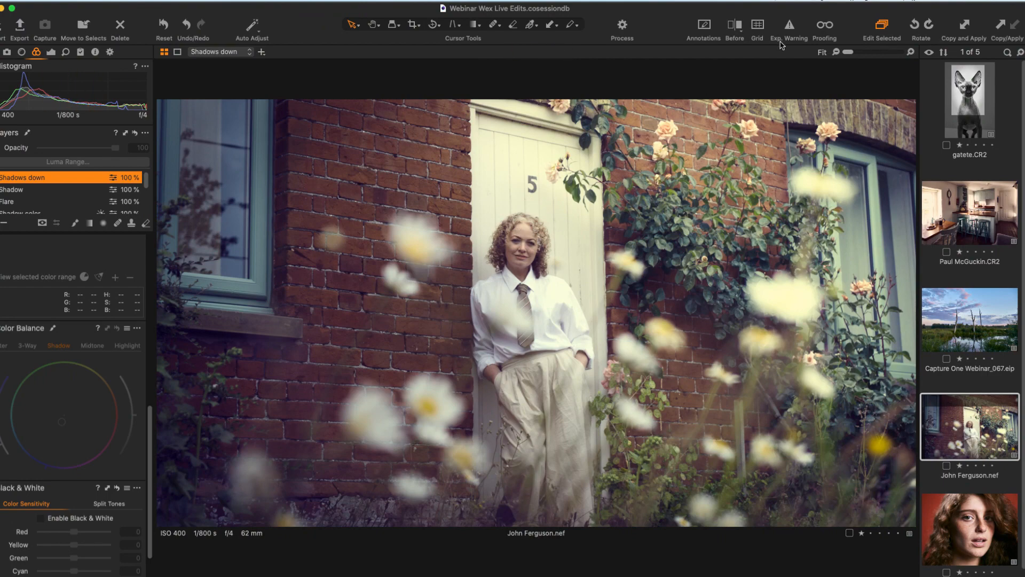
# Step: Inspect the woman's face and shirt up close, and compare the whole photo before and after the edits
pyautogui.moveTo(846, 52); pyautogui.dragTo(854, 51)
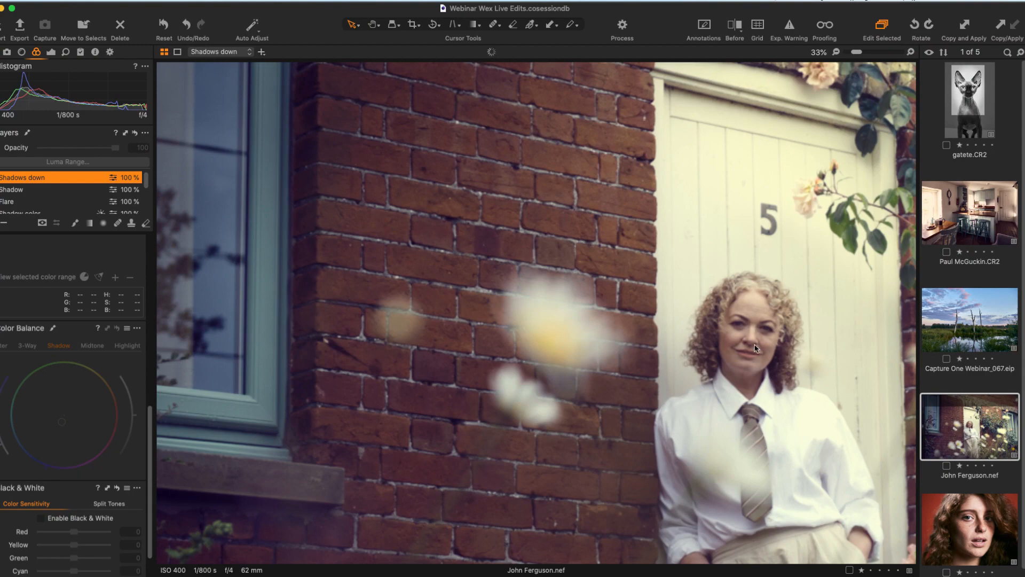
pyautogui.press('h')
pyautogui.moveTo(752, 352); pyautogui.dragTo(537, 234)
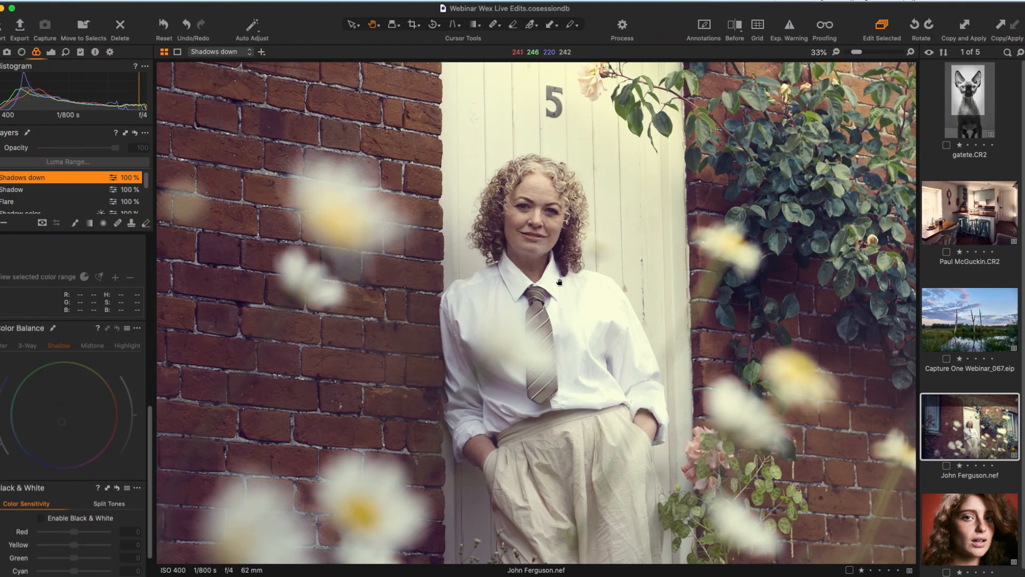
pyautogui.moveTo(536, 212); pyautogui.dragTo(528, 235)
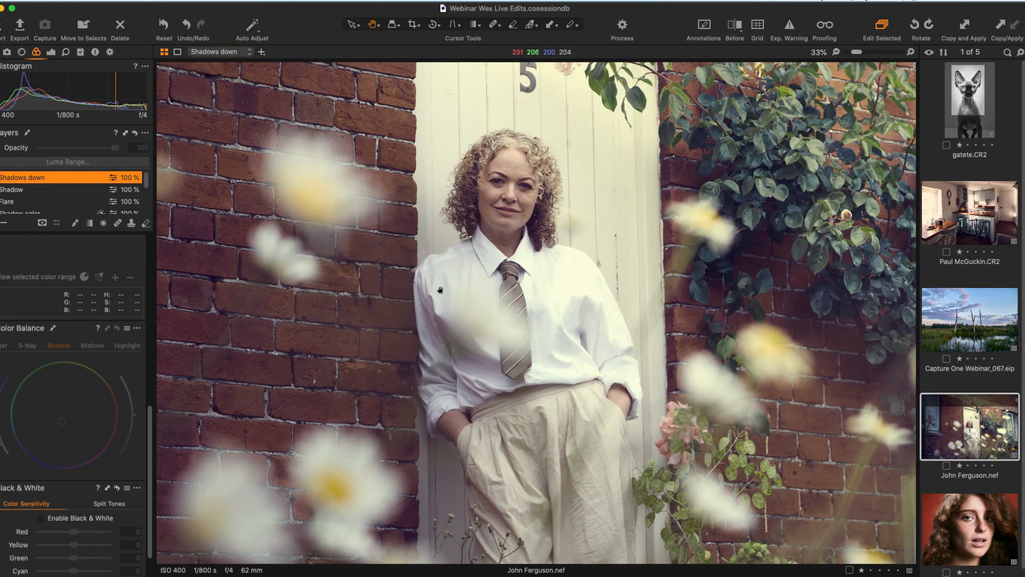
pyautogui.doubleClick(600, 290)
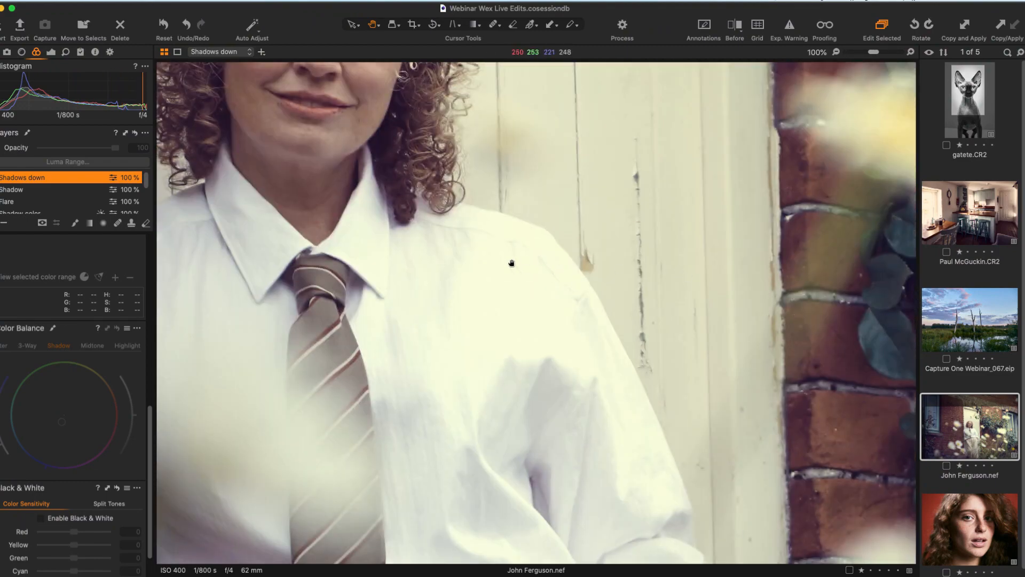
pyautogui.moveTo(465, 223); pyautogui.dragTo(570, 341)
pyautogui.moveTo(506, 293); pyautogui.dragTo(531, 330)
pyautogui.doubleClick(537, 325)
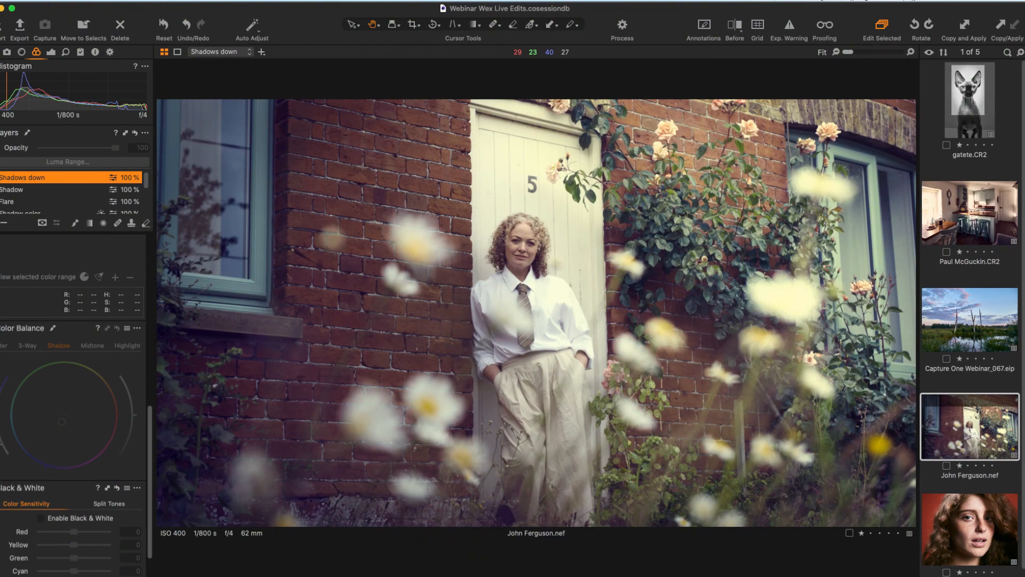
pyautogui.click(735, 27)
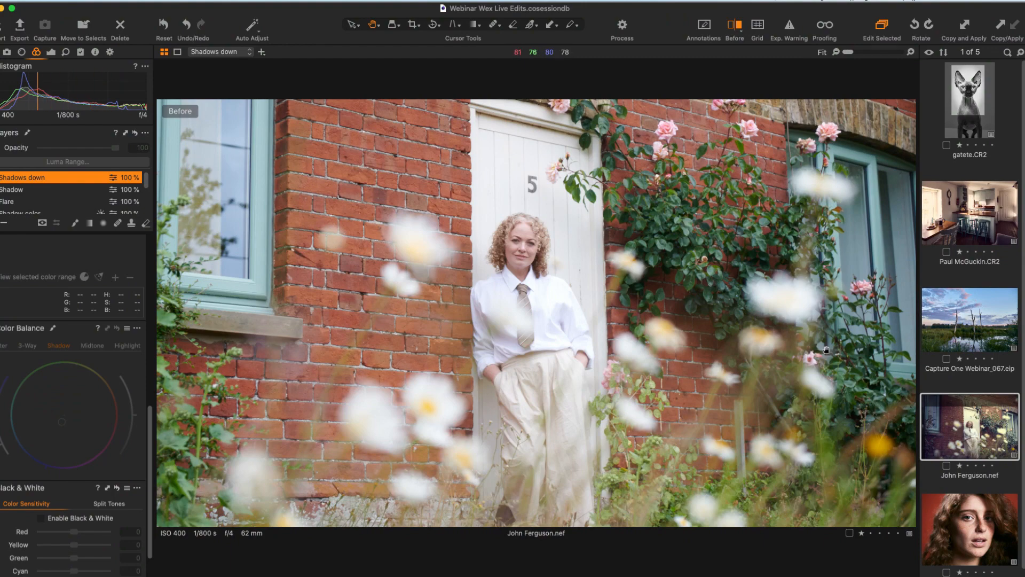
pyautogui.click(735, 25)
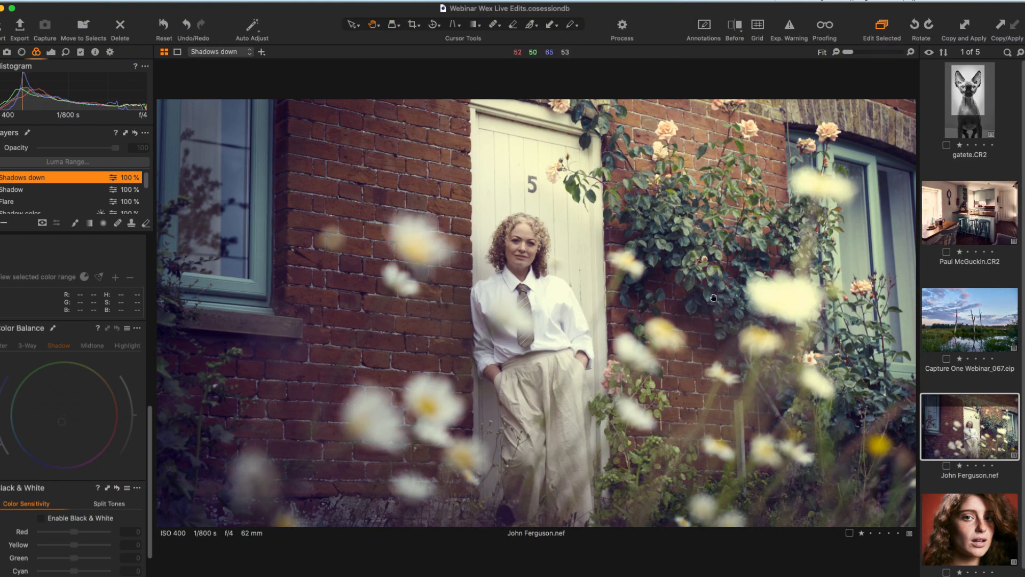